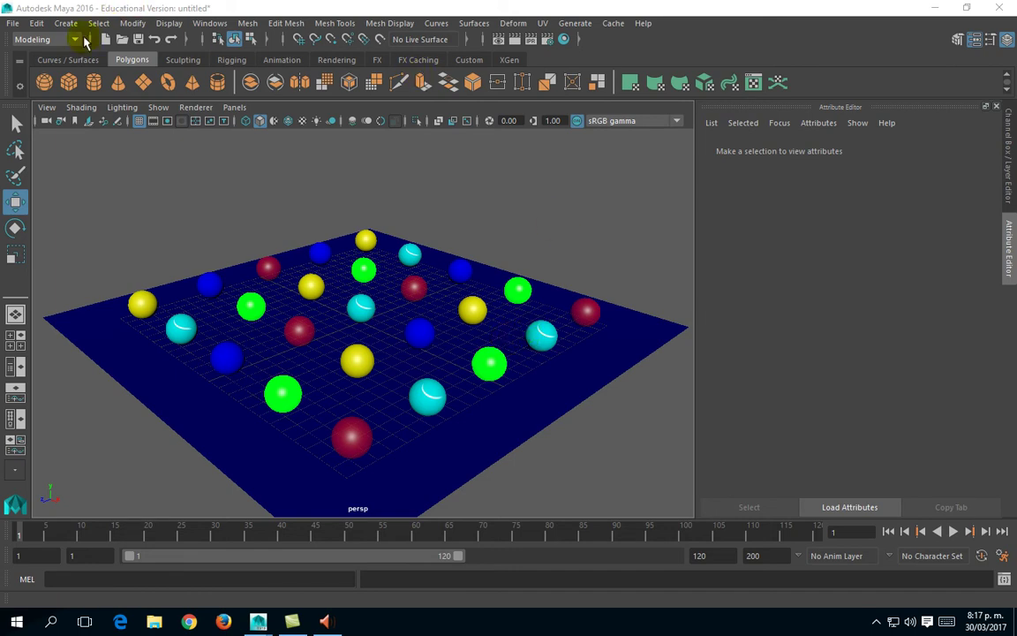
# Detach the list of light types as a floating Lights palette and park it over an empty area of the viewport
pyautogui.click(63, 26)
pyautogui.moveTo(108, 102)
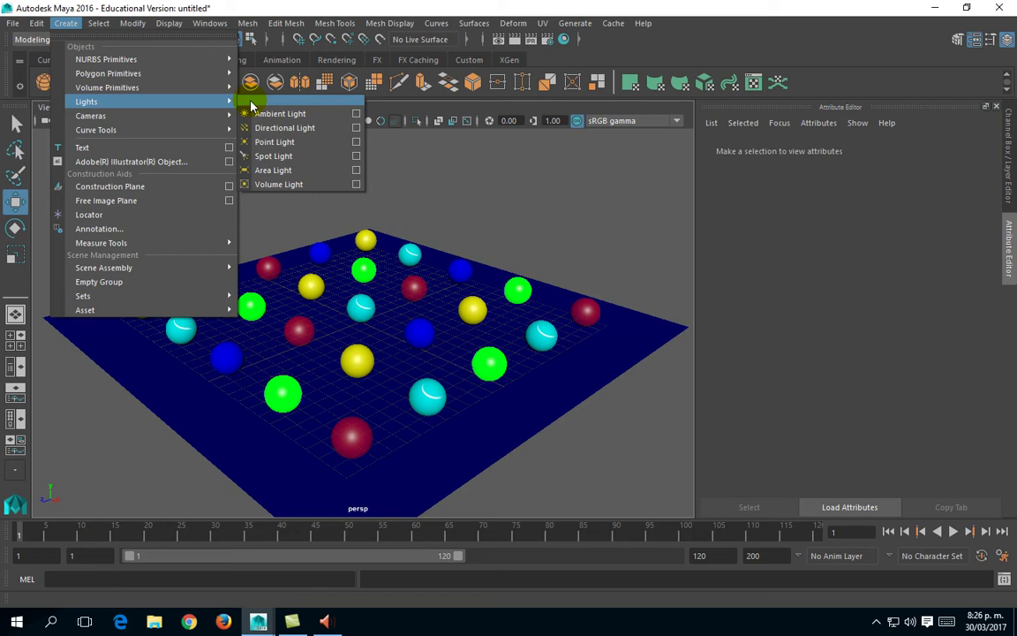
pyautogui.click(251, 105)
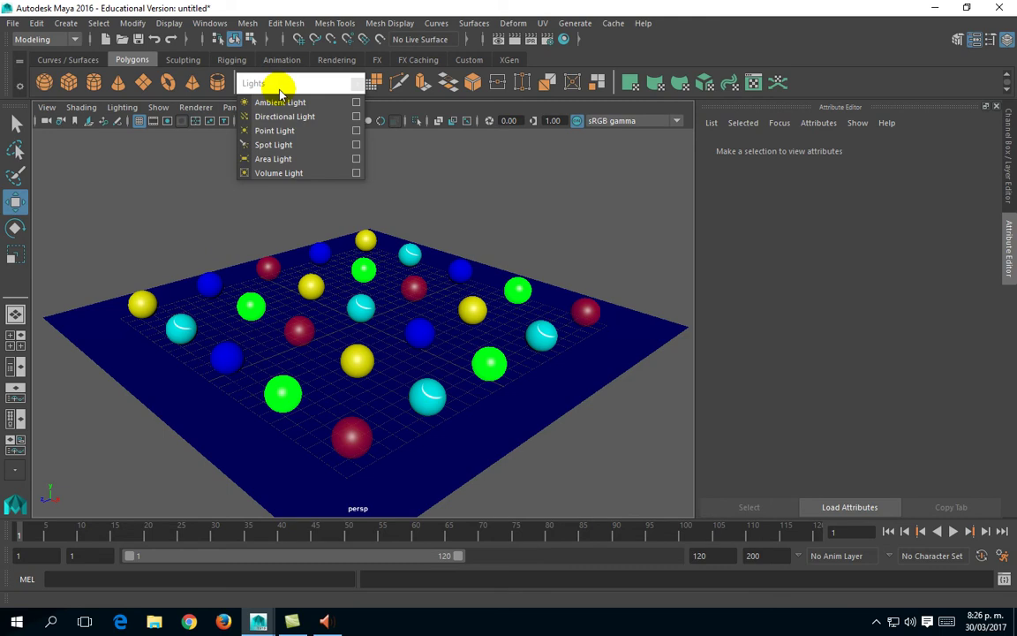
pyautogui.moveTo(279, 92); pyautogui.dragTo(110, 149)
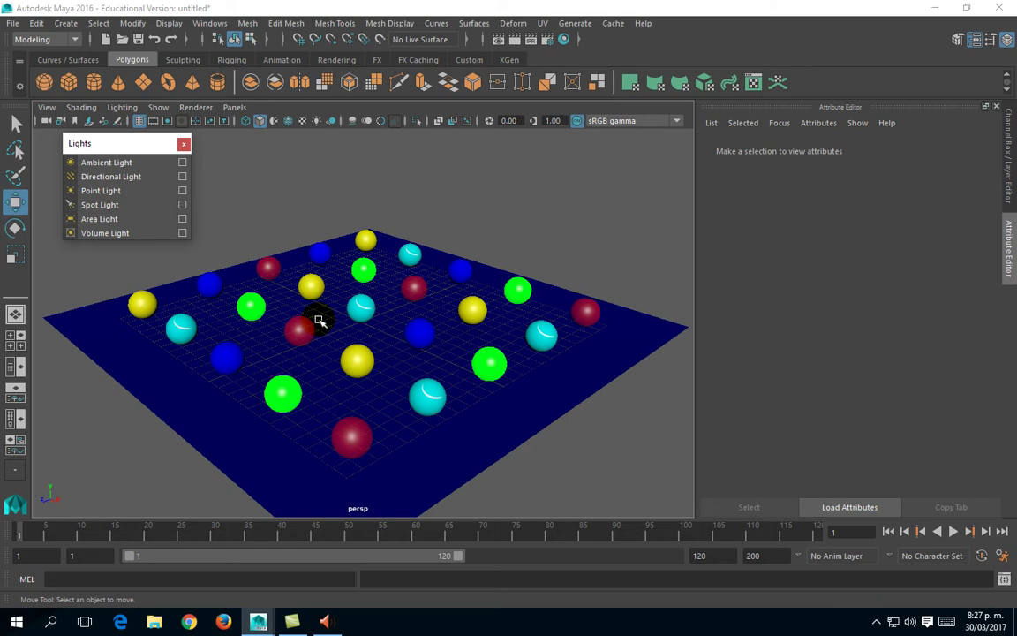
# Create a point light, raise it about 5.087 cm and move it above the yellow sphere at the plane's left corner
pyautogui.click(107, 199)
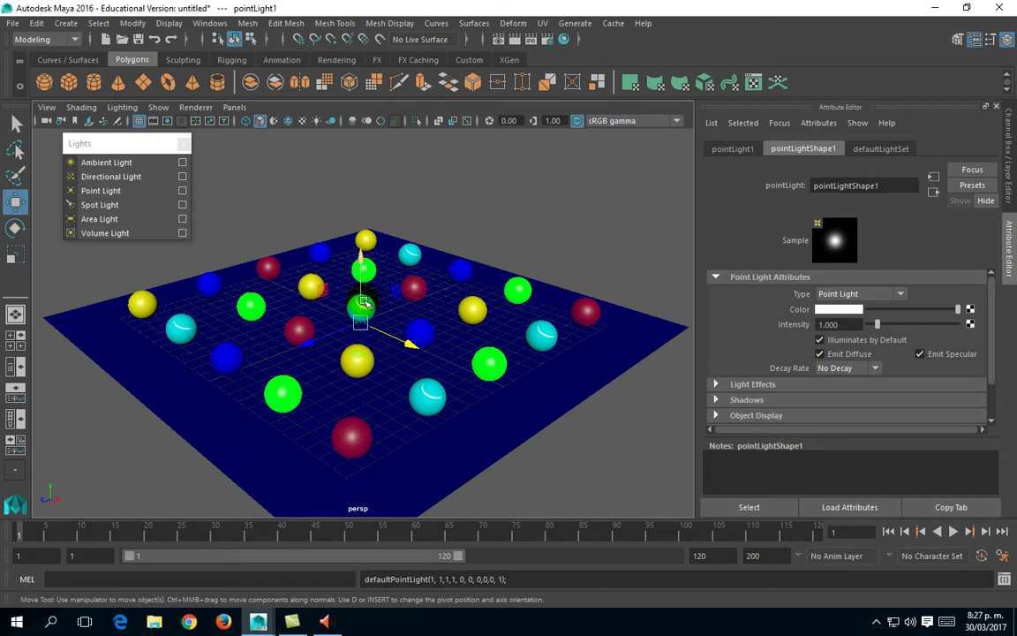
pyautogui.moveTo(363, 281); pyautogui.dragTo(359, 209)
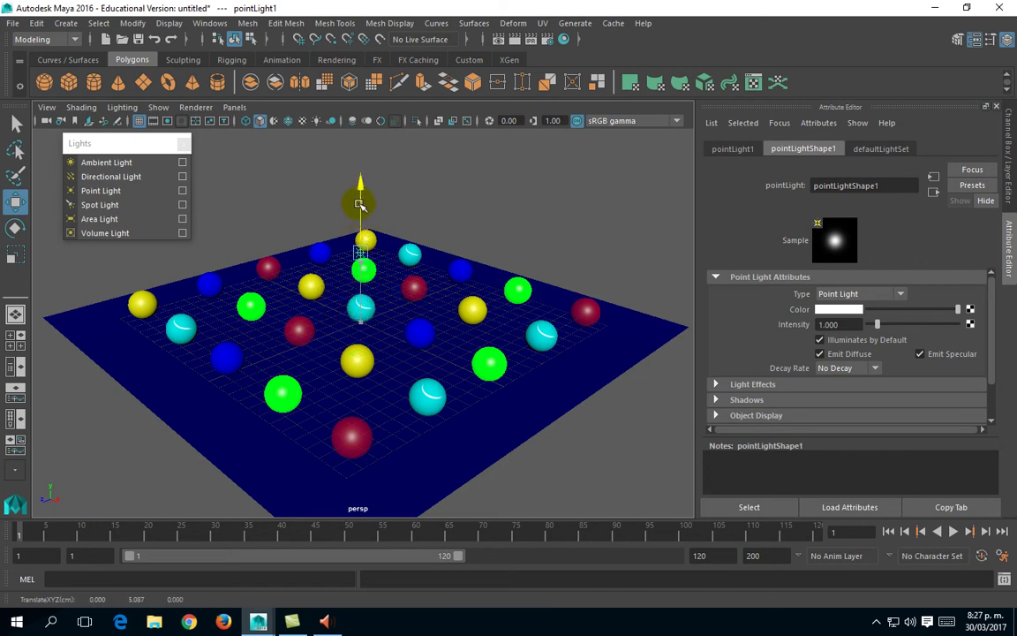
pyautogui.keyDown('alt'); pyautogui.moveTo(335, 295); pyautogui.dragTo(146, 336); pyautogui.keyUp('alt')
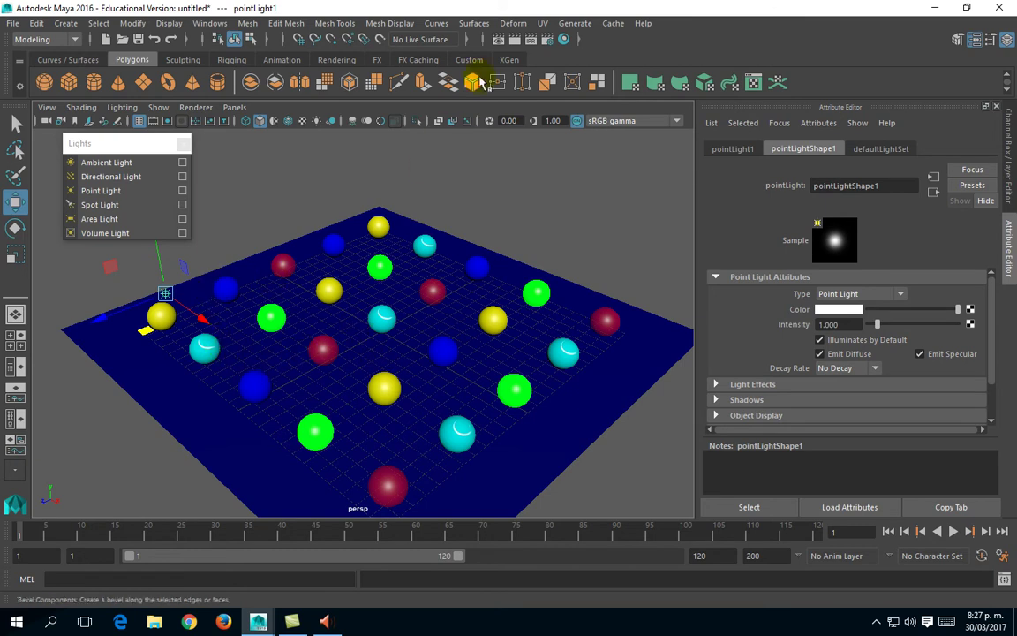
# Render the current perspective view to check the point light's illumination, and close the render
pyautogui.click(515, 41)
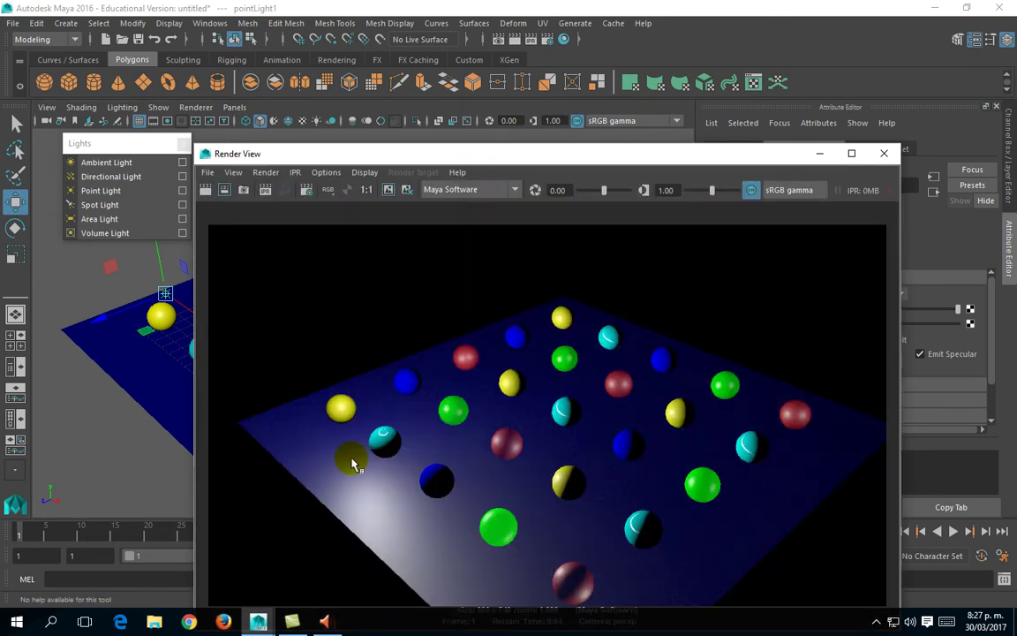
pyautogui.click(884, 155)
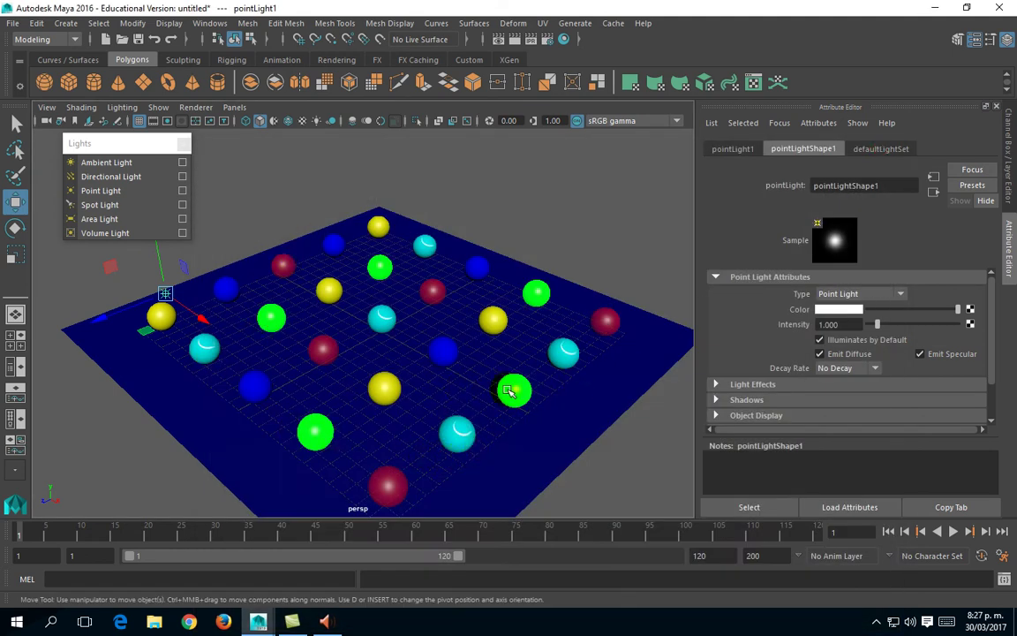
# Shift the Lights palette clear of the point light and make the viewport display the scene's own lighting
pyautogui.click(152, 219)
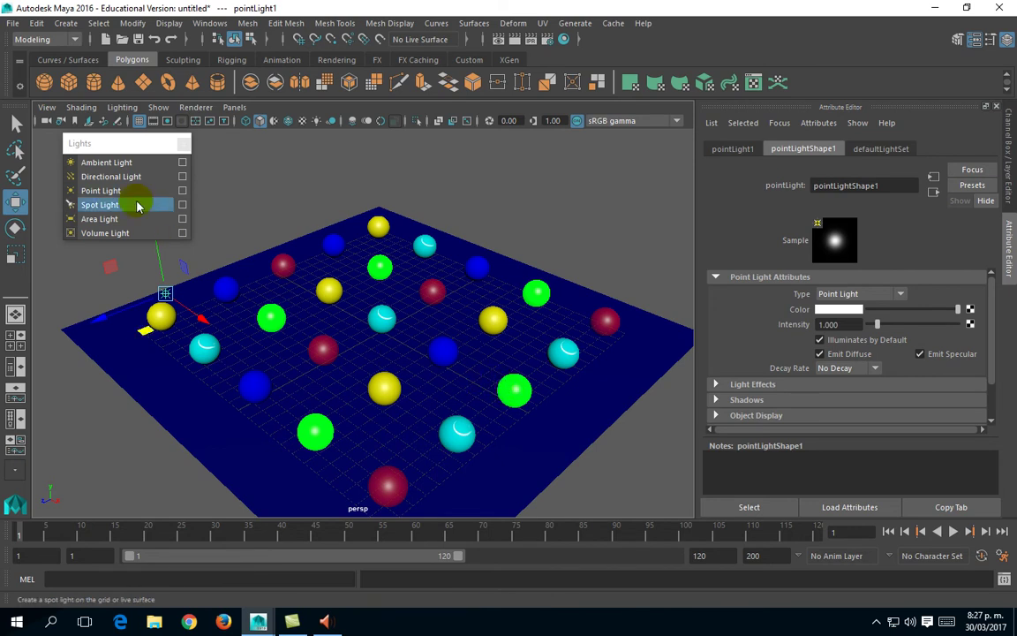
pyautogui.moveTo(116, 145); pyautogui.dragTo(88, 140)
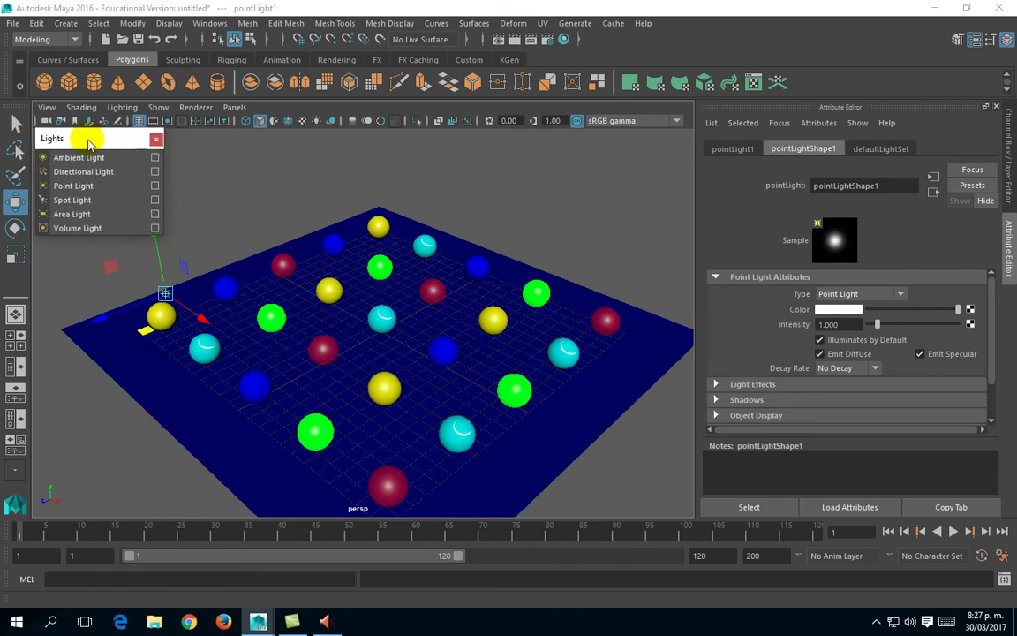
pyautogui.click(316, 122)
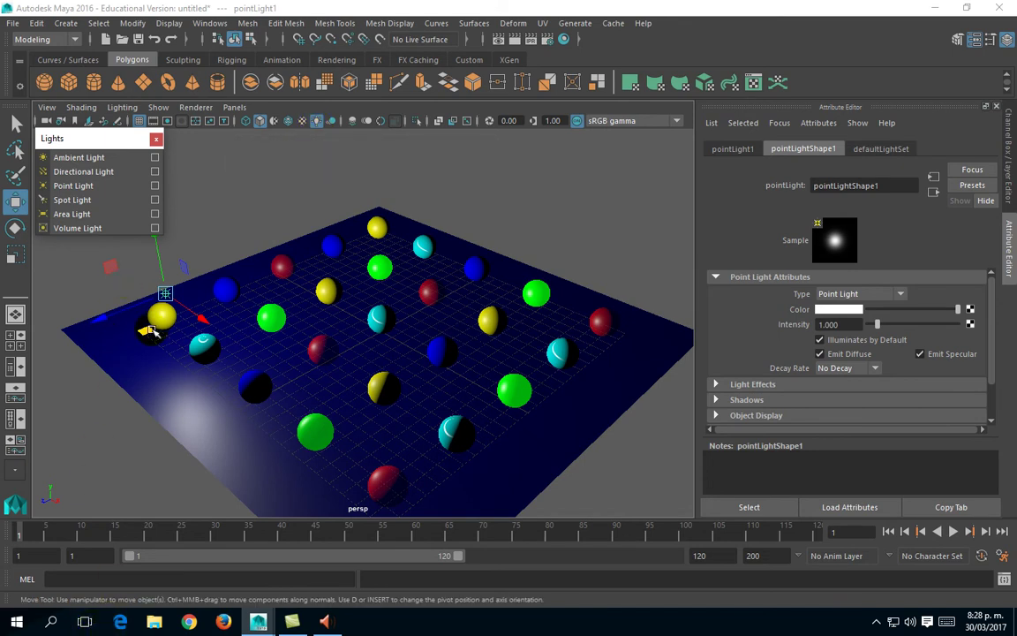
# Try rotating and scaling the point light to test its effect on the illumination, undoing each transformation
pyautogui.keyDown('alt'); pyautogui.moveTo(147, 300); pyautogui.dragTo(164, 349, button='middle'); pyautogui.keyUp('alt')
pyautogui.moveTo(166, 362); pyautogui.dragTo(187, 325)
pyautogui.press('e')
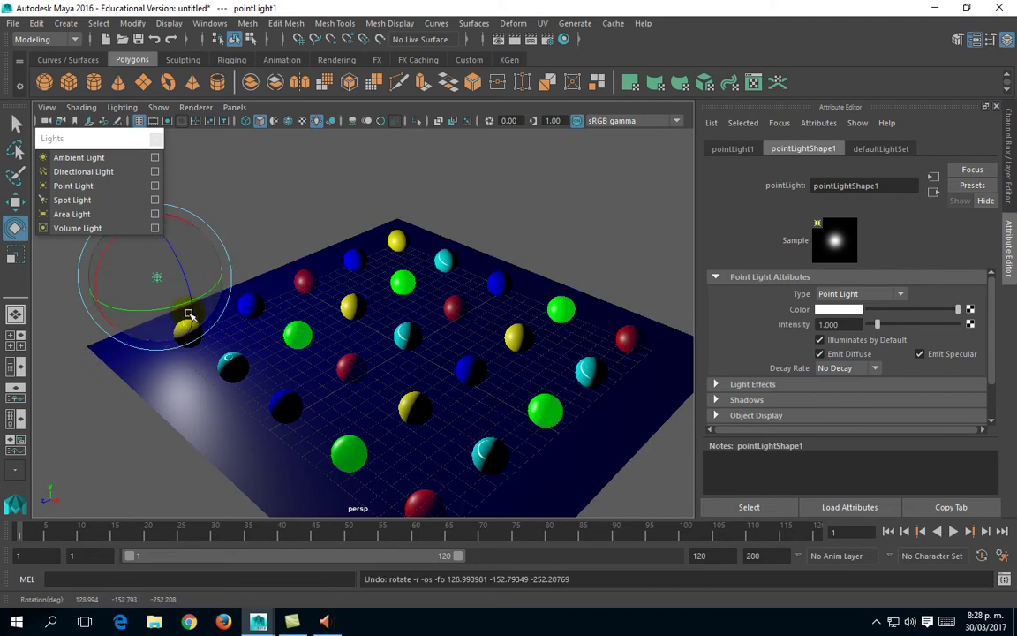
pyautogui.press('r')
pyautogui.moveTo(199, 300); pyautogui.dragTo(168, 310)
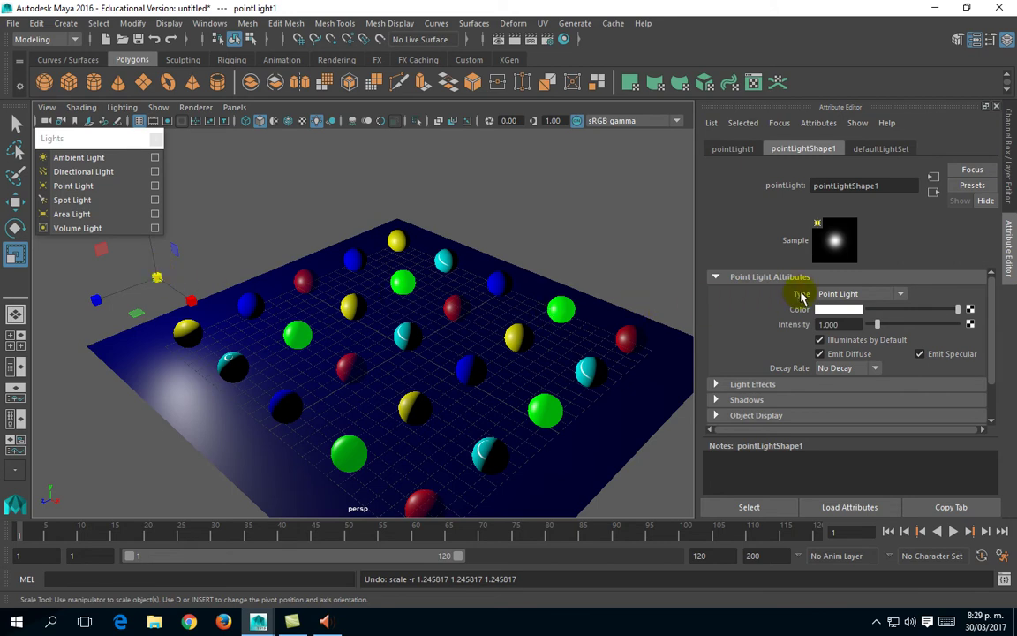
# Check which light types the point light can be converted to, keeping it as Point Light
pyautogui.click(837, 297)
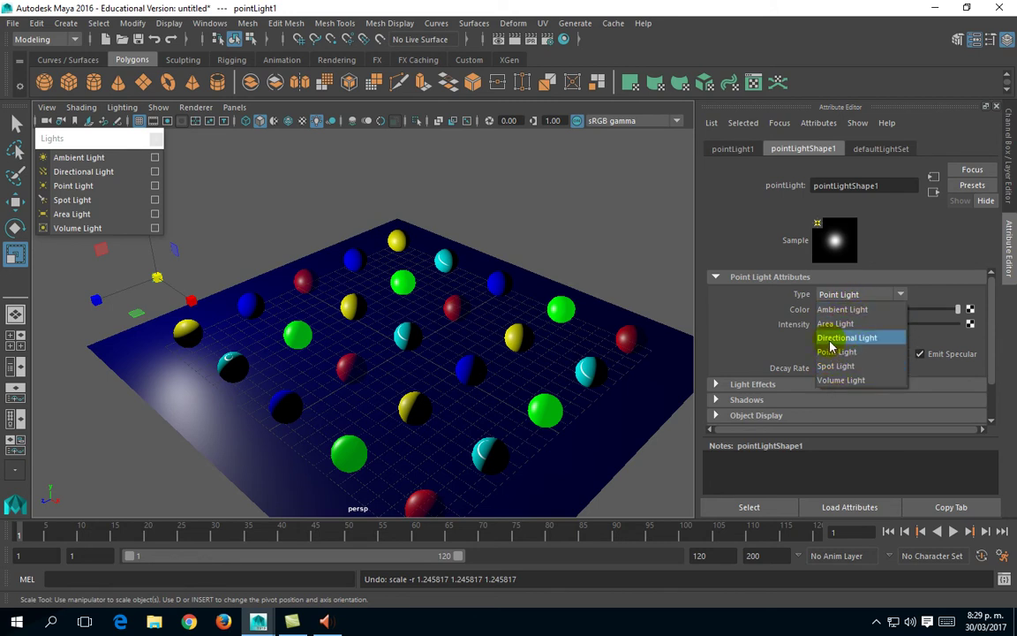
pyautogui.click(729, 320)
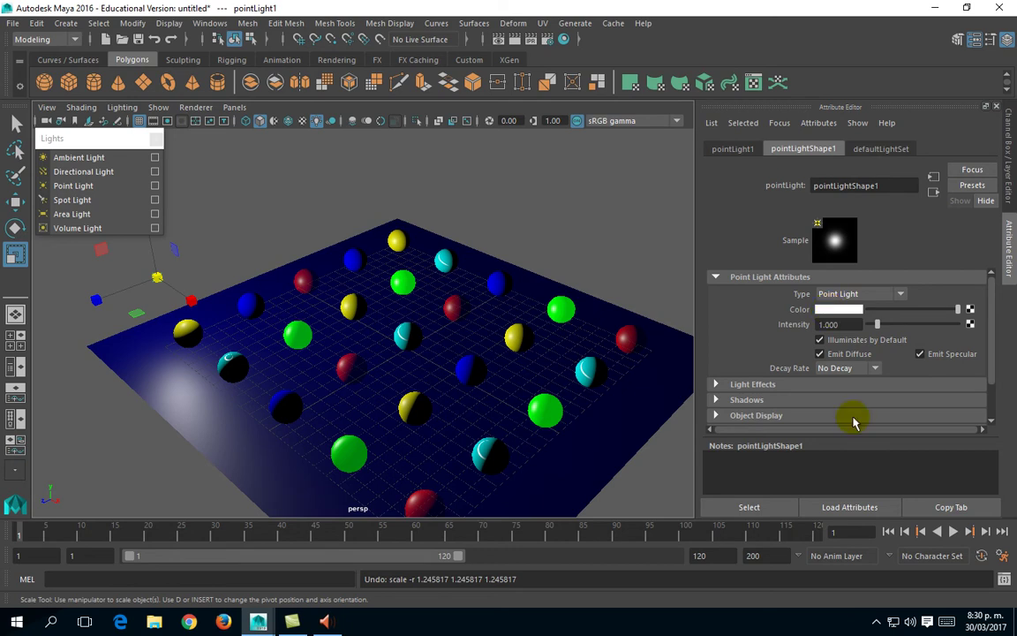
# Try magenta and pure yellow on the point light, and settle on a pale yellow with hue 60, saturation 0.103 and value 1
pyautogui.click(840, 311)
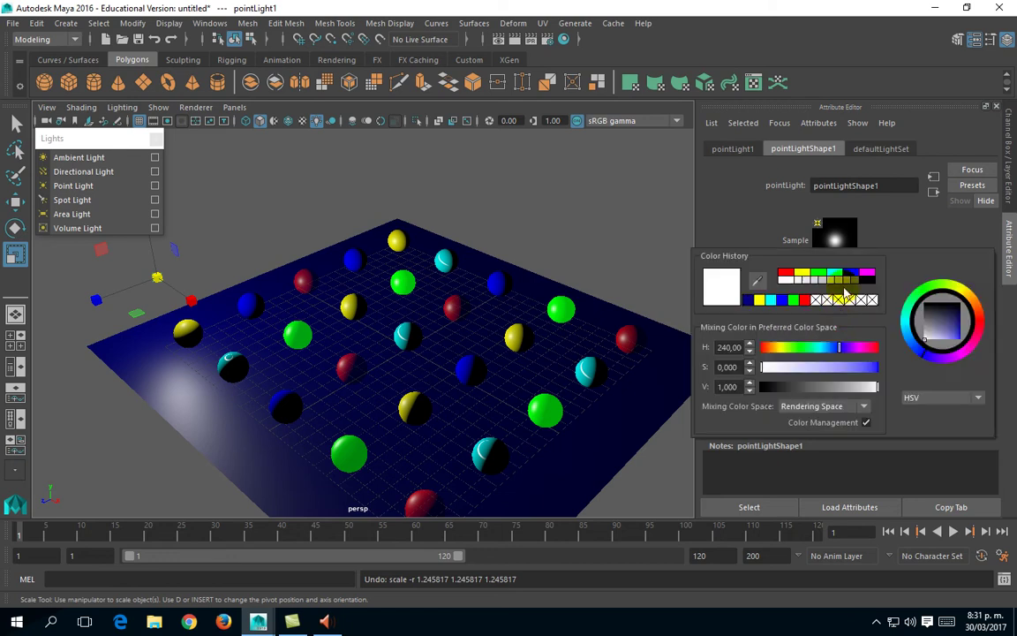
pyautogui.click(871, 274)
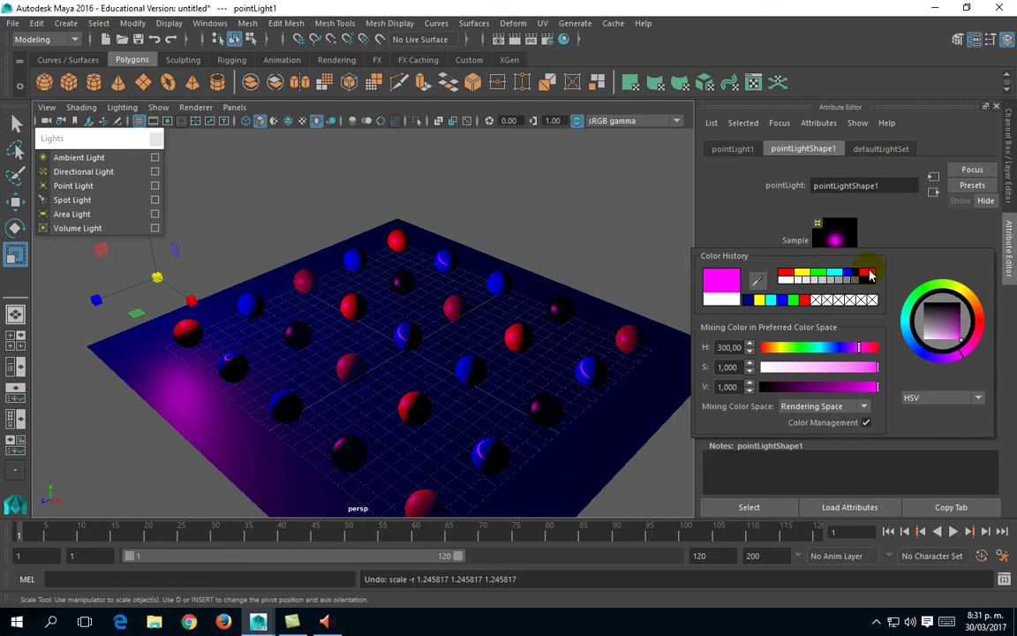
pyautogui.click(804, 277)
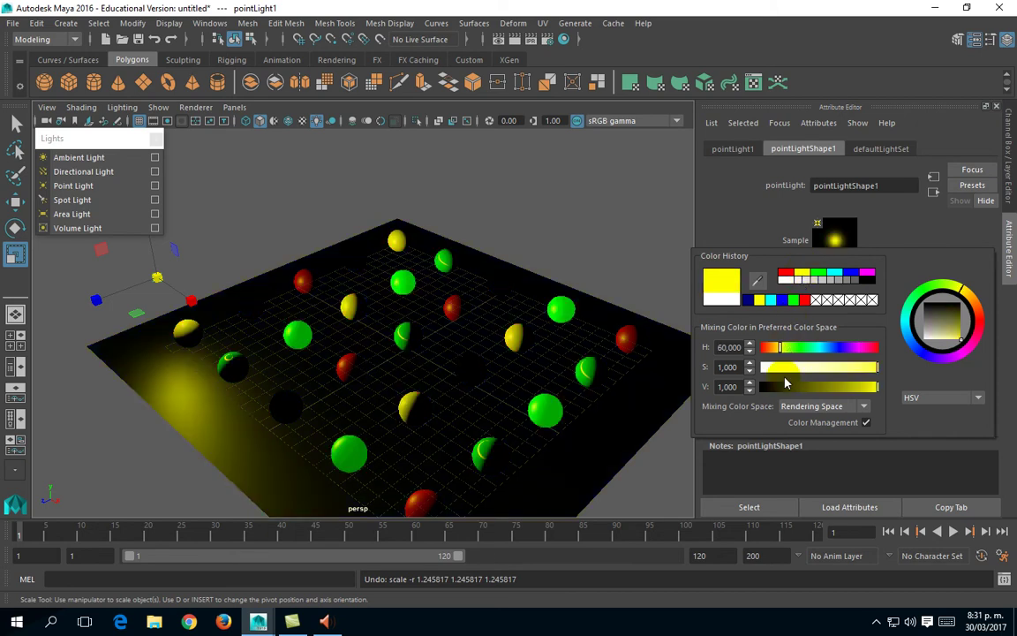
pyautogui.click(772, 368)
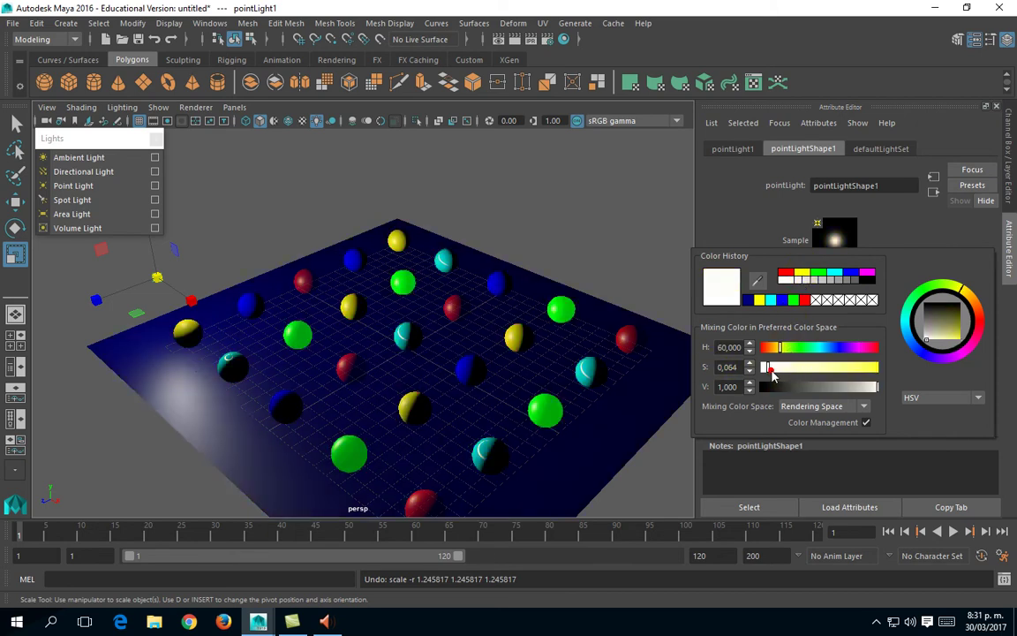
pyautogui.moveTo(778, 375); pyautogui.dragTo(780, 373)
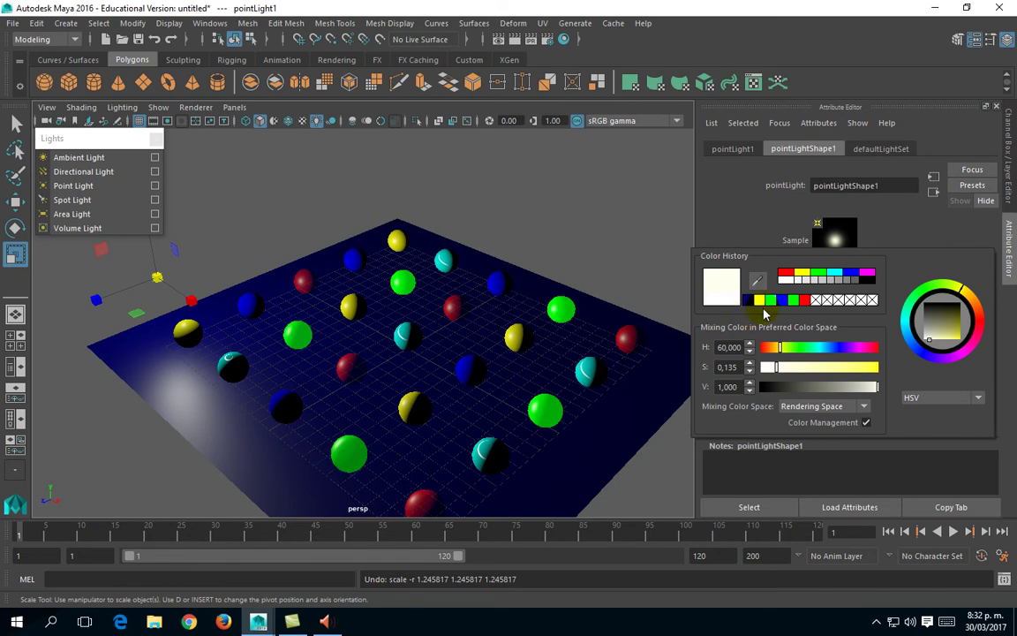
pyautogui.click(806, 274)
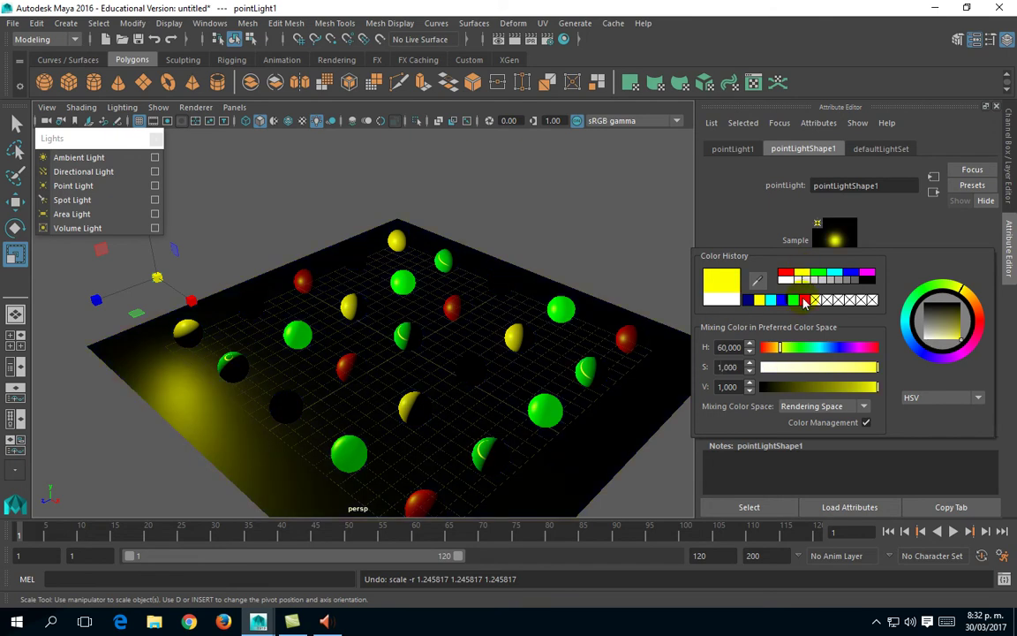
pyautogui.click(777, 375)
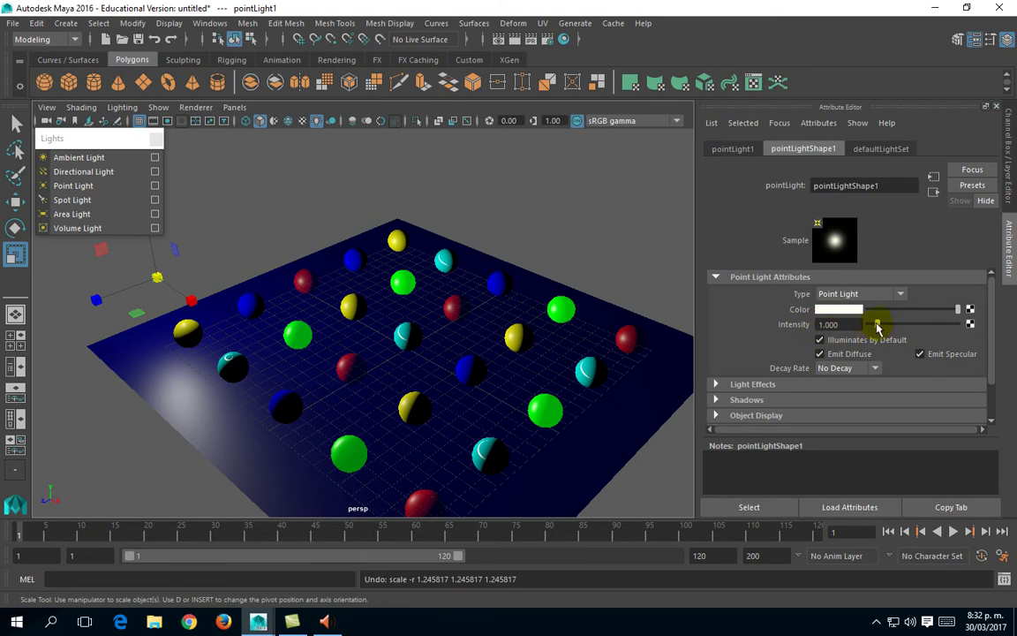
# Test the point light with a lower intensity of 0.565 and restore the intensity to 1
pyautogui.moveTo(877, 327)
pyautogui.mouseDown()
pyautogui.moveTo(978, 325)
pyautogui.moveTo(874, 328)
pyautogui.mouseUp()
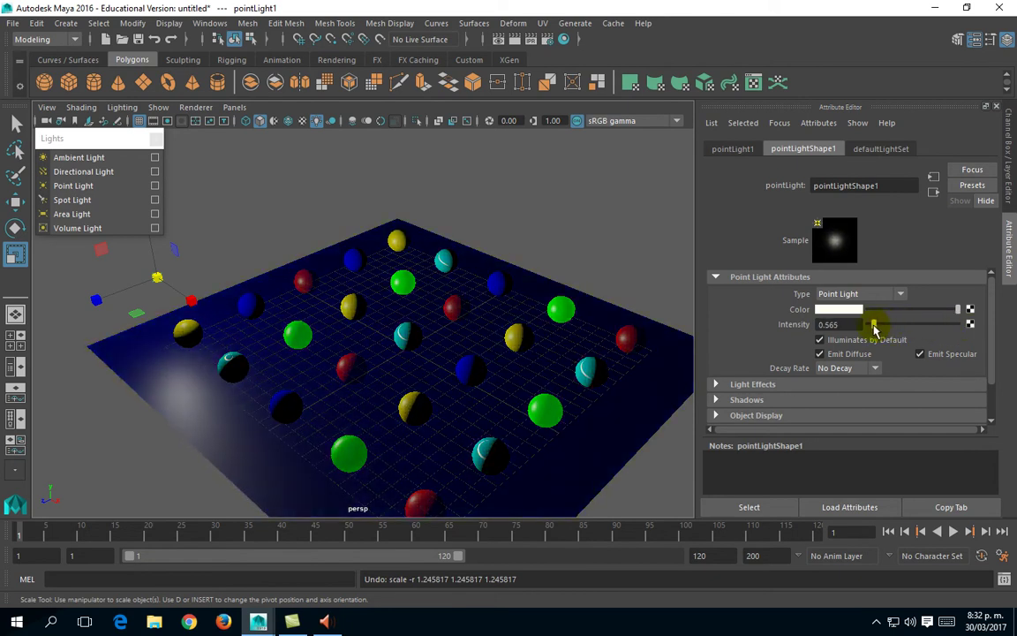
pyautogui.moveTo(874, 329); pyautogui.dragTo(871, 329)
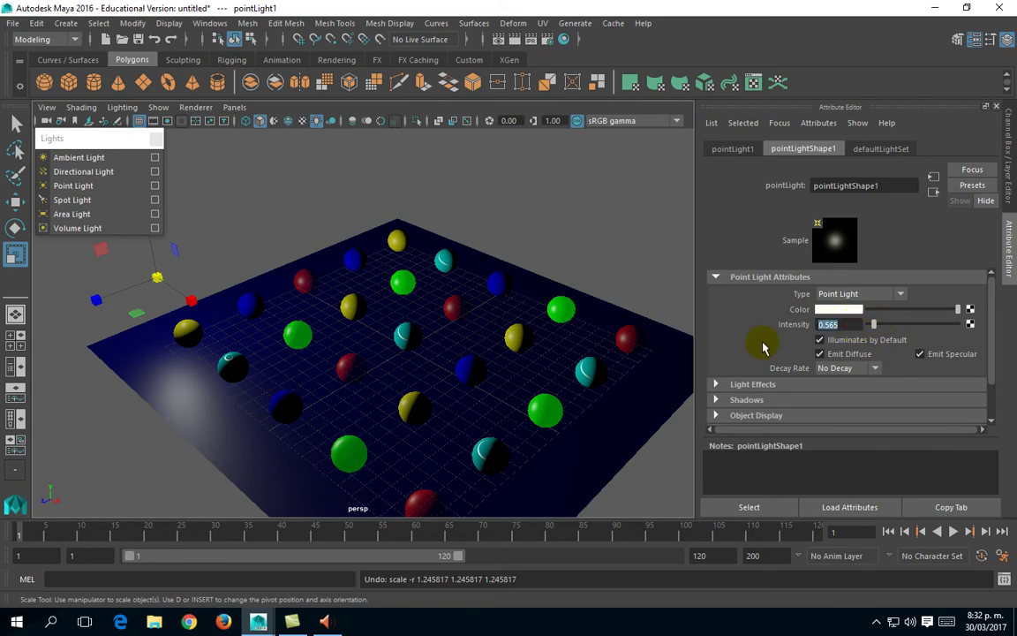
pyautogui.write('1')
pyautogui.press('Return')
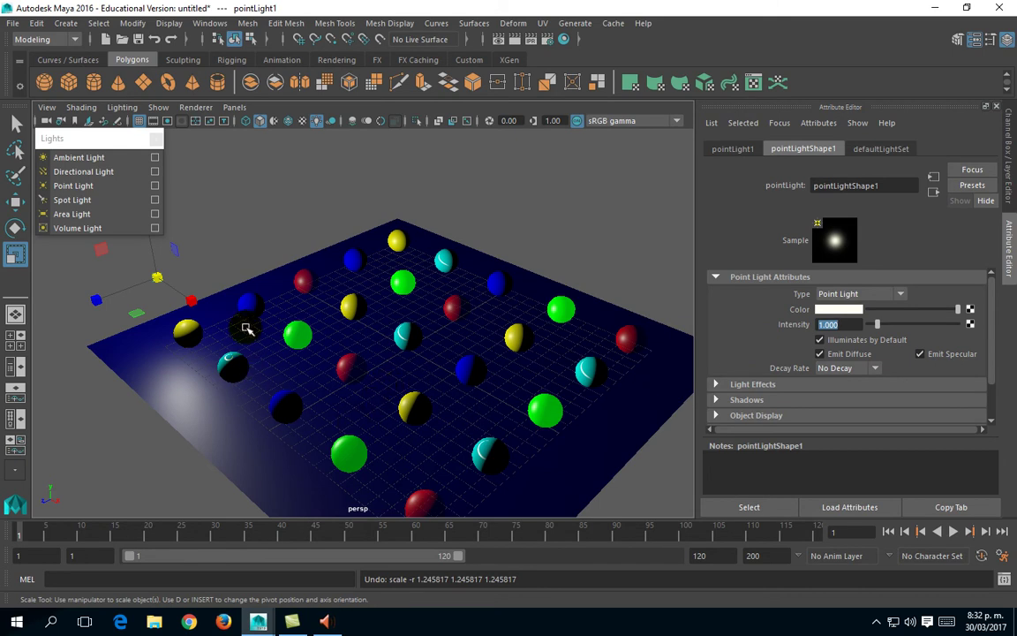
# Duplicate the point light and move the copy above the plane's far corner, at about X -7.159, Y 5.087, Z -2.909 cm
pyautogui.keyDown('alt'); pyautogui.moveTo(221, 300); pyautogui.dragTo(270, 363, button='middle'); pyautogui.keyUp('alt')
pyautogui.keyDown('alt'); pyautogui.moveTo(270, 362); pyautogui.dragTo(325, 291); pyautogui.keyUp('alt')
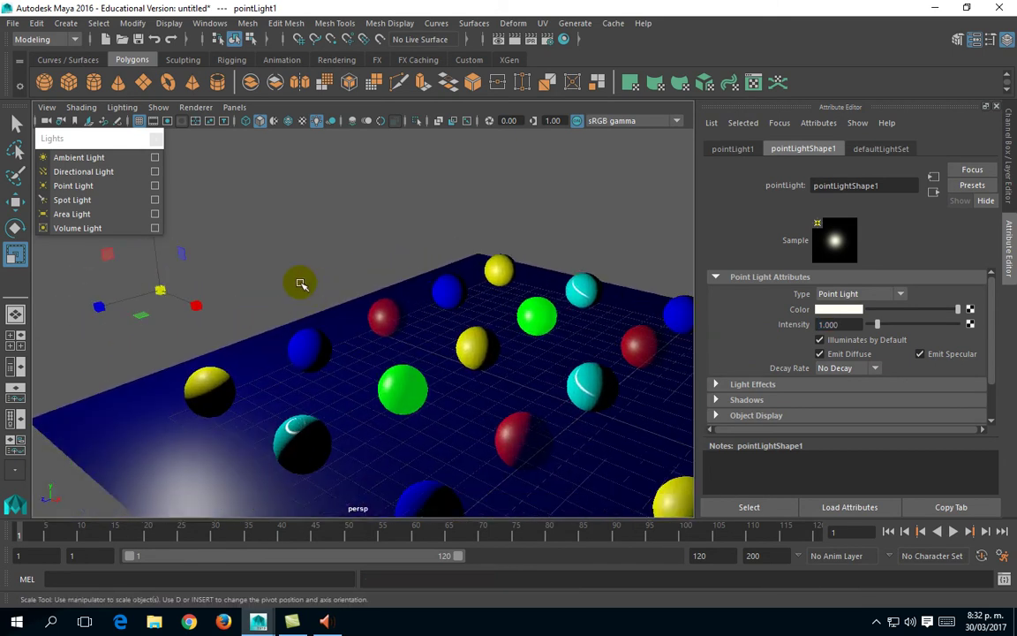
pyautogui.press('w')
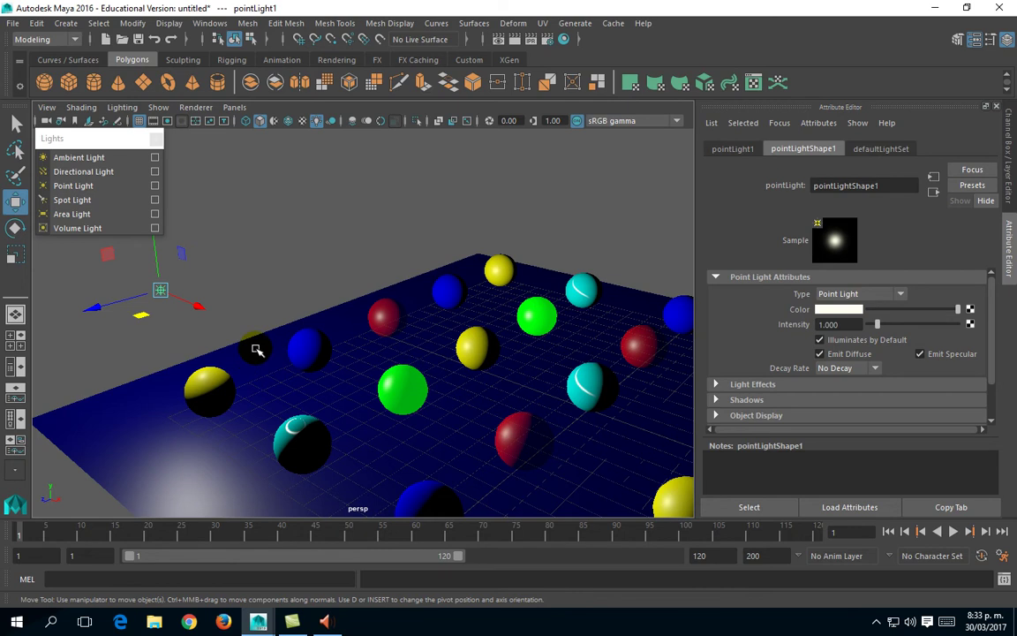
pyautogui.hotkey('ctrl', 'd')
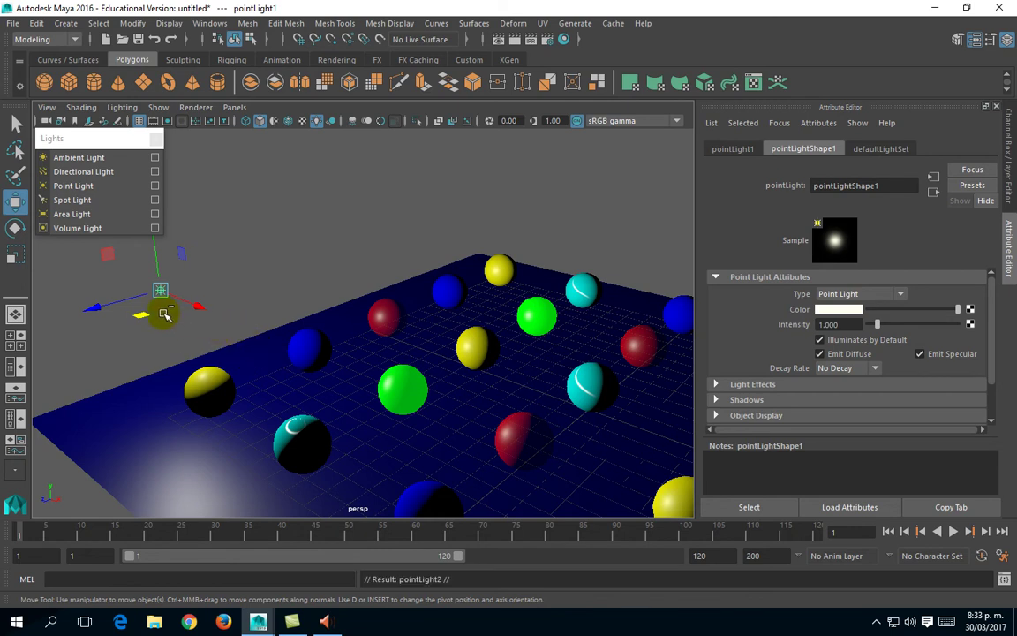
pyautogui.moveTo(147, 318); pyautogui.dragTo(472, 265, button='middle')
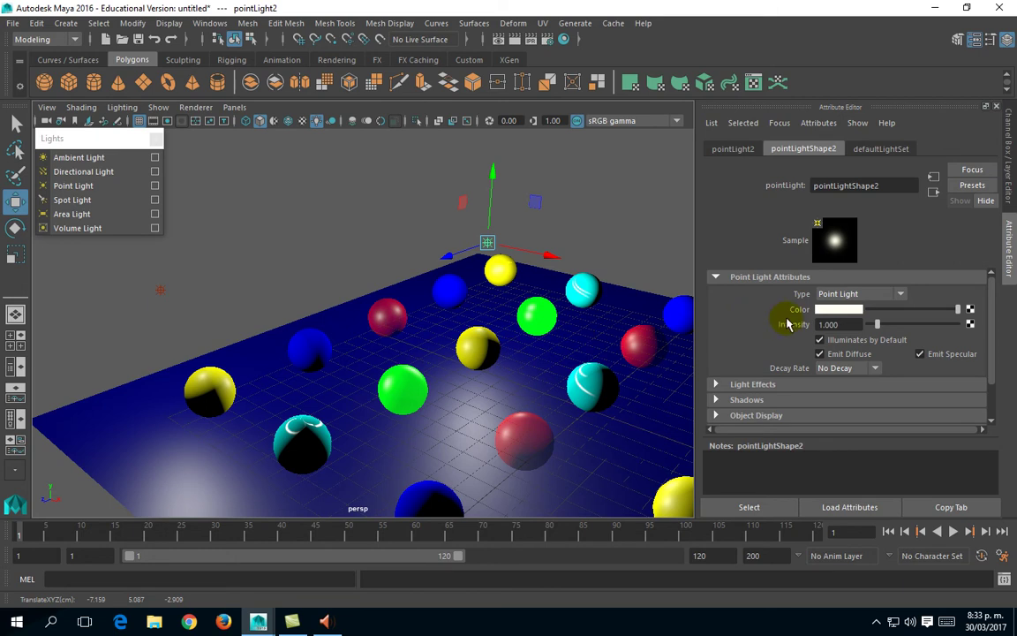
# Tint the duplicated point light pale blue by setting its color hue to 228.29 with saturation 0.103
pyautogui.click(164, 292)
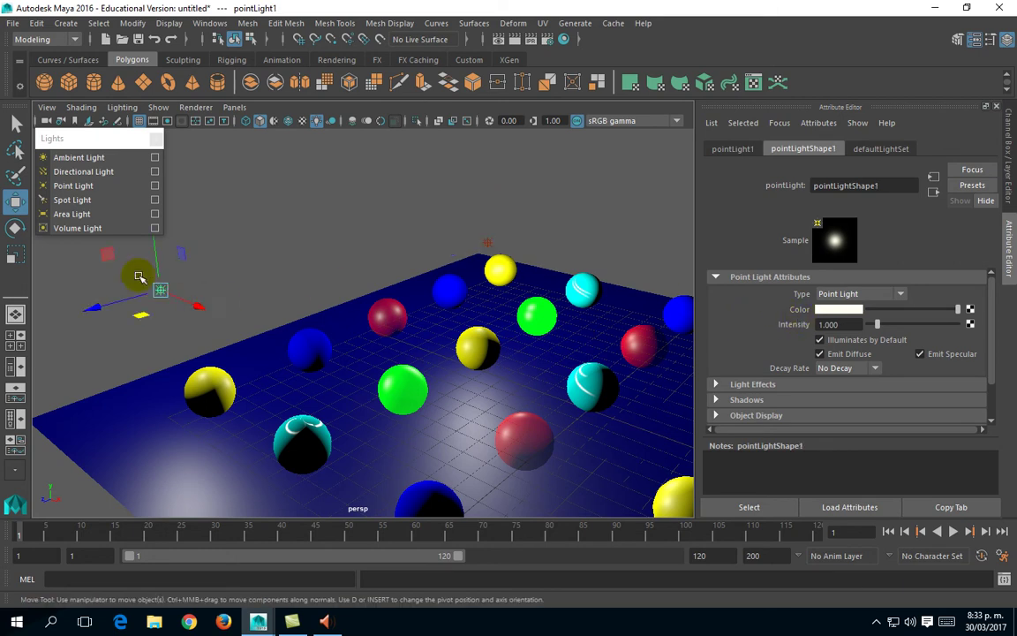
pyautogui.click(489, 242)
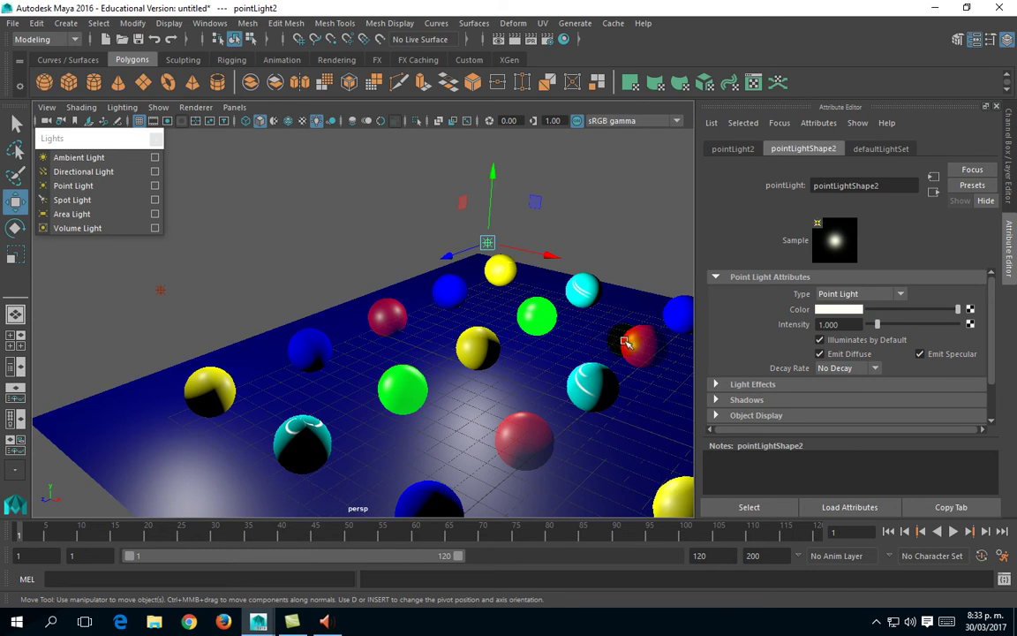
pyautogui.click(830, 309)
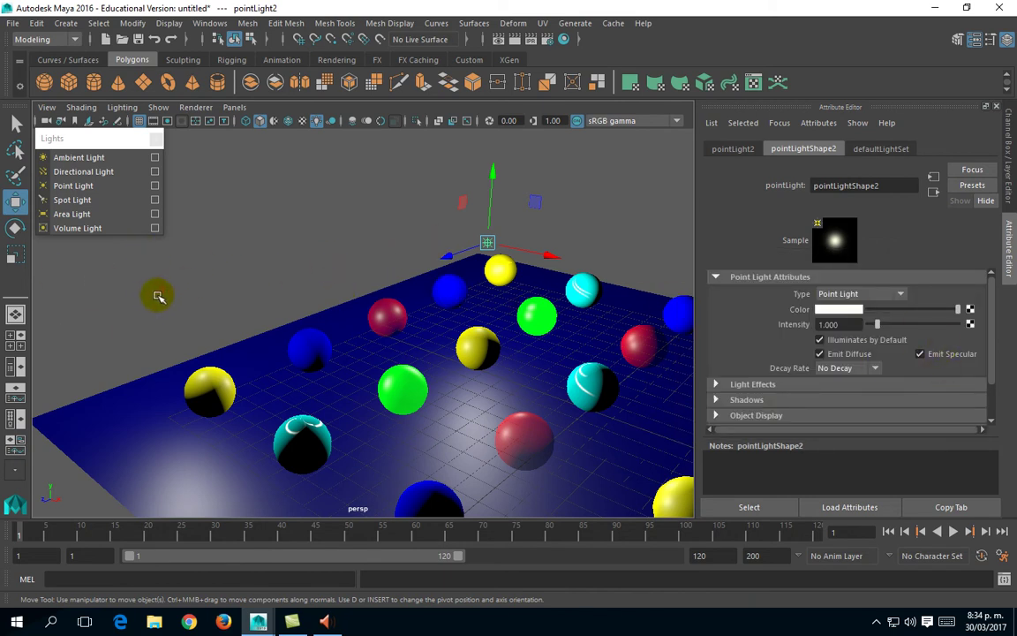
pyautogui.click(844, 310)
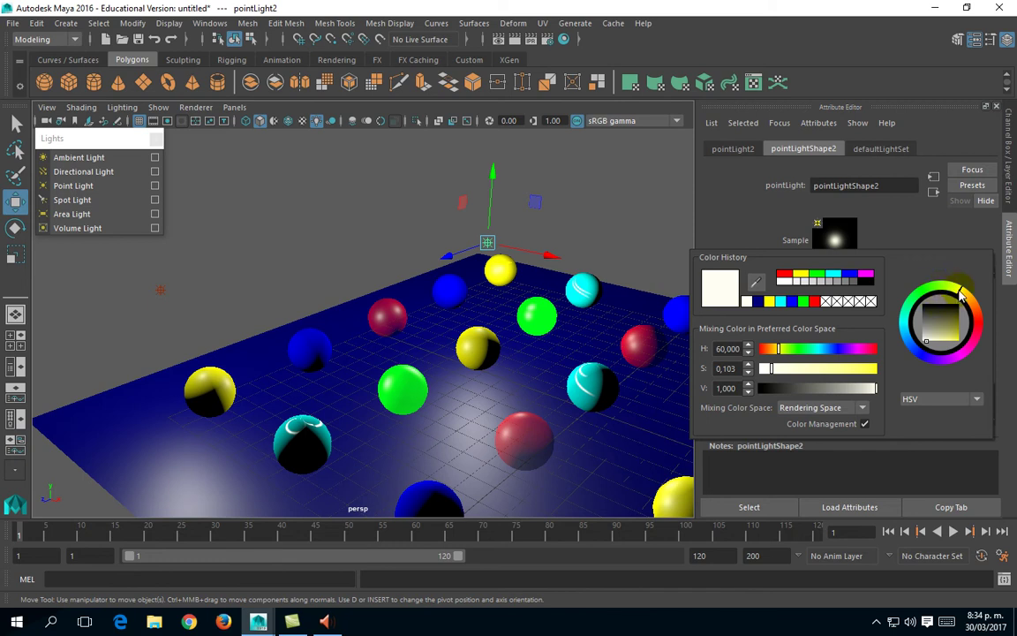
pyautogui.click(920, 353)
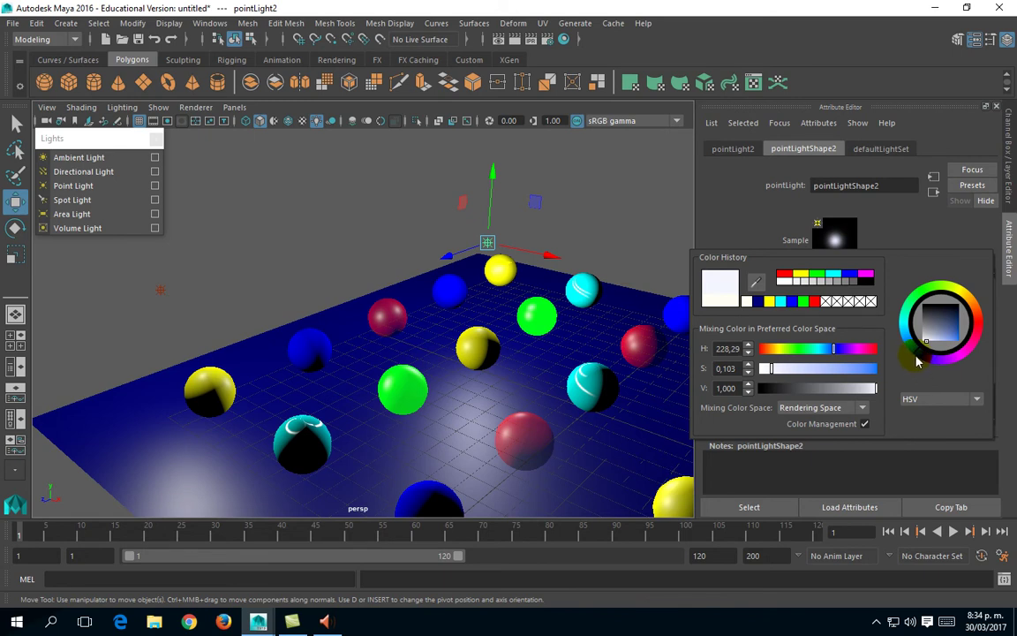
pyautogui.moveTo(500, 248); pyautogui.dragTo(473, 251)
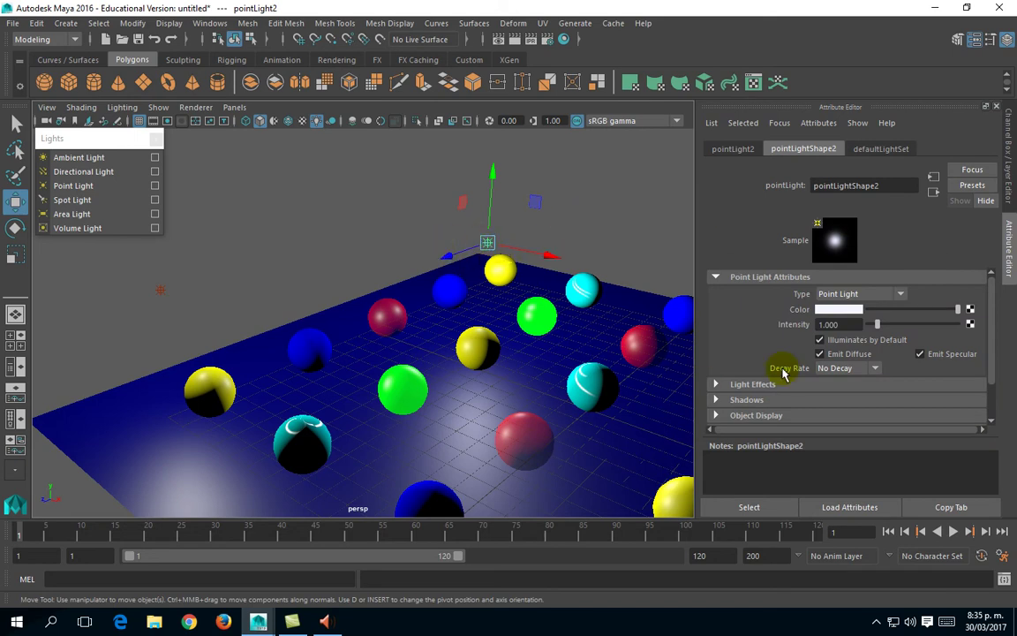
# Lower the duplicated point light's intensity to 0.565 and test its specular emission off and back on
pyautogui.moveTo(877, 325); pyautogui.dragTo(875, 325)
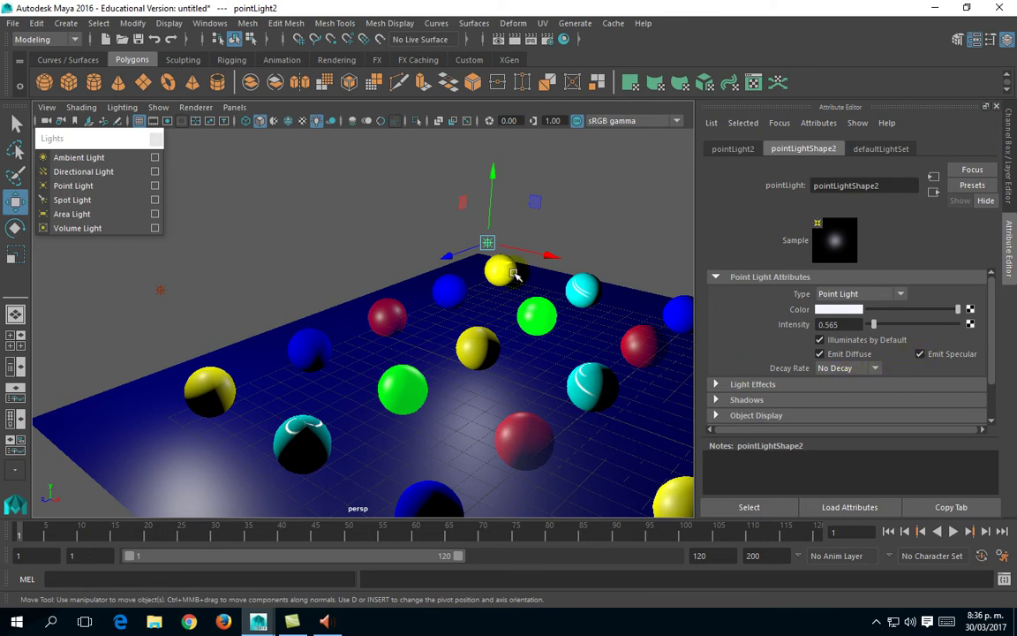
pyautogui.click(920, 354)
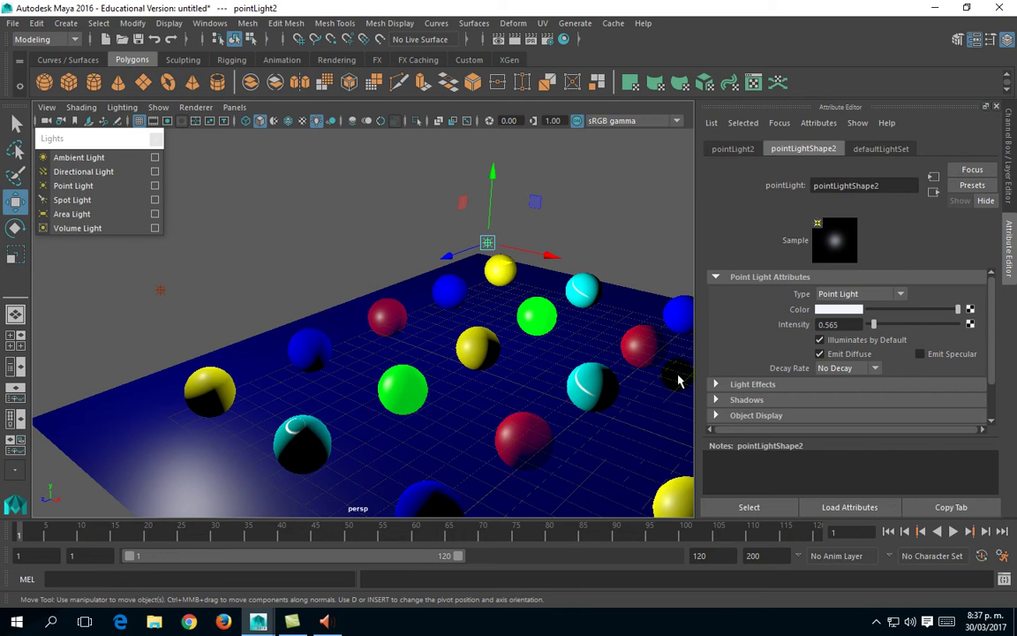
pyautogui.click(920, 354)
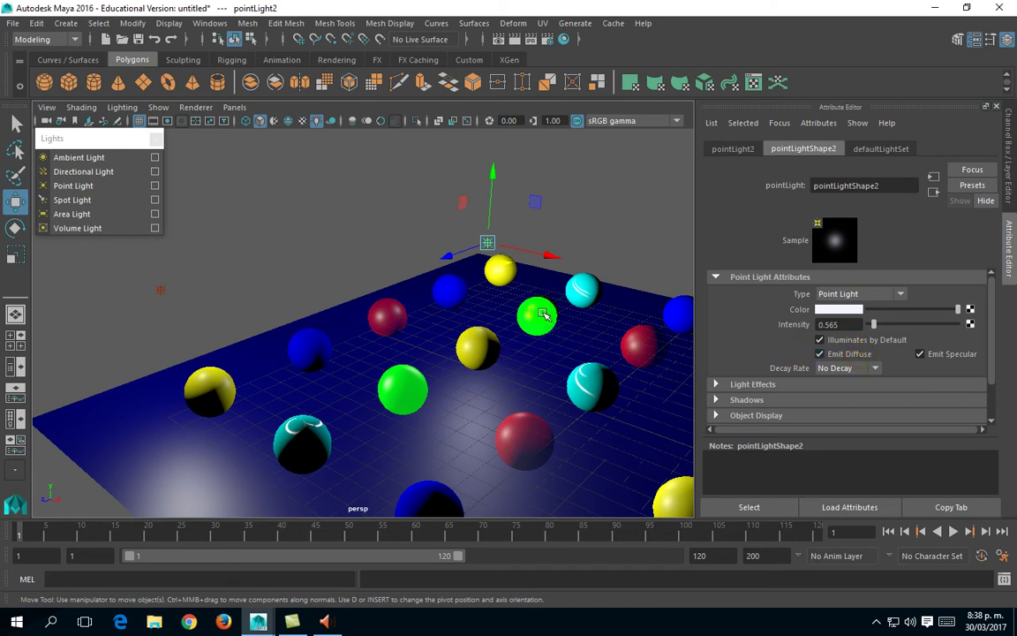
# Test the duplicated point light's effect on the spheres with diffuse emission off and on, leaving it enabled
pyautogui.click(822, 354)
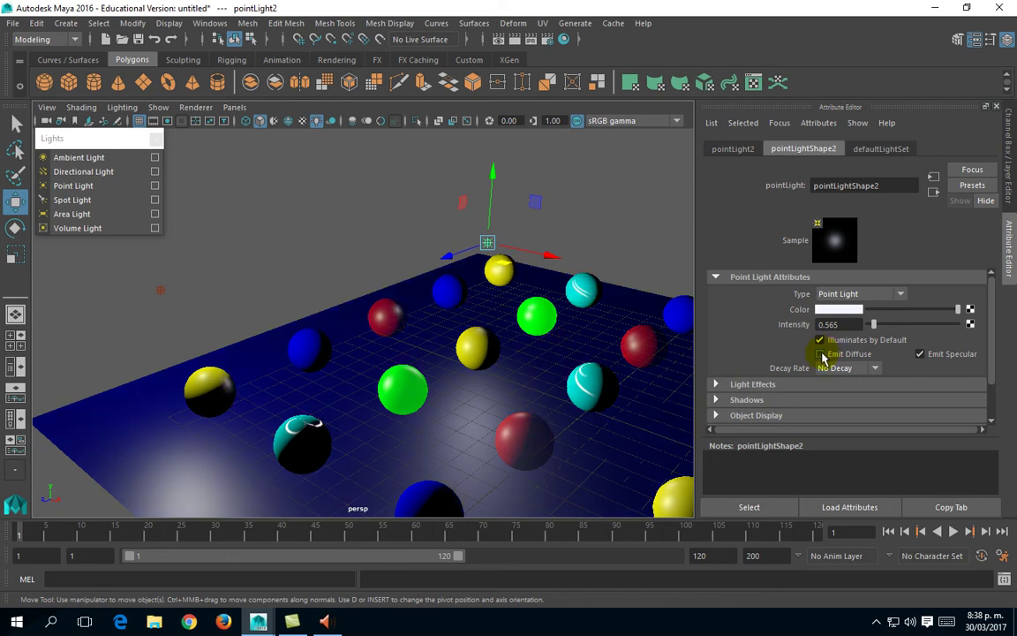
pyautogui.click(820, 354)
pyautogui.click(820, 354)
pyautogui.click(826, 355)
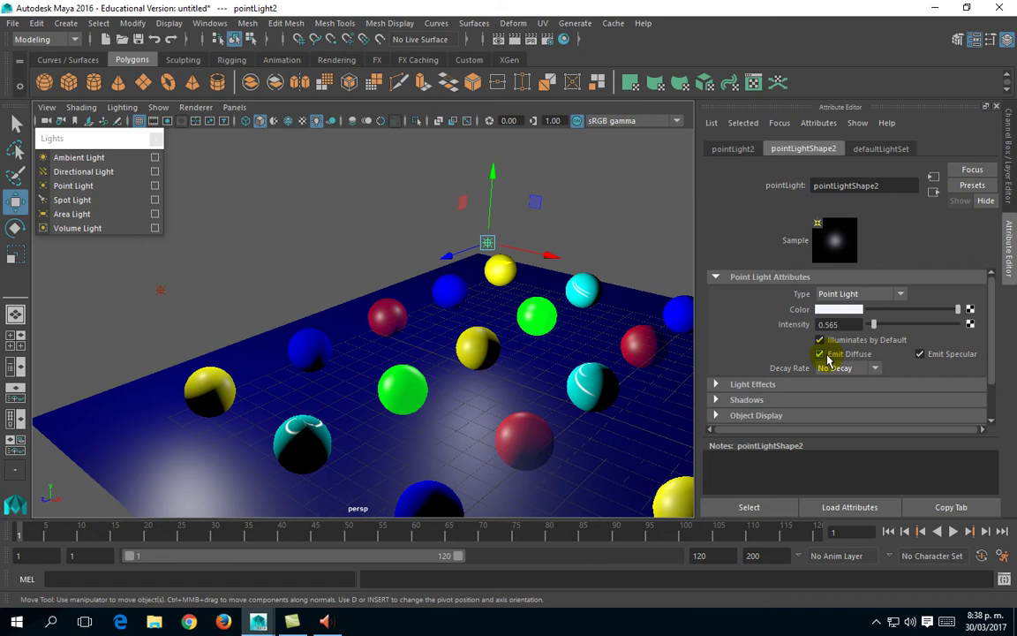
# Delete the duplicated point light above the plane's far corner and select the remaining point light
pyautogui.moveTo(486, 310)
pyautogui.keyDown('alt'); pyautogui.mouseDown()
pyautogui.moveTo(480, 279)
pyautogui.moveTo(477, 298)
pyautogui.mouseUp(); pyautogui.keyUp('alt')
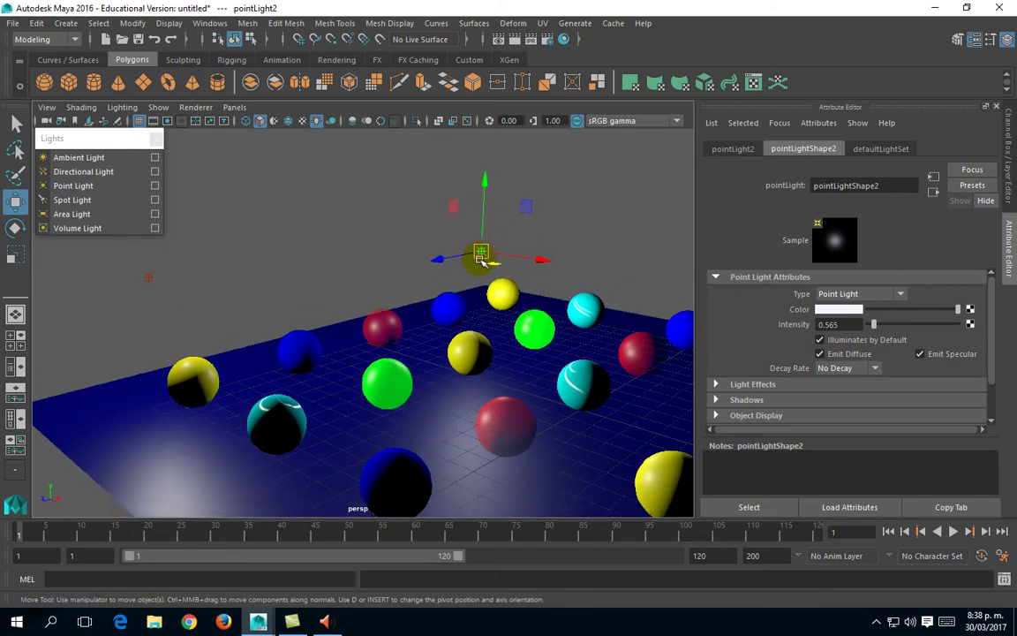
pyautogui.press('Delete')
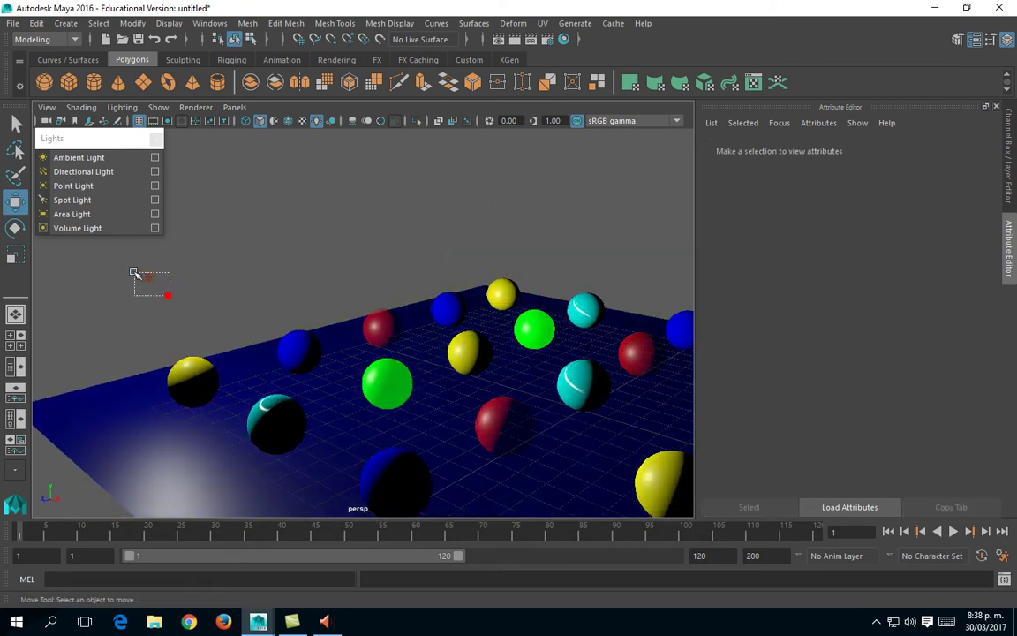
pyautogui.click(148, 279)
pyautogui.keyDown('alt'); pyautogui.moveTo(148, 281); pyautogui.dragTo(262, 255); pyautogui.keyUp('alt')
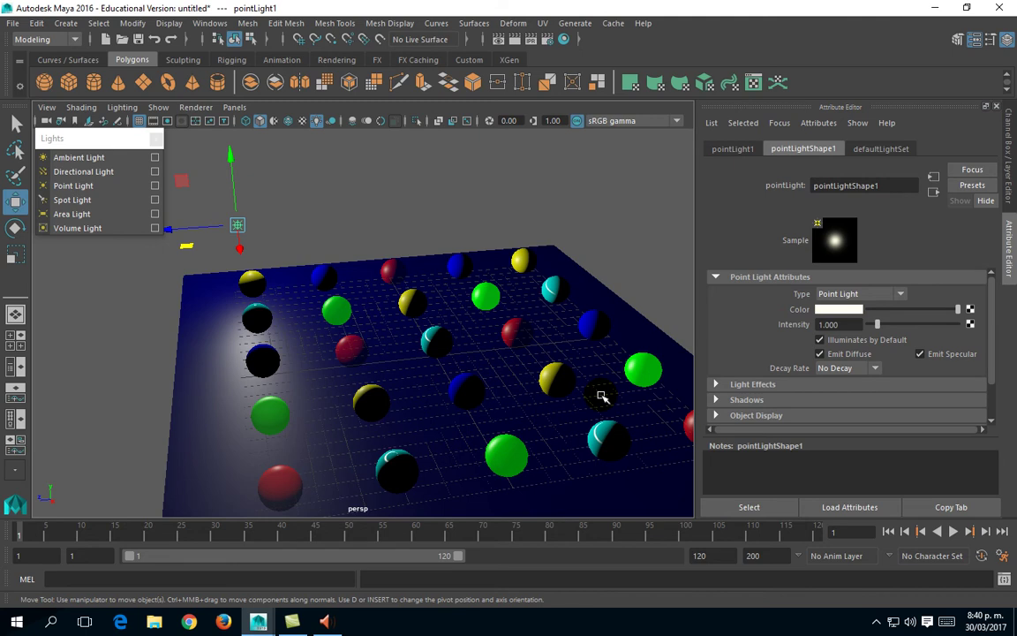
# Try a Linear decay rate on the remaining point light with its intensity raised to 10
pyautogui.click(189, 267)
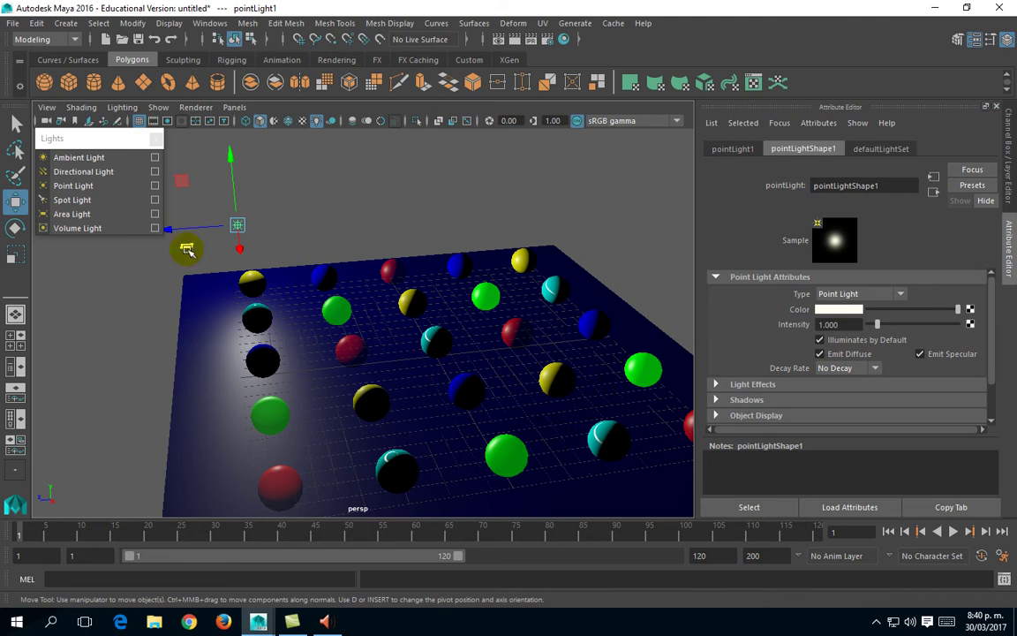
pyautogui.click(864, 371)
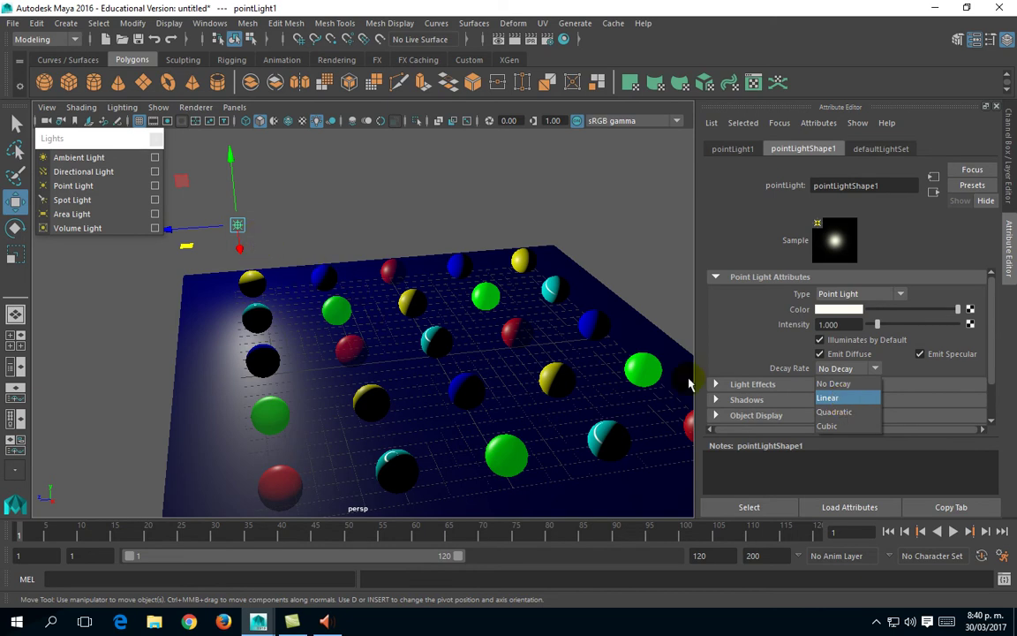
pyautogui.click(823, 400)
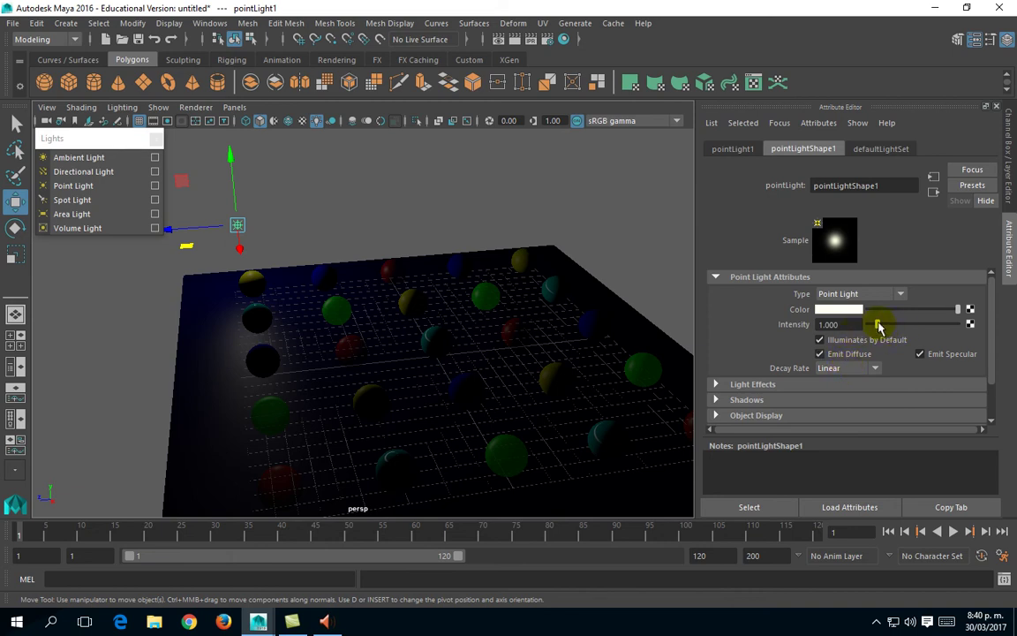
pyautogui.moveTo(878, 325); pyautogui.dragTo(967, 331)
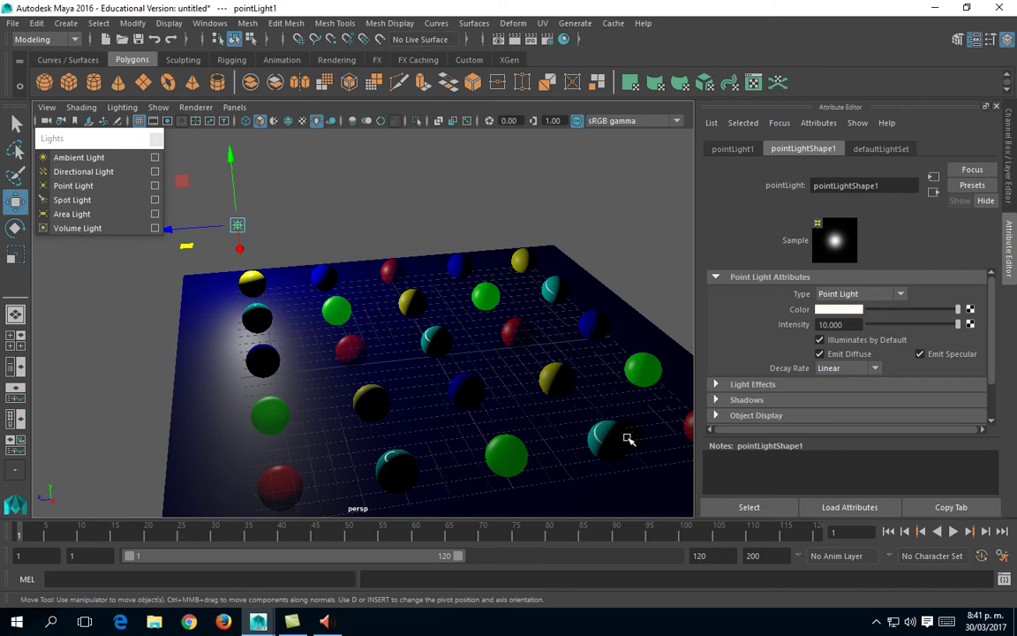
# Set the point light's decay rate to Cubic and its intensity to 1000
pyautogui.click(846, 371)
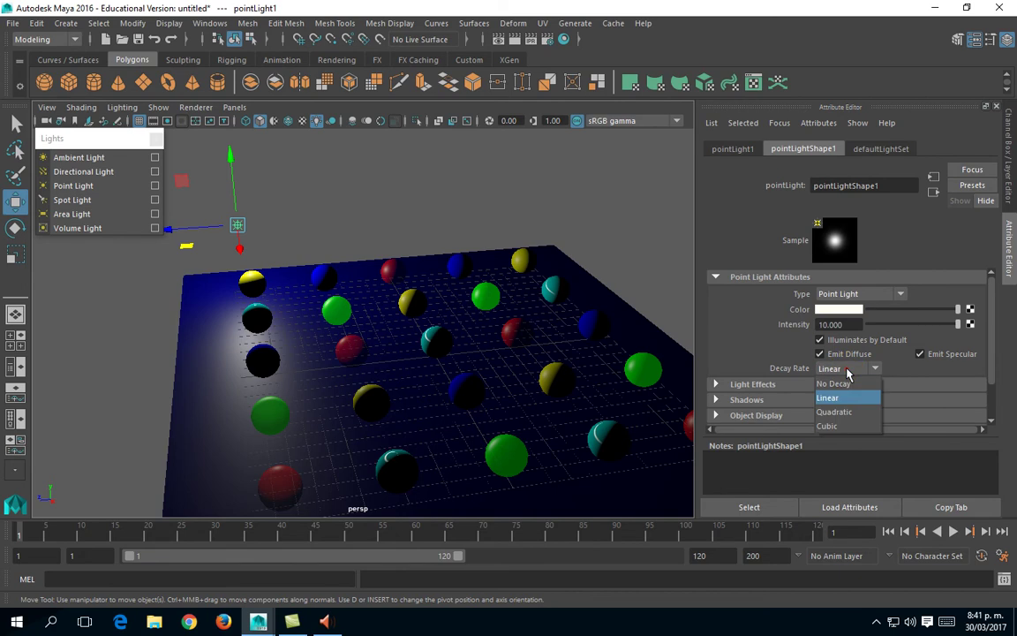
pyautogui.click(837, 427)
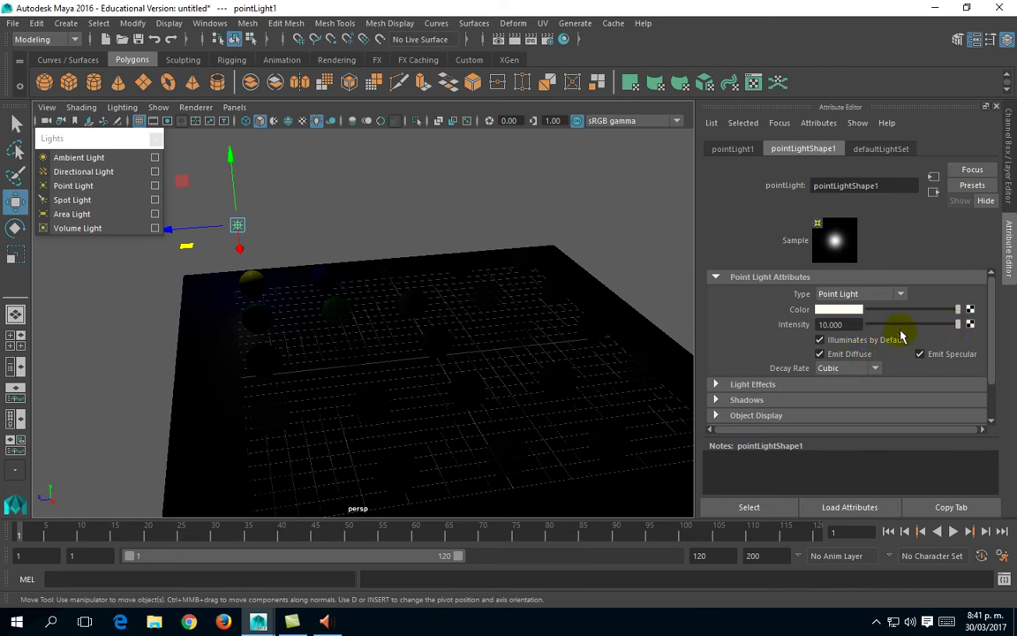
pyautogui.click(869, 325)
pyautogui.moveTo(868, 325); pyautogui.dragTo(983, 332)
pyautogui.moveTo(846, 325); pyautogui.dragTo(750, 322)
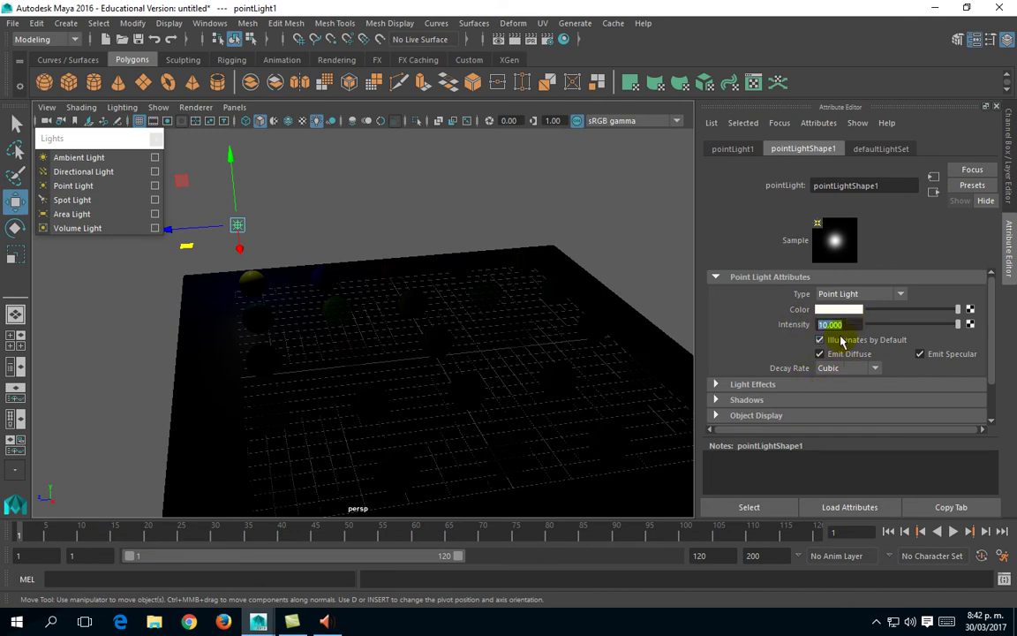
pyautogui.write('1000')
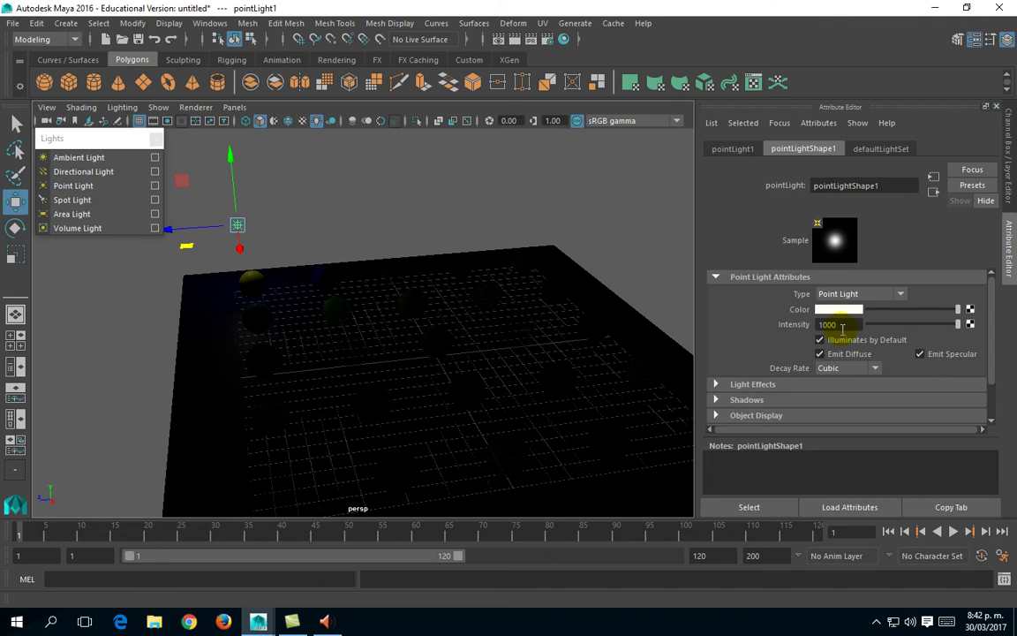
pyautogui.press('Return')
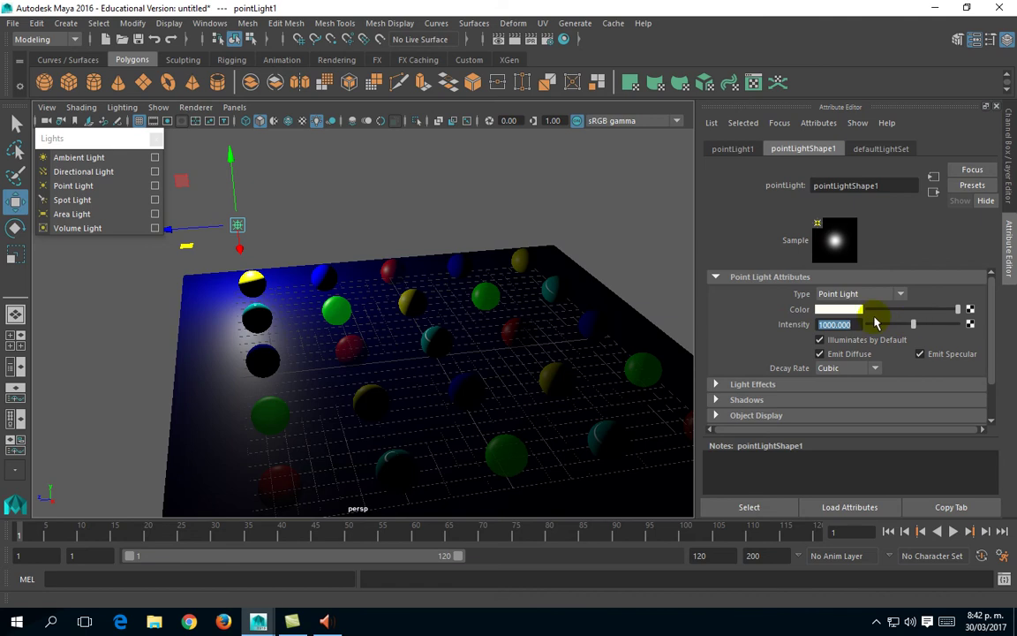
# Try the point light at intensities of 2000 and 1177.419, and settle on 1435.484
pyautogui.moveTo(890, 329); pyautogui.dragTo(963, 320)
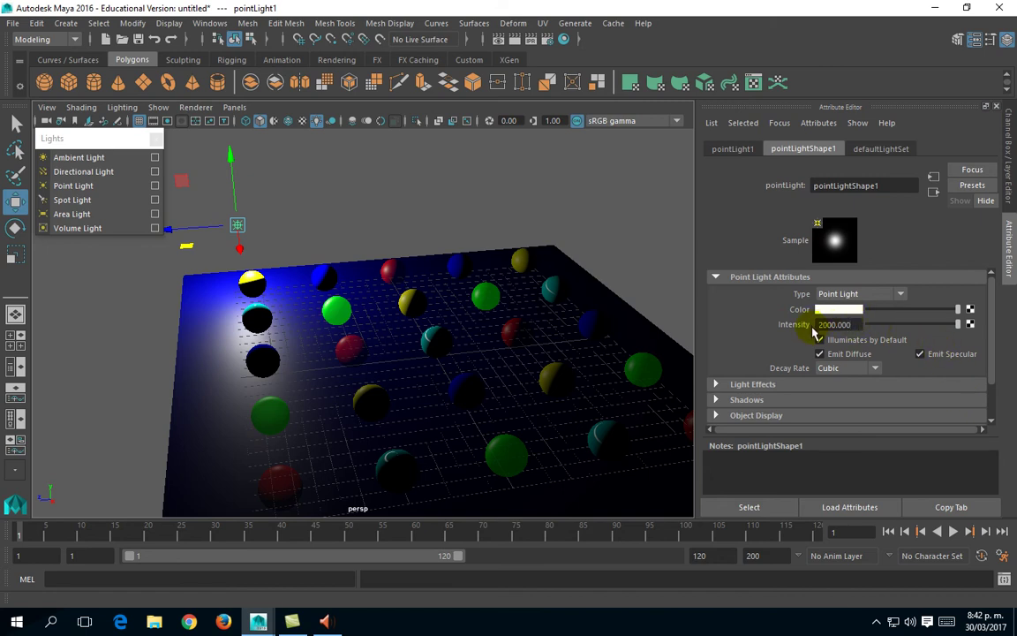
pyautogui.moveTo(927, 327)
pyautogui.mouseDown()
pyautogui.moveTo(911, 328)
pyautogui.moveTo(921, 325)
pyautogui.mouseUp()
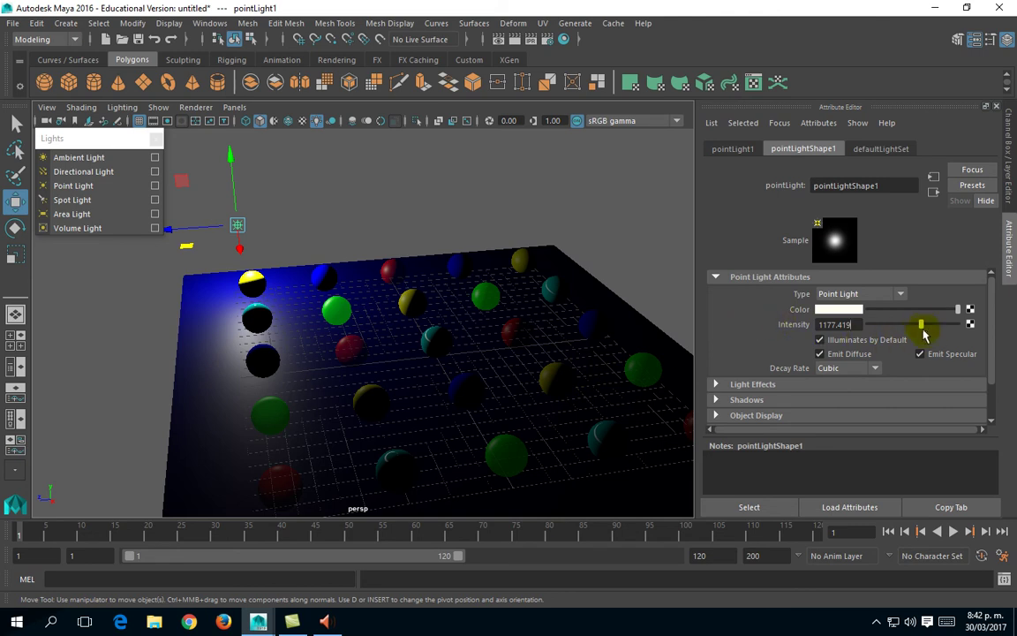
pyautogui.moveTo(923, 327); pyautogui.dragTo(930, 329)
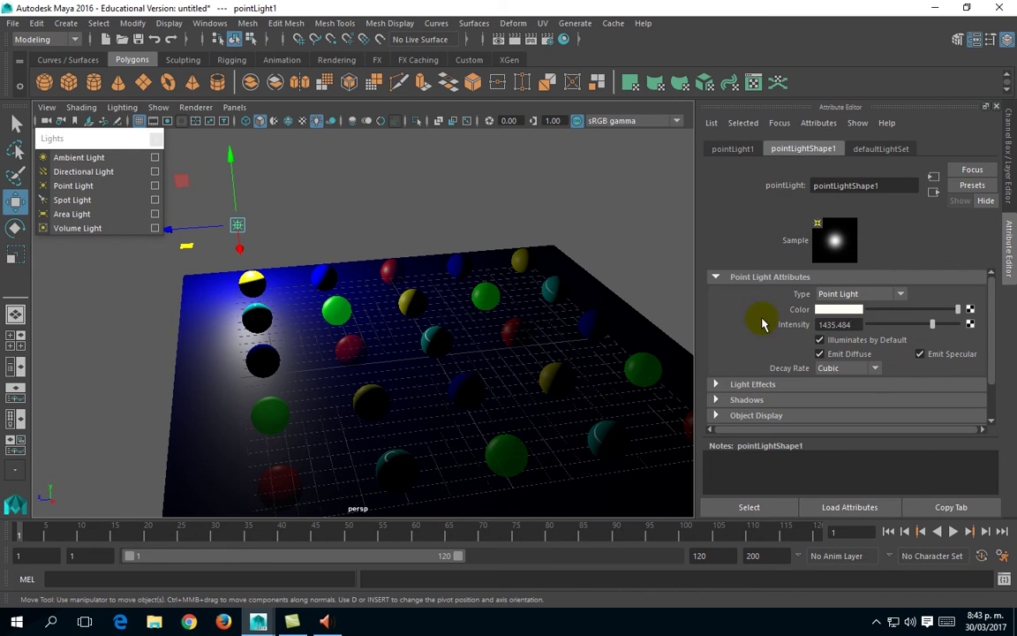
# Render the current perspective view and save the raw image to the Desktop as a PNG named test1
pyautogui.click(516, 41)
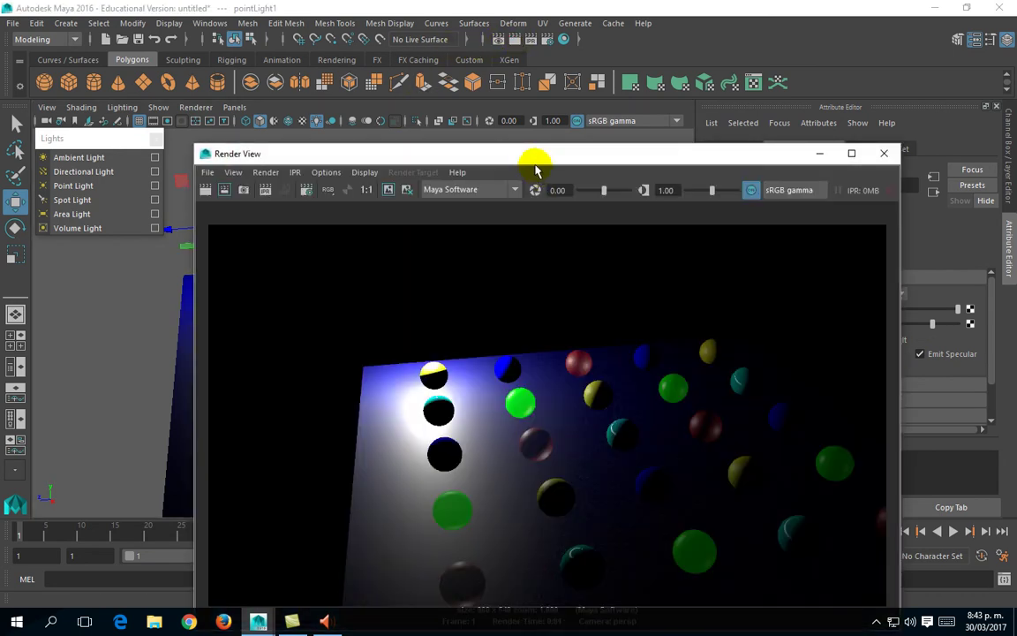
pyautogui.moveTo(527, 159); pyautogui.dragTo(510, 94)
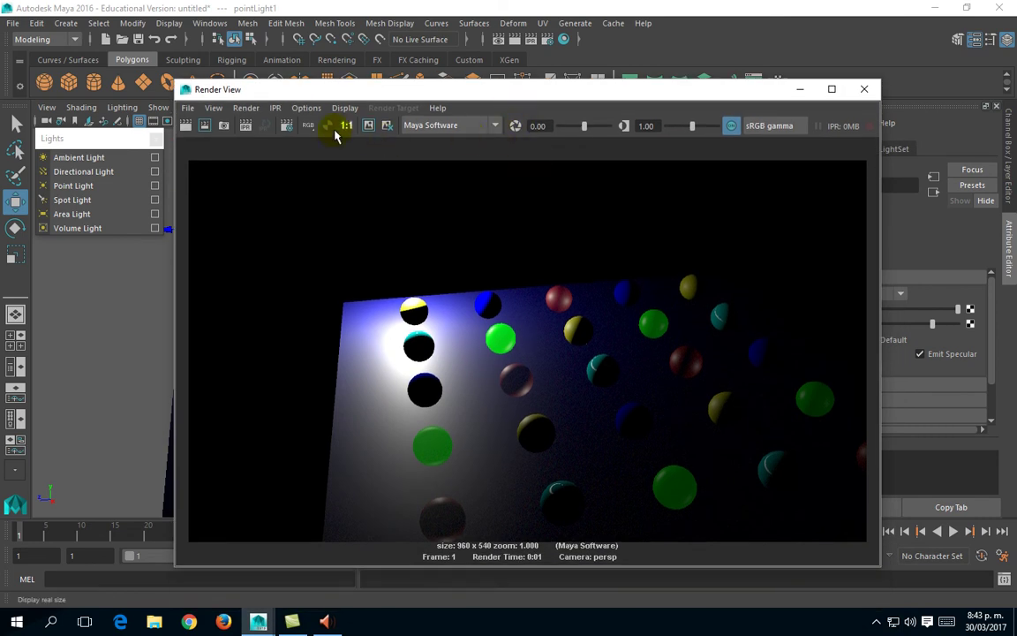
pyautogui.click(188, 111)
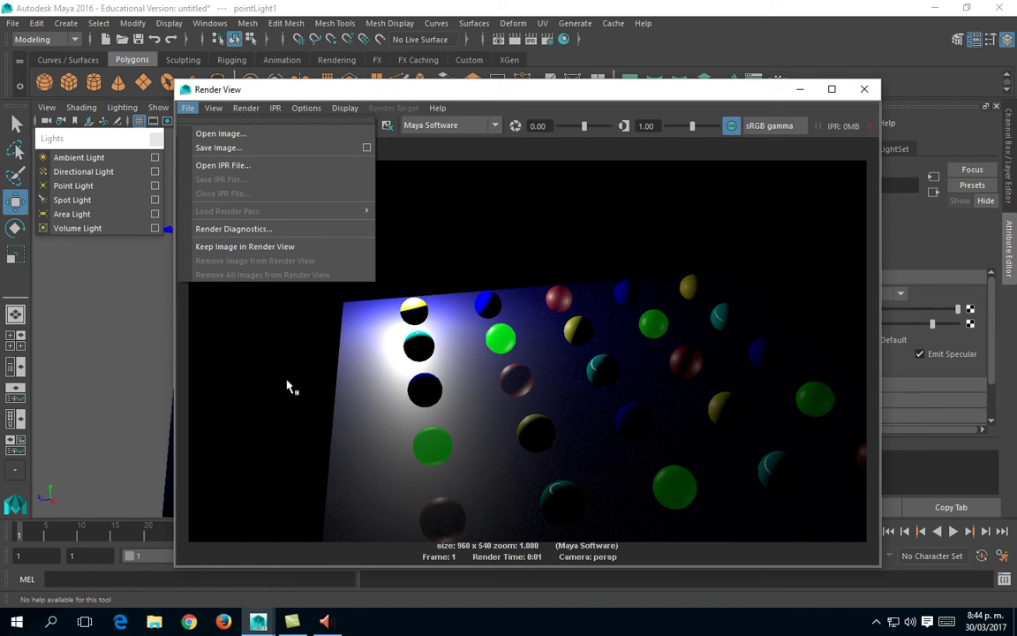
pyautogui.click(231, 149)
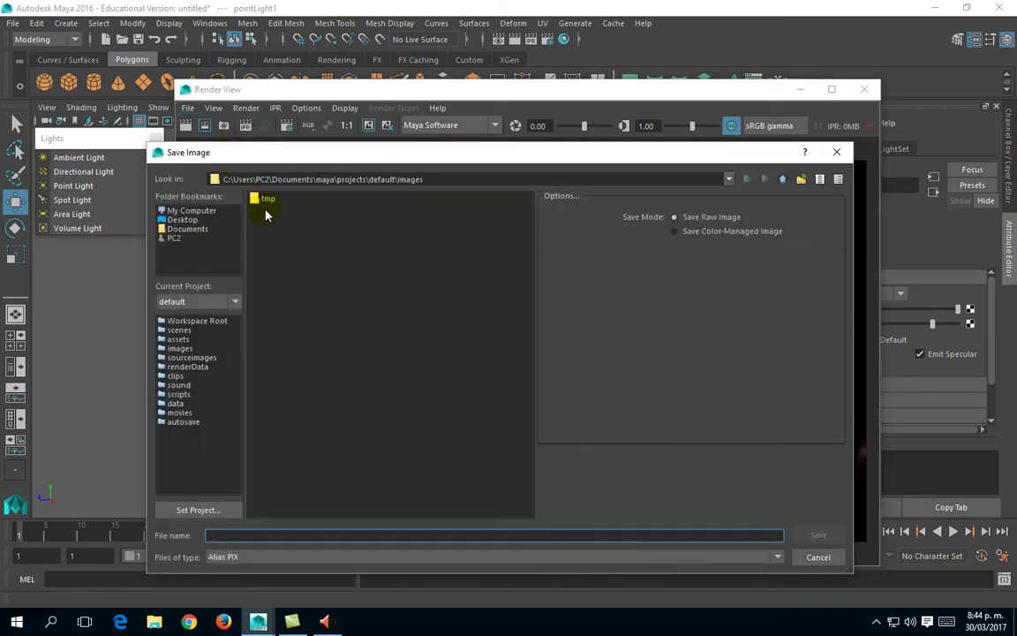
pyautogui.click(183, 220)
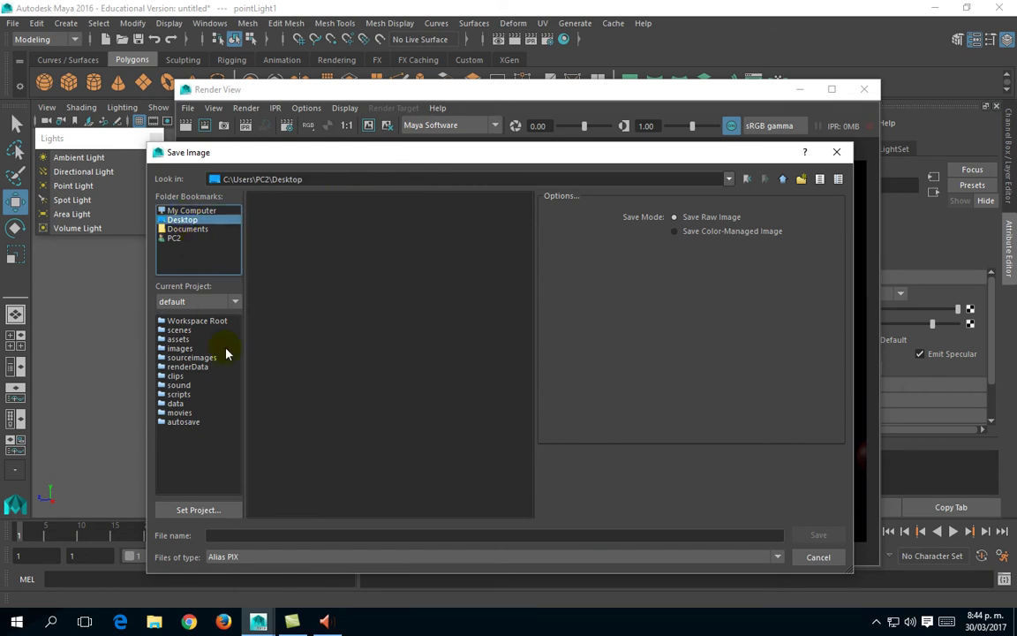
pyautogui.click(254, 557)
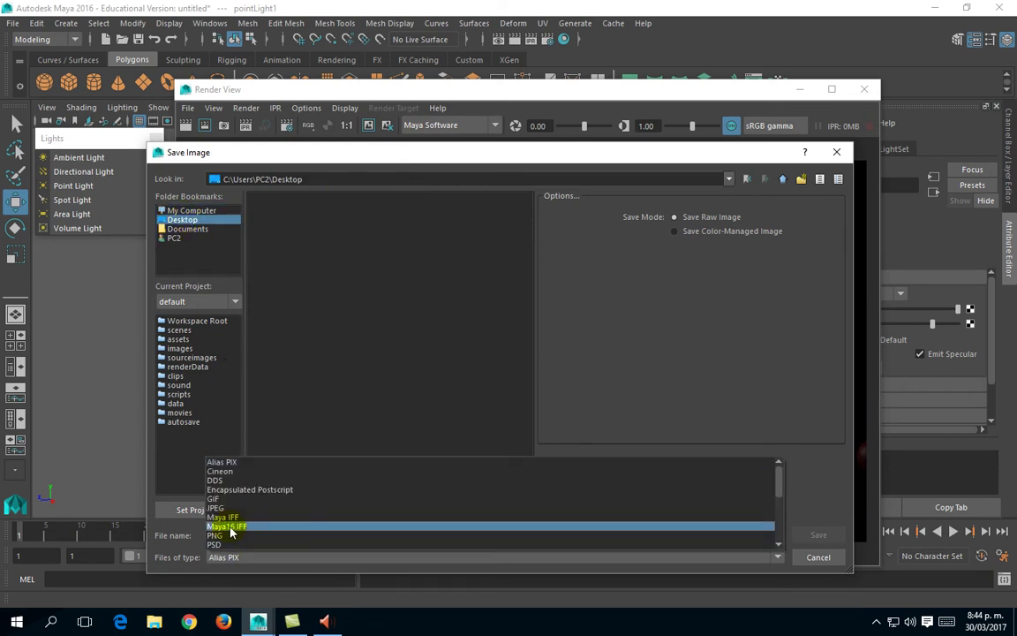
pyautogui.click(223, 535)
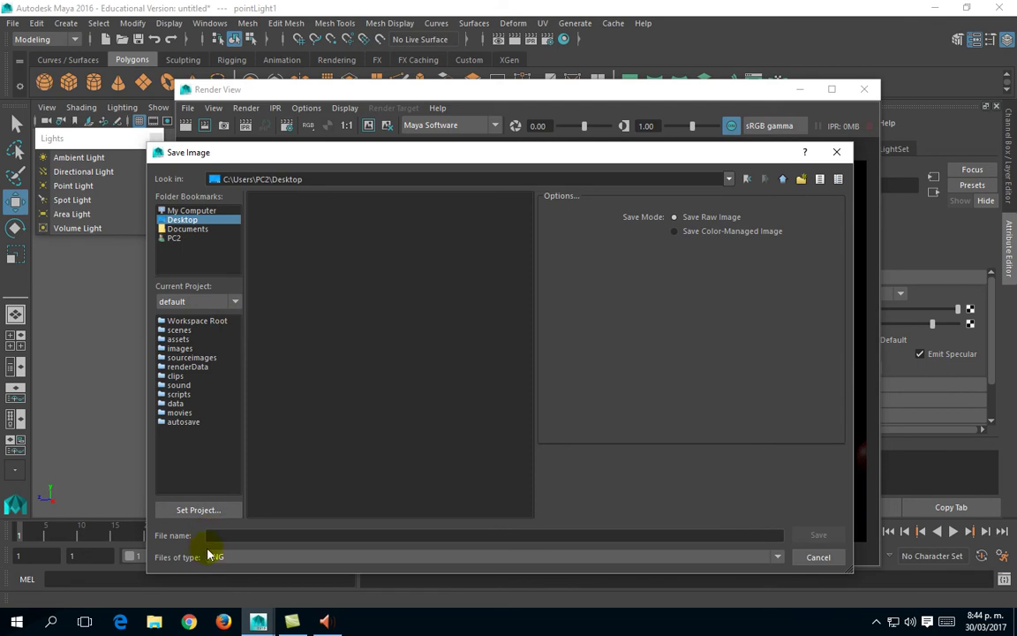
pyautogui.click(222, 535)
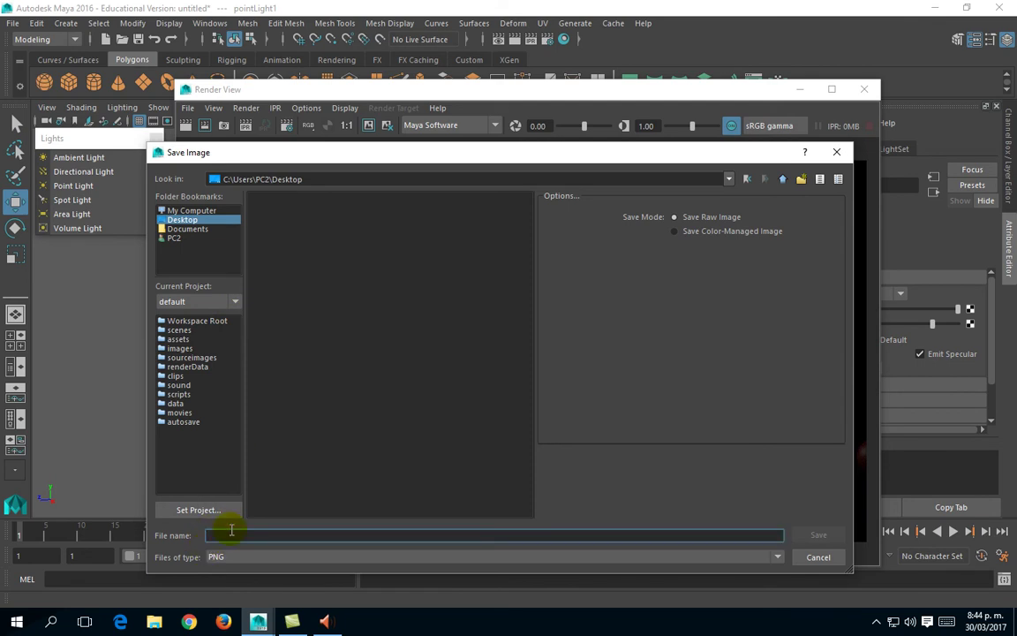
pyautogui.write('test1')
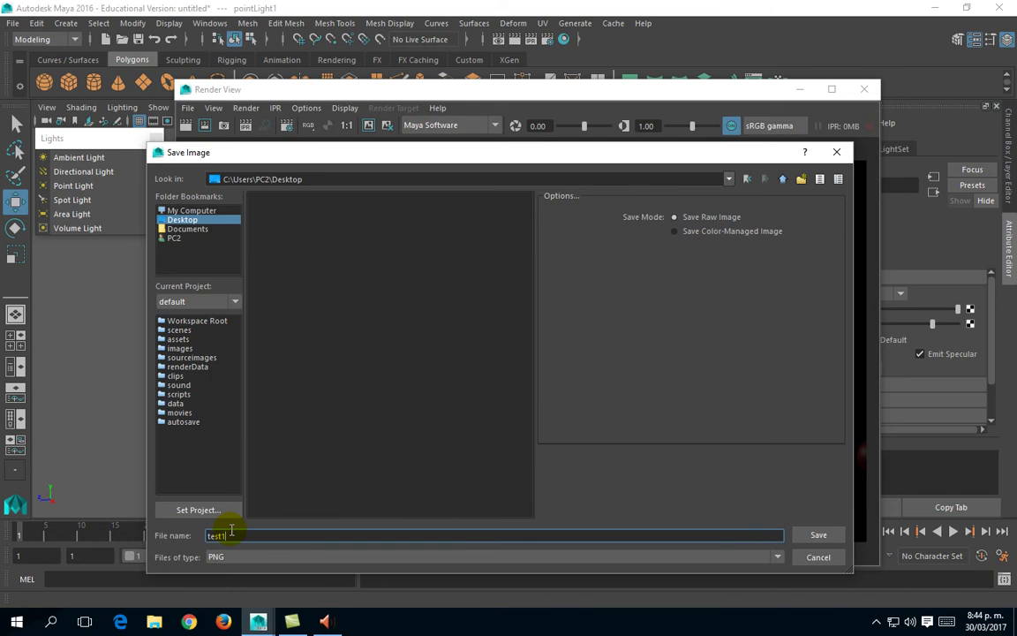
pyautogui.click(818, 537)
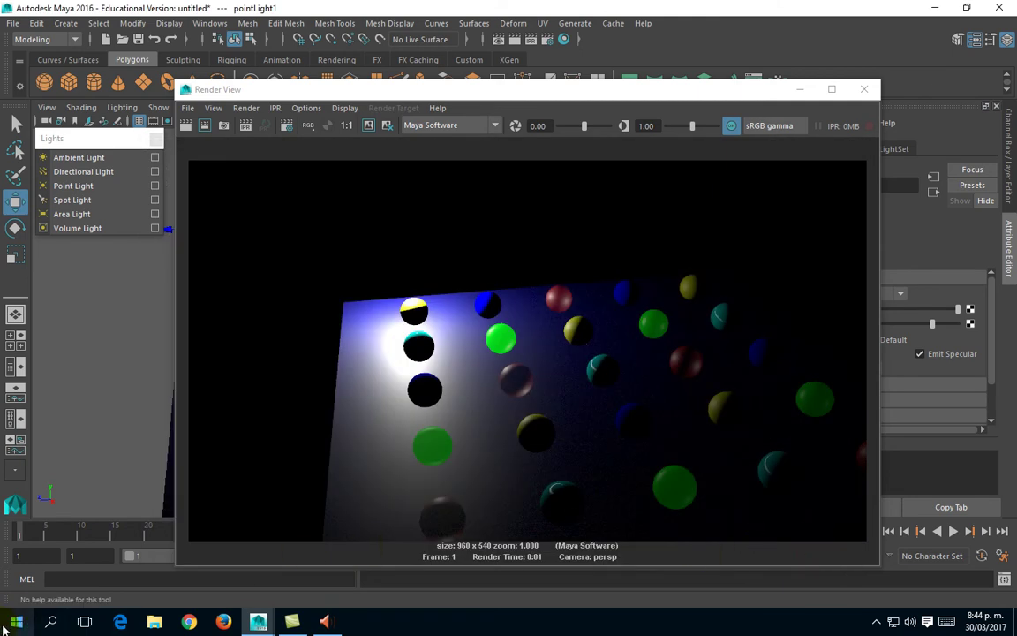
# Launch Adobe Photoshop CC 2015
pyautogui.click(3, 625)
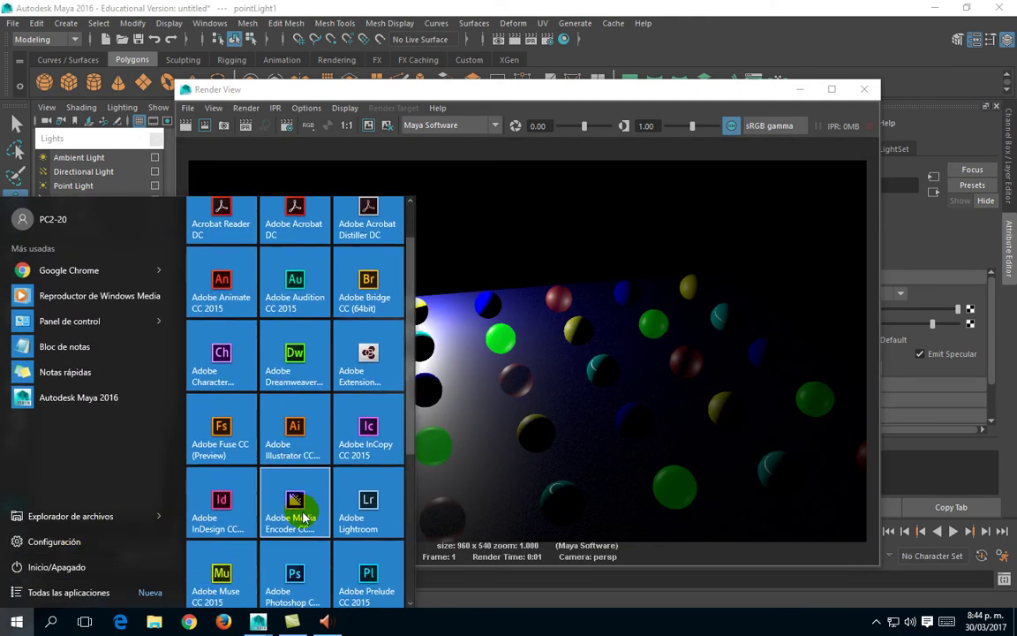
pyautogui.click(300, 516)
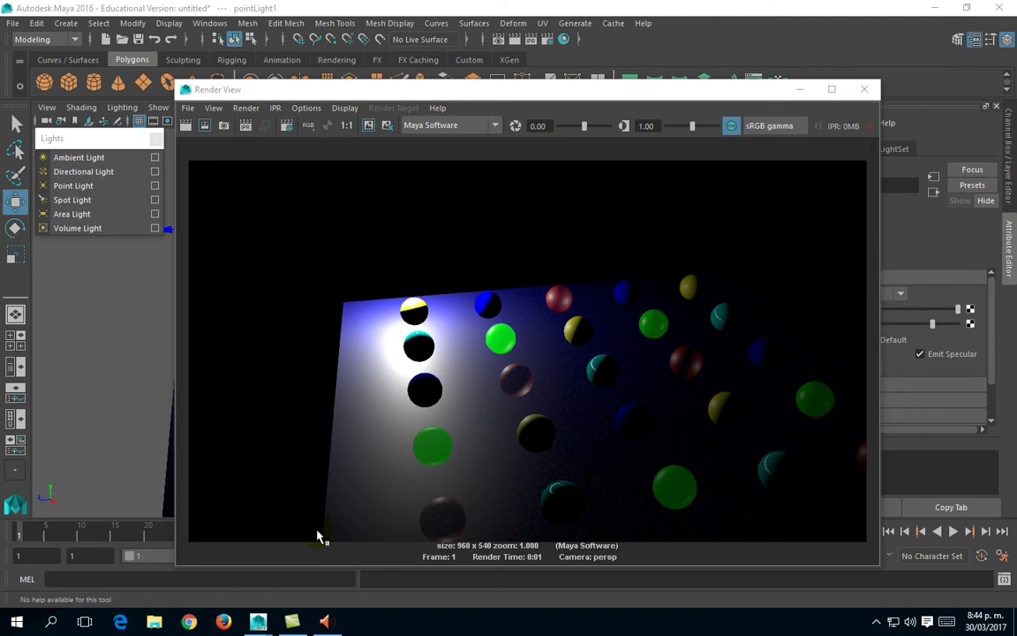
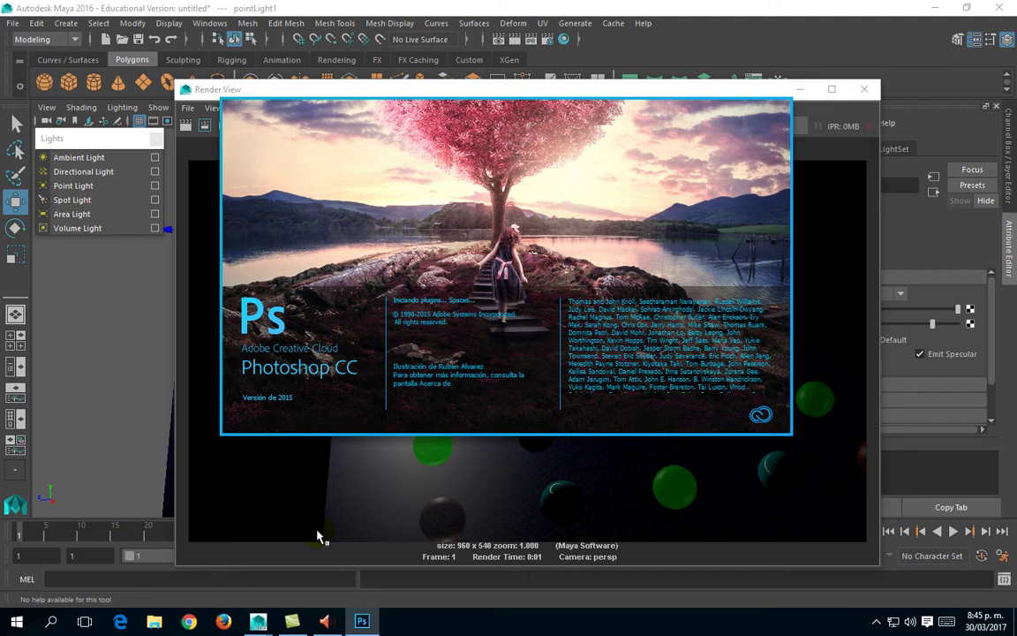
pyautogui.click(320, 536)
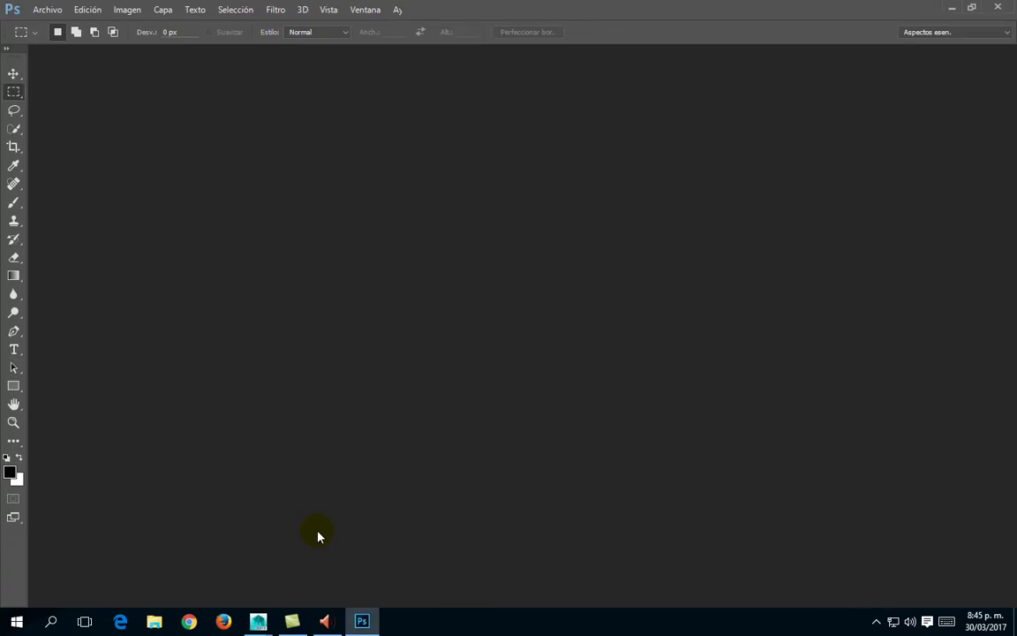
# Open the test1 PNG from the Desktop, leaving it unmodified without color management
pyautogui.click(51, 11)
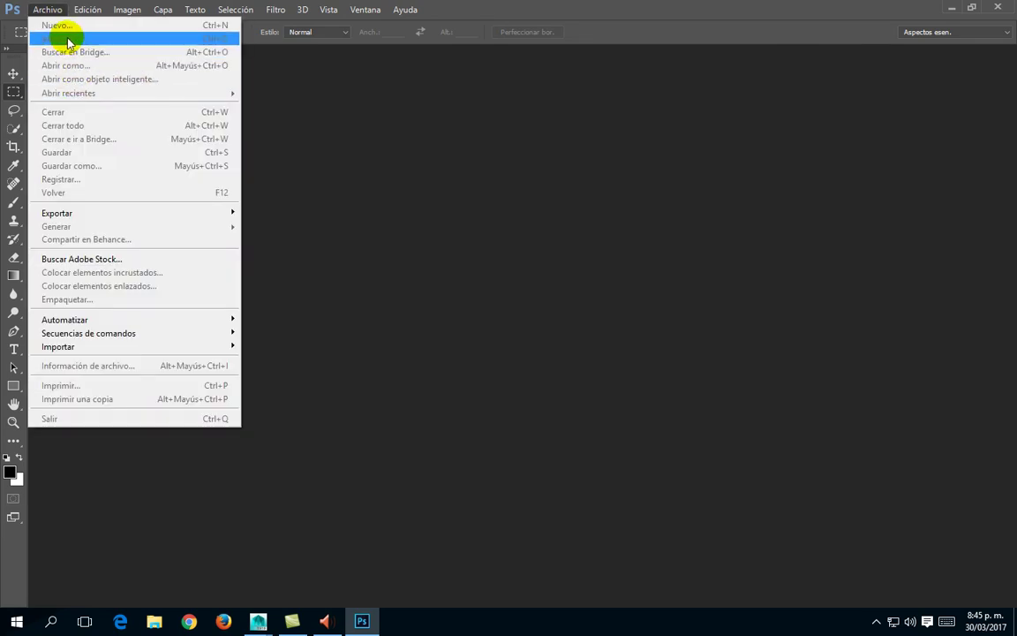
pyautogui.click(65, 41)
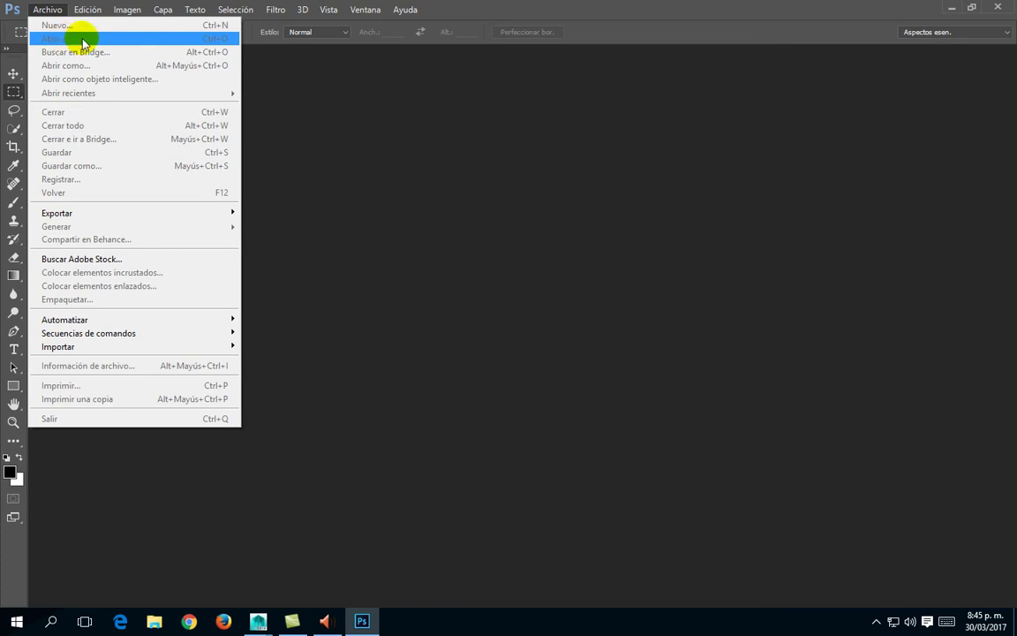
pyautogui.click(62, 36)
pyautogui.click(321, 144)
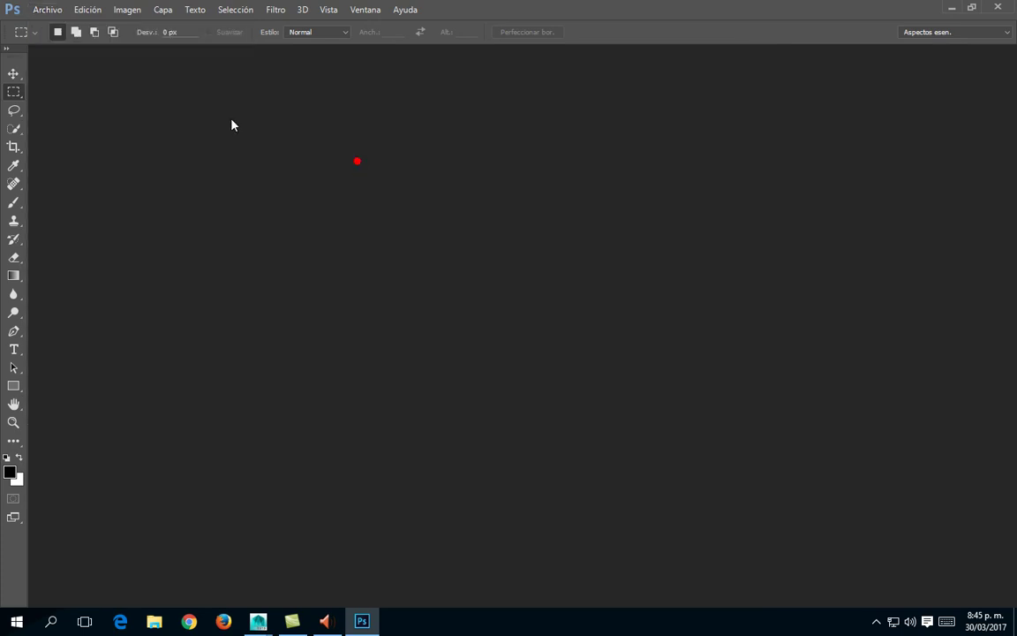
pyautogui.click(48, 10)
pyautogui.click(61, 40)
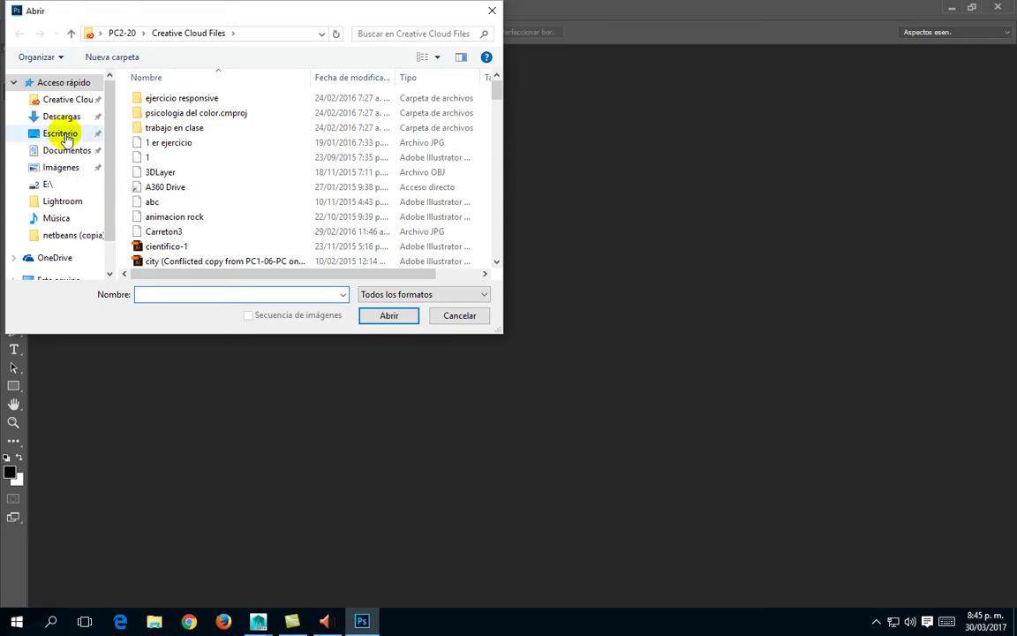
pyautogui.click(61, 132)
pyautogui.click(163, 216)
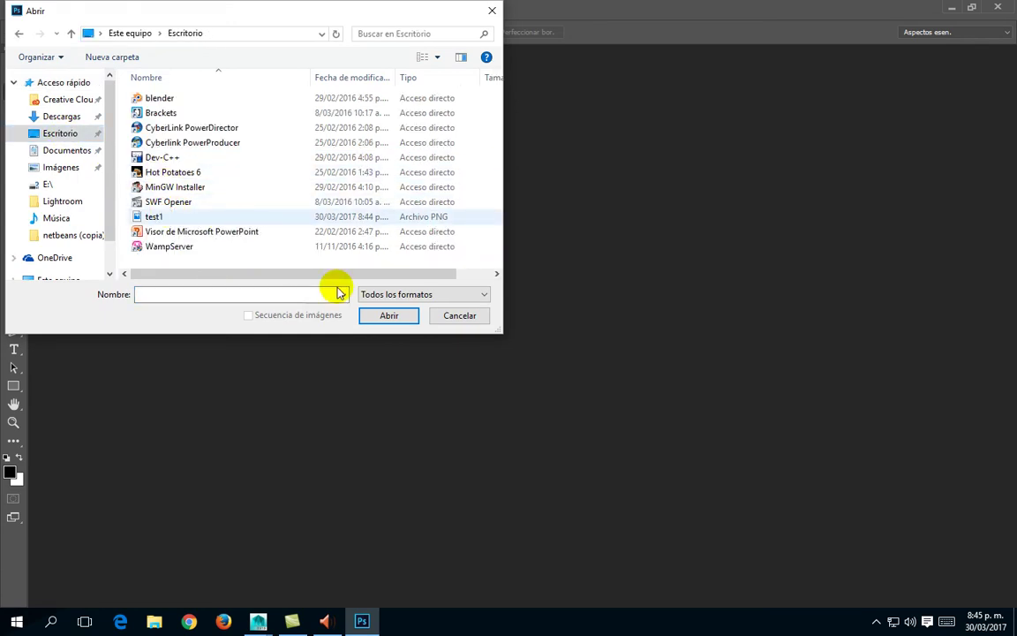
pyautogui.click(387, 316)
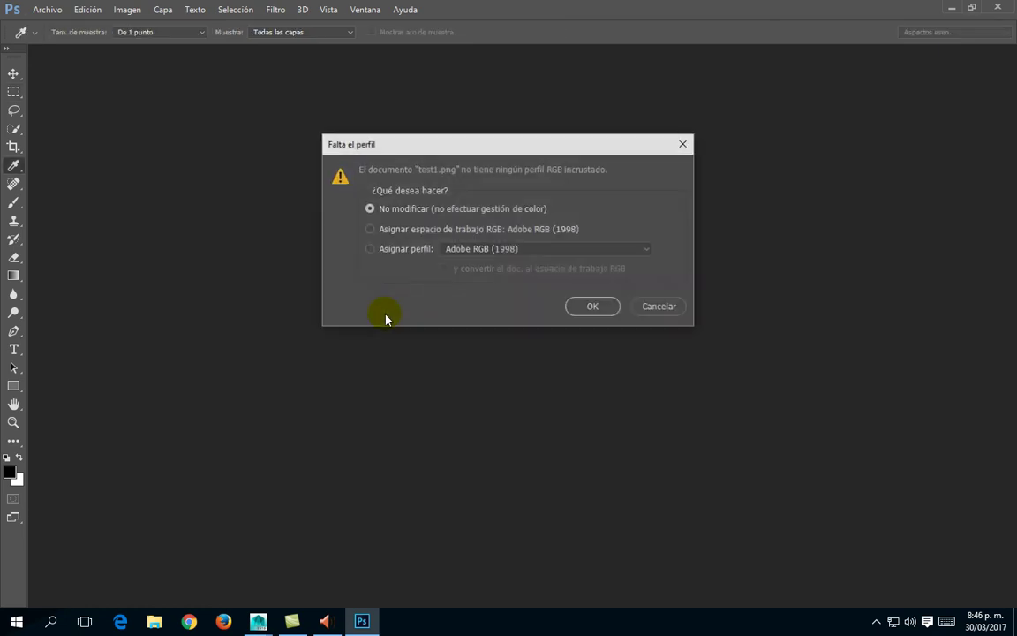
pyautogui.click(580, 307)
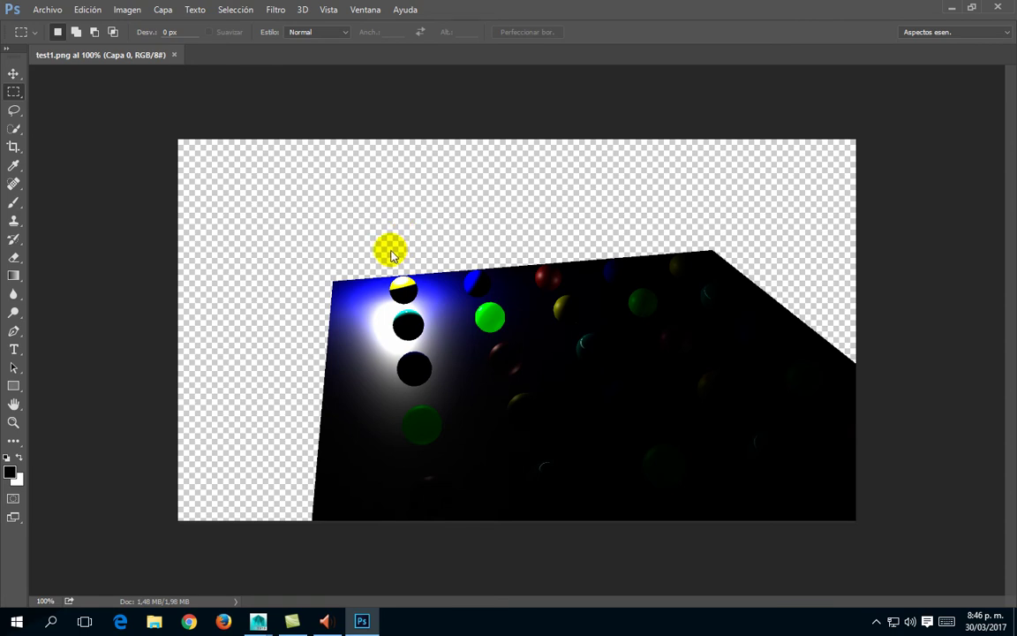
# Compare the brightness of the test1 image in Photoshop with the original render in Maya's Render View, ending in Maya
pyautogui.moveTo(262, 624)
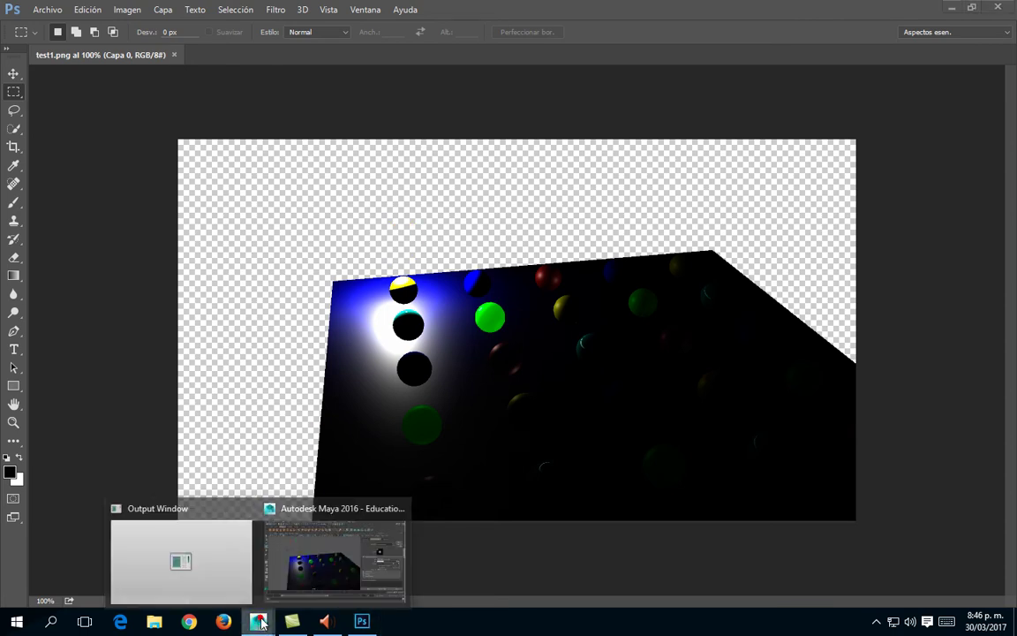
pyautogui.click(324, 508)
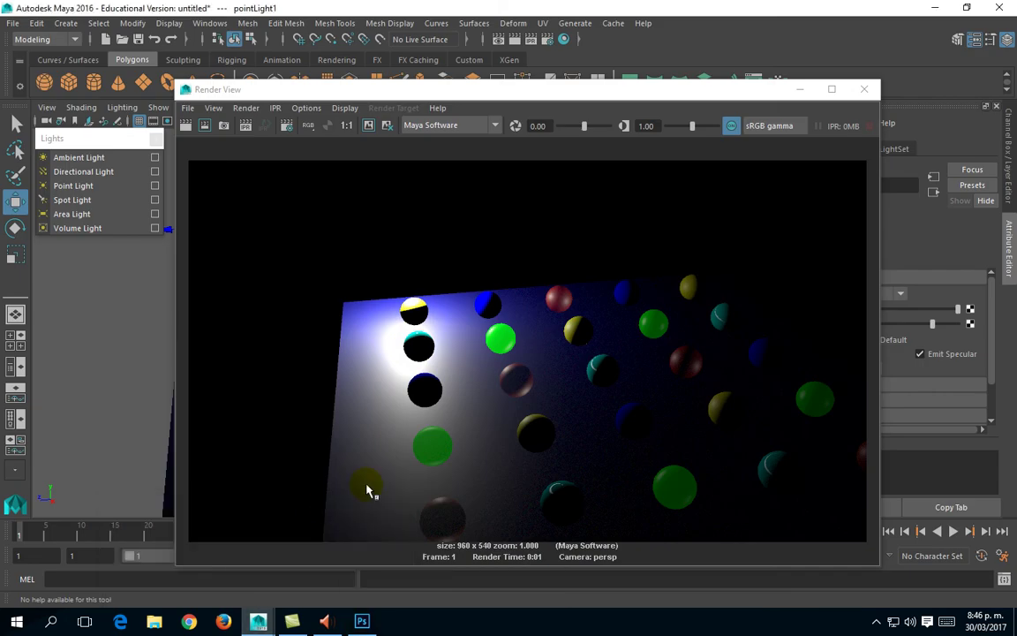
pyautogui.hotkey('alt', 'Tab')
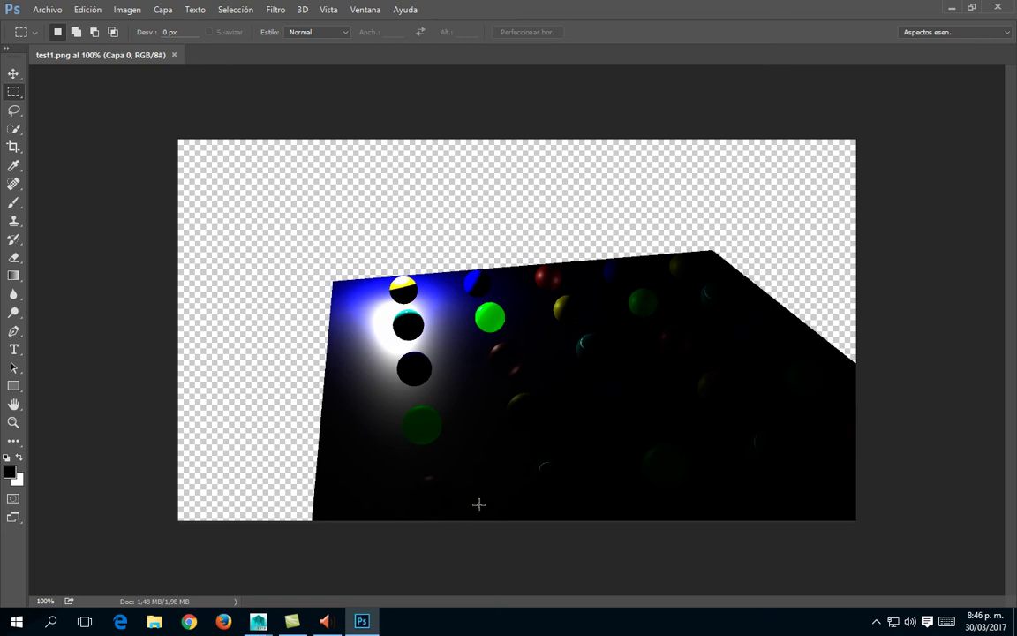
pyautogui.moveTo(258, 620)
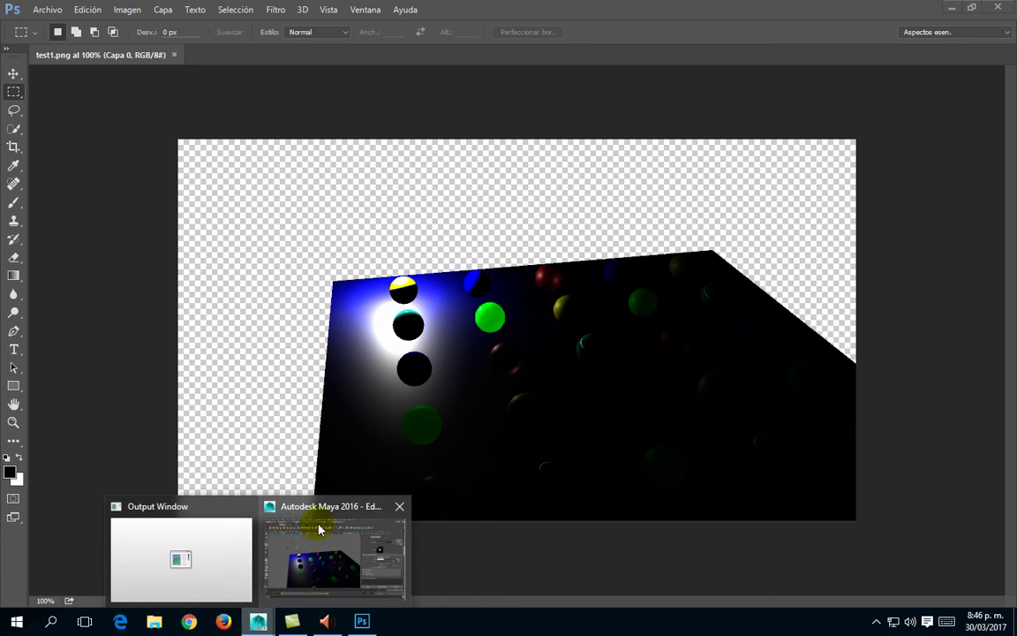
pyautogui.click(321, 534)
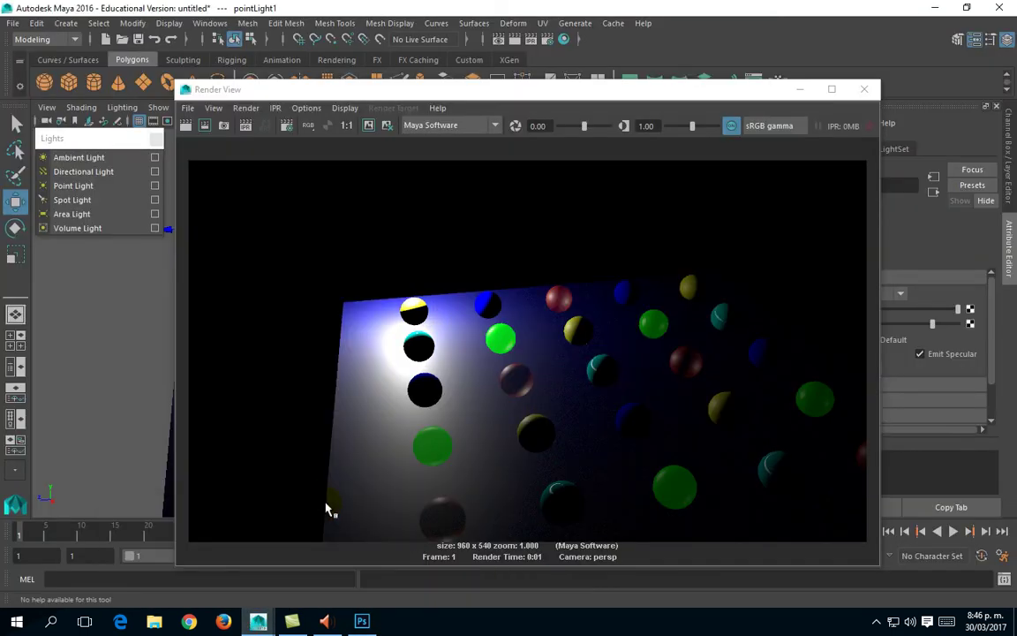
pyautogui.click(362, 622)
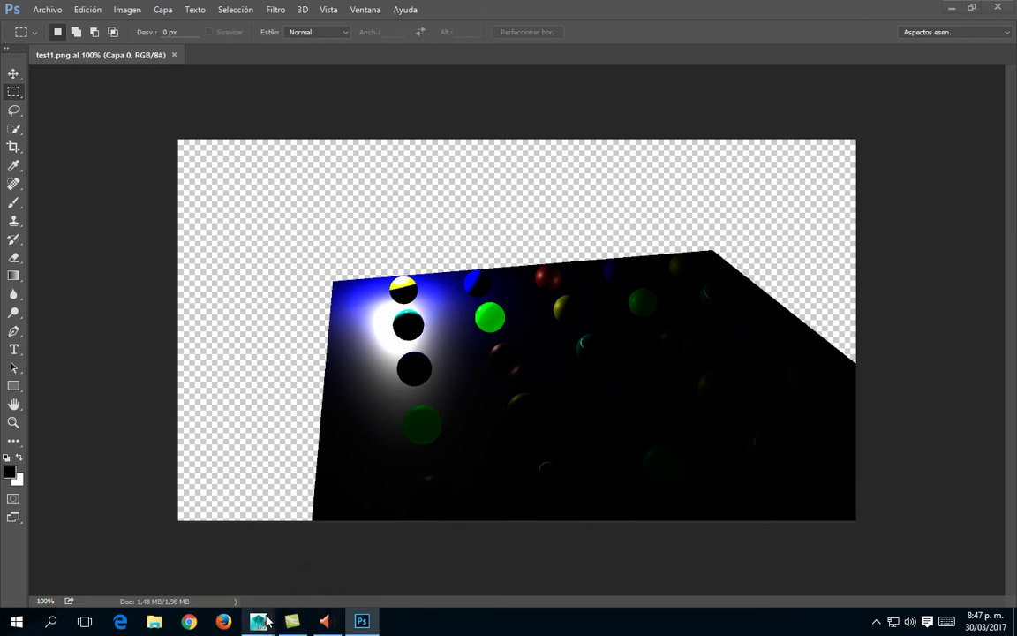
pyautogui.moveTo(267, 627)
pyautogui.click(349, 508)
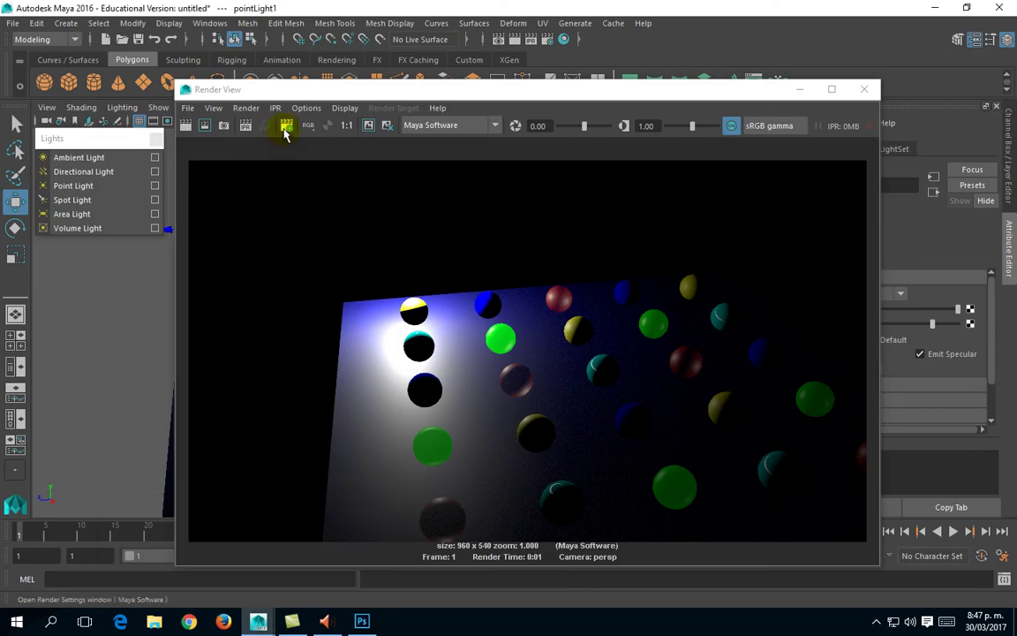
pyautogui.moveTo(387, 95); pyautogui.dragTo(370, 83)
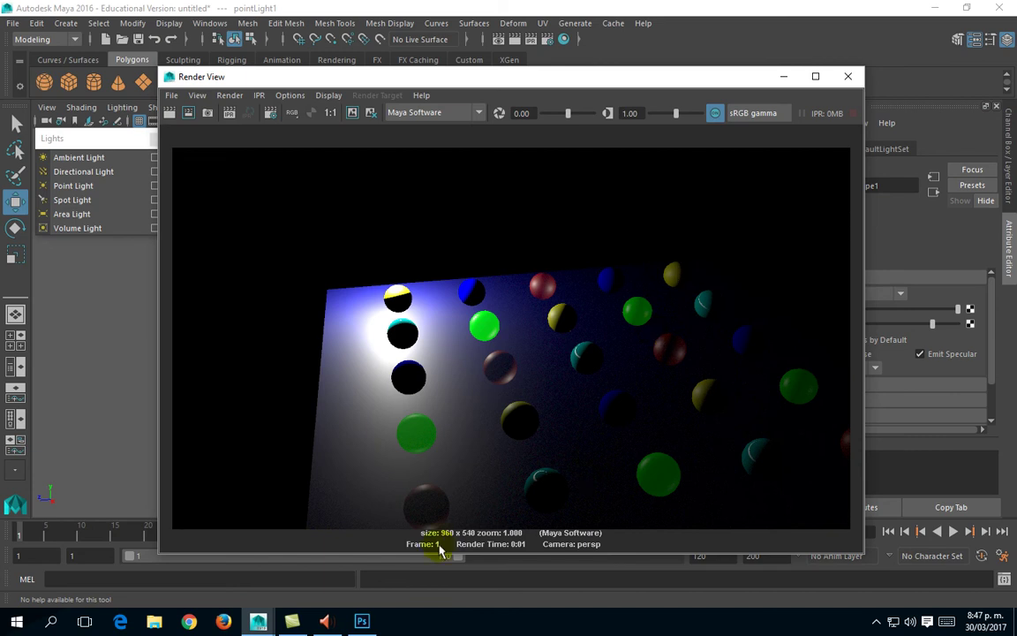
pyautogui.click(362, 621)
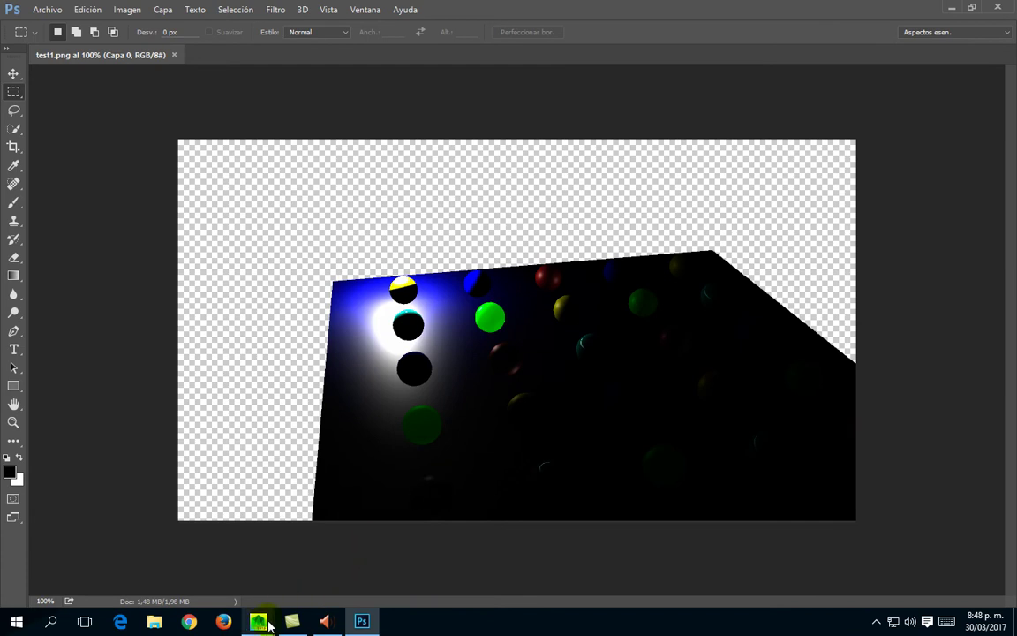
pyautogui.moveTo(269, 625)
pyautogui.click(345, 508)
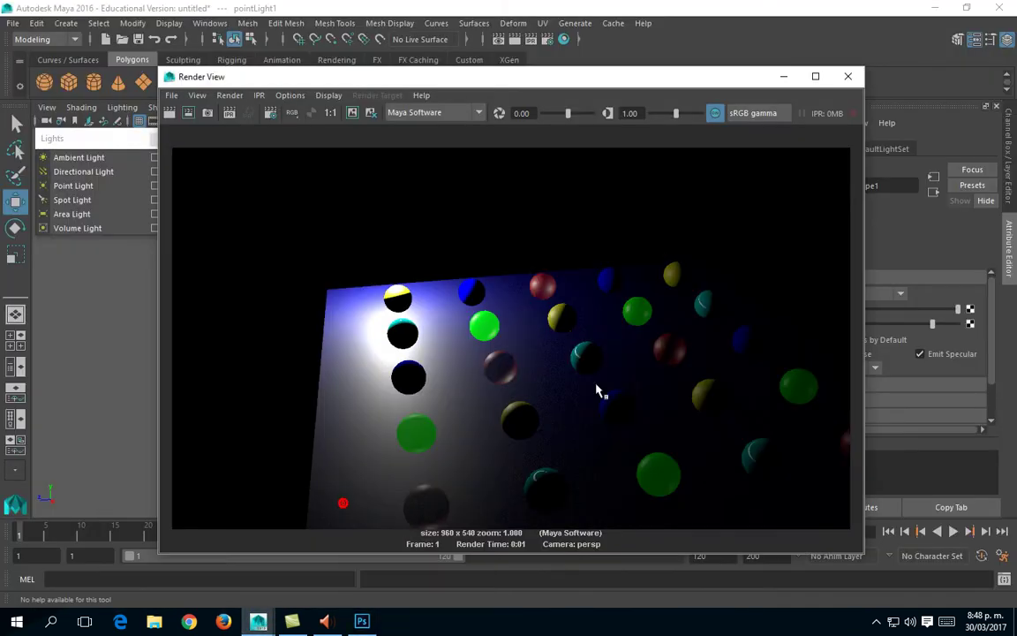
# Try the Raw view transform on the rendered image and return it to sRGB gamma
pyautogui.click(755, 115)
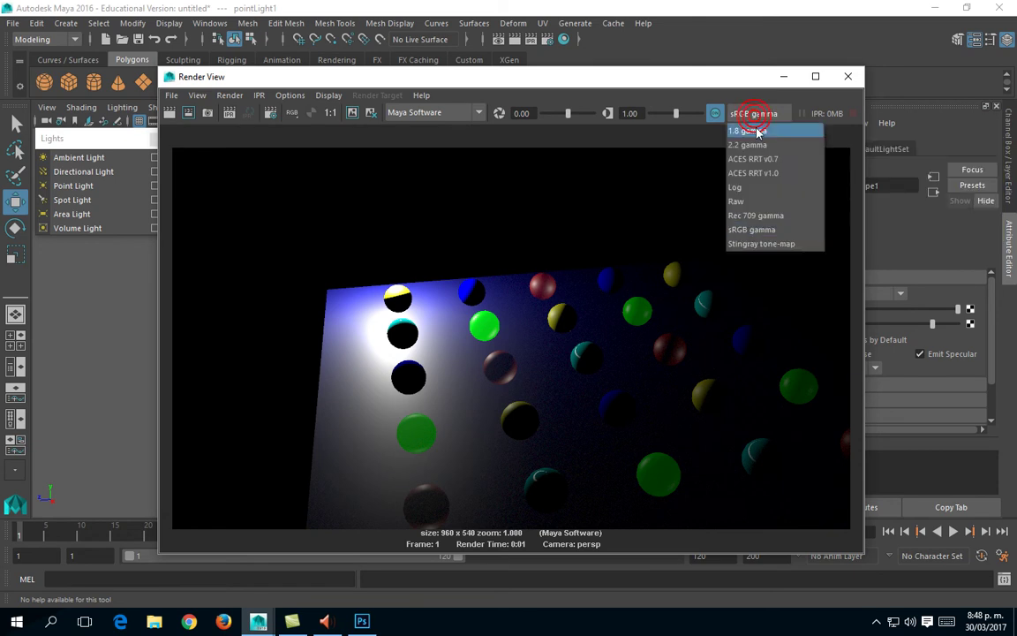
pyautogui.click(751, 202)
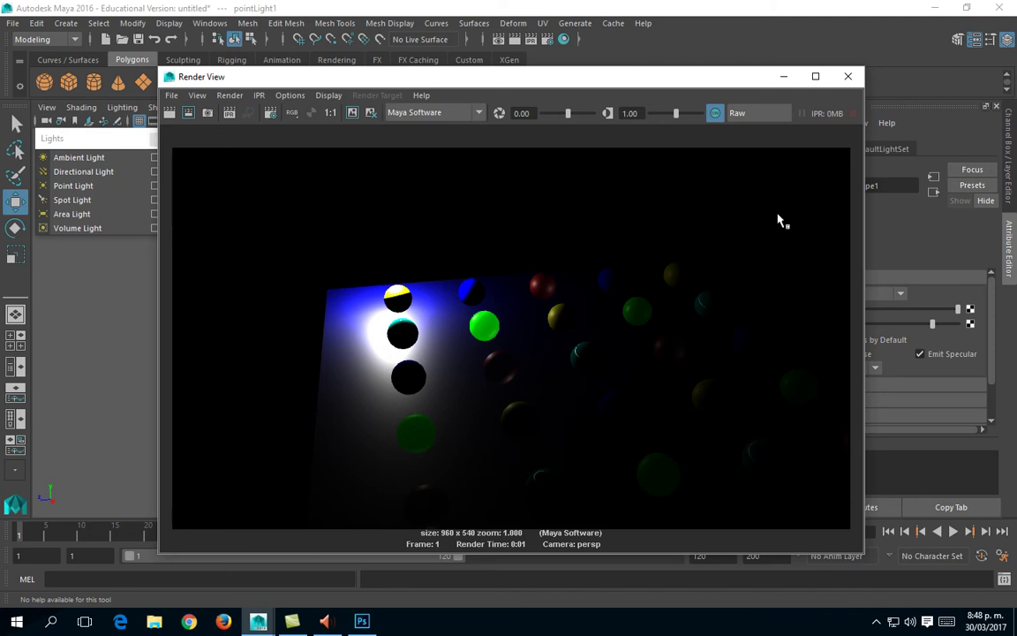
pyautogui.click(748, 135)
pyautogui.click(740, 115)
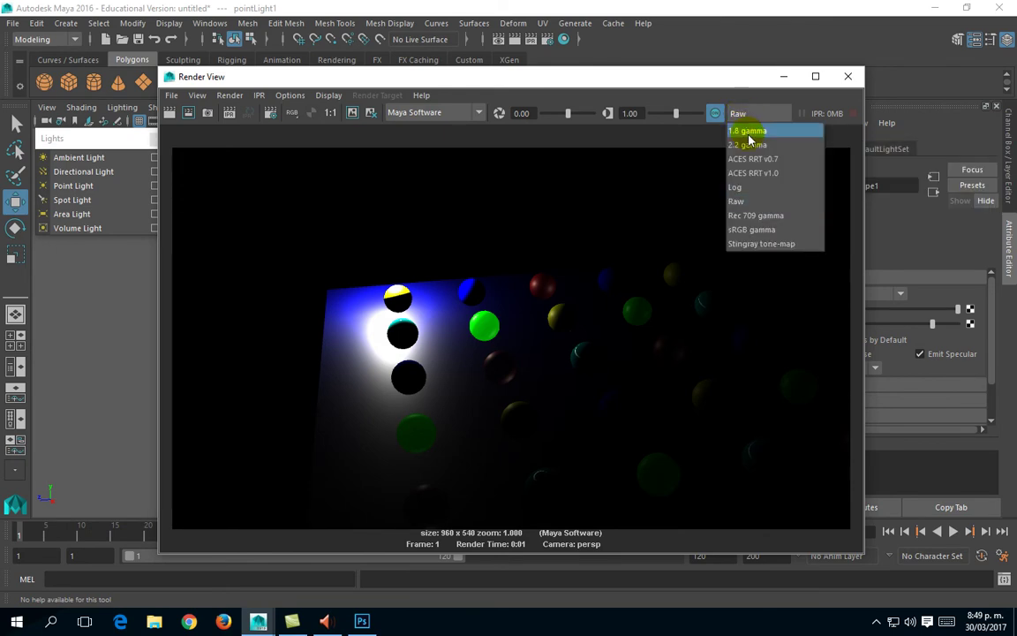
pyautogui.click(759, 230)
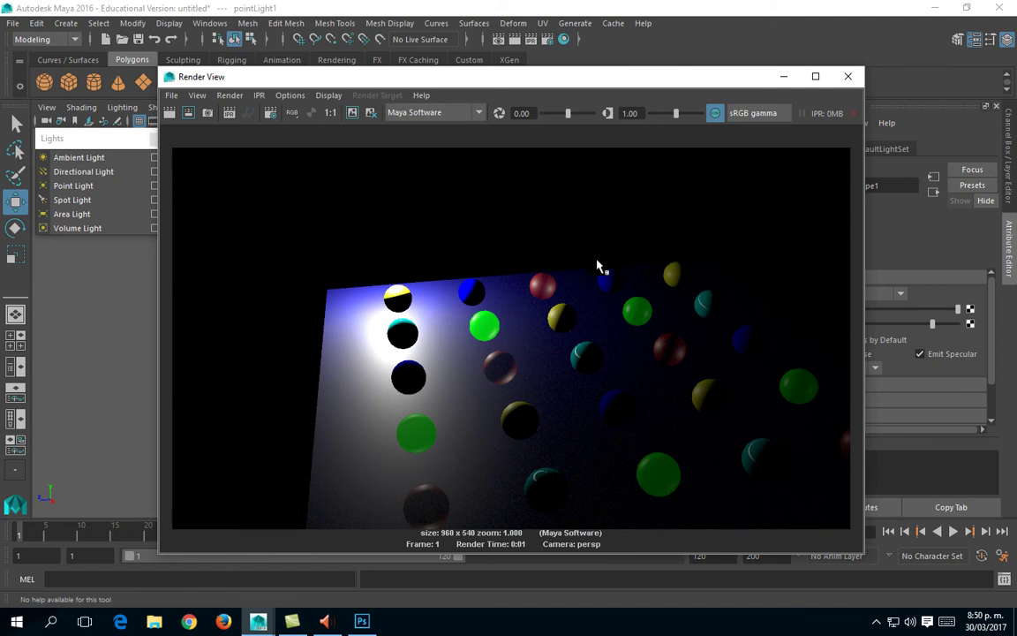
# Save the render as a color-managed PNG named test2 on the Desktop
pyautogui.click(172, 95)
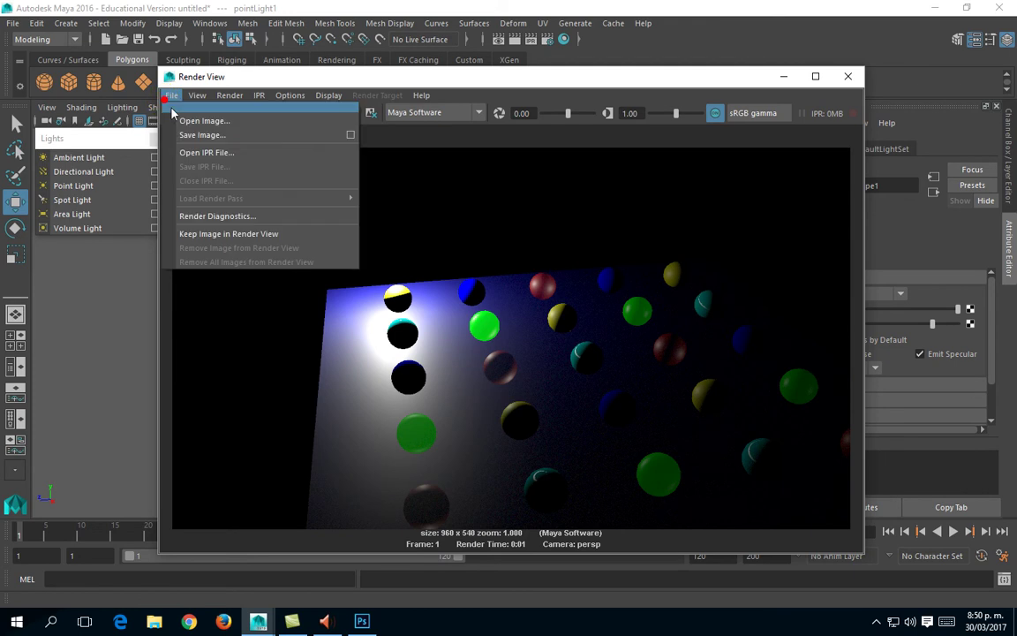
pyautogui.click(200, 136)
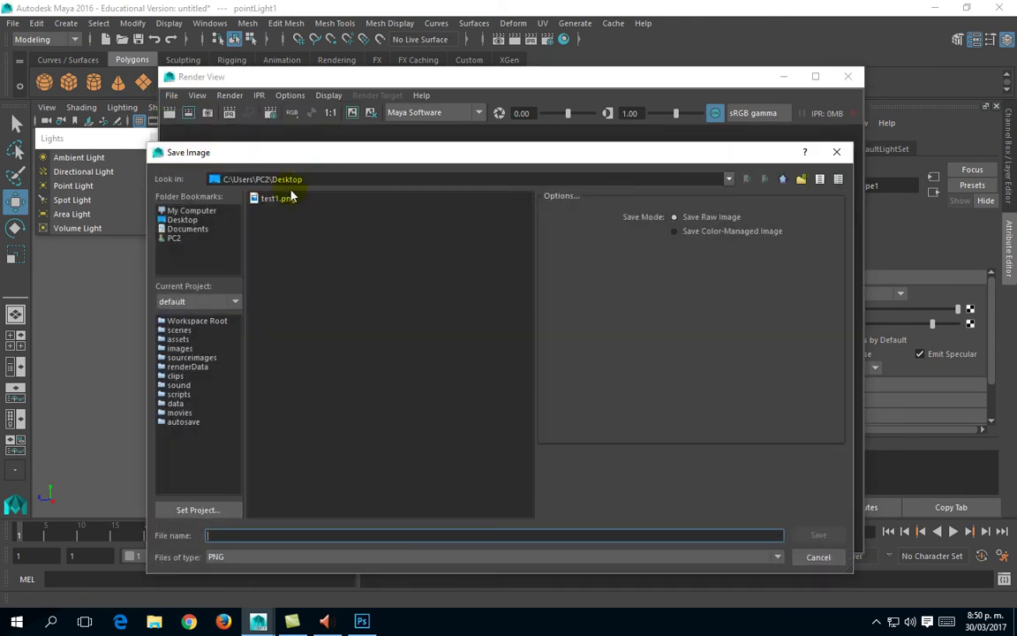
pyautogui.click(281, 536)
pyautogui.write('test2')
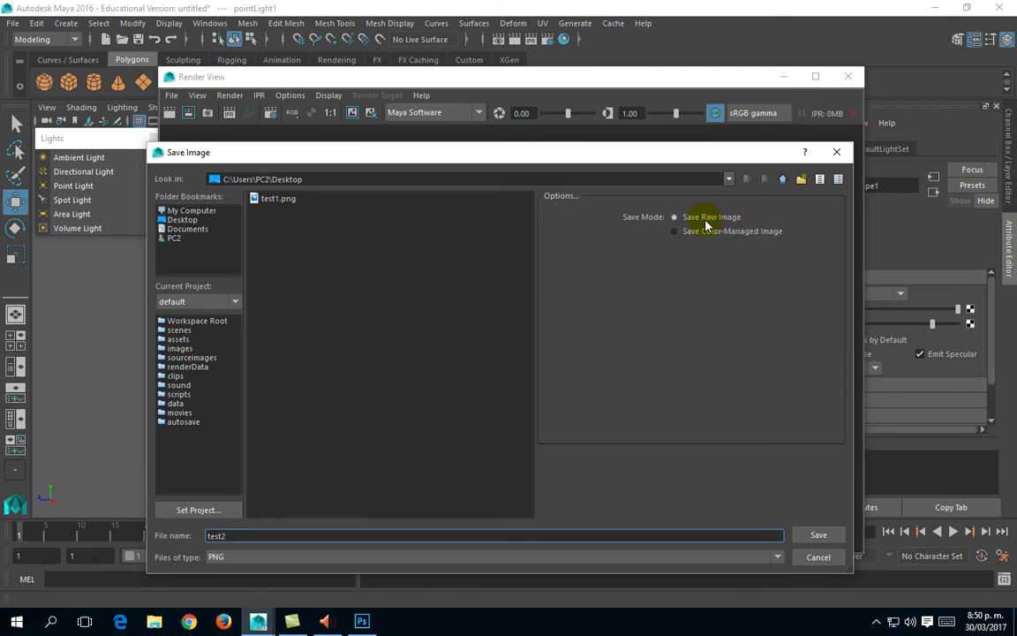
pyautogui.click(675, 232)
pyautogui.click(813, 534)
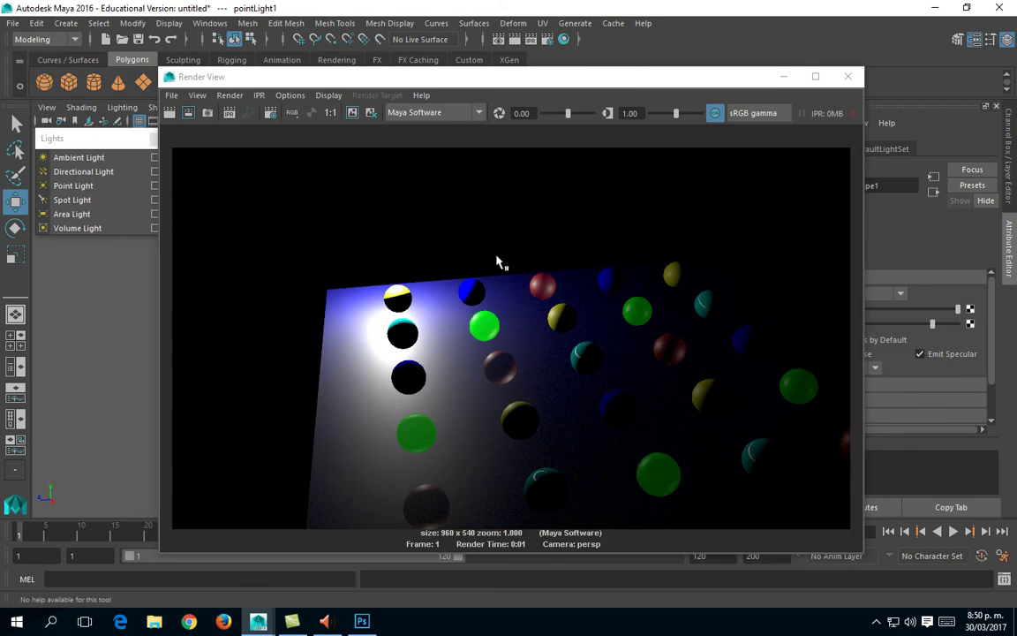
# Switch to Photoshop, open the test2 PNG from the Desktop without color management, and return to Maya's render for comparison
pyautogui.click(361, 618)
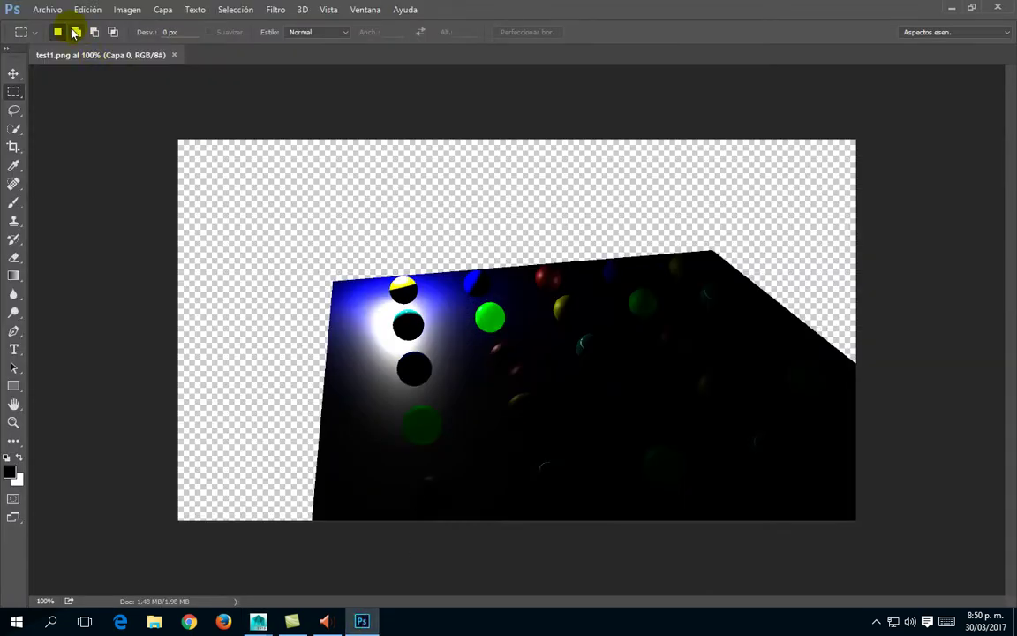
pyautogui.click(49, 13)
pyautogui.click(223, 150)
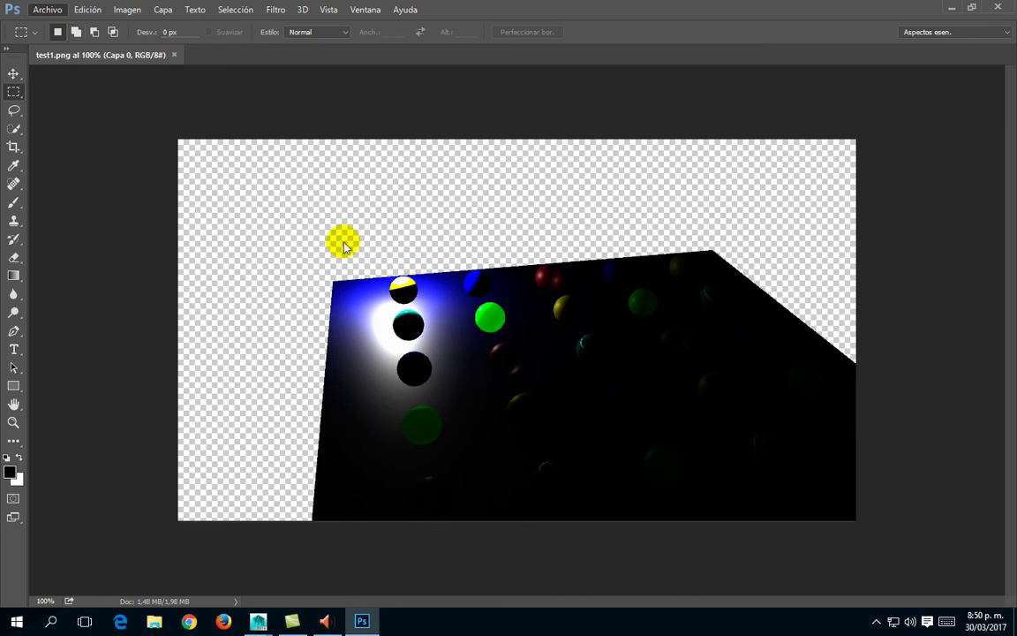
pyautogui.click(198, 231)
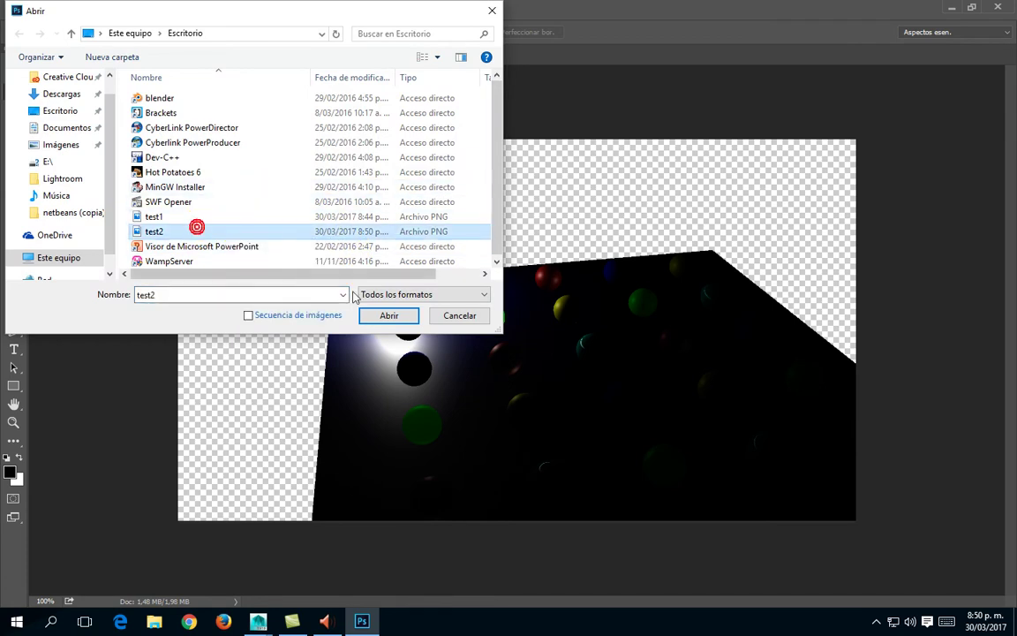
pyautogui.click(390, 316)
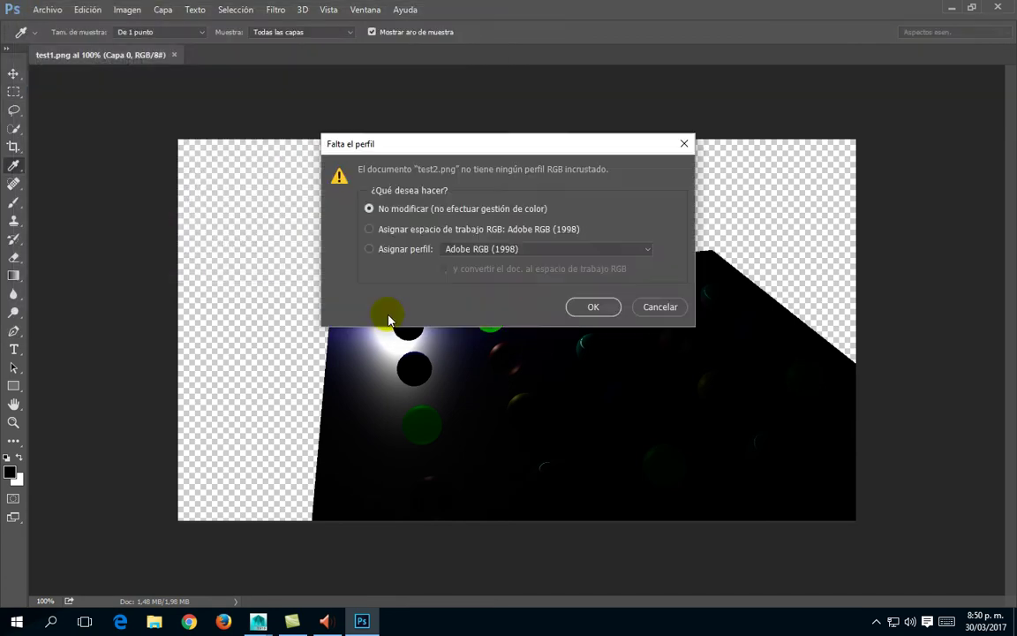
pyautogui.click(593, 308)
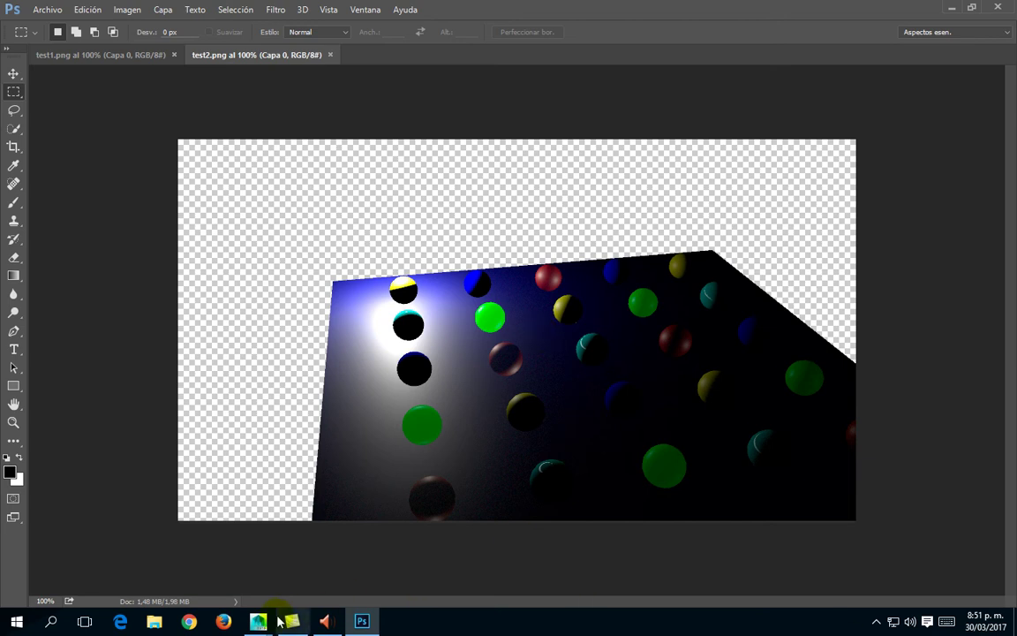
pyautogui.moveTo(261, 623)
pyautogui.click(345, 509)
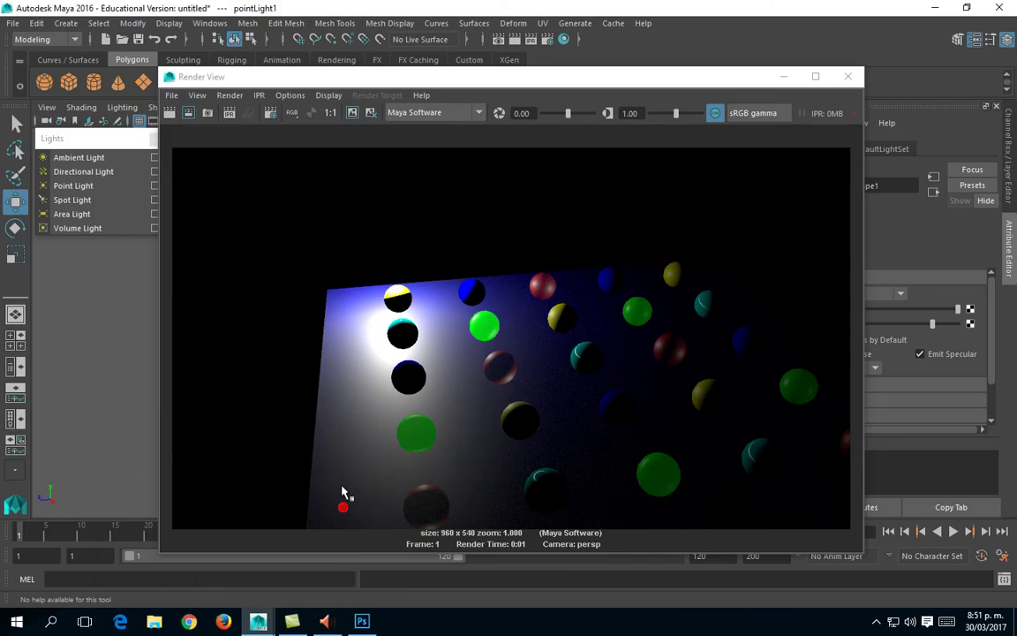
# Set the rendered image's view transform to Raw and switch to the test2 image in Photoshop for comparison
pyautogui.click(747, 116)
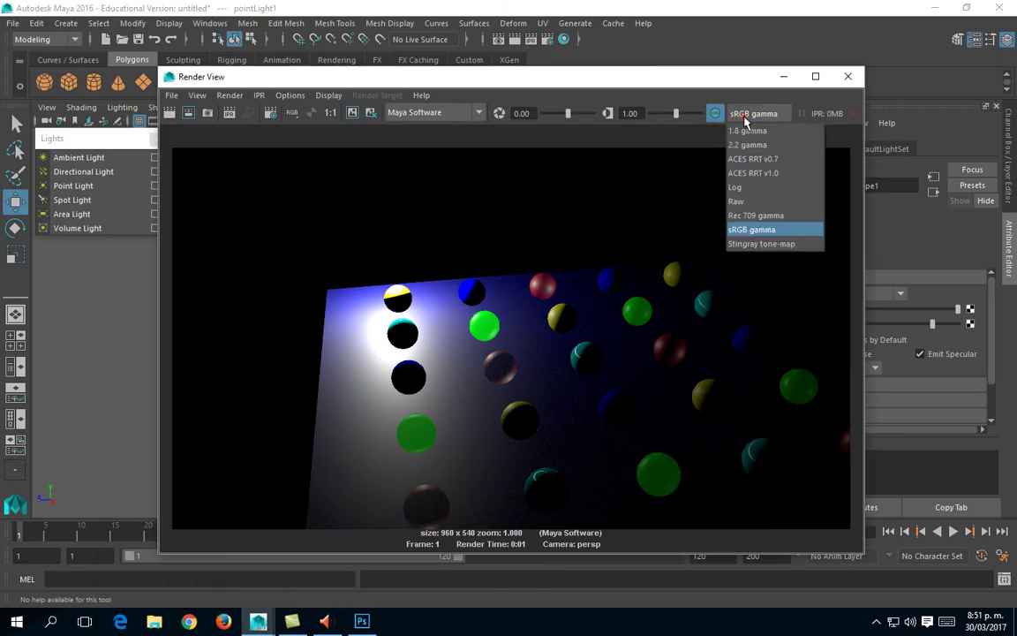
pyautogui.click(748, 203)
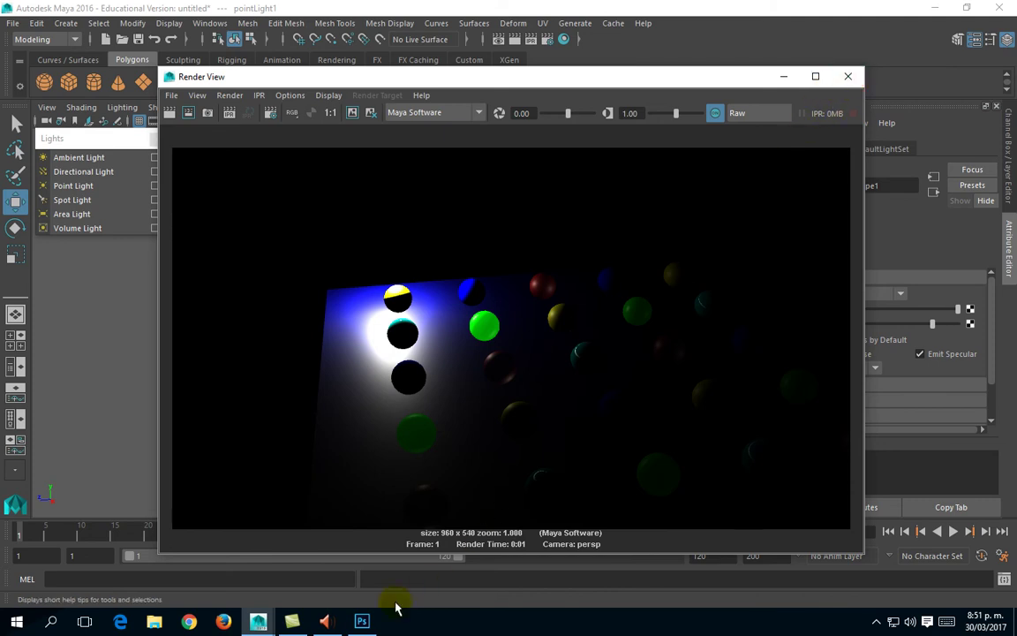
pyautogui.click(361, 621)
pyautogui.click(222, 132)
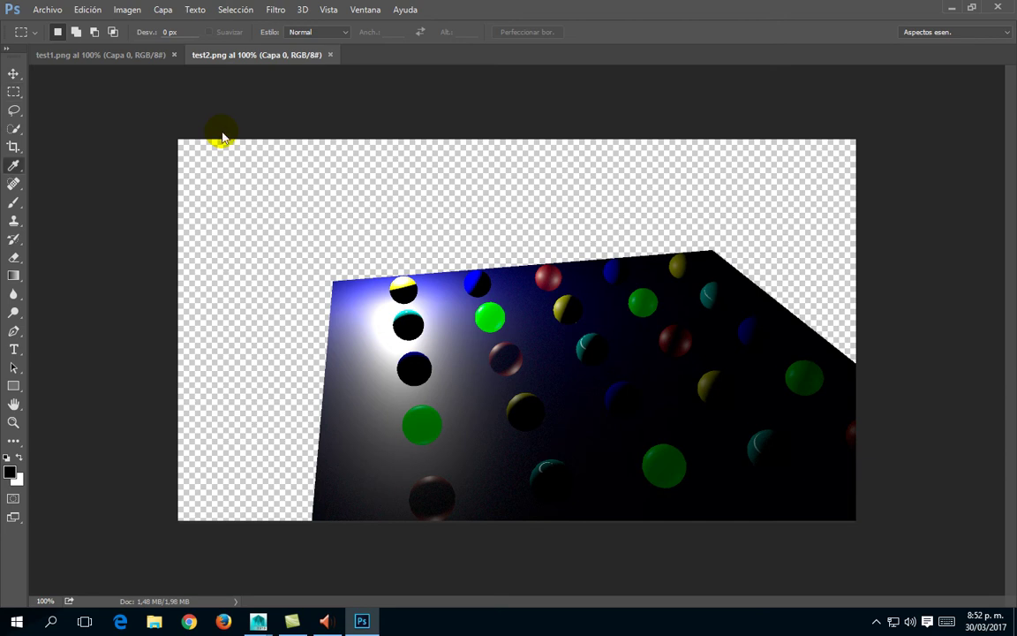
# Examine the tonal histogram of the test2 image in Levels and accept the default values
pyautogui.hotkey('ctrl', 'l')
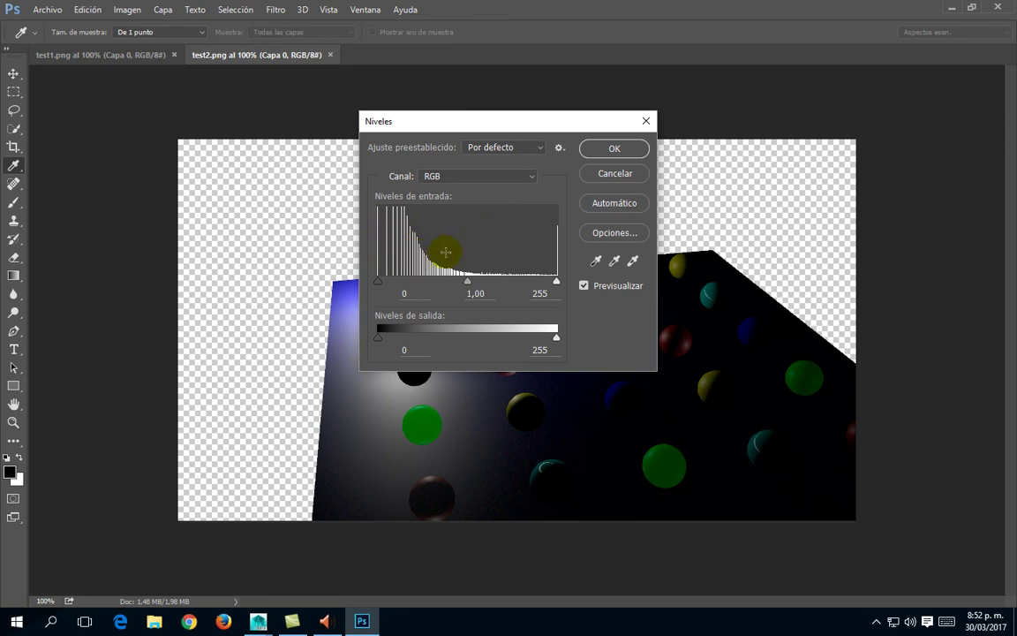
pyautogui.click(610, 152)
pyautogui.press('m')
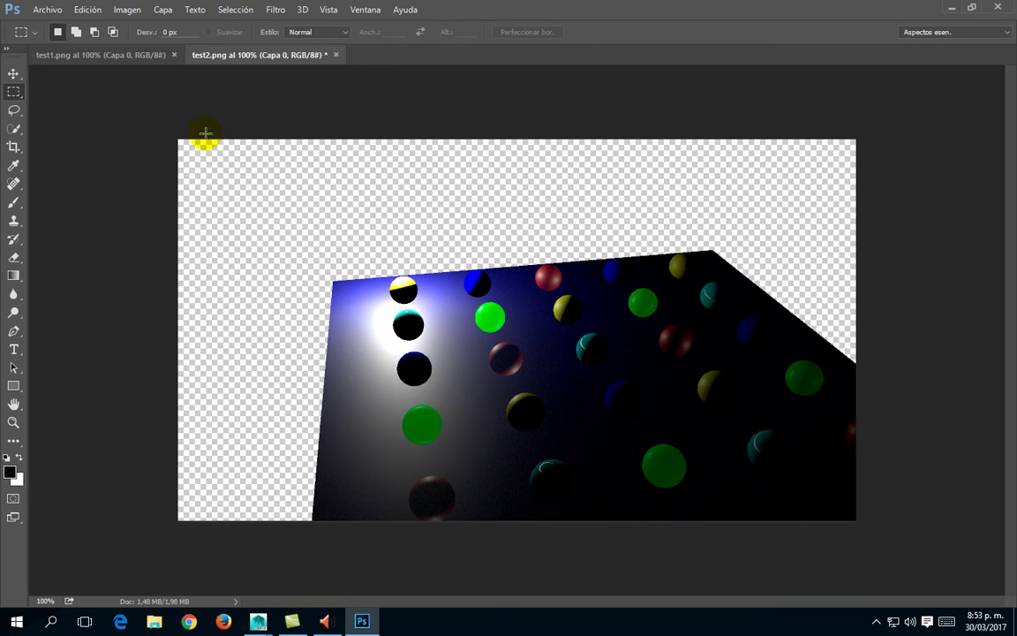
# Try Replace Color on the test2 image's pure black areas with tolerance 0 and a red result color
pyautogui.click(139, 16)
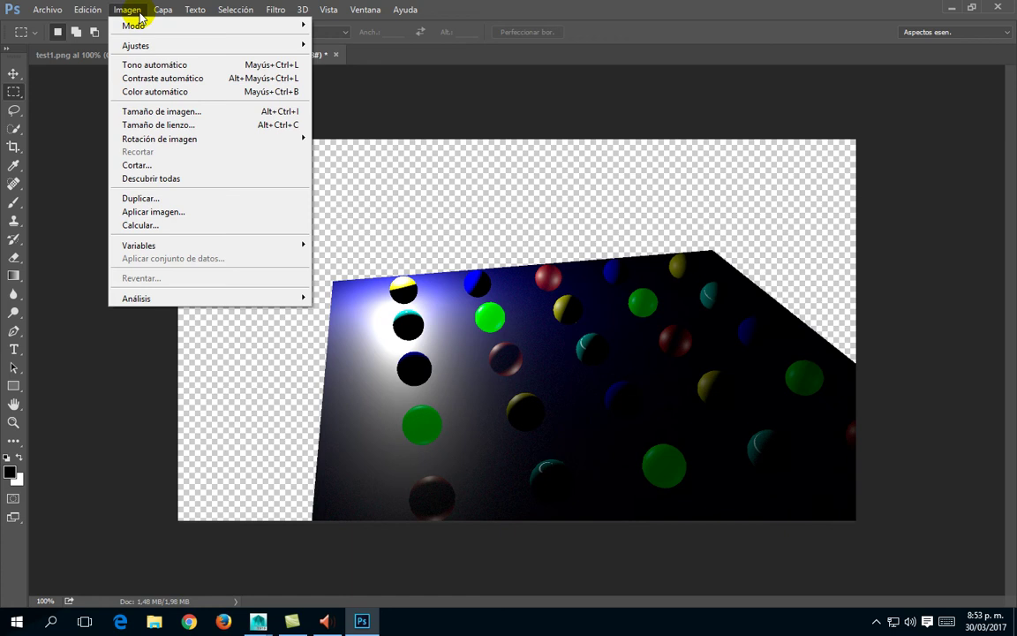
pyautogui.moveTo(141, 45)
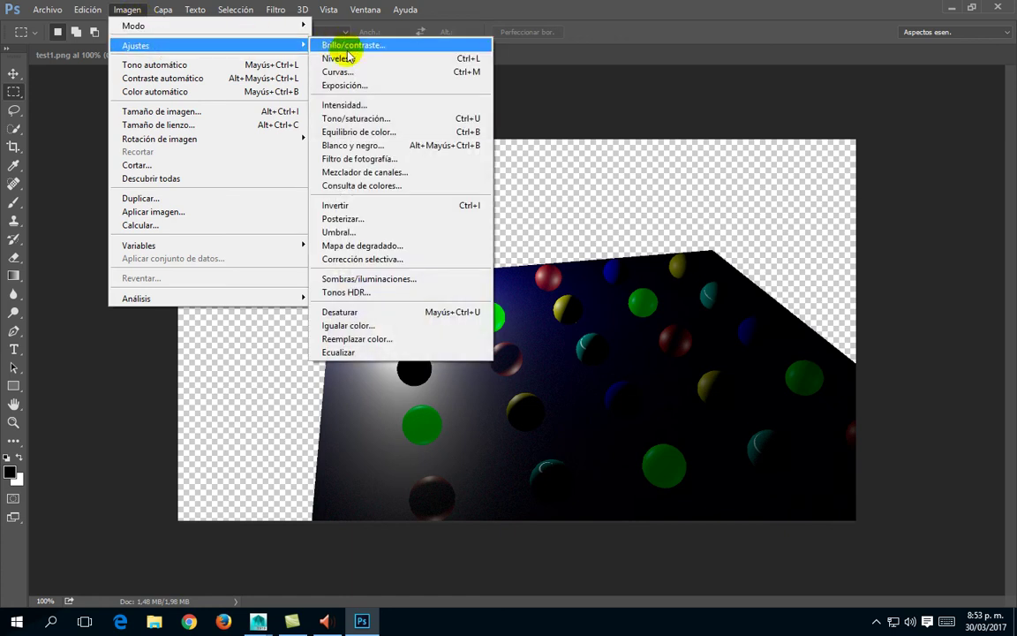
pyautogui.click(378, 339)
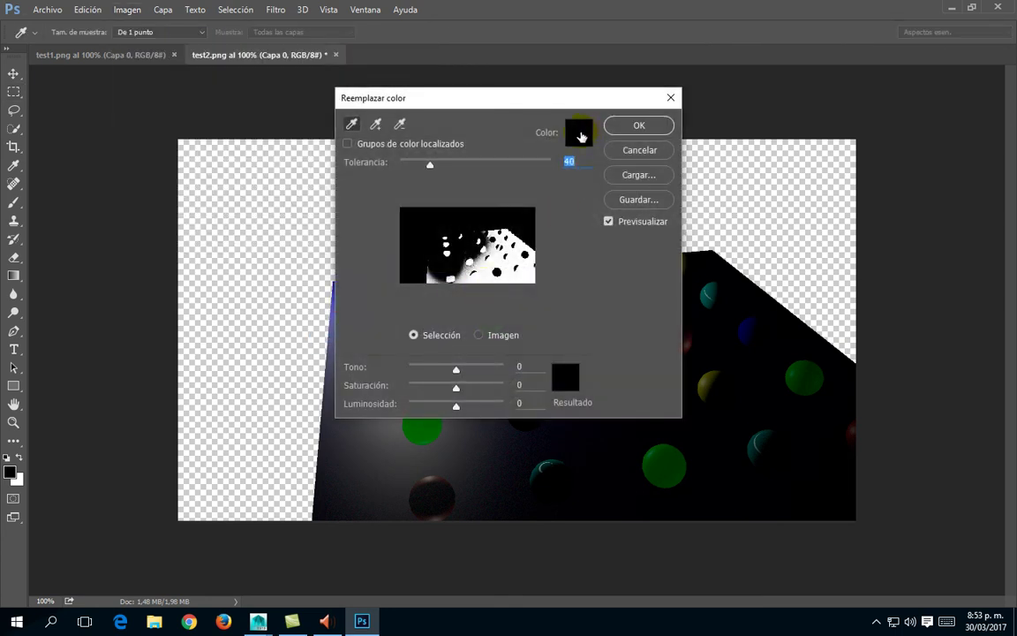
pyautogui.moveTo(430, 164); pyautogui.dragTo(377, 166)
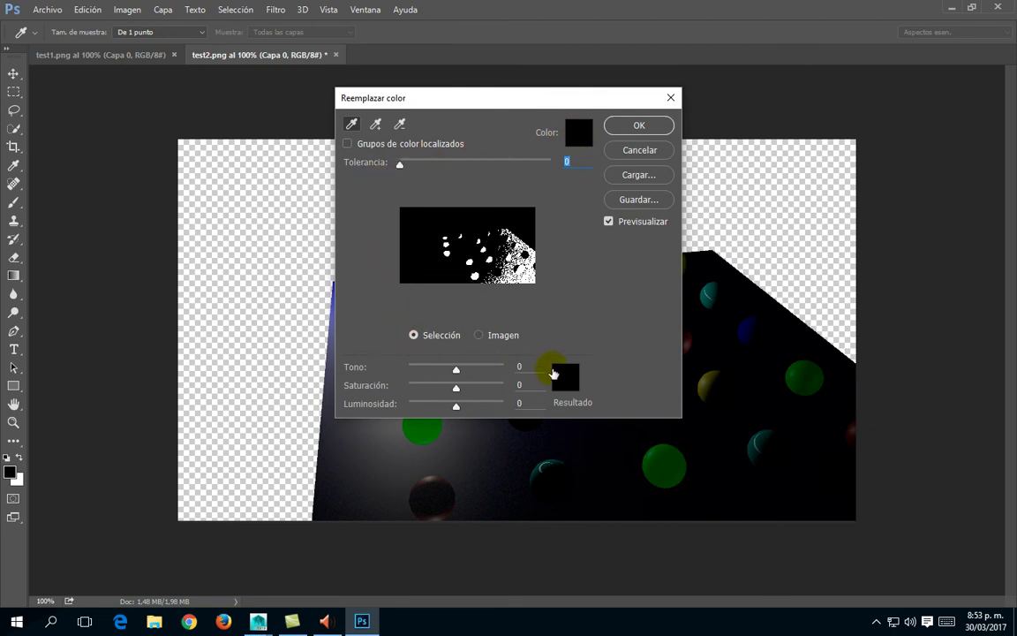
pyautogui.click(563, 378)
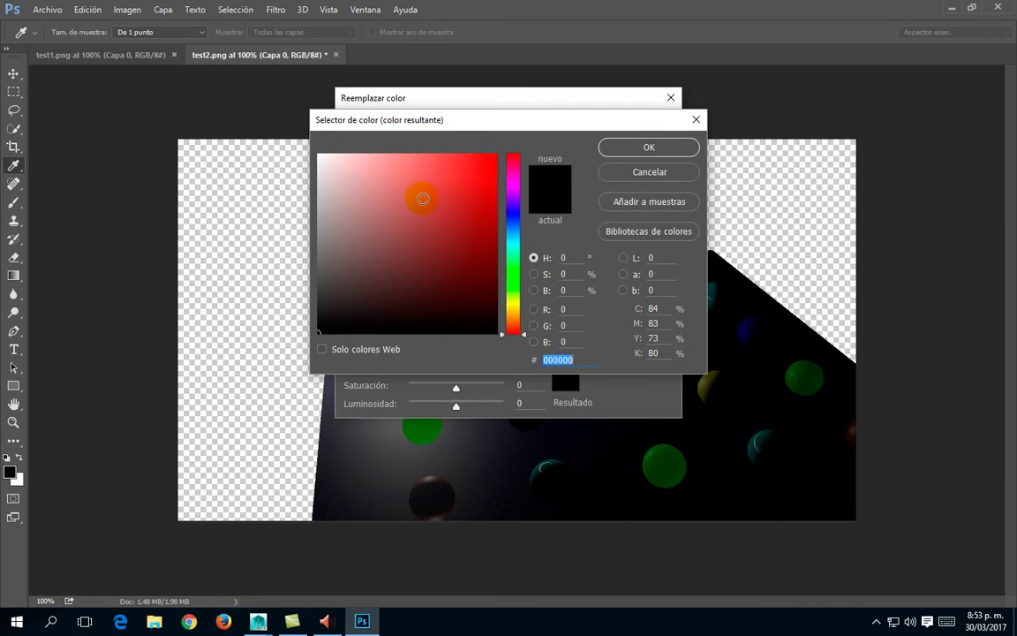
pyautogui.moveTo(432, 197); pyautogui.dragTo(466, 167)
pyautogui.click(646, 150)
pyautogui.moveTo(616, 98); pyautogui.dragTo(424, 126)
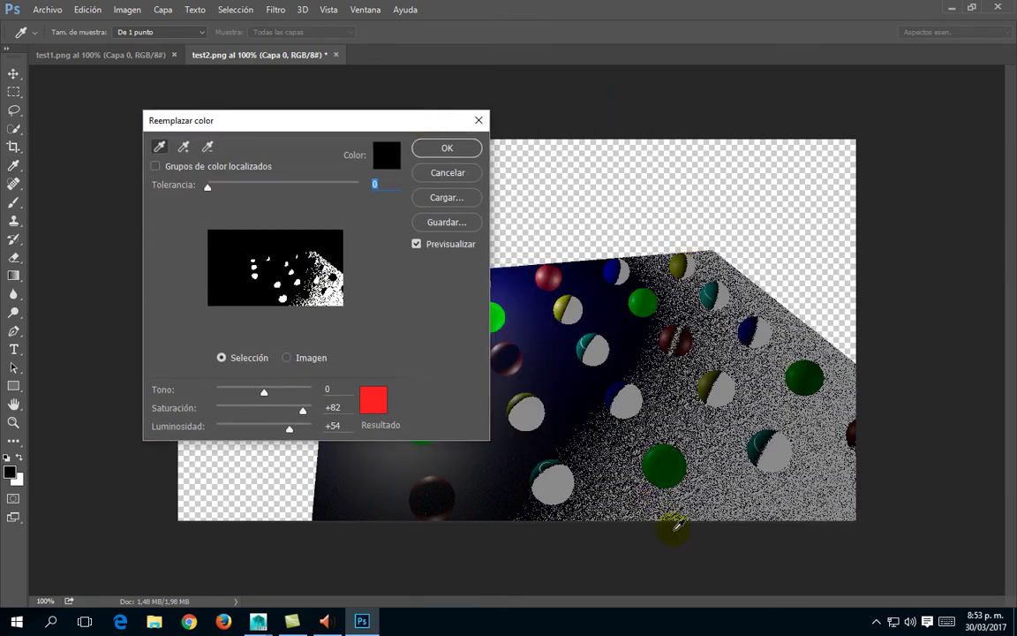
# Try replacing the pure white areas of test2 with red at tolerance 0, inspect the preview, and cancel the color replacement
pyautogui.moveTo(676, 525); pyautogui.dragTo(746, 335)
pyautogui.click(382, 154)
pyautogui.moveTo(357, 175); pyautogui.dragTo(288, 146)
pyautogui.click(643, 149)
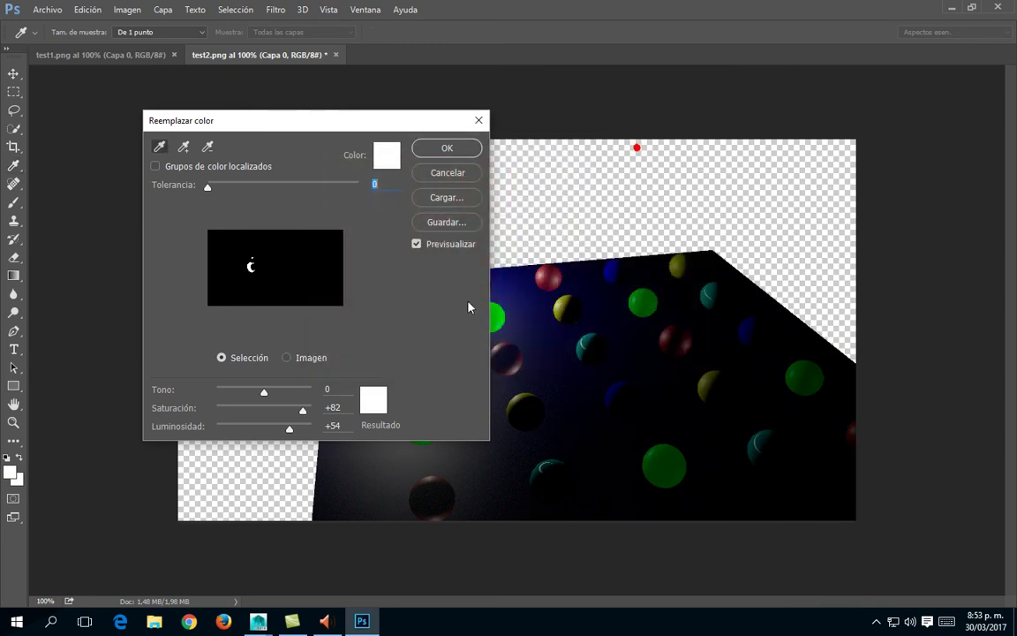
pyautogui.click(373, 403)
pyautogui.click(484, 191)
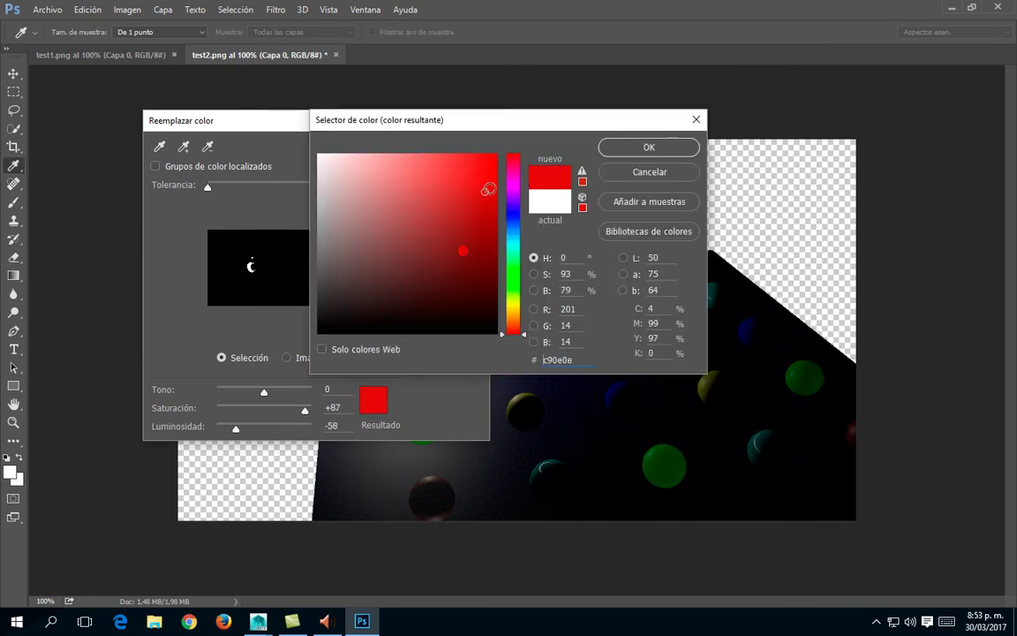
pyautogui.click(643, 148)
pyautogui.moveTo(415, 121); pyautogui.dragTo(833, 192)
pyautogui.moveTo(444, 284); pyautogui.dragTo(475, 345)
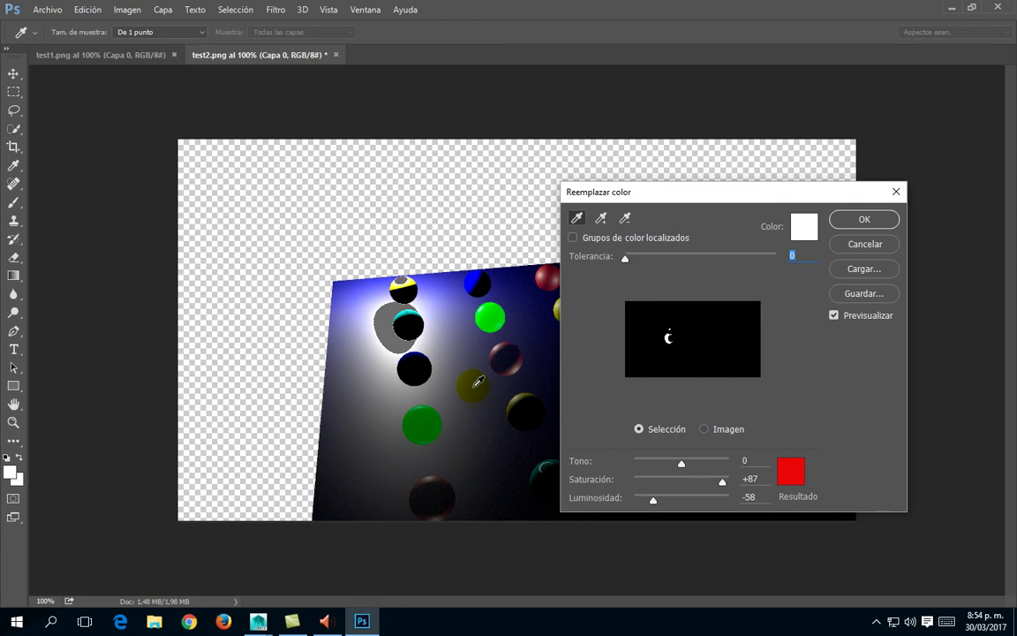
pyautogui.click(855, 248)
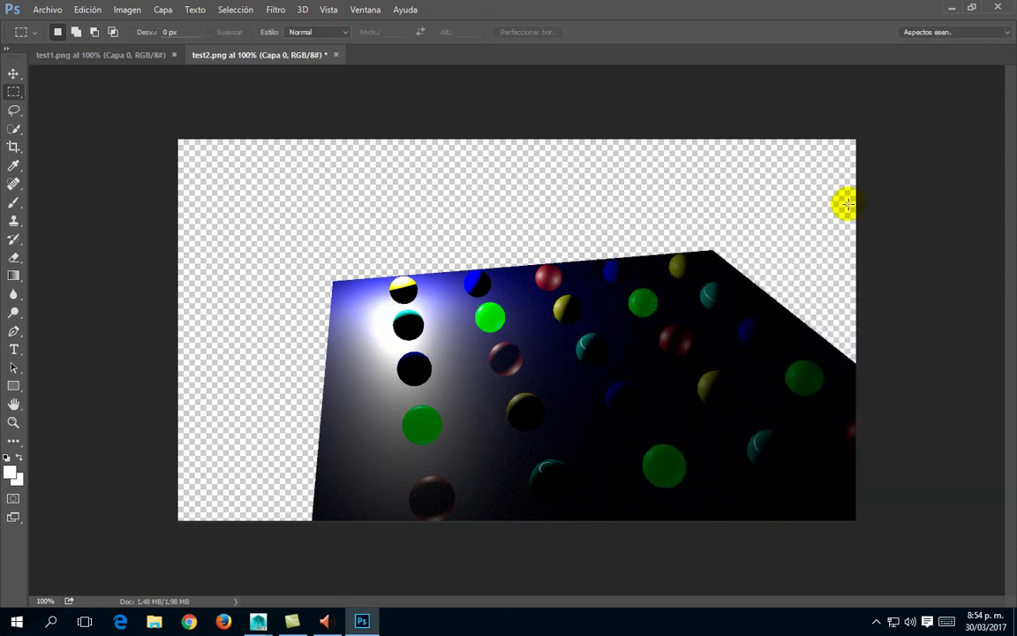
# Switch back to Maya and close the Render View
pyautogui.click(952, 8)
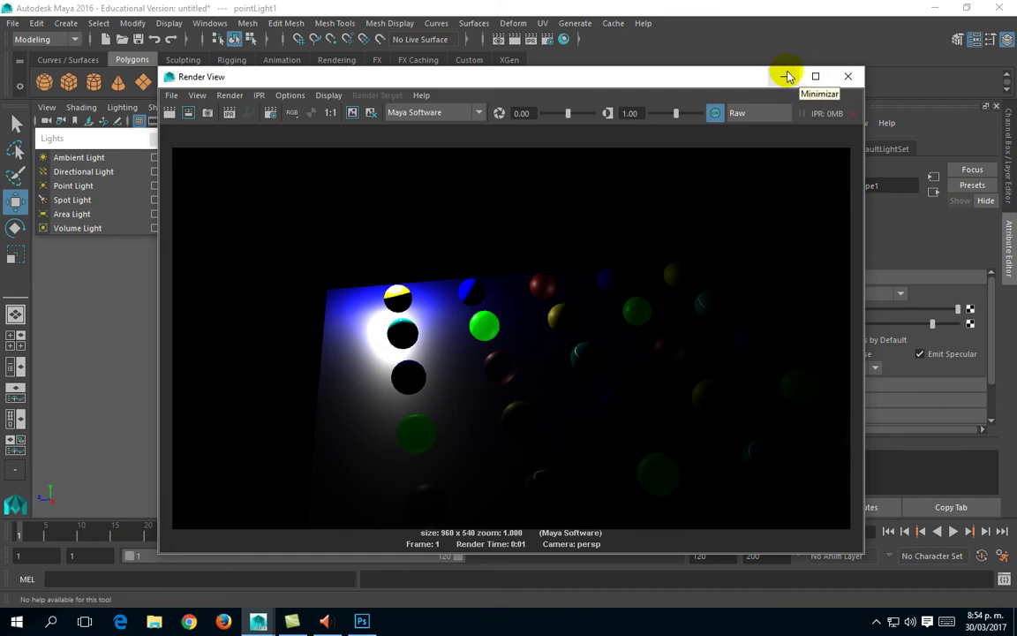
pyautogui.click(849, 76)
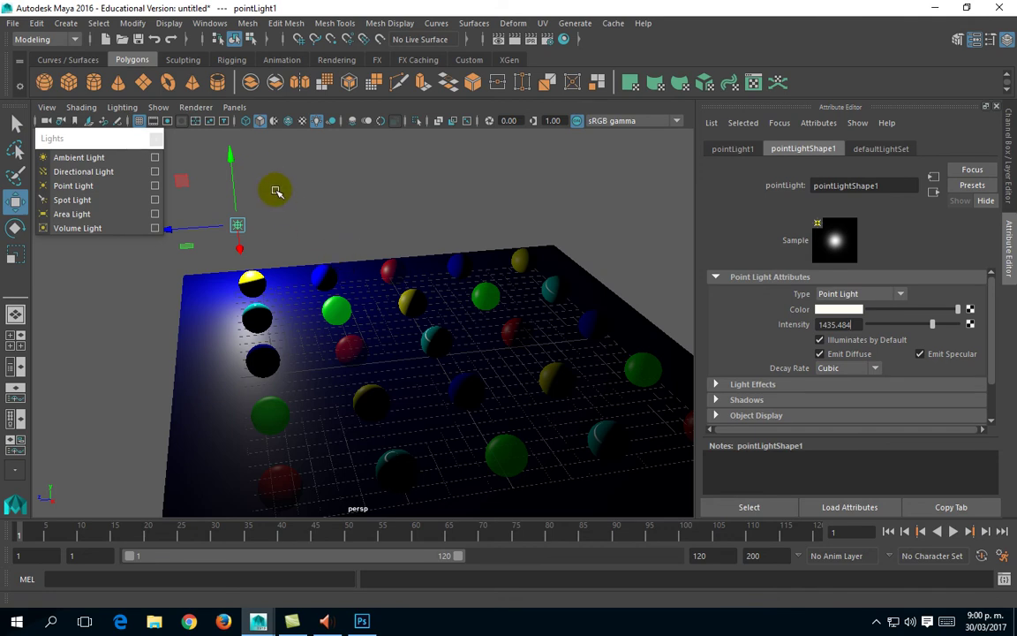
# Change the selected point light's type to Directional Light
pyautogui.keyDown('alt'); pyautogui.moveTo(290, 220); pyautogui.dragTo(357, 243); pyautogui.keyUp('alt')
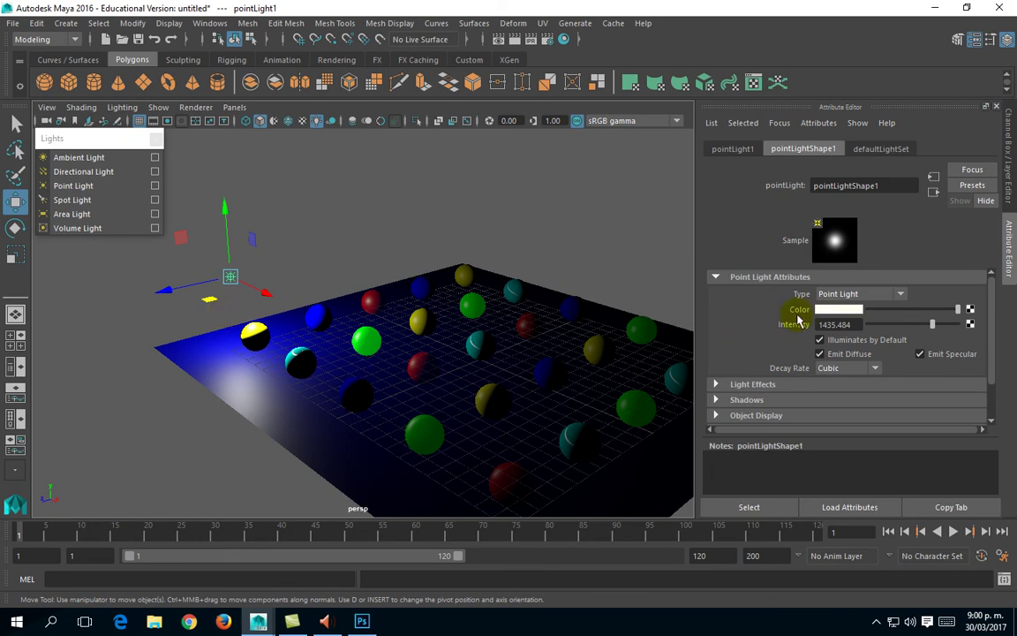
pyautogui.click(856, 297)
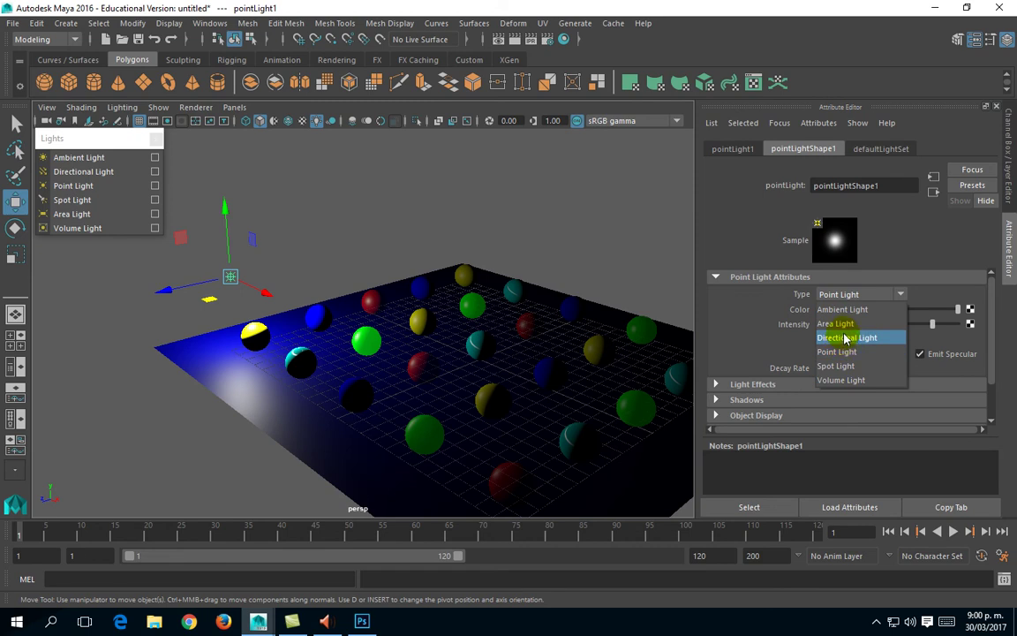
pyautogui.click(847, 338)
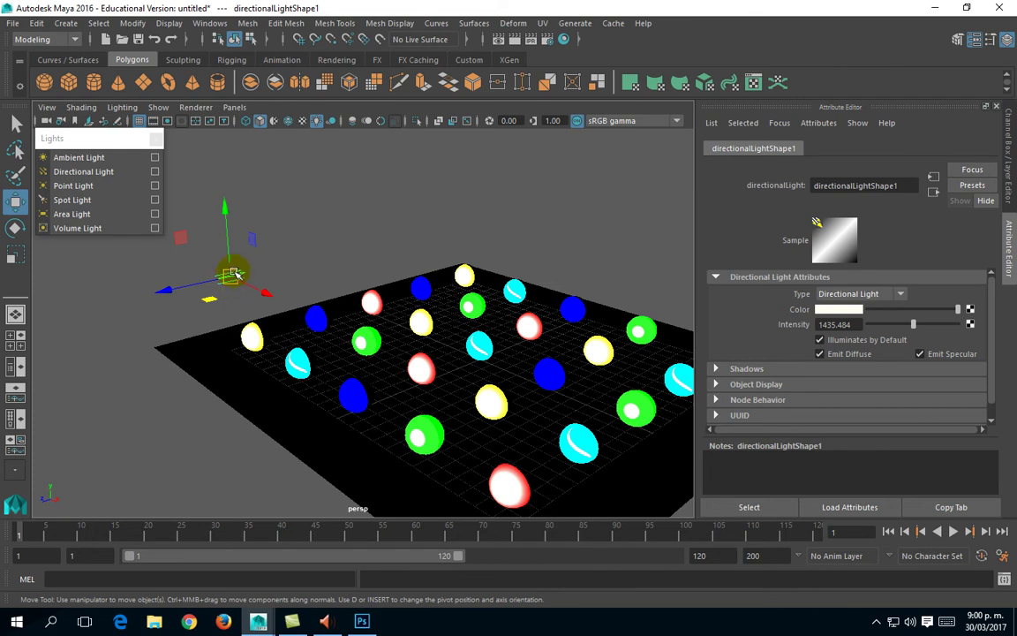
# Move the directional light farther out beside the plane, try scaling it up about 11 times, and undo the scaling
pyautogui.moveTo(236, 275); pyautogui.dragTo(357, 363)
pyautogui.press('r')
pyautogui.hotkey('ctrl', 'z')
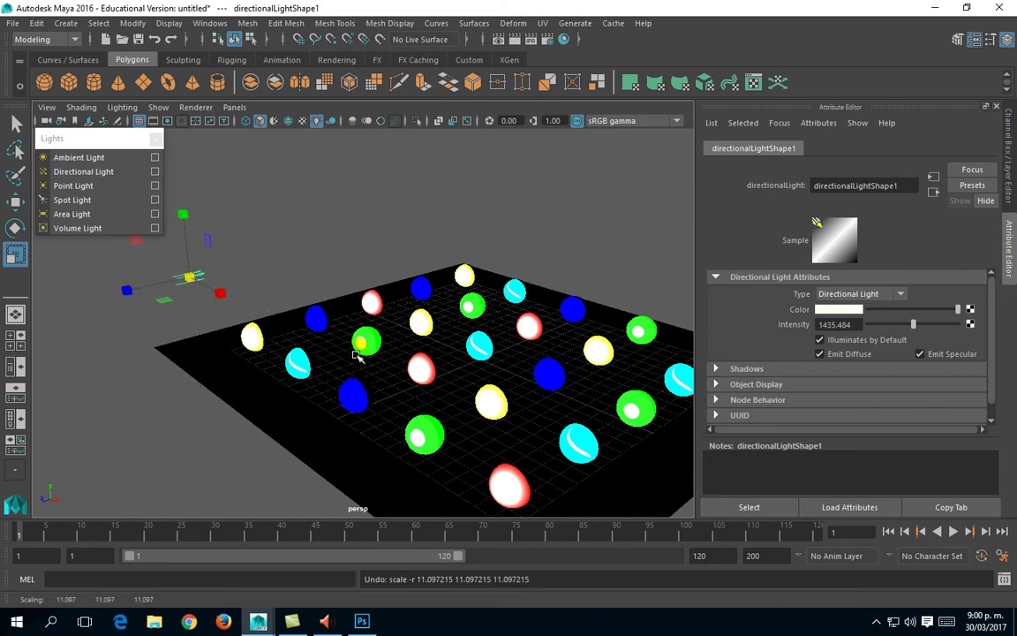
# Rotate the directional light to about -18° in X and -52° in Y so it shines across the spheres
pyautogui.press('e')
pyautogui.moveTo(138, 256)
pyautogui.mouseDown()
pyautogui.moveTo(124, 229)
pyautogui.moveTo(132, 228)
pyautogui.moveTo(140, 253)
pyautogui.mouseUp()
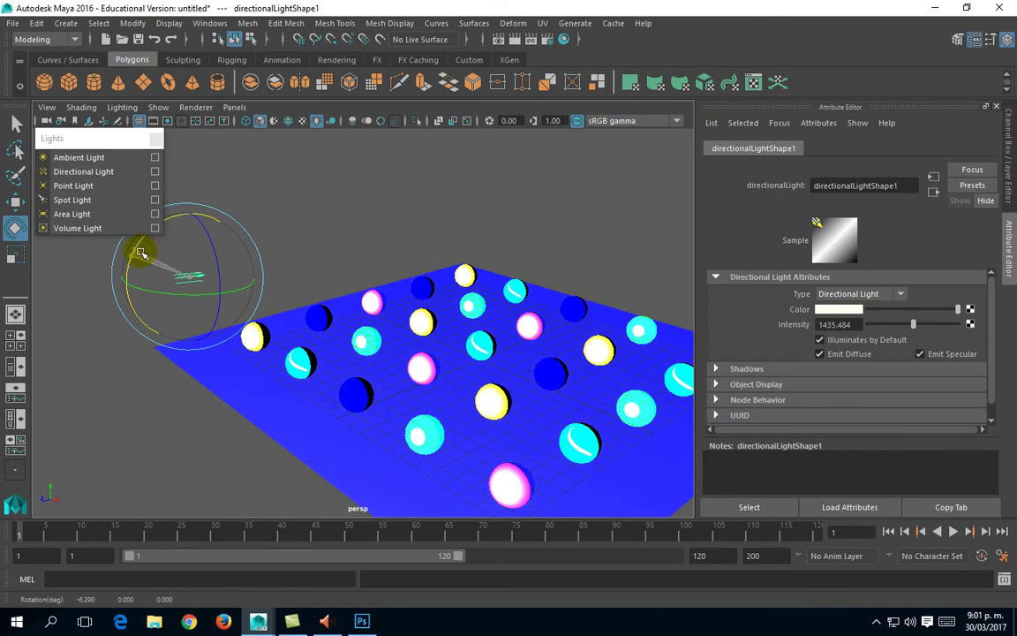
pyautogui.moveTo(140, 254); pyautogui.dragTo(252, 311)
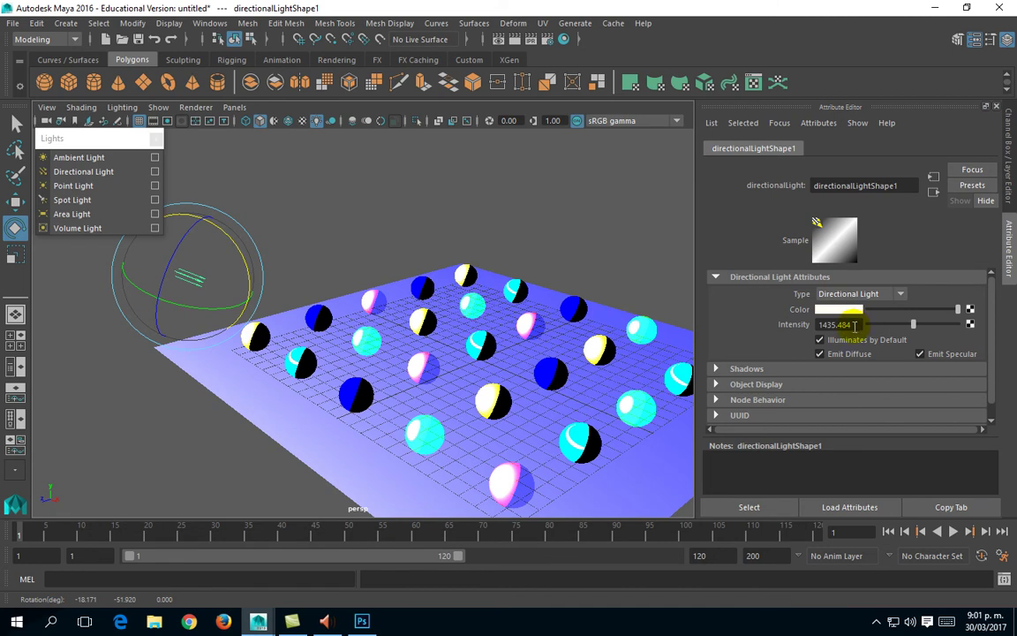
# Set the directional light's intensity to 1 and adjust its X rotation to about -16°
pyautogui.moveTo(913, 325); pyautogui.dragTo(869, 325)
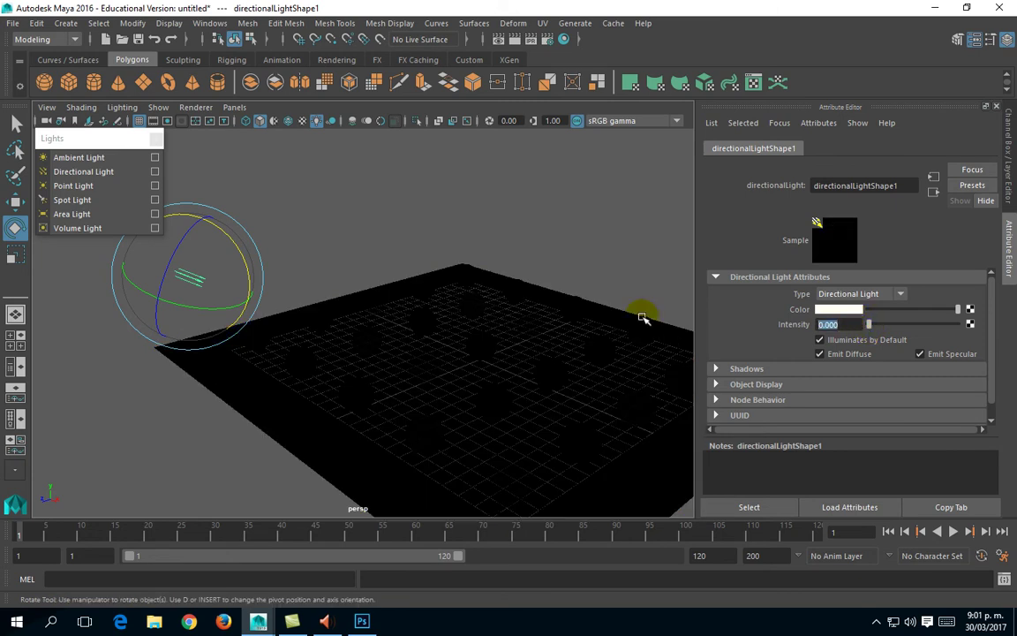
pyautogui.write('1')
pyautogui.press('Return')
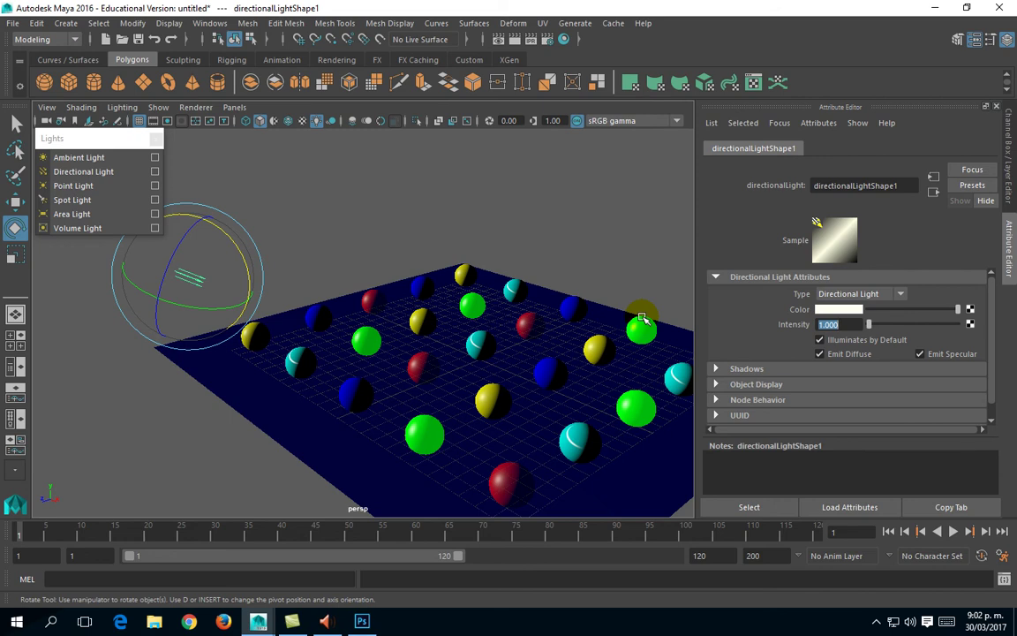
pyautogui.moveTo(251, 311); pyautogui.dragTo(234, 239)
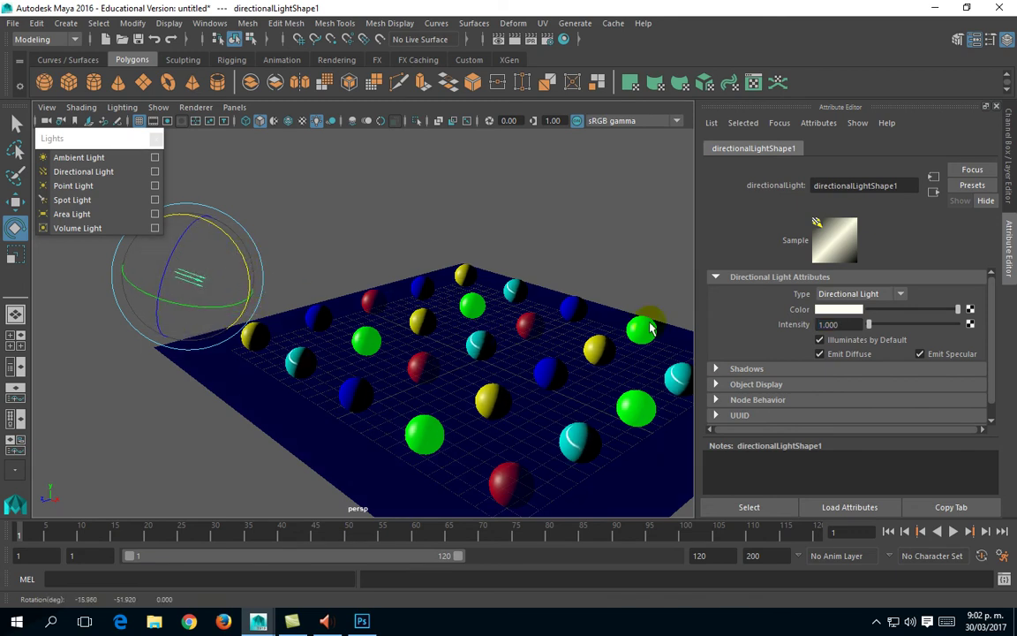
# Toggle the directional light's Emit Diffuse and Emit Specular options off and back on to compare the shading
pyautogui.click(827, 310)
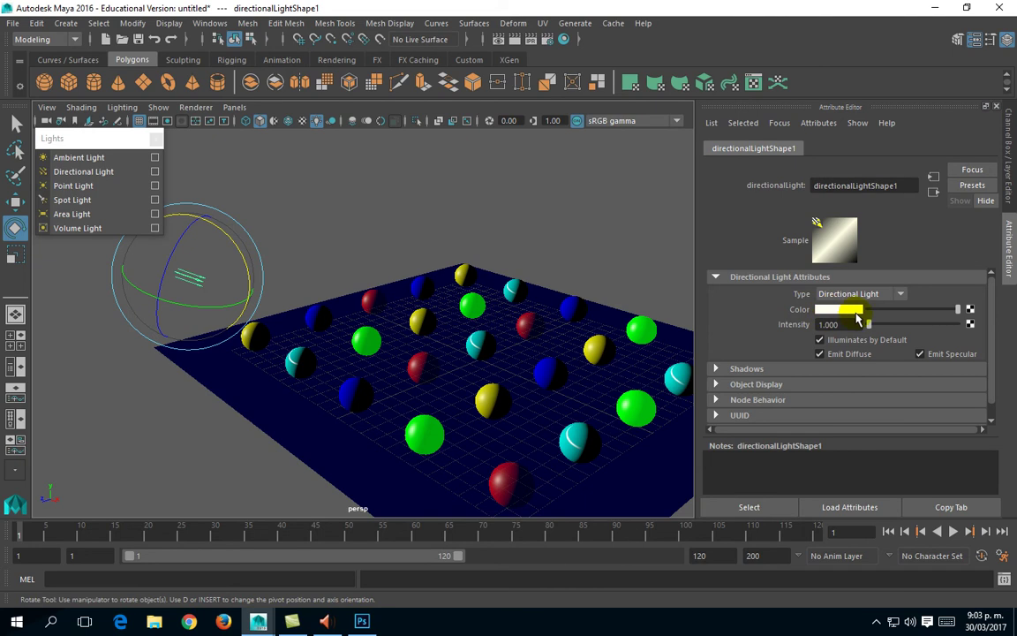
pyautogui.click(824, 354)
pyautogui.click(824, 354)
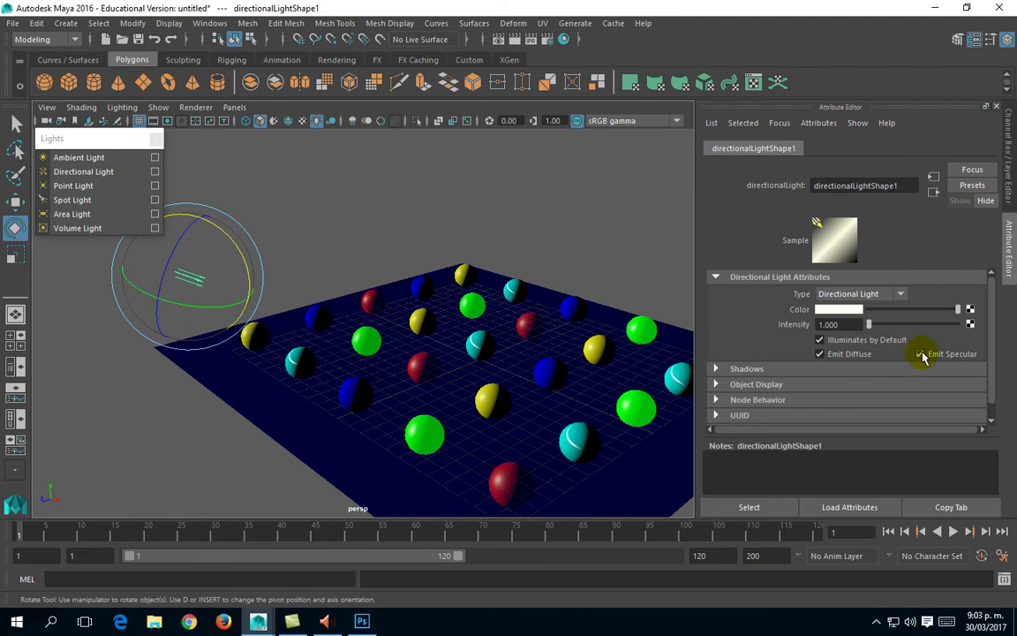
pyautogui.click(922, 354)
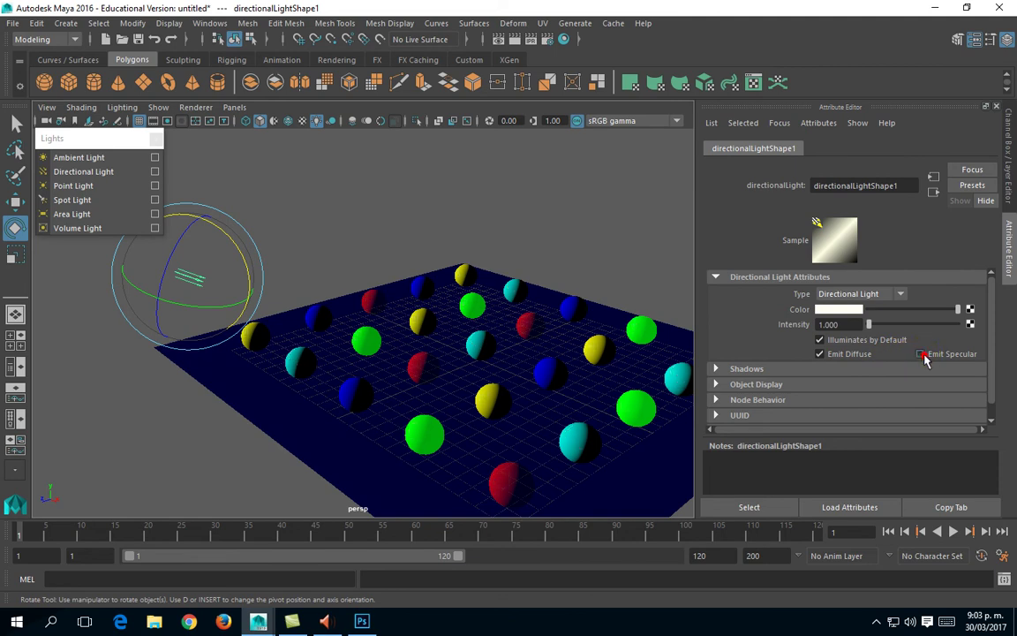
pyautogui.click(923, 354)
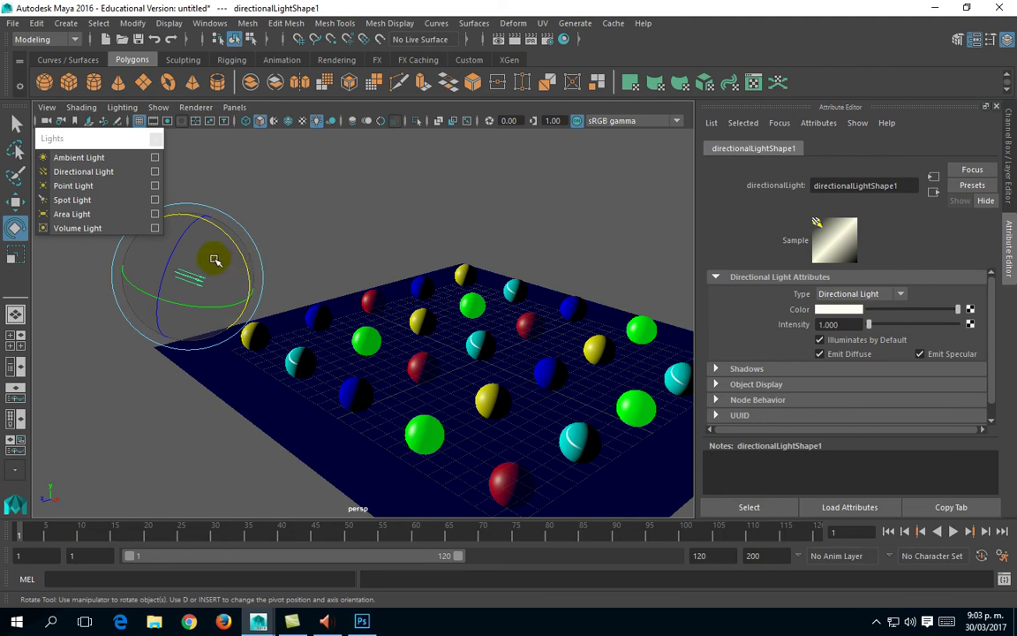
# Change the directional light's type to Area Light
pyautogui.click(832, 295)
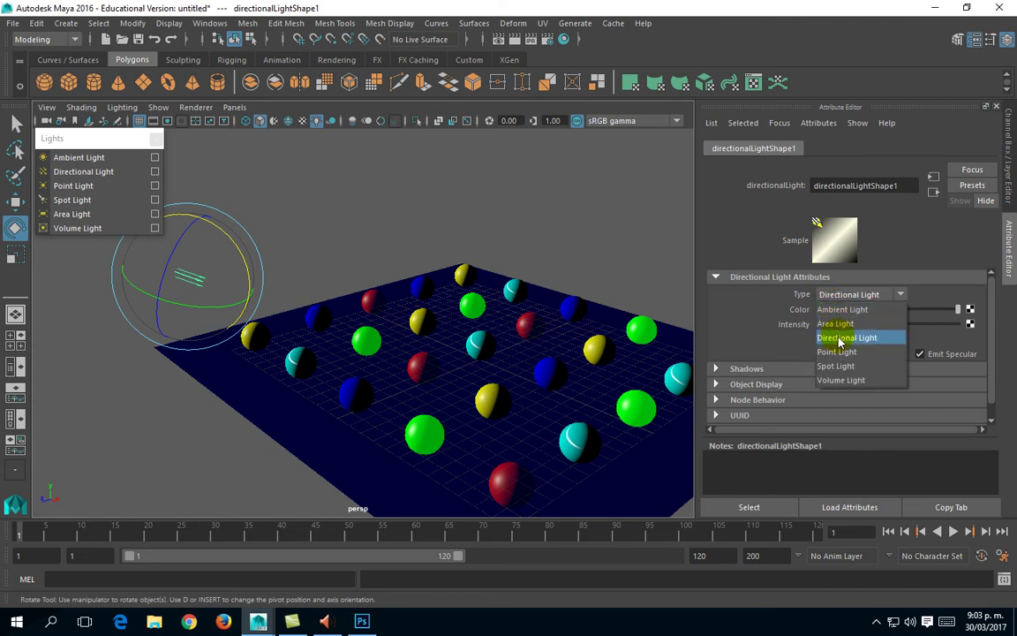
pyautogui.click(834, 324)
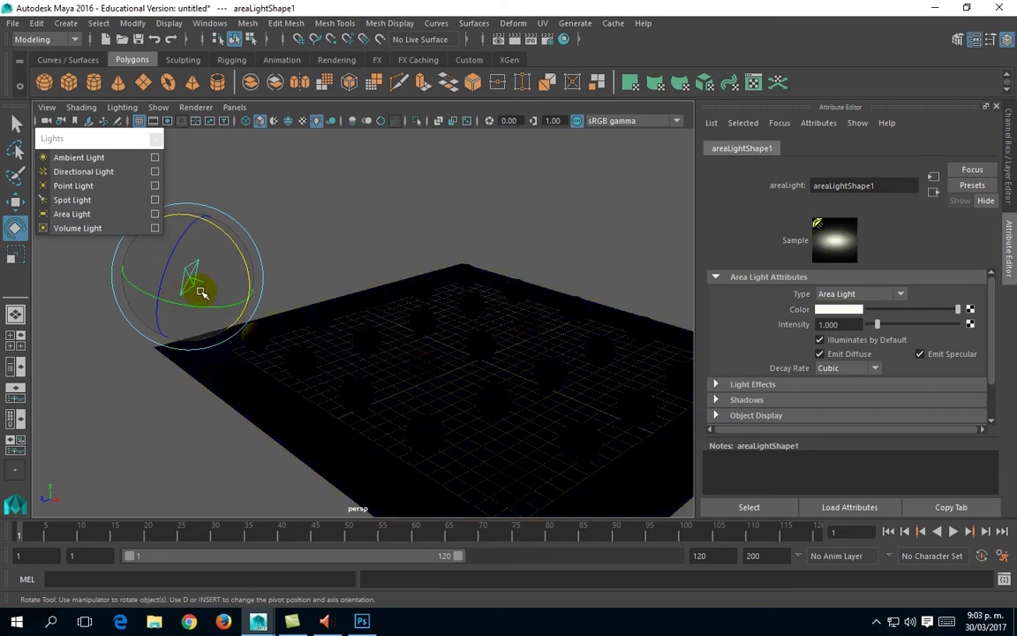
# Move the area light in over the corner of the plane near the spheres and raise its intensity to 10
pyautogui.keyDown('alt'); pyautogui.moveTo(263, 299); pyautogui.dragTo(329, 332, button='middle'); pyautogui.keyUp('alt')
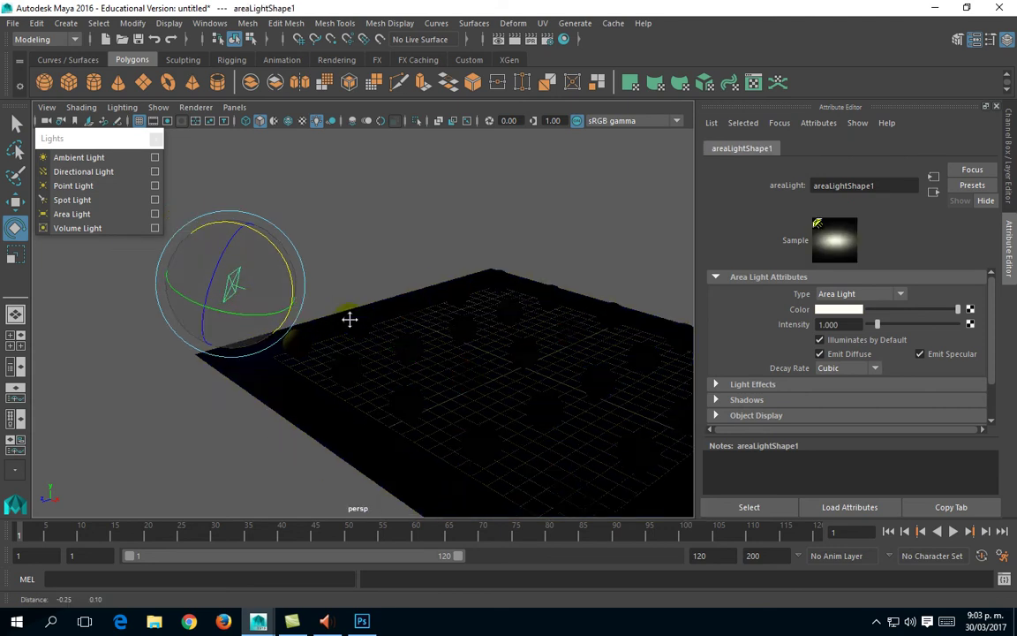
pyautogui.press('w')
pyautogui.moveTo(333, 320); pyautogui.dragTo(416, 307)
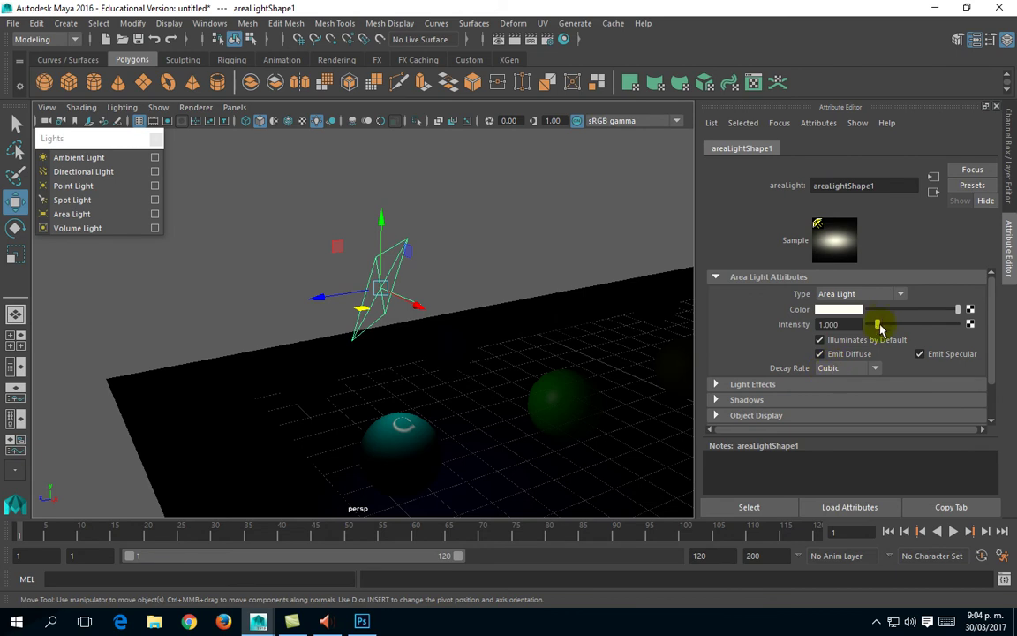
pyautogui.moveTo(878, 325); pyautogui.dragTo(955, 331)
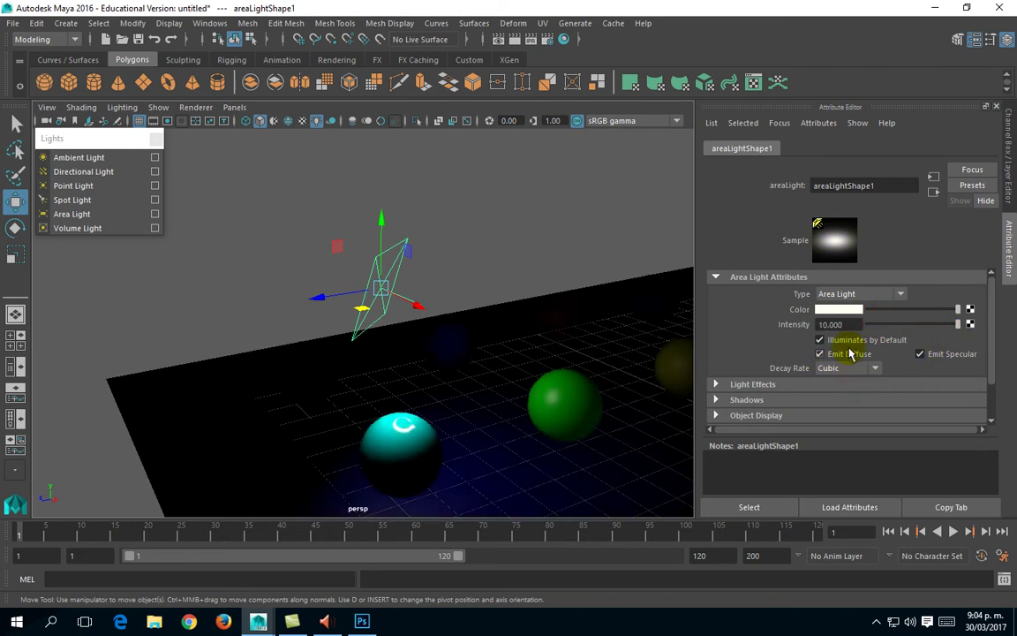
# Set the area light's intensity to 1000
pyautogui.doubleClick(835, 324)
pyautogui.write('1000')
pyautogui.press('Return')
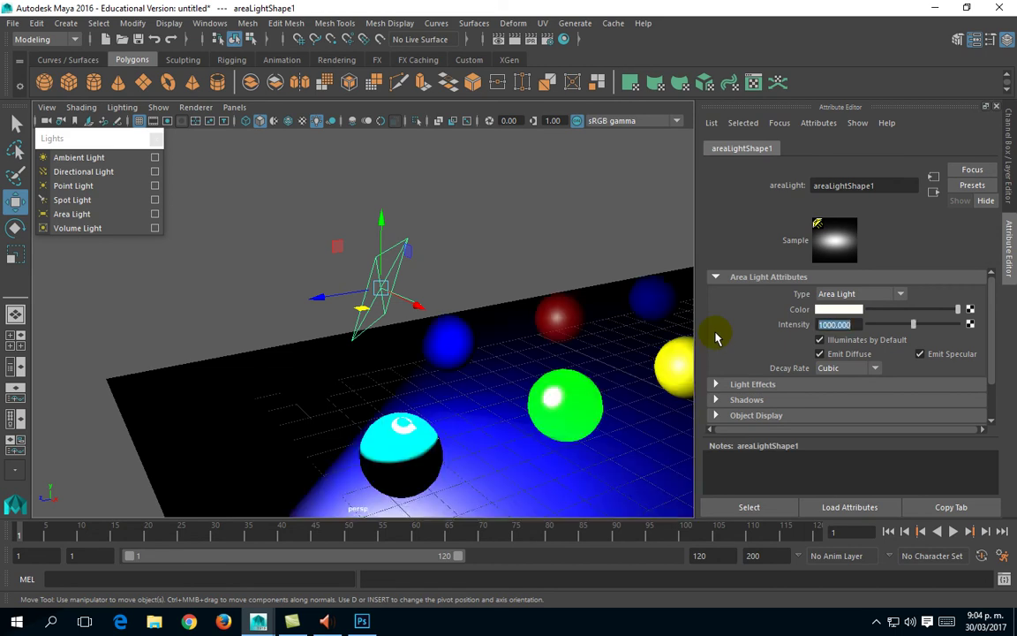
# Adjust the area light's height above the plane and reduce its intensity to about 258
pyautogui.keyDown('alt'); pyautogui.moveTo(386, 333); pyautogui.dragTo(389, 256); pyautogui.keyUp('alt')
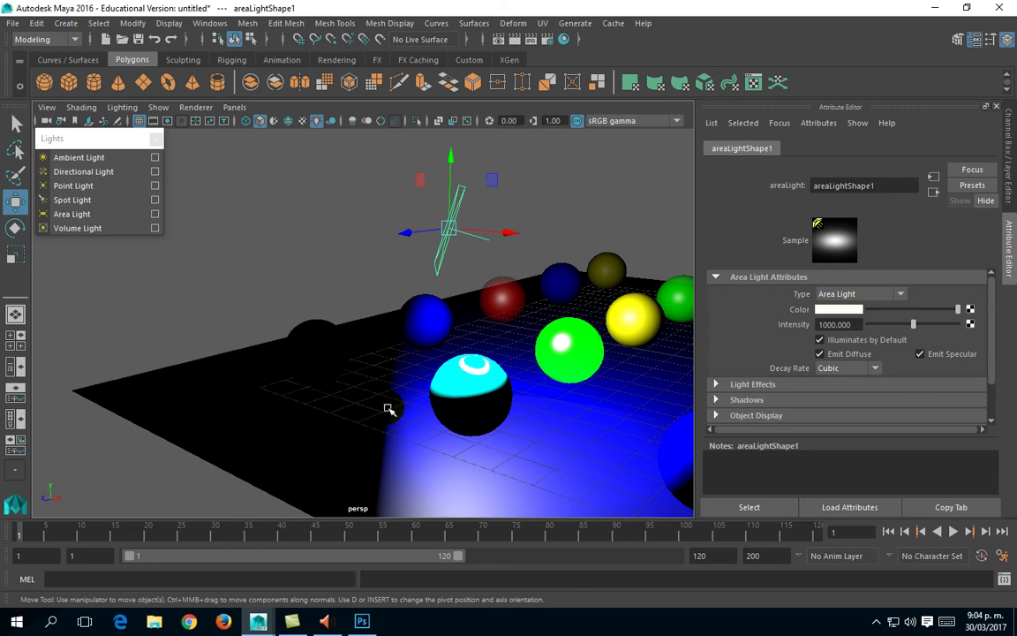
pyautogui.keyDown('alt'); pyautogui.moveTo(448, 331); pyautogui.dragTo(385, 336); pyautogui.keyUp('alt')
pyautogui.moveTo(364, 212); pyautogui.dragTo(400, 306)
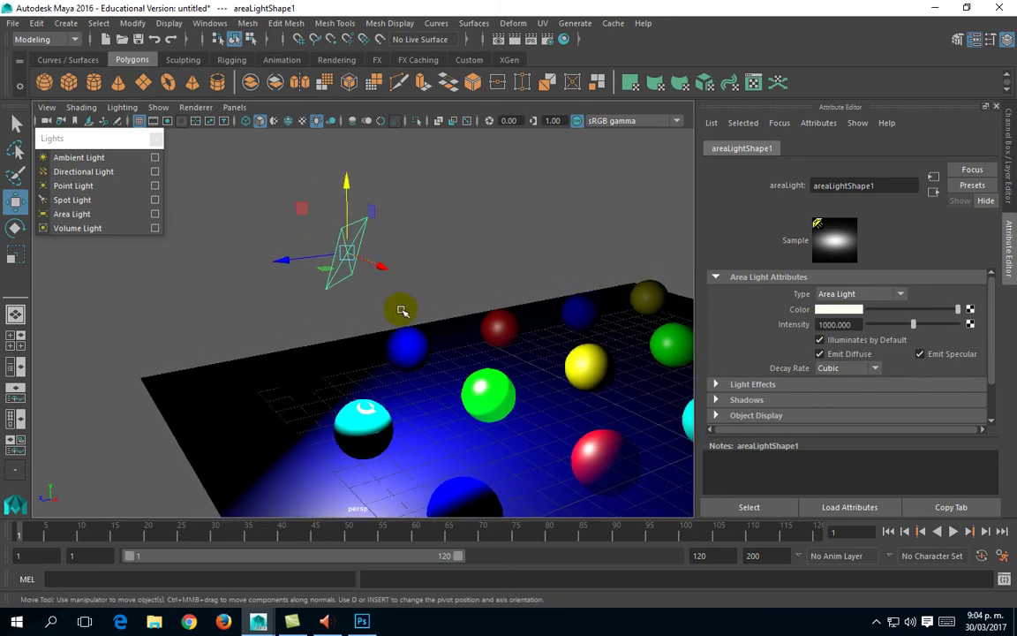
pyautogui.moveTo(919, 325); pyautogui.dragTo(880, 329)
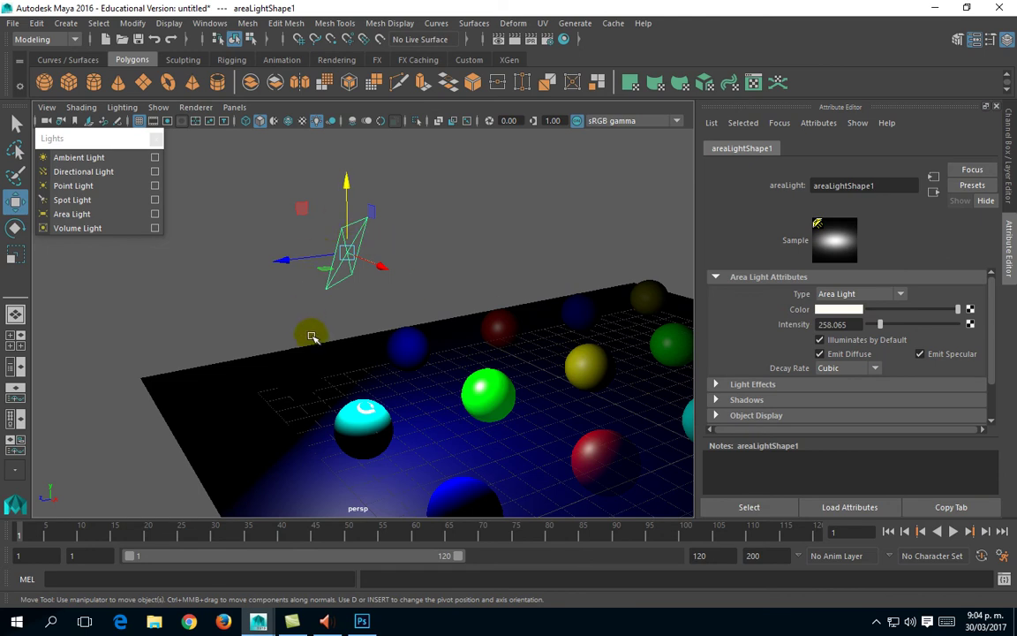
# Scale the area light up uniformly to about 3.4 to compare the lighting, and reduce it to about 1.67
pyautogui.press('r')
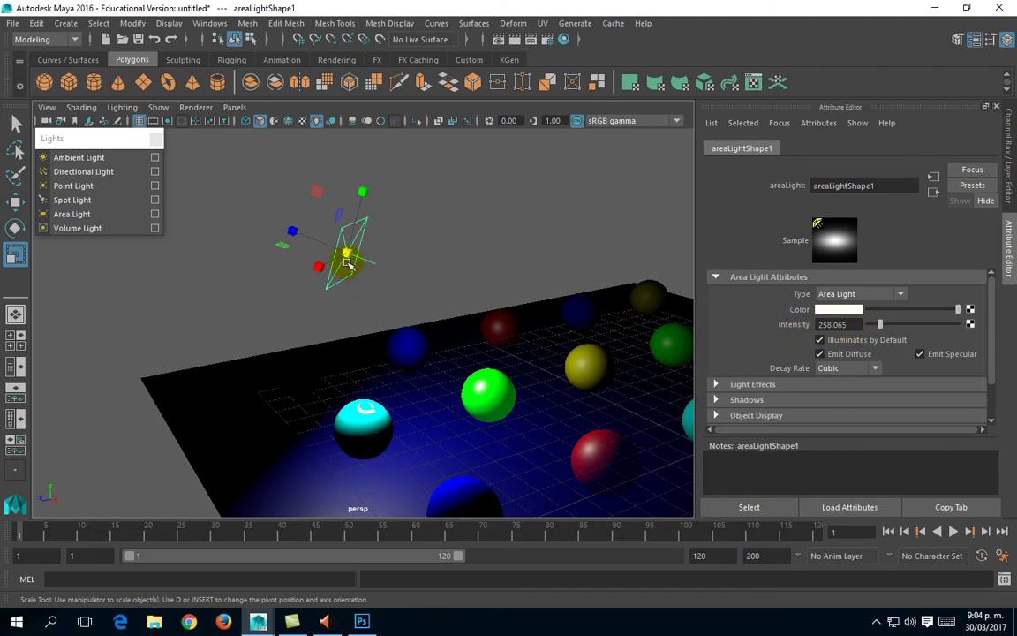
pyautogui.moveTo(348, 253); pyautogui.dragTo(544, 232)
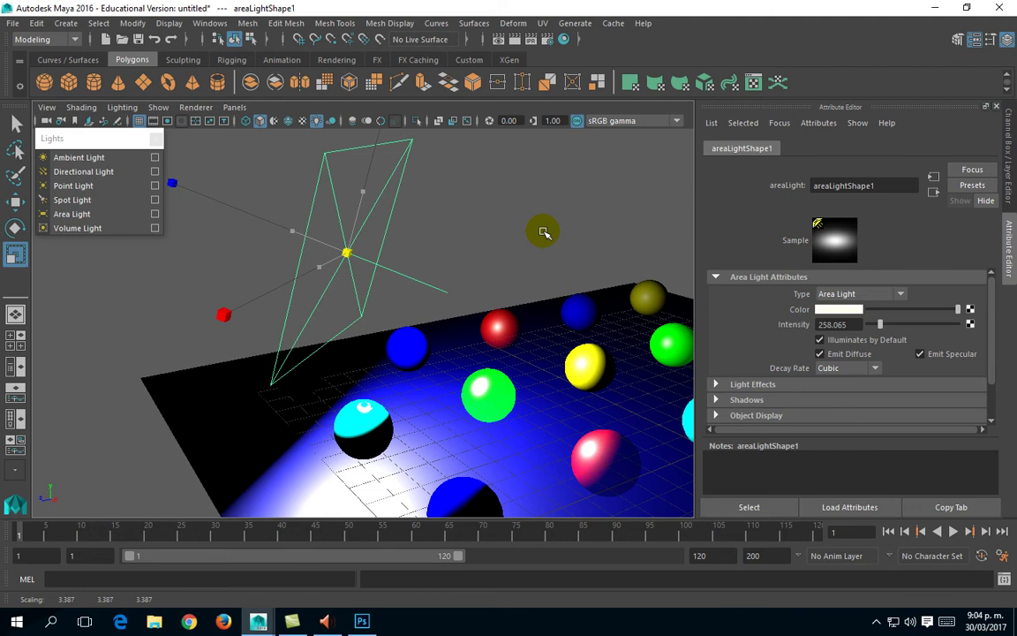
pyautogui.moveTo(544, 233); pyautogui.dragTo(540, 229)
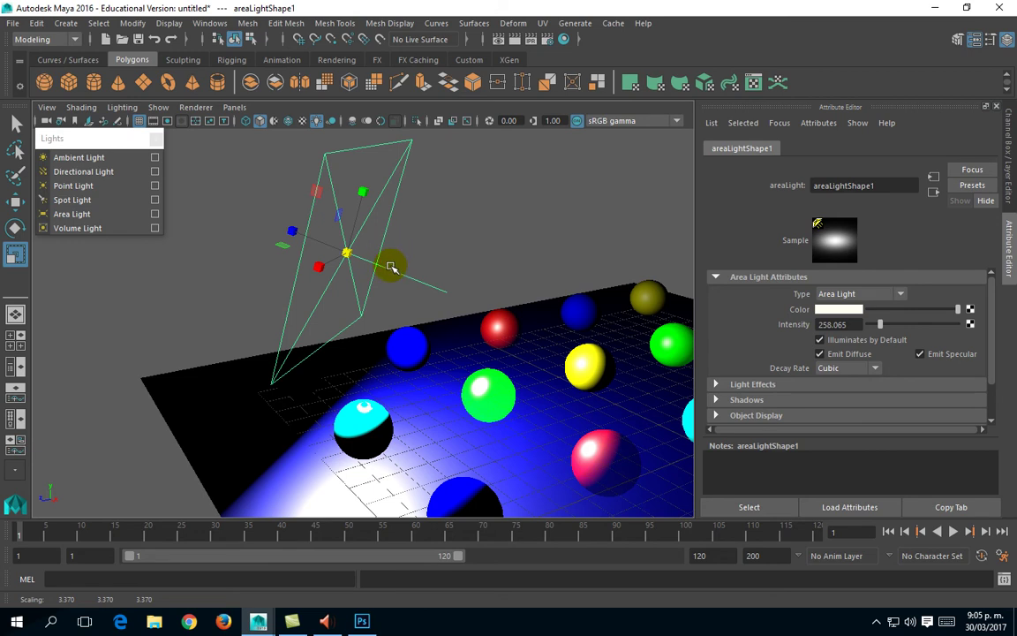
pyautogui.moveTo(419, 295); pyautogui.dragTo(377, 329)
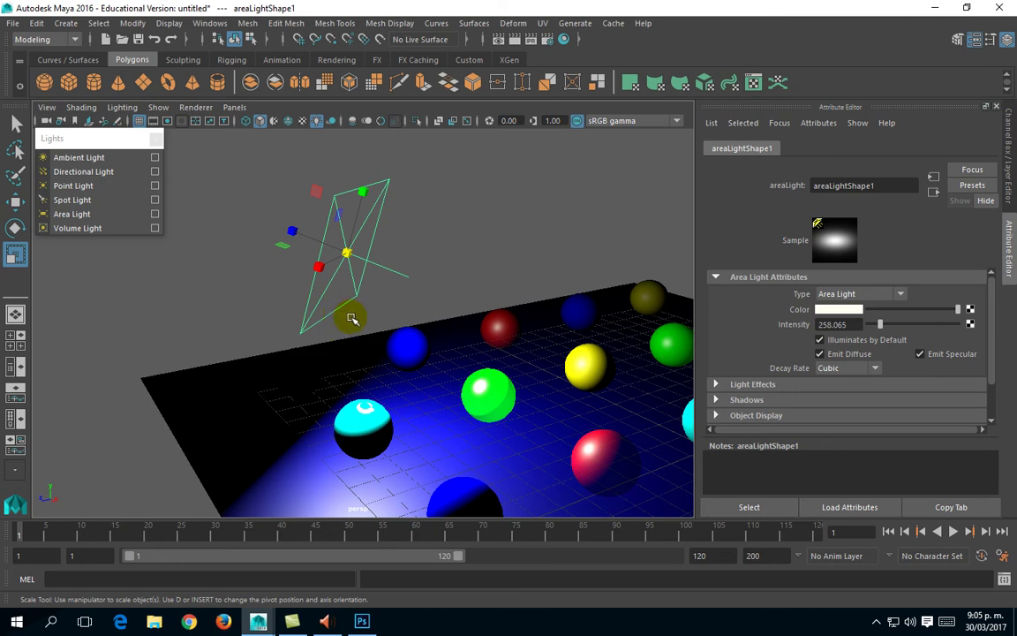
pyautogui.moveTo(349, 254); pyautogui.dragTo(340, 288)
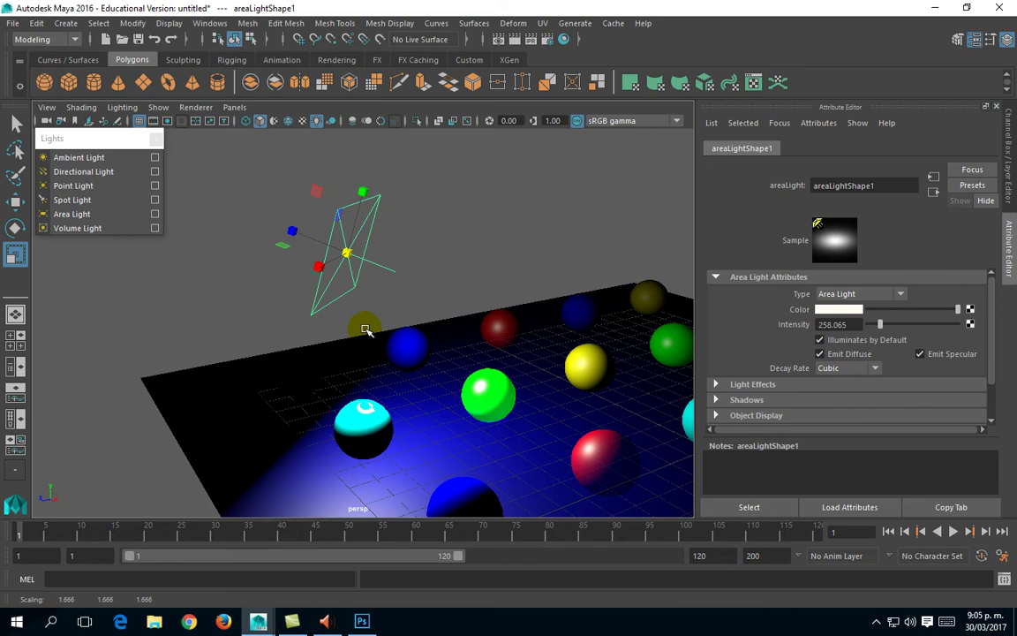
# Try flattening the area light vertically and stretching it lengthwise, and undo both scale changes
pyautogui.moveTo(364, 330); pyautogui.dragTo(366, 187)
pyautogui.moveTo(361, 230); pyautogui.dragTo(242, 367)
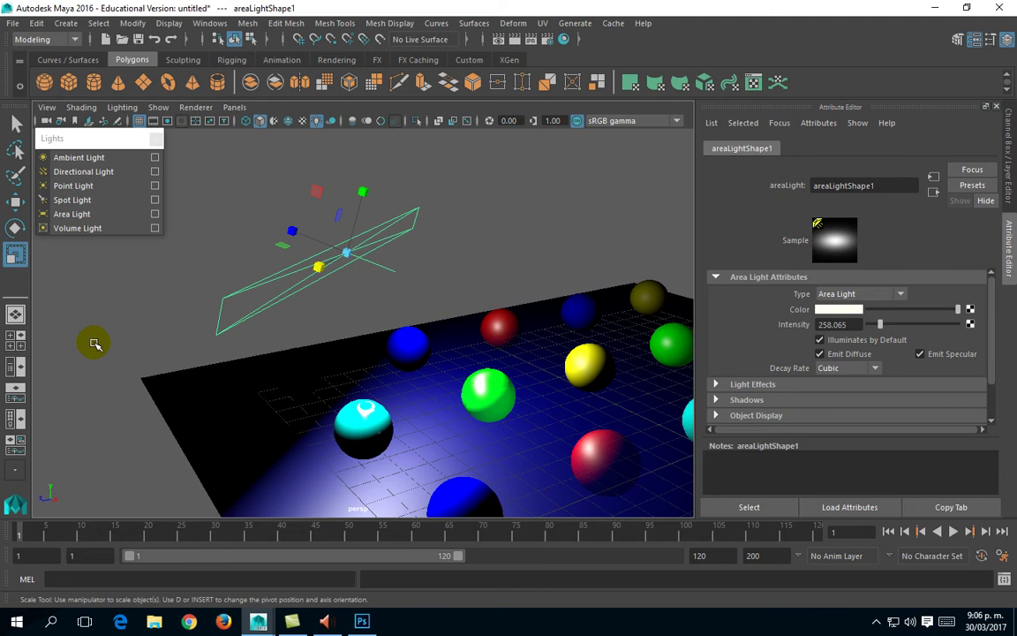
pyautogui.hotkey('ctrl', 'z')
pyautogui.hotkey('ctrl', 'z')
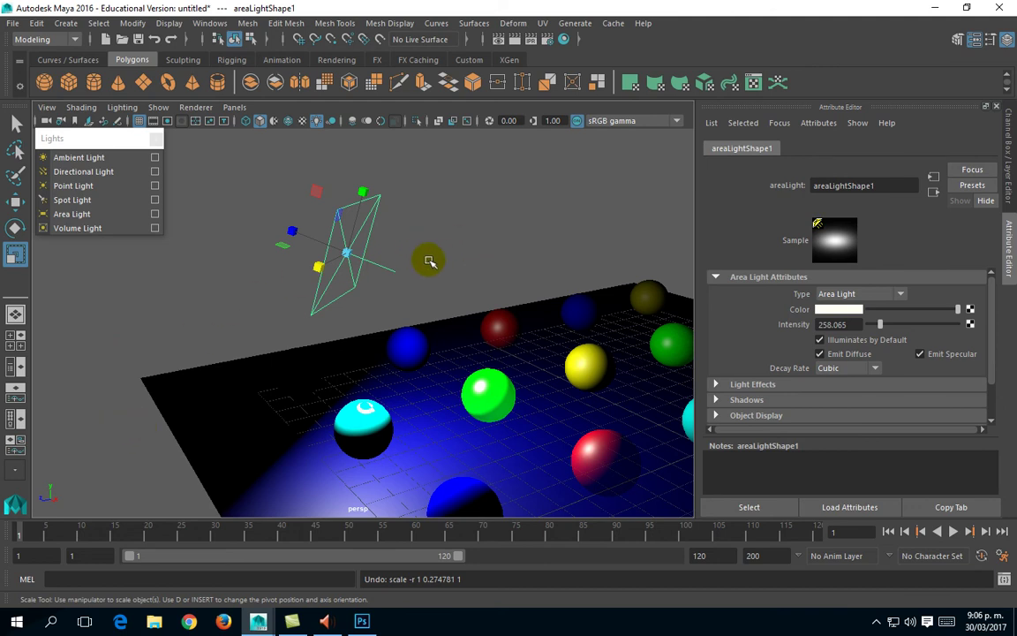
# Try scaling the area light along its Y axis to about 0.4, and undo the change
pyautogui.press('e')
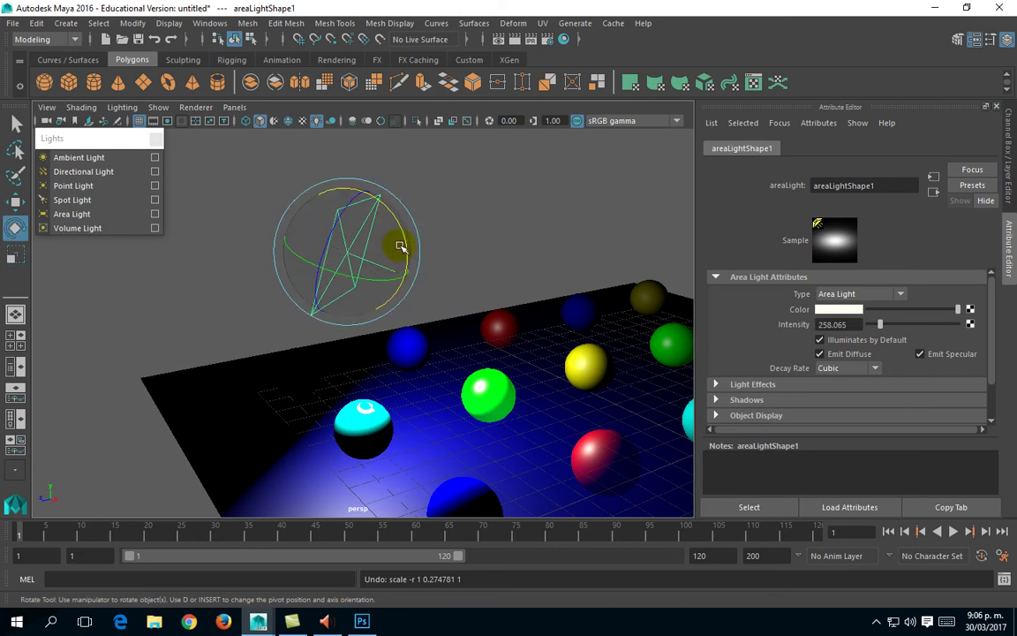
pyautogui.moveTo(338, 240); pyautogui.dragTo(377, 229)
pyautogui.press('w')
pyautogui.press('e')
pyautogui.press('r')
pyautogui.moveTo(365, 192); pyautogui.dragTo(353, 243)
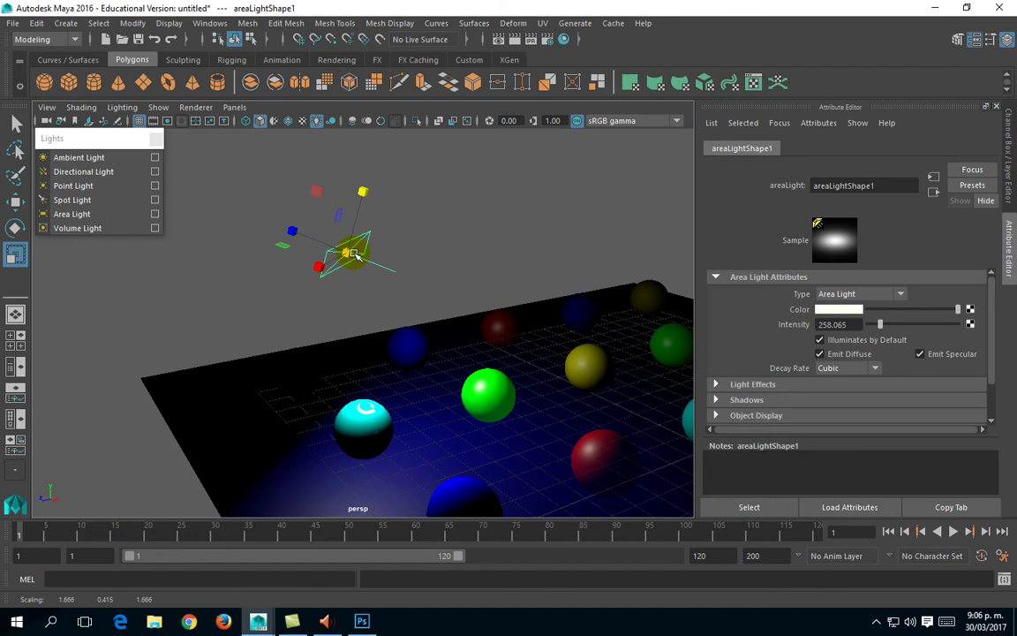
pyautogui.hotkey('ctrl', 'z')
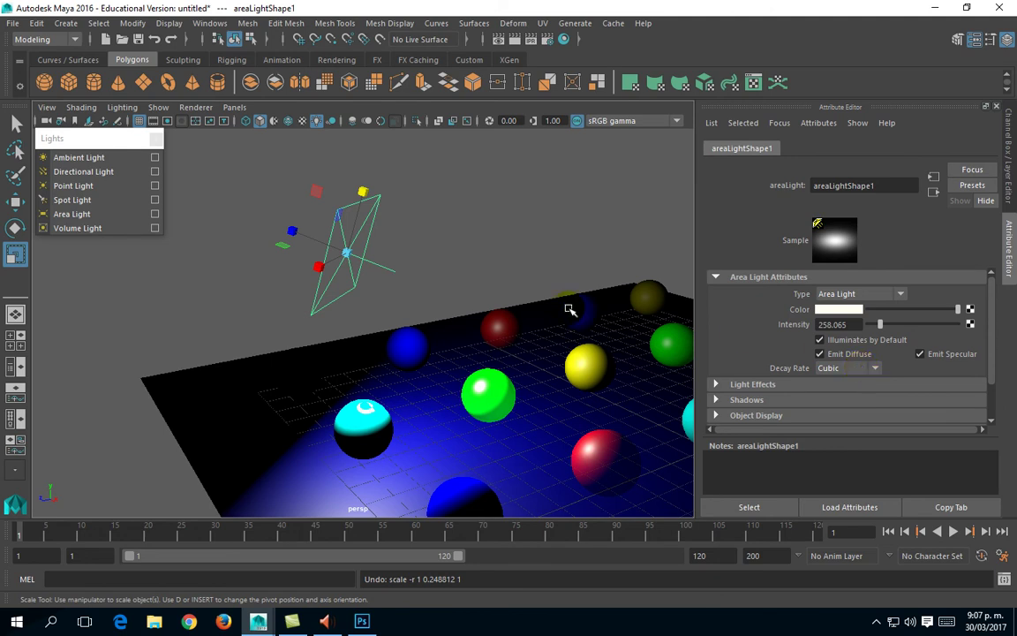
# Tilt the area light to an X rotation of about -23° and change its type to Spot Light
pyautogui.press('e')
pyautogui.moveTo(404, 256)
pyautogui.mouseDown()
pyautogui.moveTo(390, 236)
pyautogui.moveTo(405, 235)
pyautogui.moveTo(415, 257)
pyautogui.mouseUp()
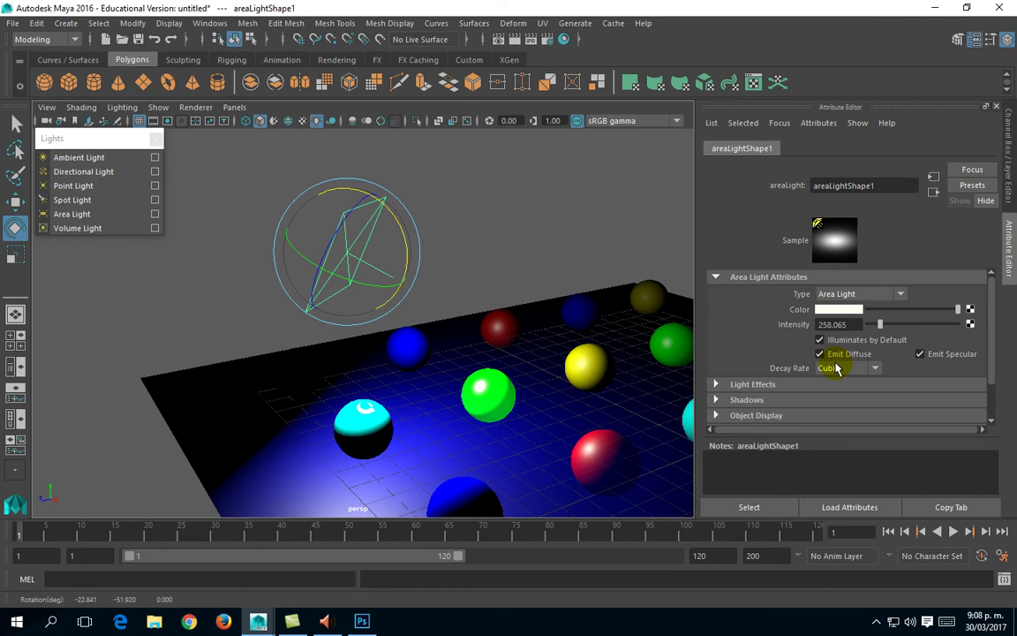
pyautogui.click(874, 296)
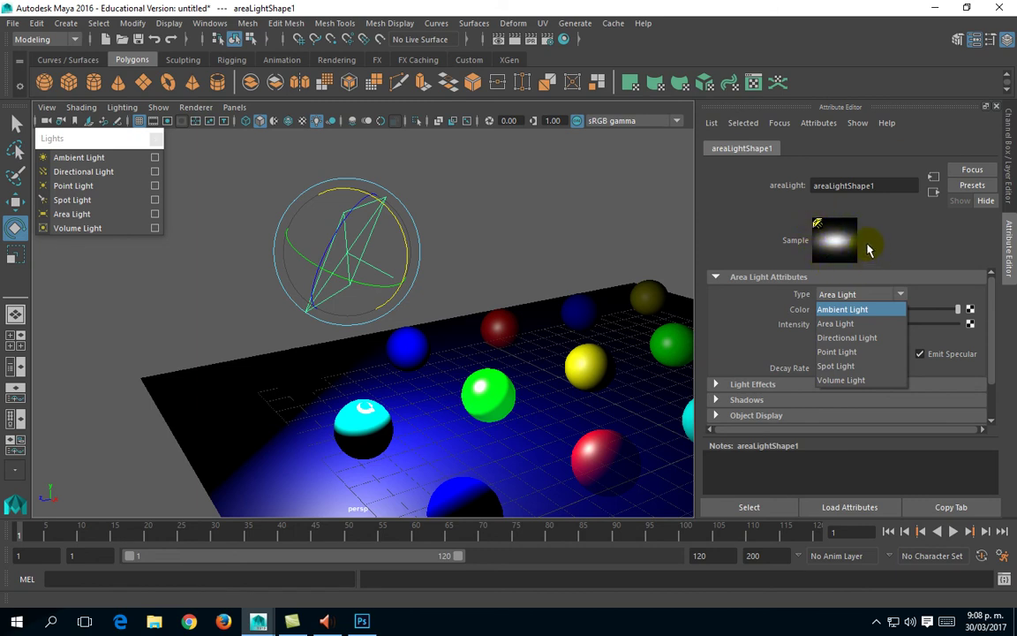
pyautogui.click(837, 365)
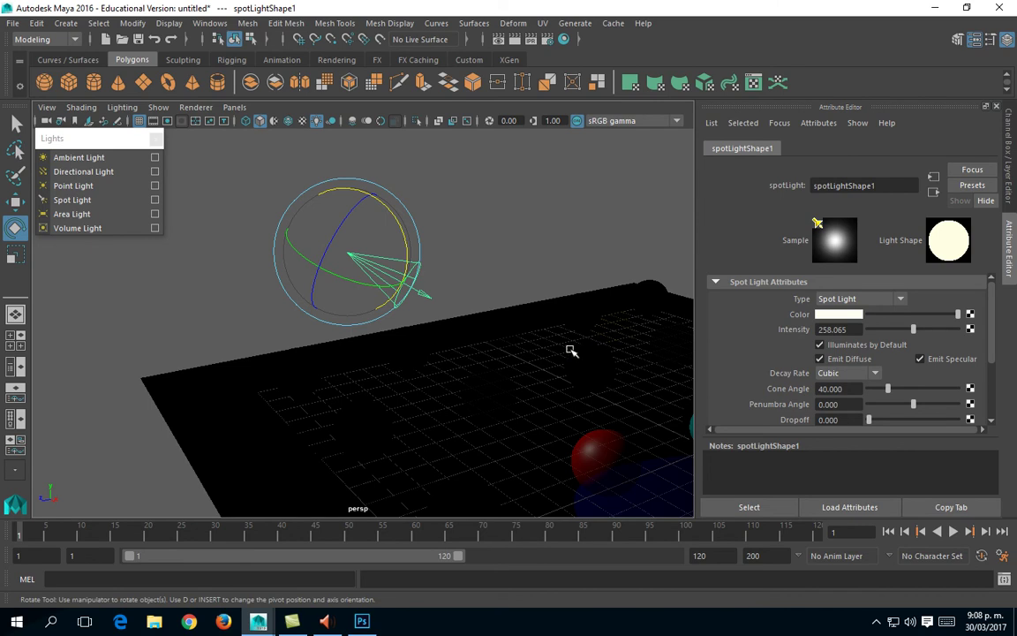
# Set the spot light's decay rate to No Decay and its intensity to 1
pyautogui.keyDown('alt'); pyautogui.moveTo(563, 345); pyautogui.dragTo(495, 368); pyautogui.keyUp('alt')
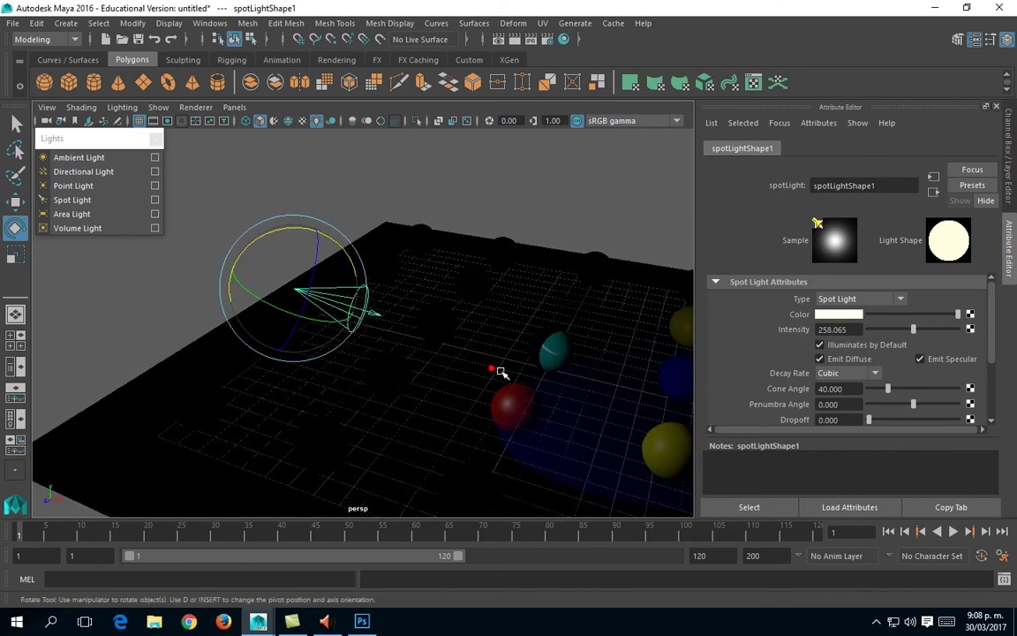
pyautogui.click(851, 377)
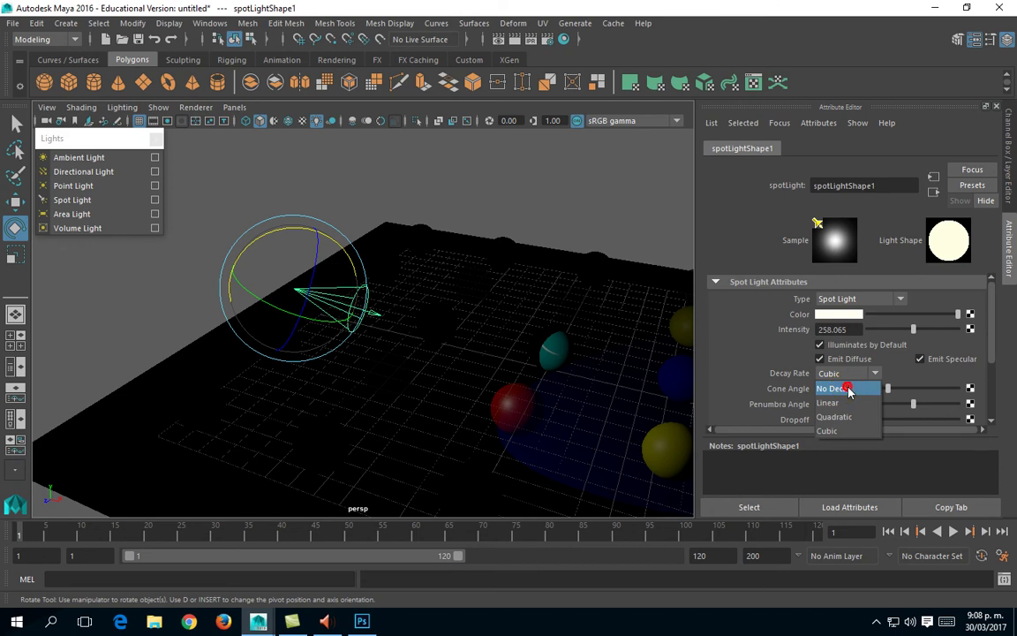
pyautogui.click(846, 389)
pyautogui.moveTo(846, 330); pyautogui.dragTo(719, 327)
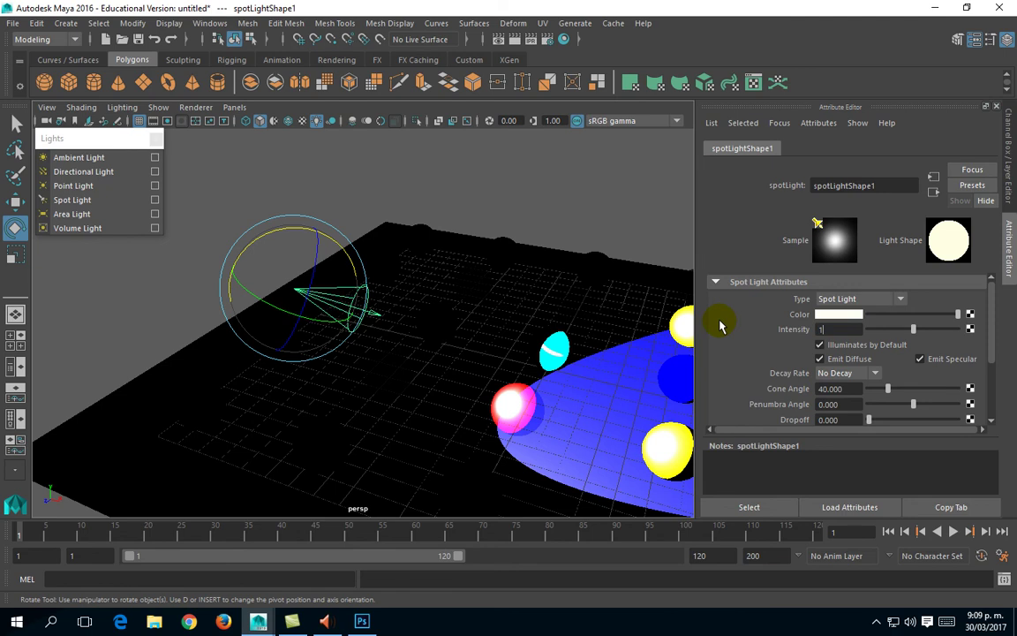
pyautogui.write('1')
pyautogui.press('Return')
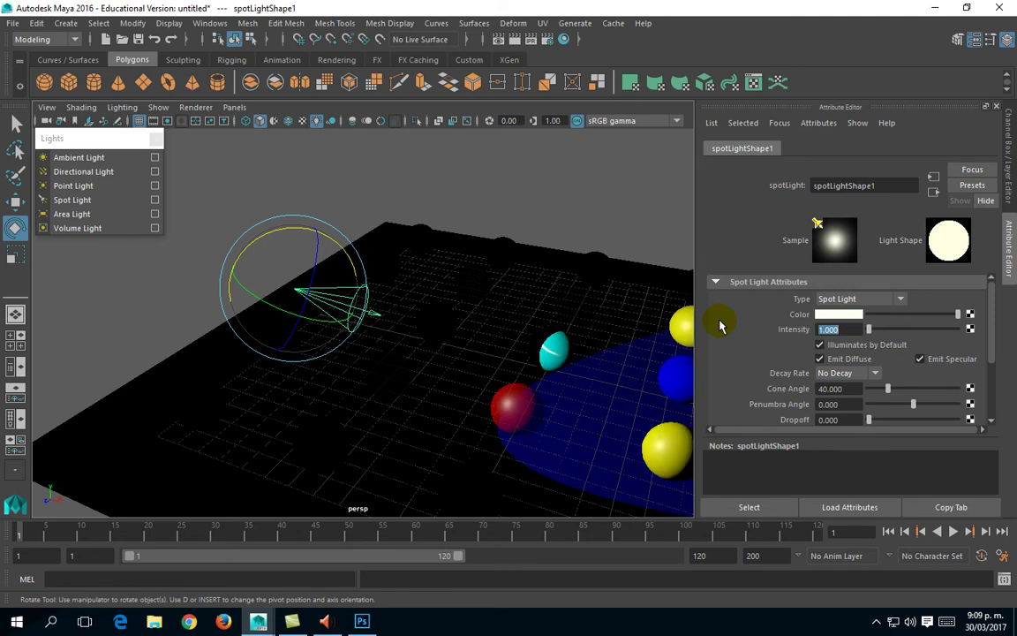
# Rotate the spot light down toward the plane to an X rotation of about -38°
pyautogui.keyDown('alt'); pyautogui.moveTo(490, 305); pyautogui.dragTo(442, 328); pyautogui.keyUp('alt')
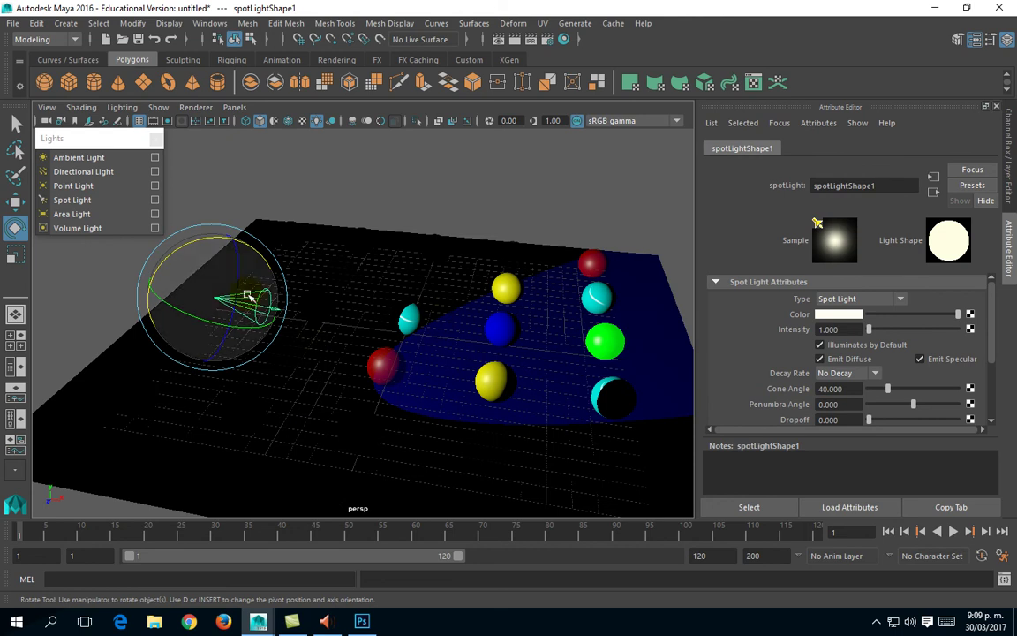
pyautogui.click(200, 241)
pyautogui.moveTo(200, 241); pyautogui.dragTo(218, 235)
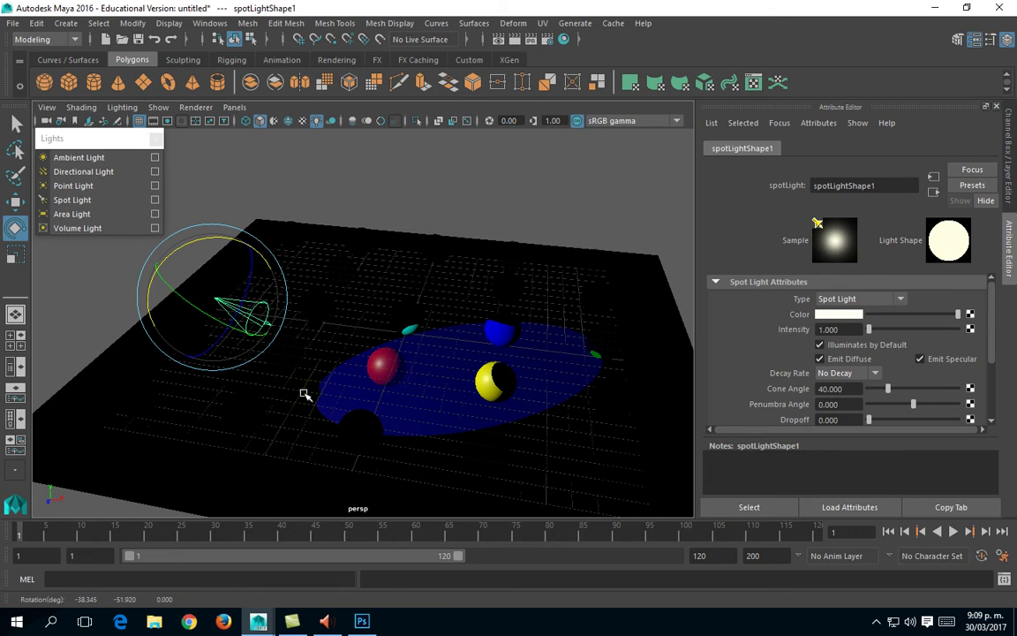
pyautogui.click(135, 299)
pyautogui.moveTo(135, 299); pyautogui.dragTo(168, 261)
pyautogui.click(799, 374)
pyautogui.click(837, 316)
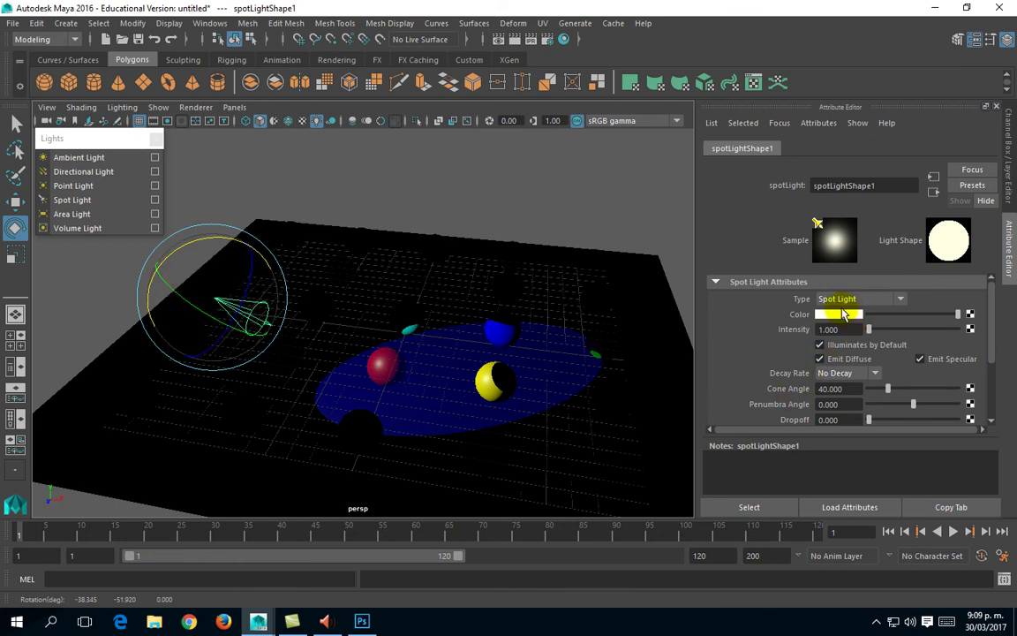
pyautogui.click(841, 328)
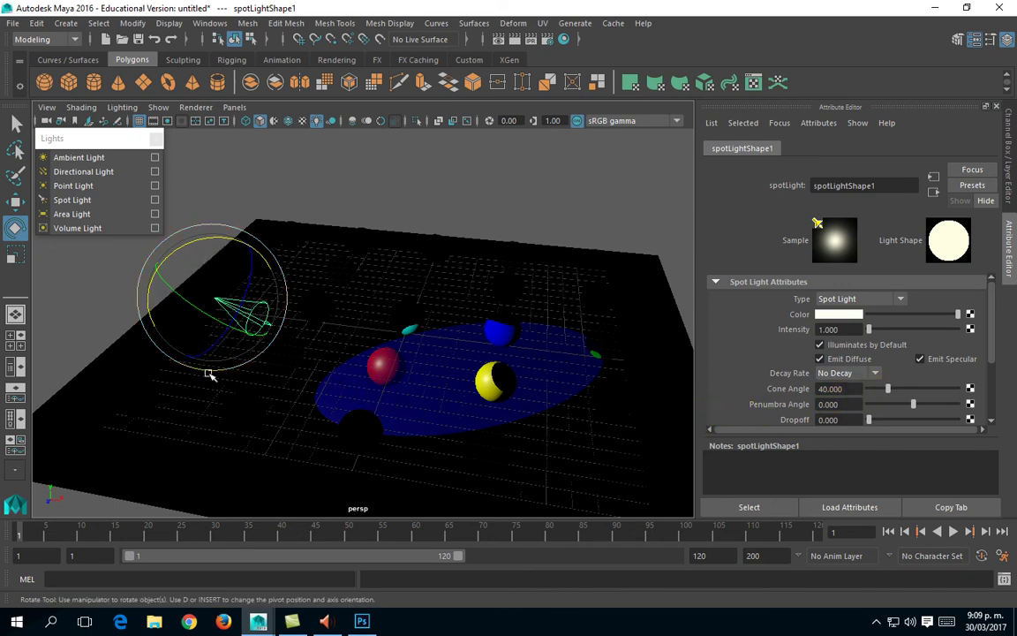
# Scale the spot light up slightly and widen its cone angle to about 46.5
pyautogui.press('r')
pyautogui.moveTo(217, 300); pyautogui.dragTo(289, 361)
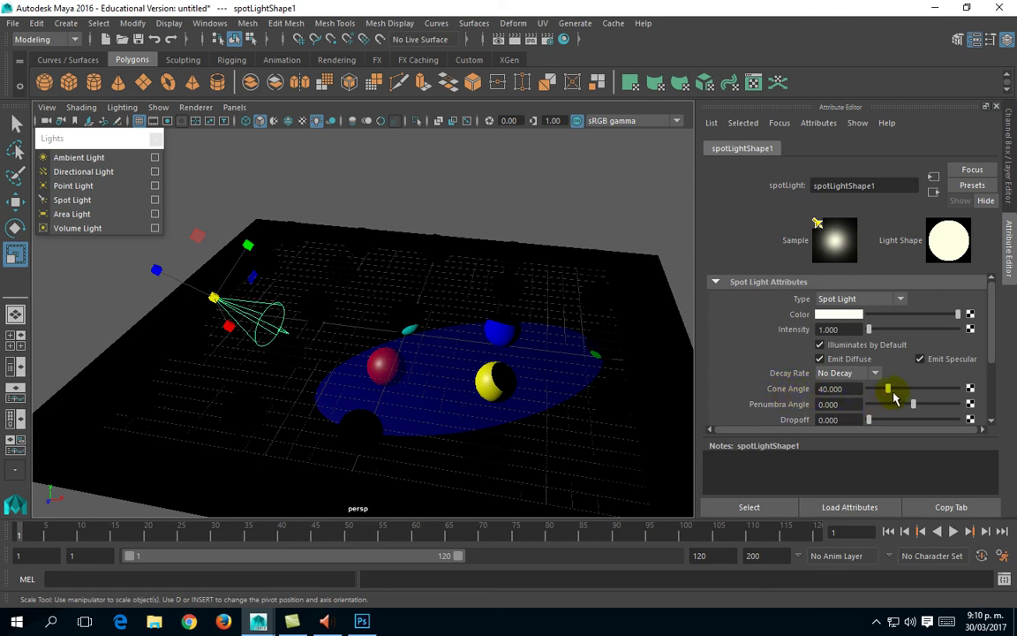
pyautogui.moveTo(889, 394)
pyautogui.mouseDown()
pyautogui.moveTo(902, 394)
pyautogui.moveTo(892, 394)
pyautogui.mouseUp()
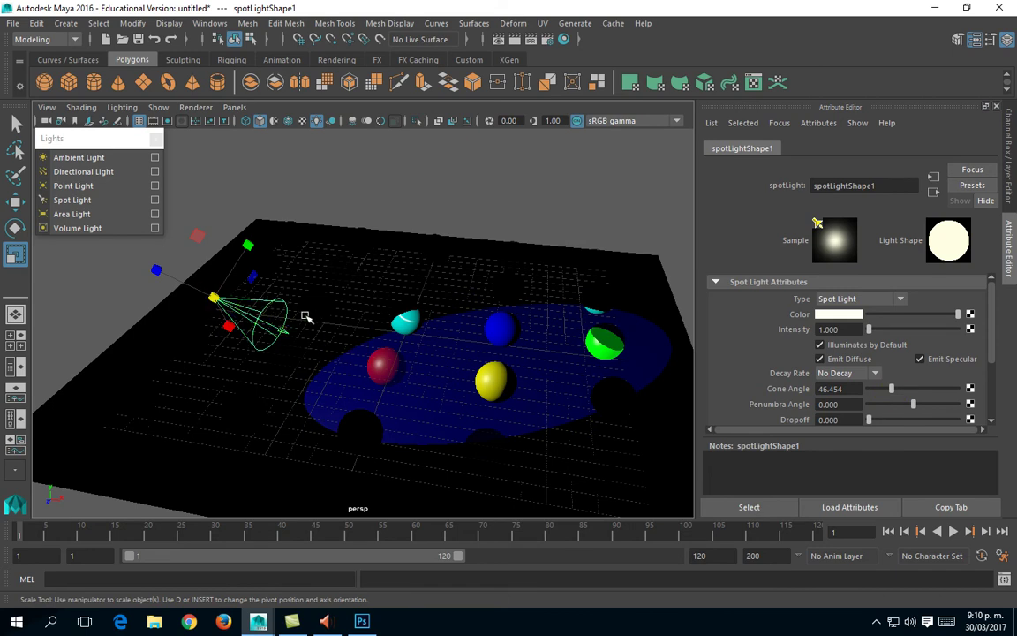
pyautogui.moveTo(893, 391)
pyautogui.mouseDown()
pyautogui.moveTo(902, 391)
pyautogui.moveTo(893, 396)
pyautogui.mouseUp()
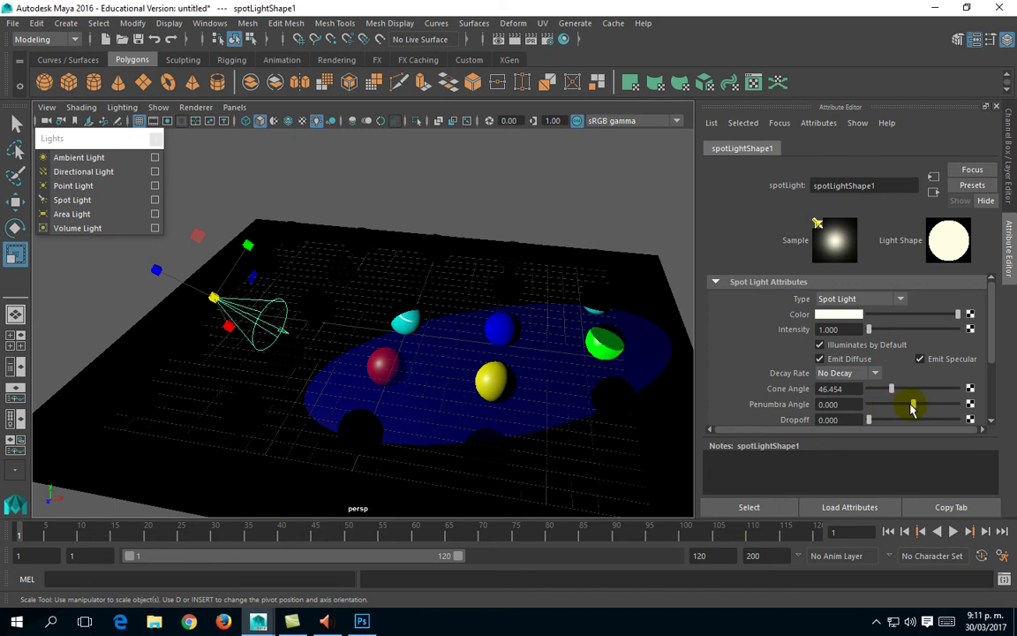
# Lower the spot light's penumbra angle to -10 to compare the edge softness, and reset it to 0
pyautogui.moveTo(914, 404); pyautogui.dragTo(863, 439)
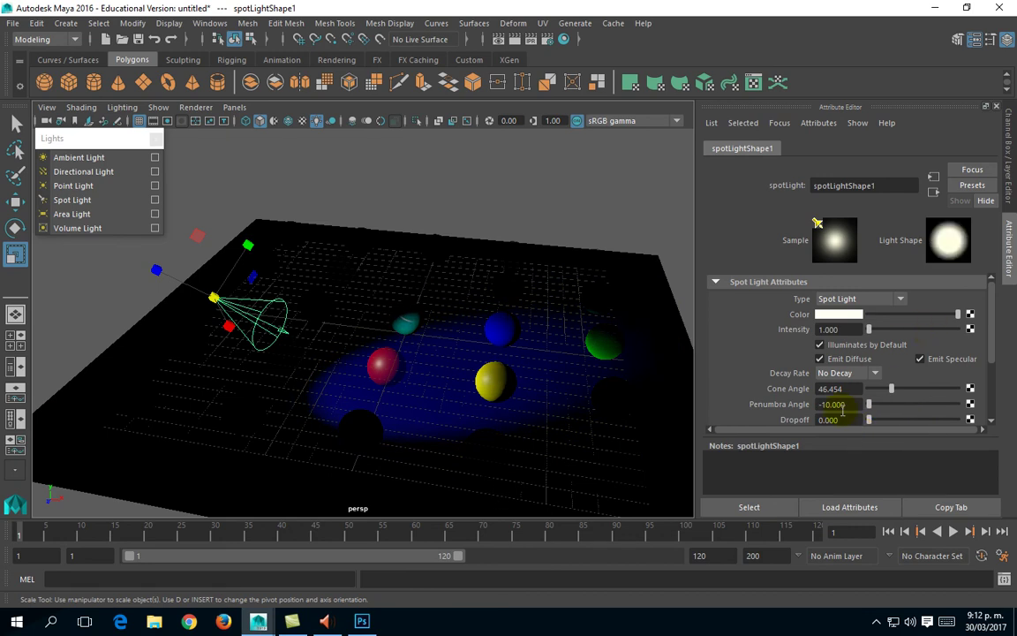
pyautogui.doubleClick(839, 405)
pyautogui.write('0')
pyautogui.press('Return')
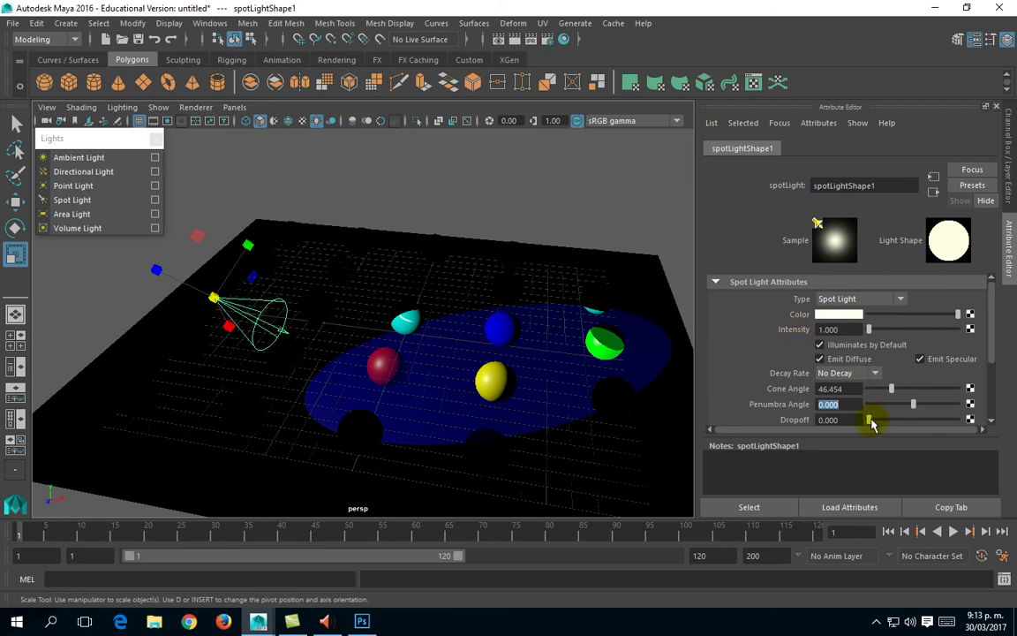
# Set the spot light's intensity to about 95.7, dropoff to about 63.75 and penumbra angle to about 5.16
pyautogui.moveTo(870, 422); pyautogui.dragTo(877, 421)
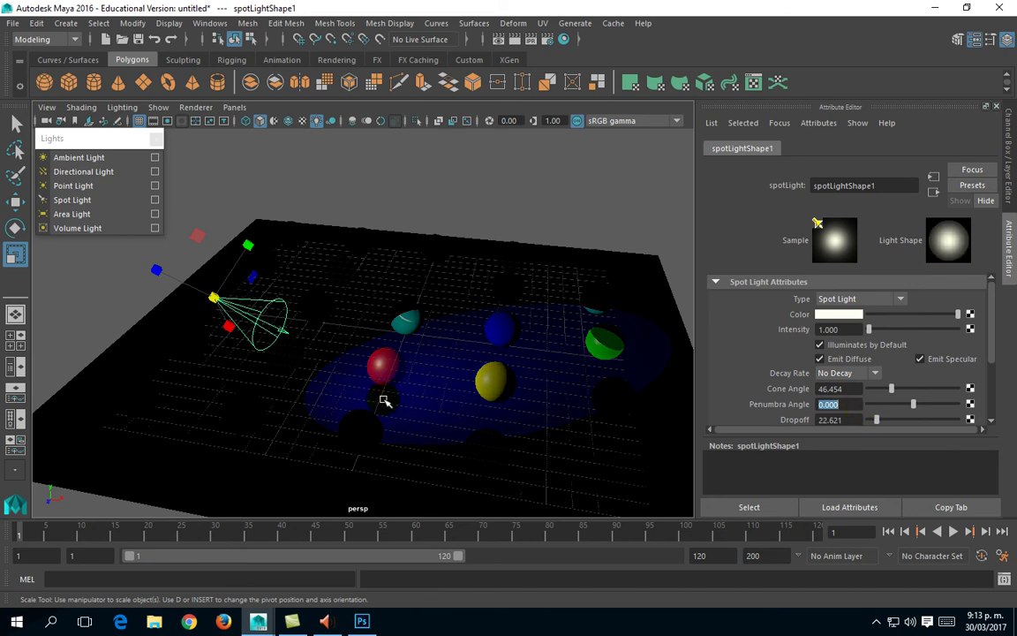
pyautogui.moveTo(869, 328); pyautogui.dragTo(886, 334)
pyautogui.moveTo(877, 420)
pyautogui.mouseDown()
pyautogui.moveTo(891, 419)
pyautogui.moveTo(880, 425)
pyautogui.mouseUp()
pyautogui.moveTo(887, 422); pyautogui.dragTo(901, 416)
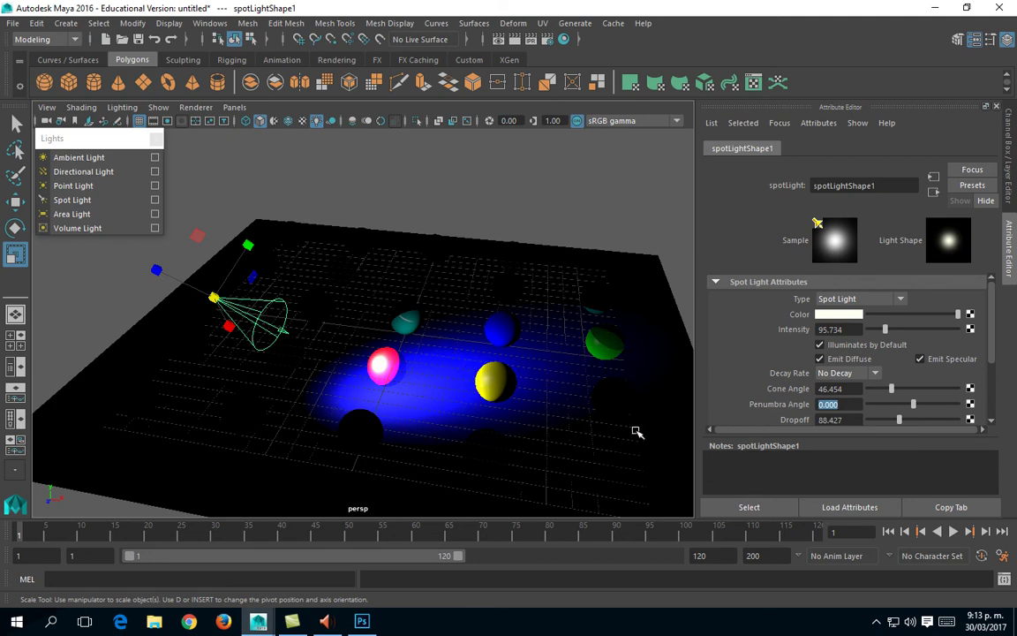
pyautogui.click(895, 420)
pyautogui.moveTo(892, 422); pyautogui.dragTo(890, 421)
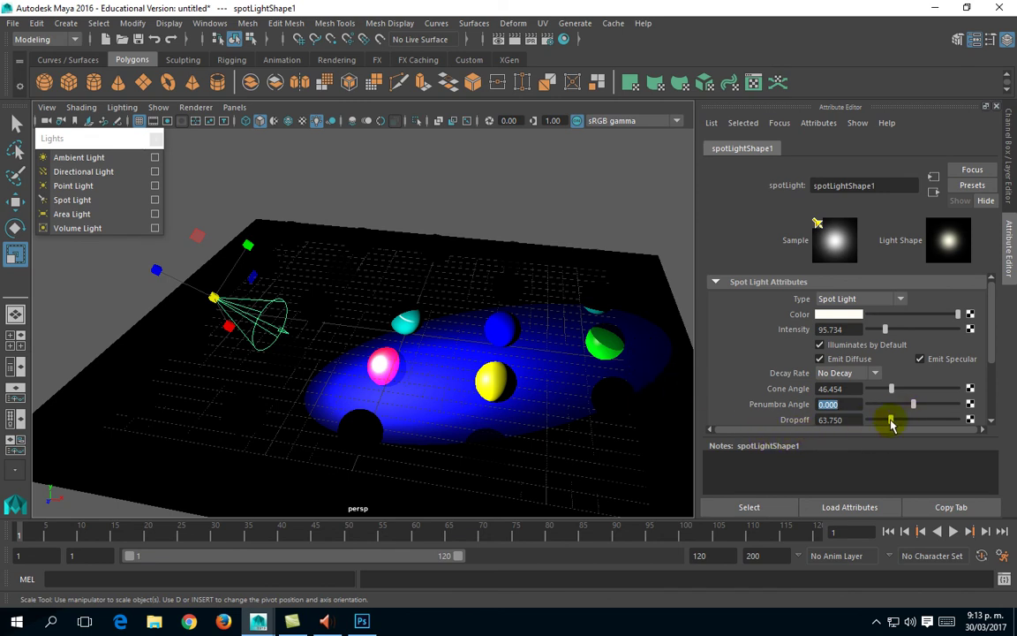
pyautogui.moveTo(914, 402); pyautogui.dragTo(935, 409)
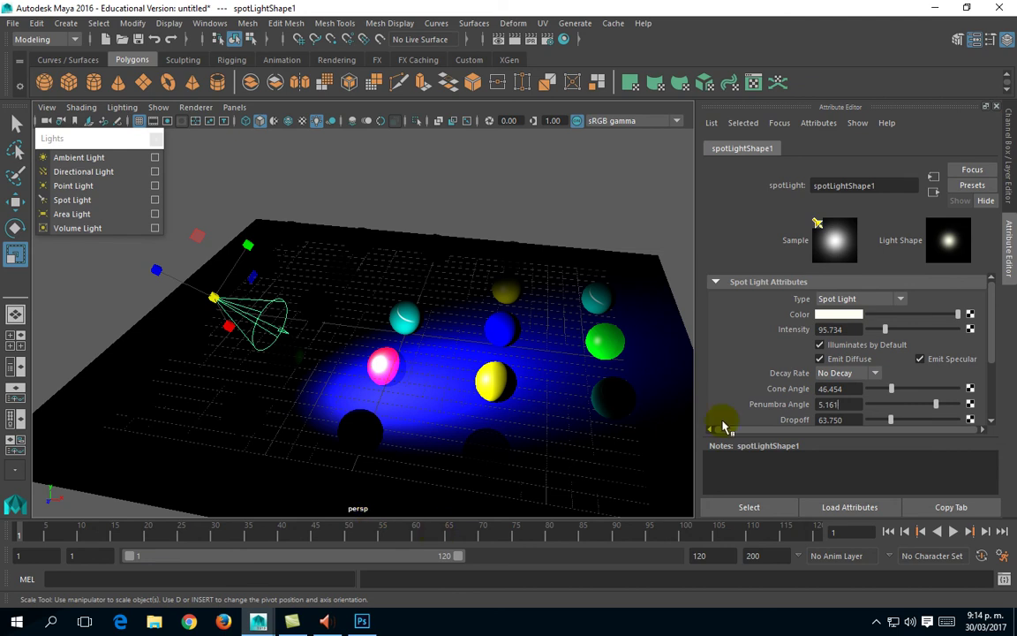
# Convert the spot light to an ambient light with intensity 1 and render the current frame to examine the flat lighting
pyautogui.click(839, 299)
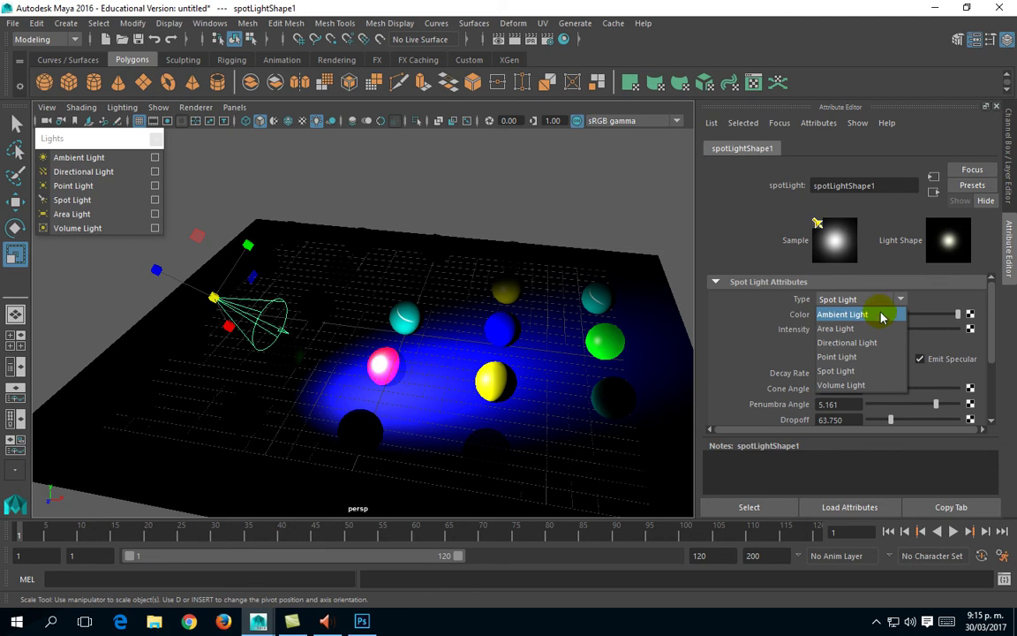
pyautogui.click(881, 316)
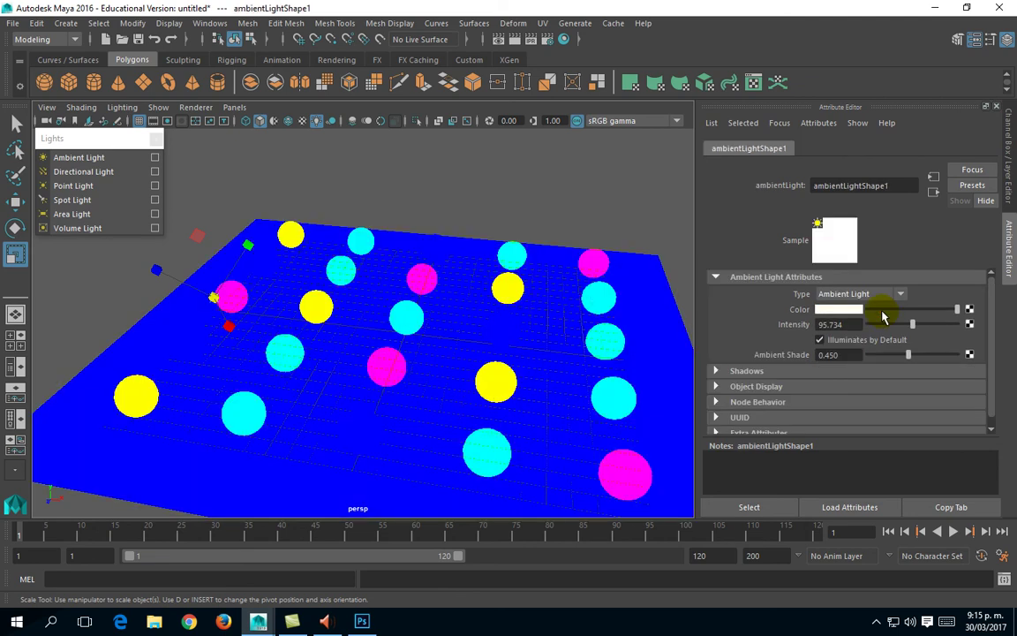
pyautogui.doubleClick(839, 324)
pyautogui.write('1')
pyautogui.press('Return')
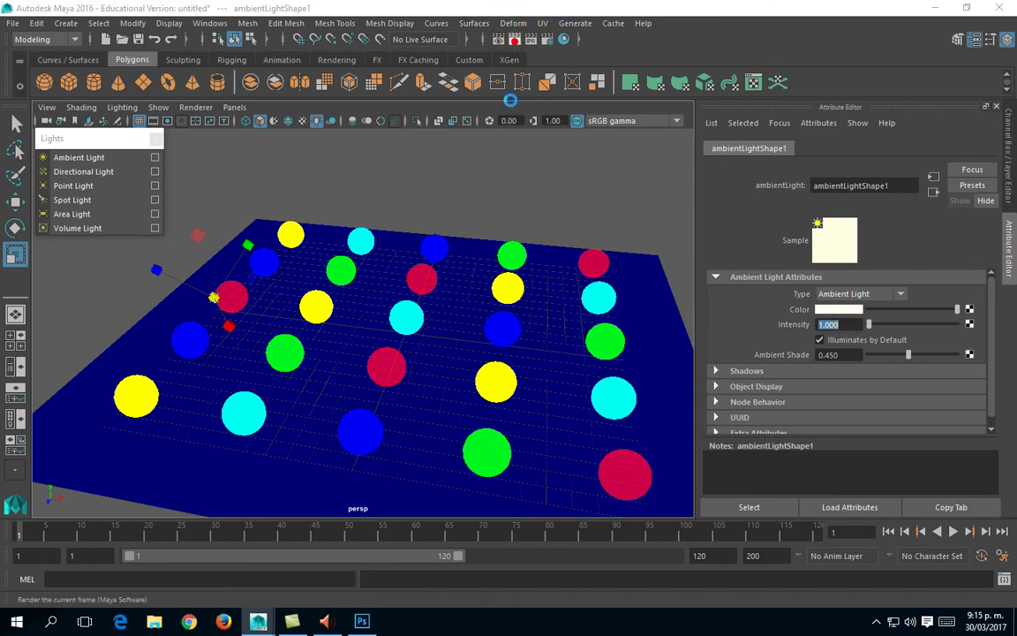
pyautogui.click(500, 39)
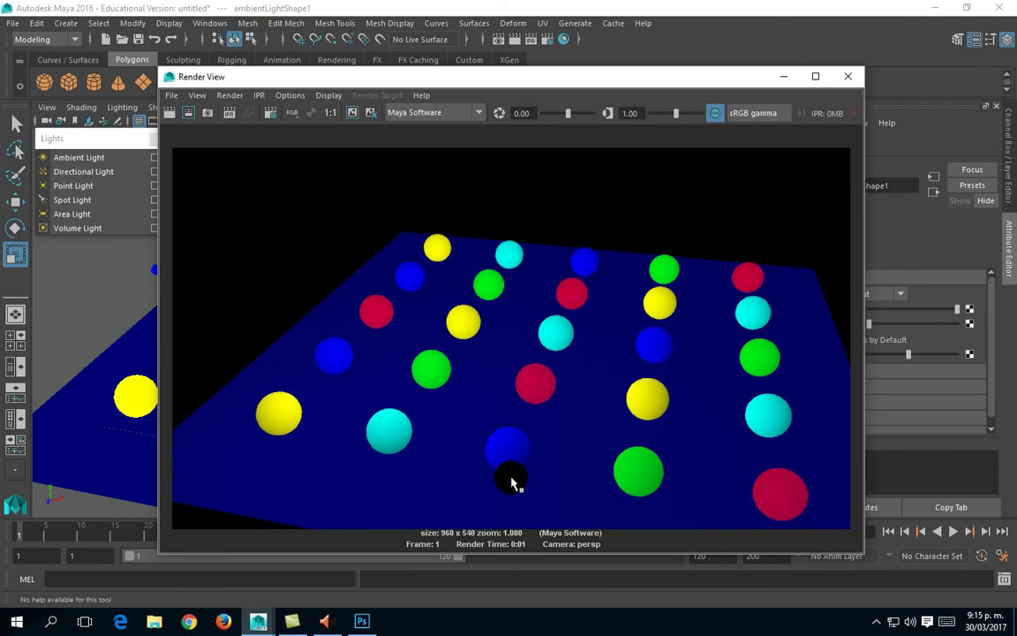
pyautogui.click(848, 76)
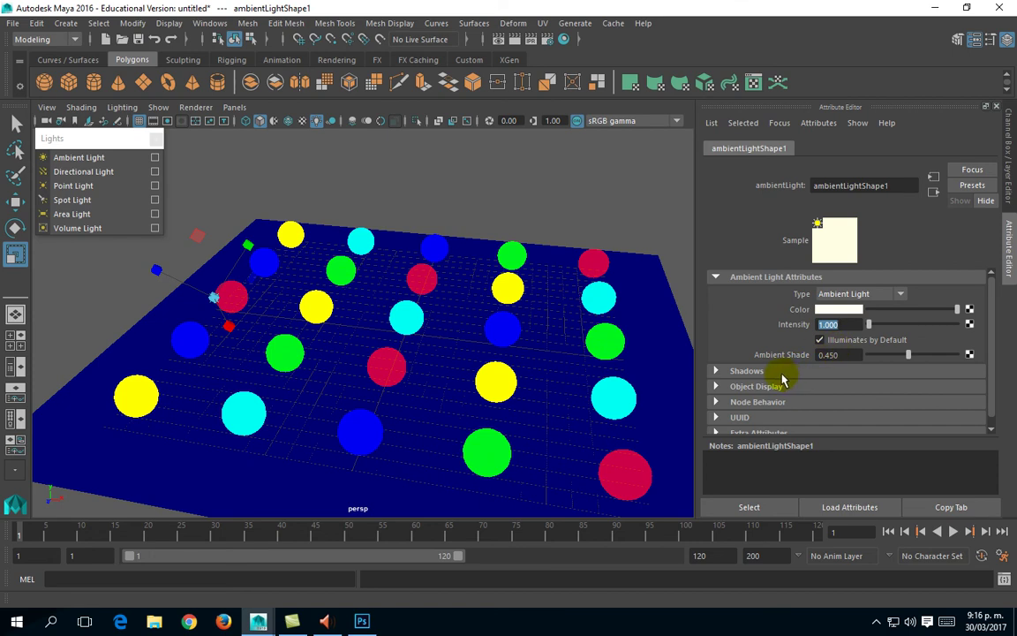
# Change the light's type to Point Light and move it outward beyond the edge of the plane
pyautogui.click(895, 293)
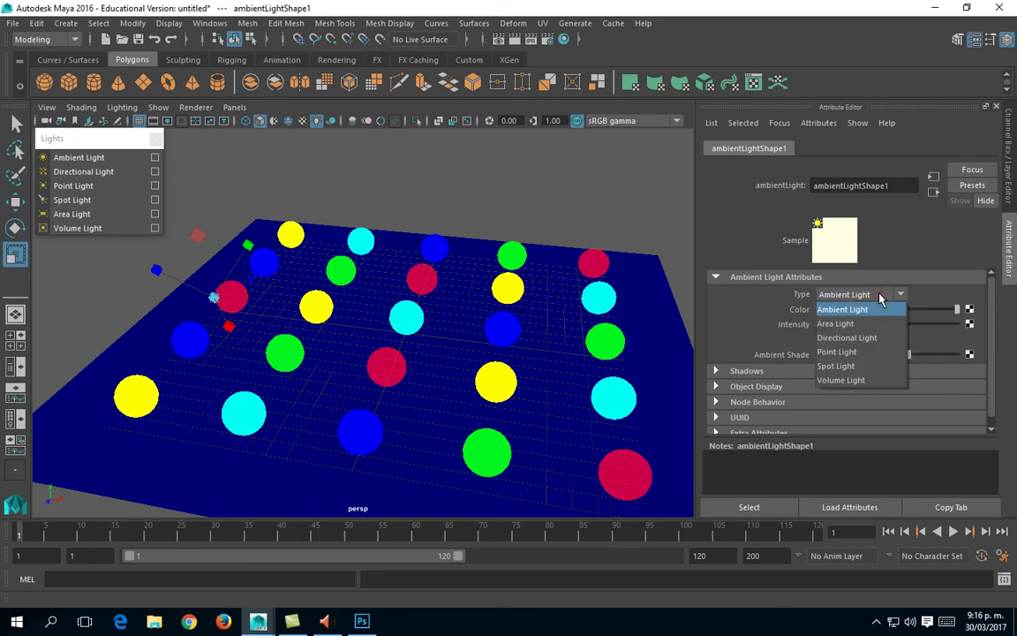
pyautogui.click(846, 353)
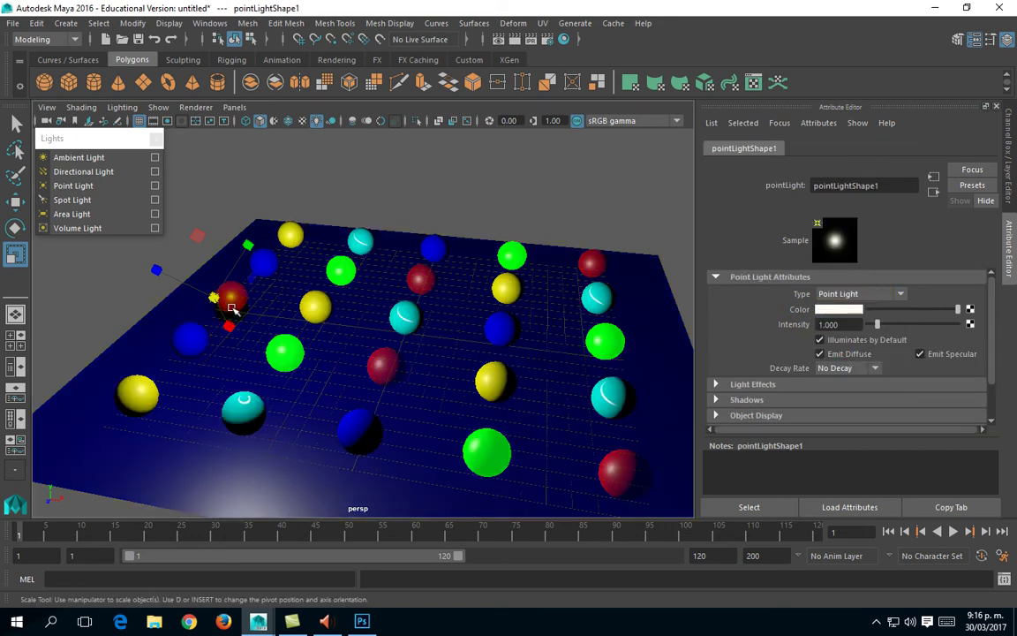
pyautogui.keyDown('alt'); pyautogui.moveTo(227, 295); pyautogui.dragTo(272, 318, button='middle'); pyautogui.keyUp('alt')
pyautogui.press('w')
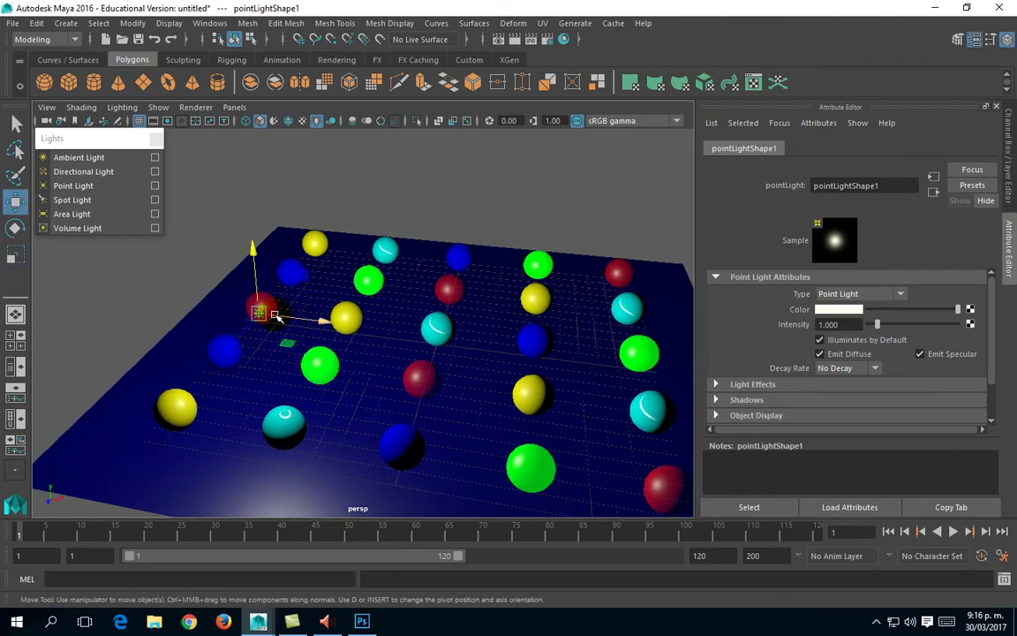
pyautogui.moveTo(259, 311); pyautogui.dragTo(119, 336)
pyautogui.keyDown('alt'); pyautogui.moveTo(252, 359); pyautogui.dragTo(256, 357, button='middle'); pyautogui.keyUp('alt')
pyautogui.keyDown('alt'); pyautogui.moveTo(256, 356); pyautogui.dragTo(204, 362); pyautogui.keyUp('alt')
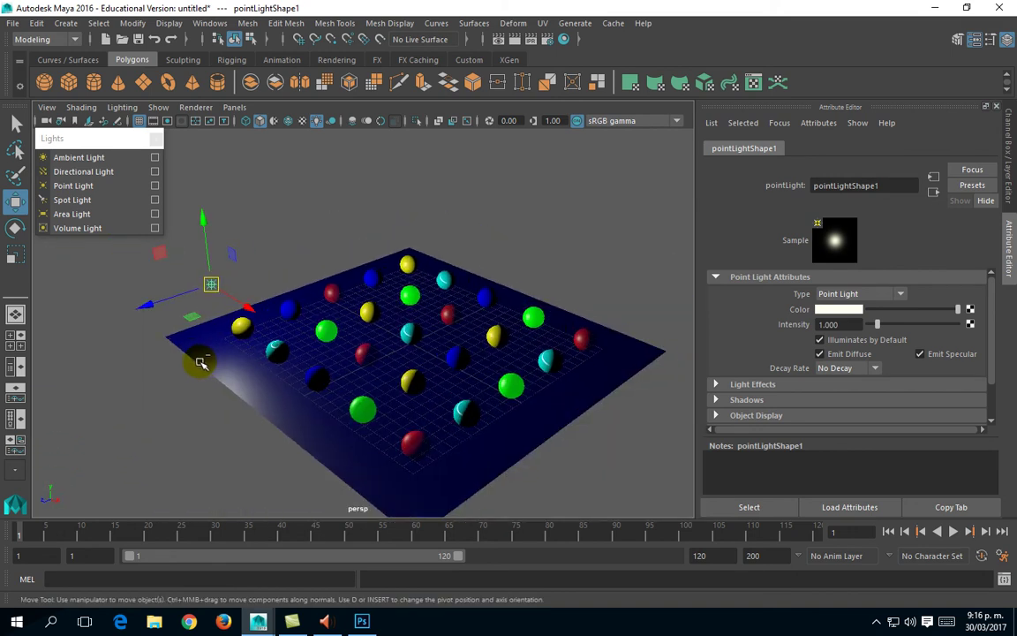
# Duplicate the point light, move the copy across to the plane's opposite side and make it an ambient light with a pale blue color
pyautogui.hotkey('ctrl', 'd')
pyautogui.moveTo(208, 284); pyautogui.dragTo(602, 278)
pyautogui.click(873, 293)
pyautogui.click(858, 311)
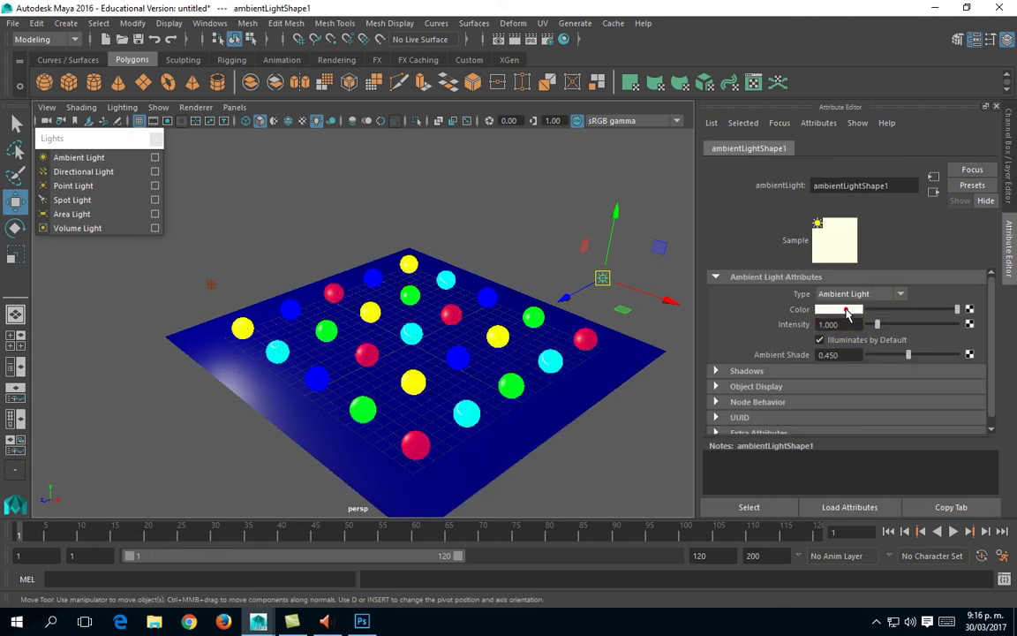
pyautogui.click(843, 310)
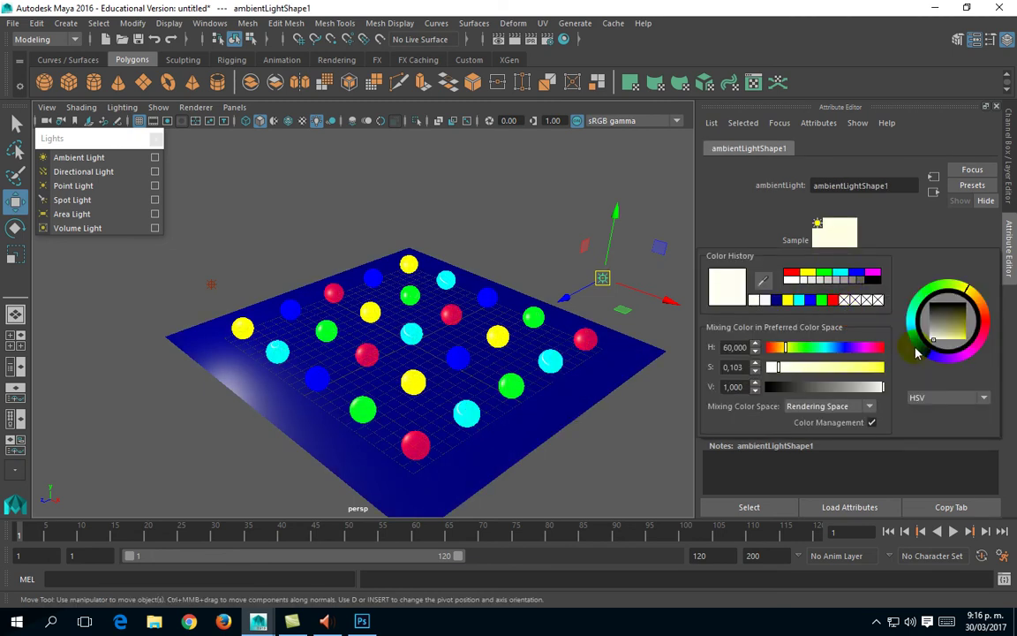
pyautogui.click(832, 300)
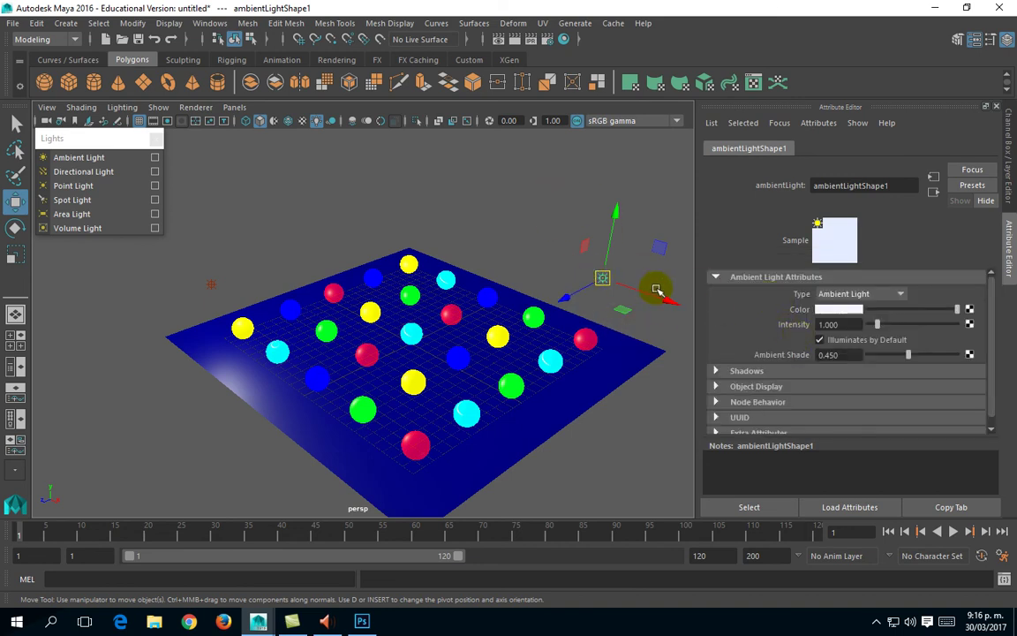
# Try very low intensities such as 0.008 and 0.01 on the ambient light, and set it to 0
pyautogui.doubleClick(850, 324)
pyautogui.write('0.00')
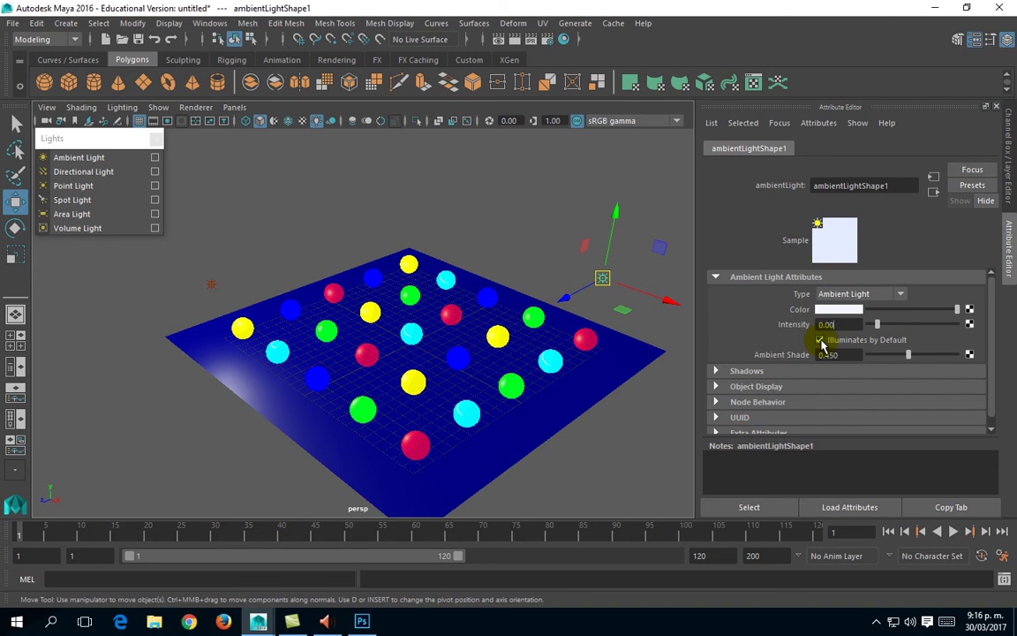
pyautogui.press('Return')
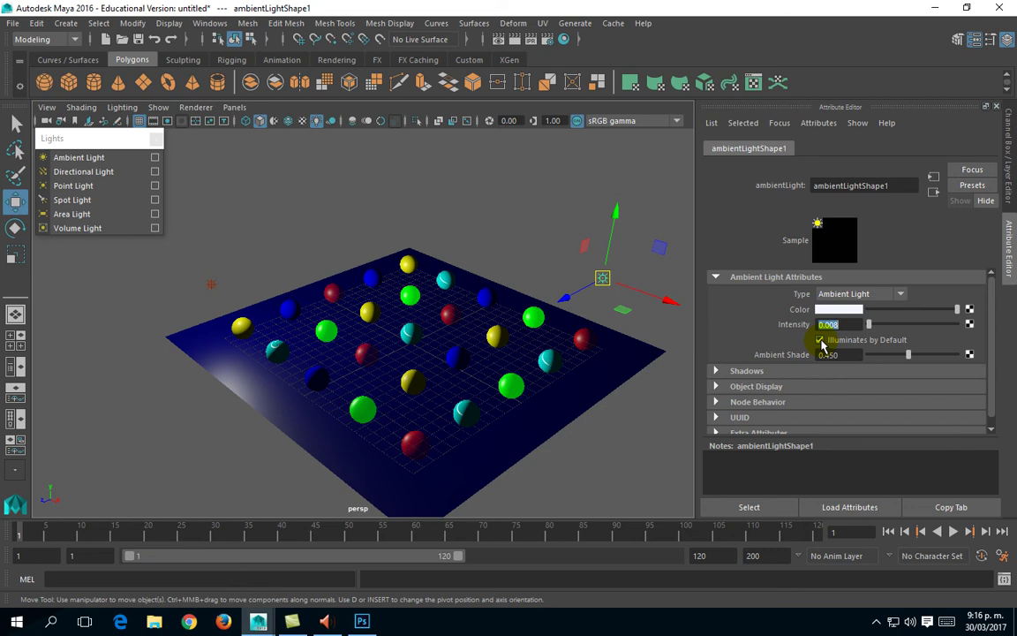
pyautogui.click(830, 325)
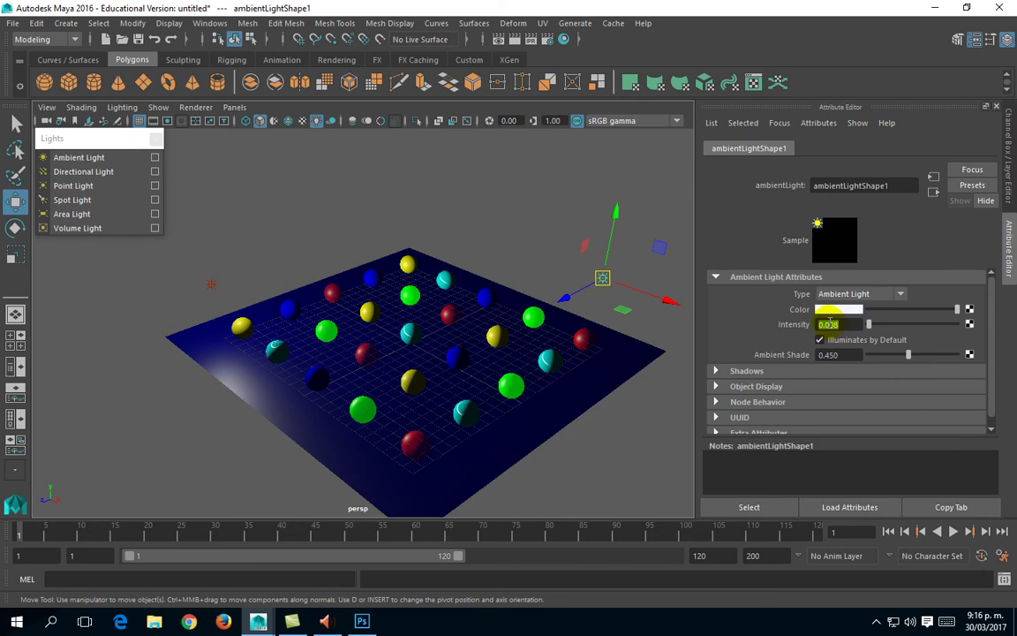
pyautogui.doubleClick(830, 325)
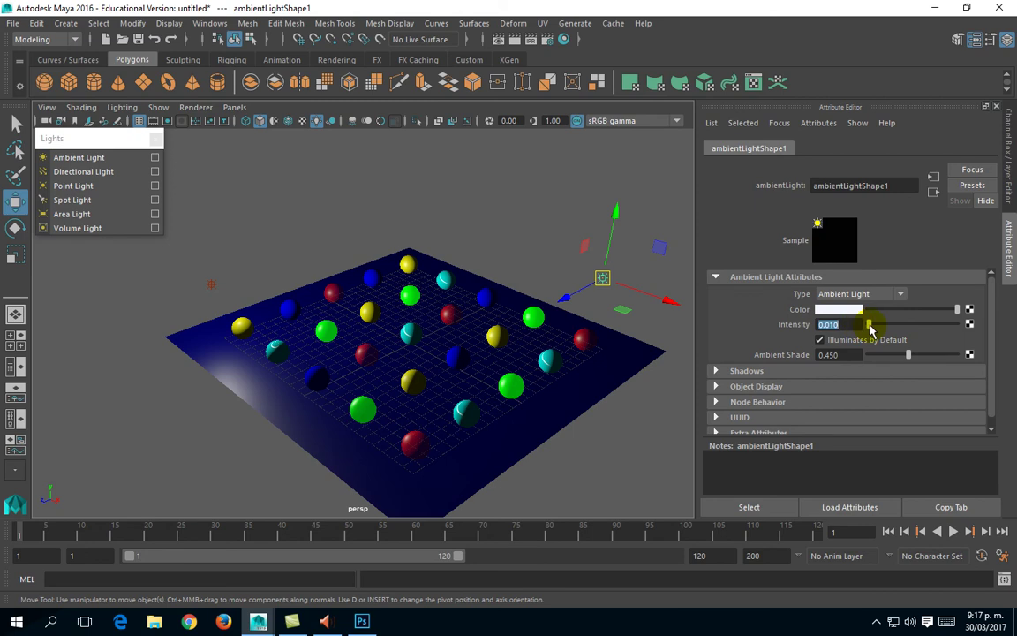
pyautogui.write('0')
pyautogui.press('Return')
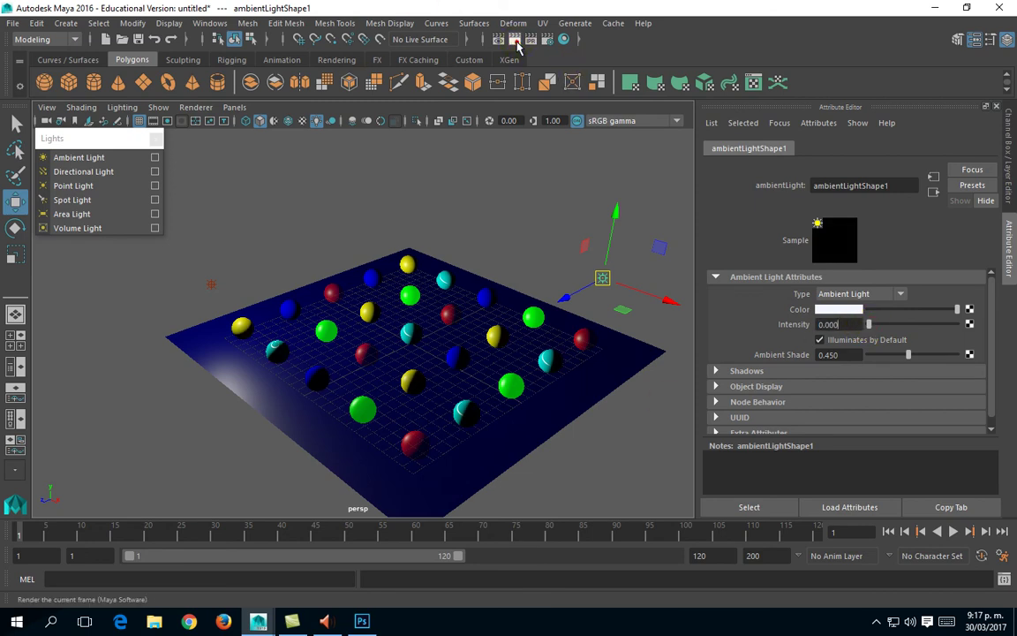
# Render the frame with the ambient light at zero intensity and keep the image in the Render View for comparison
pyautogui.click(515, 39)
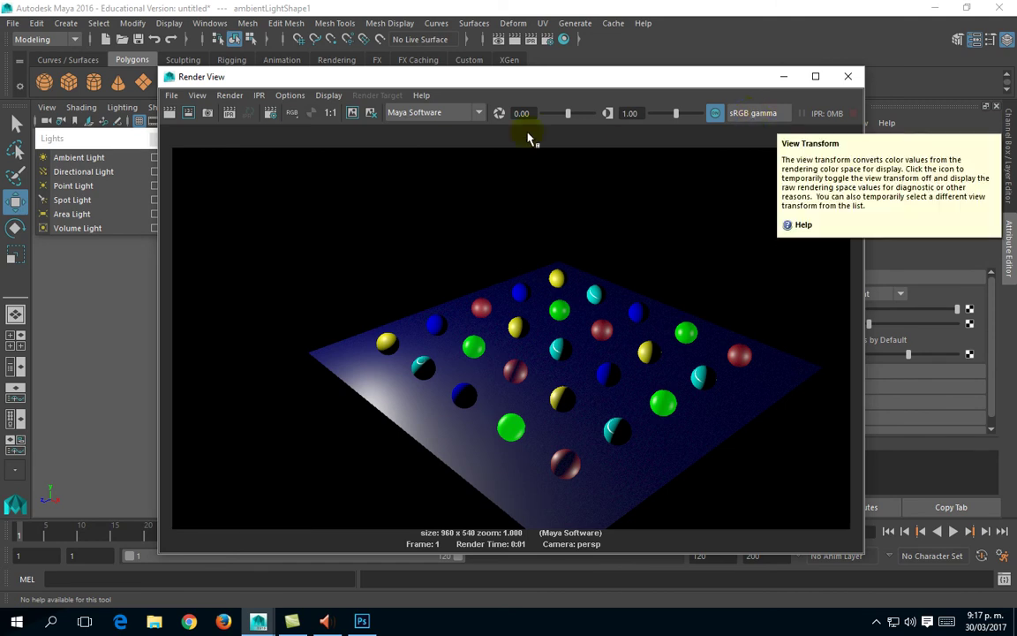
pyautogui.click(351, 112)
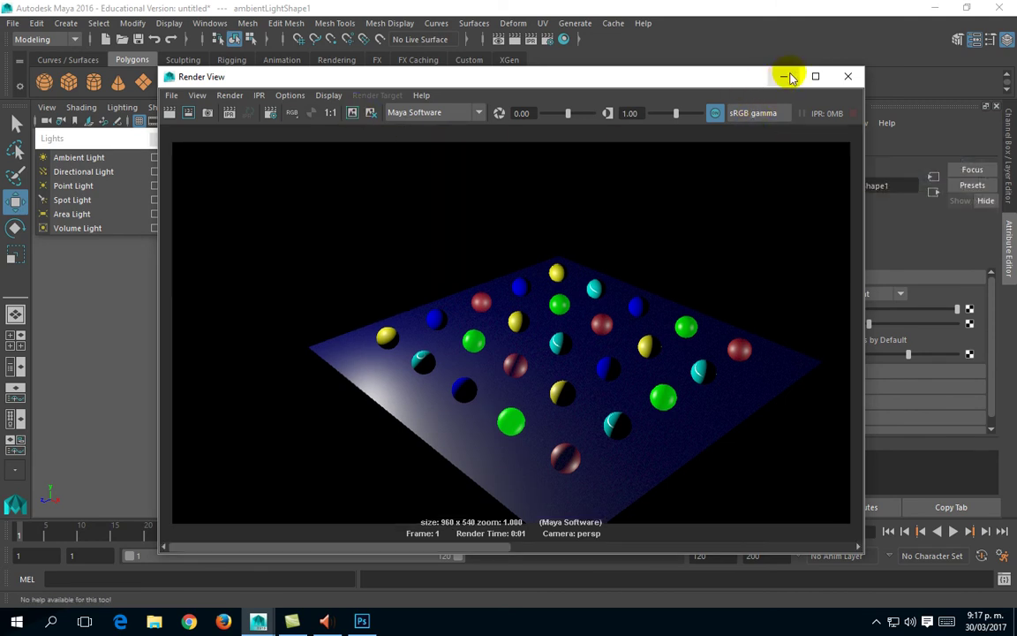
pyautogui.click(784, 76)
# Raise the ambient light's intensity to 0.03, and reduce it to 0.01
pyautogui.click(828, 324)
pyautogui.doubleClick(828, 324)
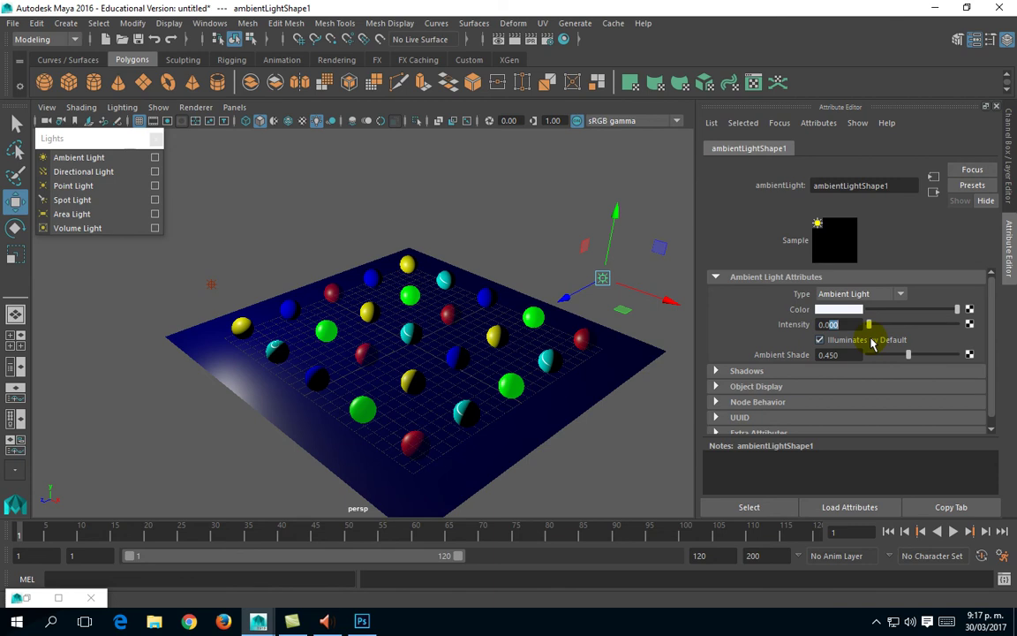
pyautogui.write('0.03')
pyautogui.press('Return')
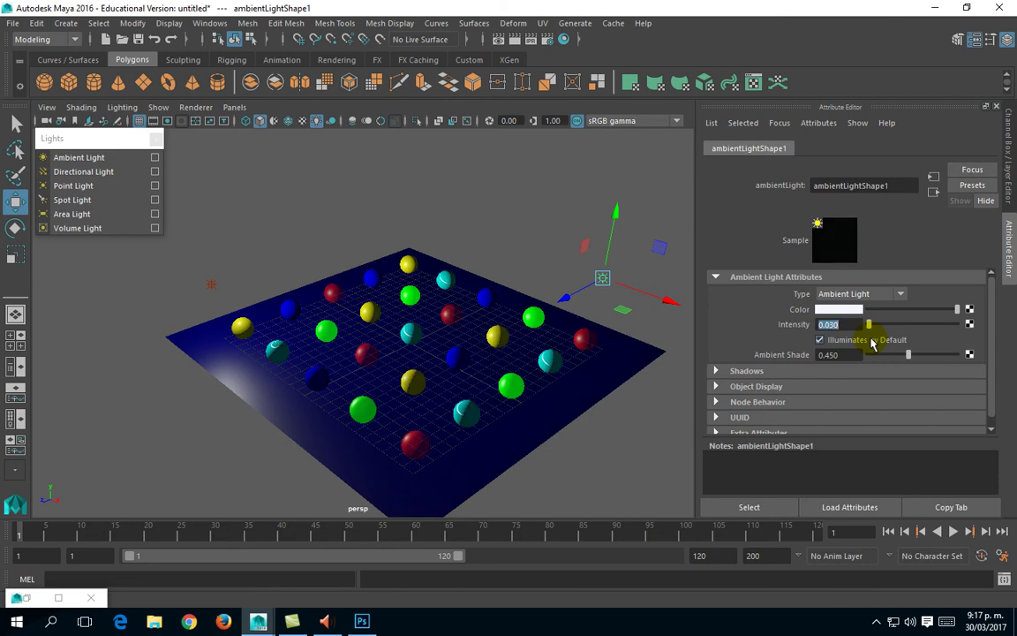
pyautogui.moveTo(831, 324); pyautogui.dragTo(894, 338)
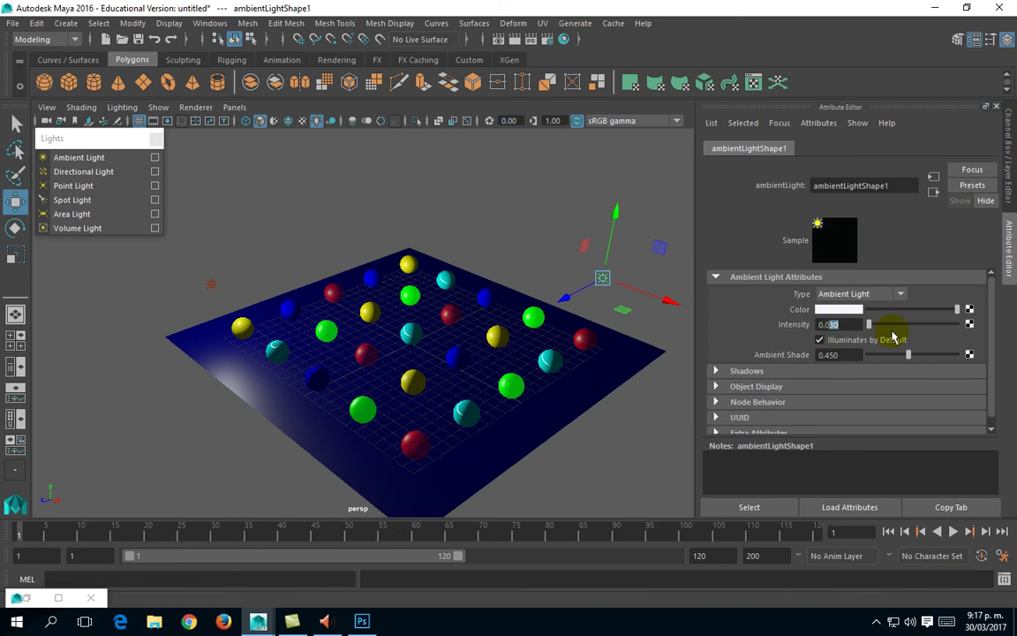
pyautogui.write('0.01')
pyautogui.press('Return')
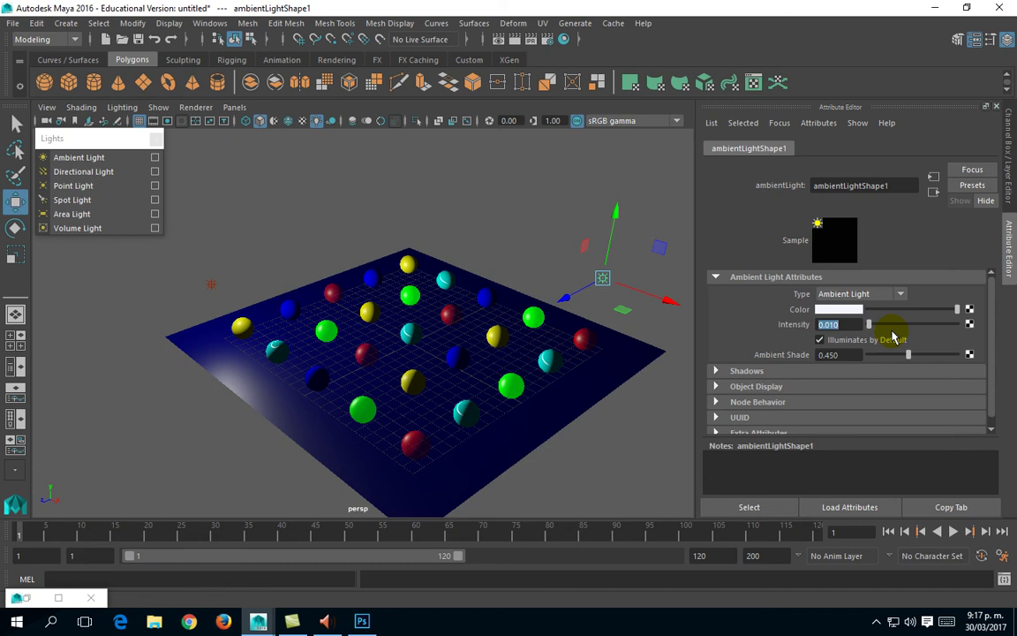
# Render the frame with the ambient light at 0.01 and compare it with the stored render
pyautogui.click(515, 42)
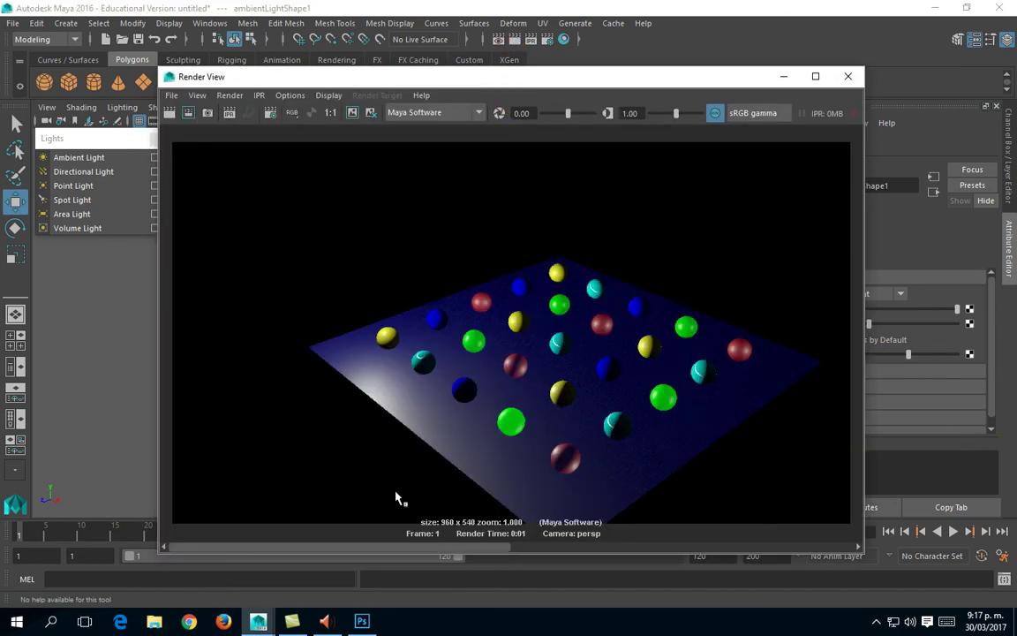
pyautogui.moveTo(415, 549); pyautogui.dragTo(512, 545)
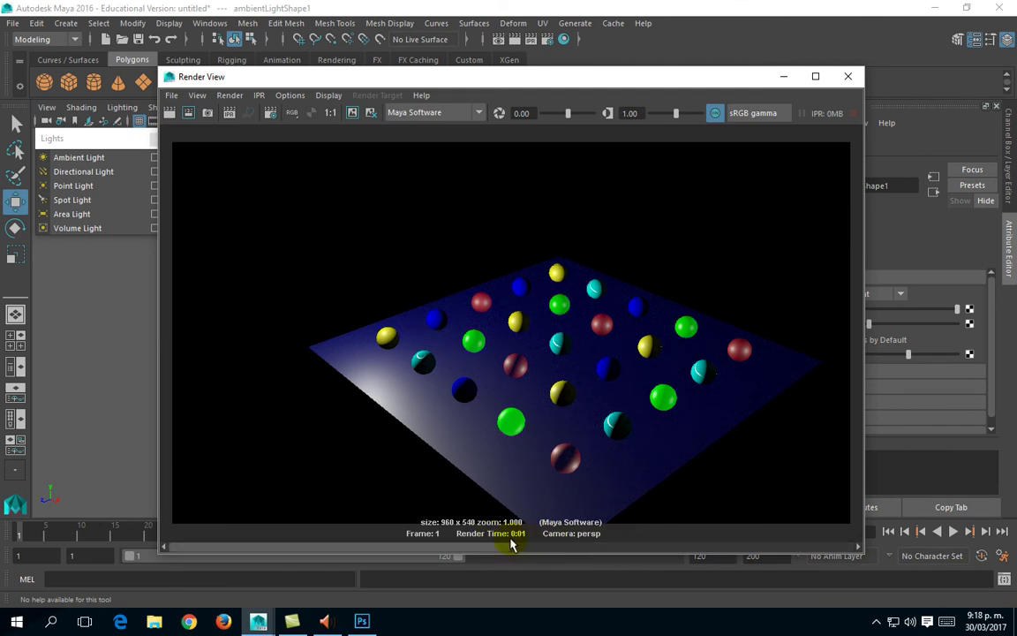
pyautogui.click(848, 77)
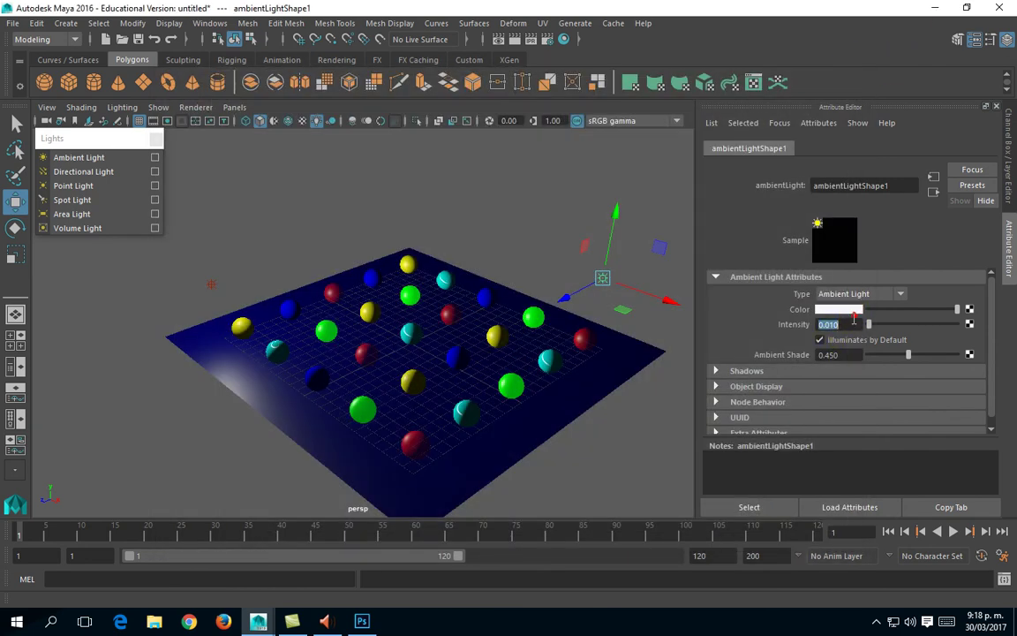
# Select the ambient light beside the plane and delete it from the scene
pyautogui.click(849, 324)
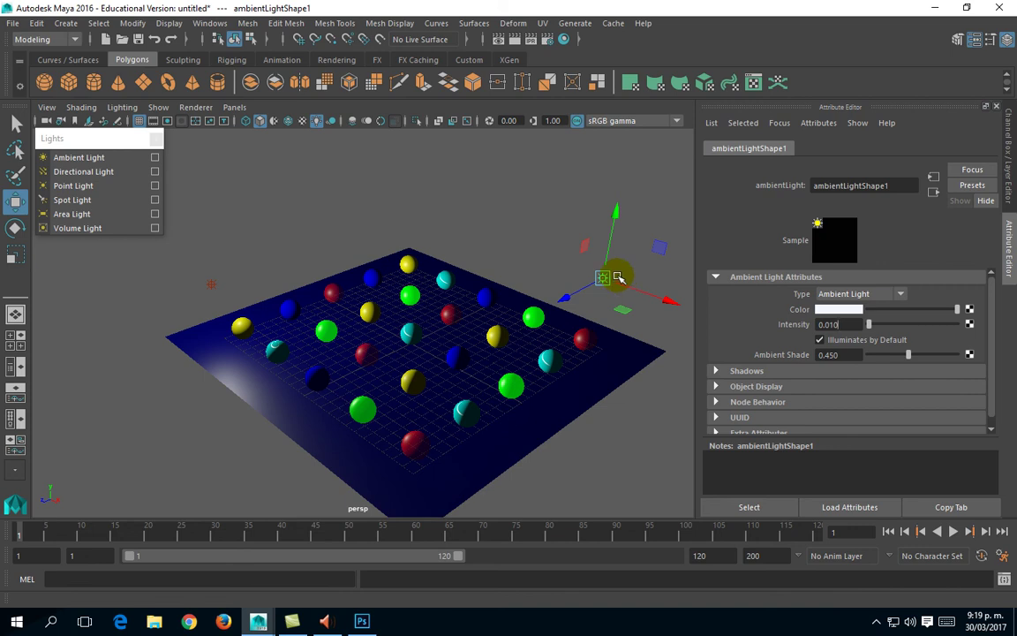
pyautogui.click(607, 277)
pyautogui.click(600, 280)
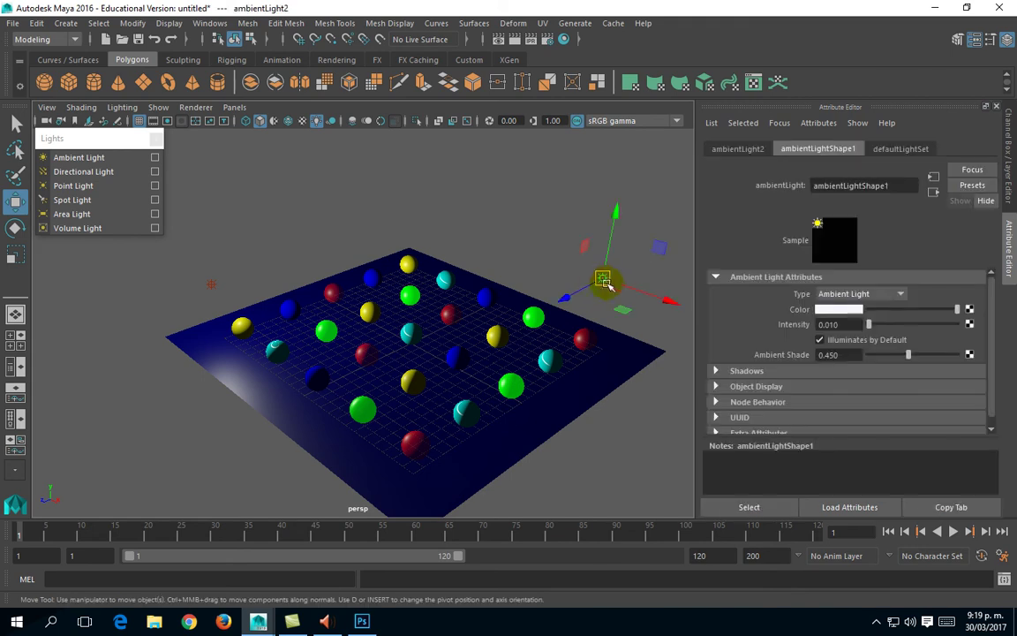
pyautogui.click(603, 283)
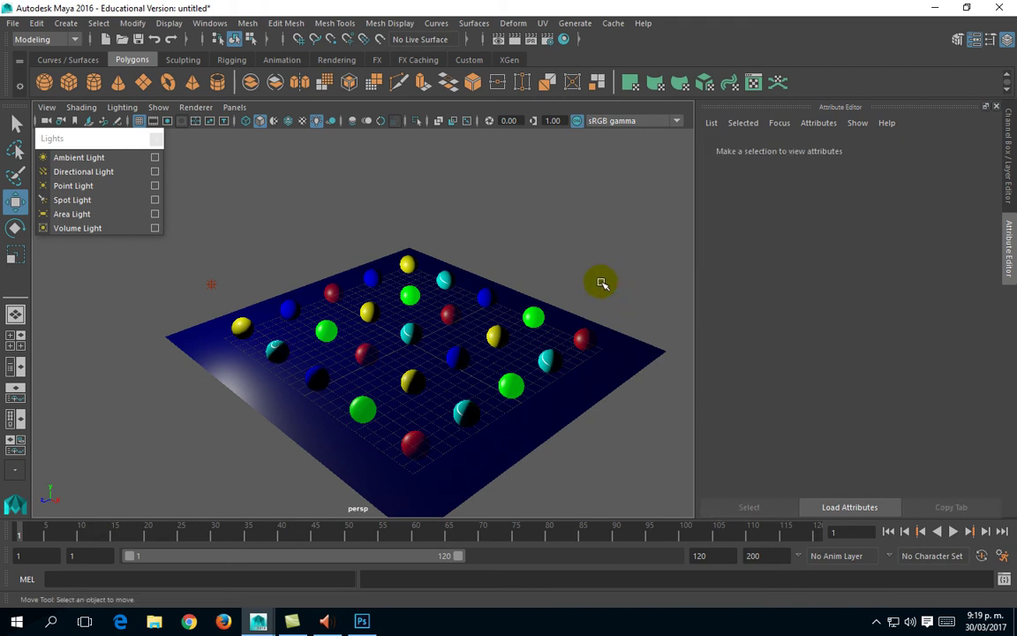
# Render the scene with only the point light and examine the dark sides of the spheres up close
pyautogui.click(514, 40)
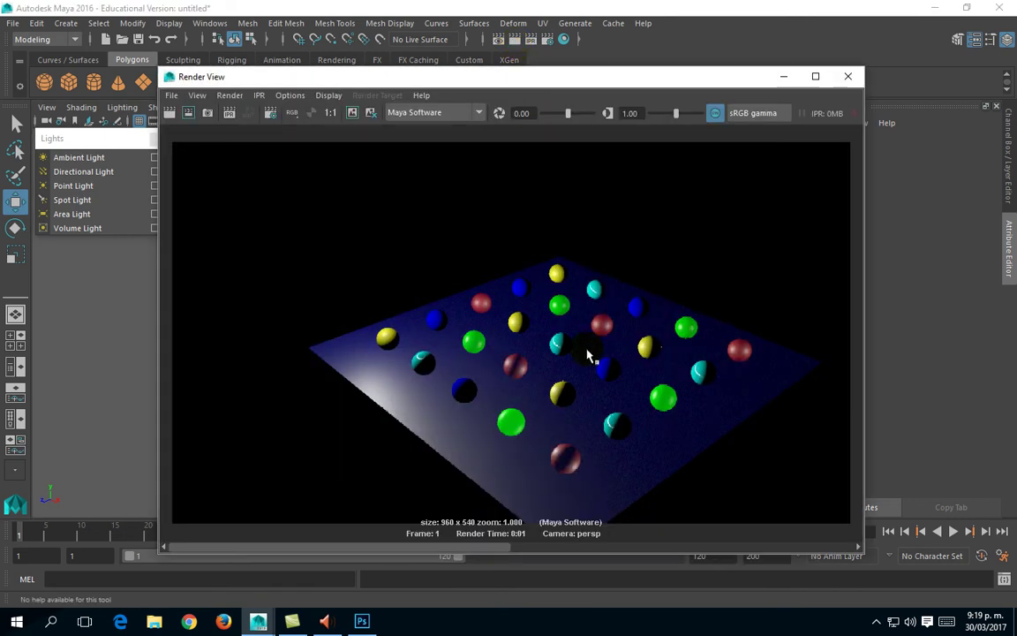
pyautogui.scroll(2, 552, 370)
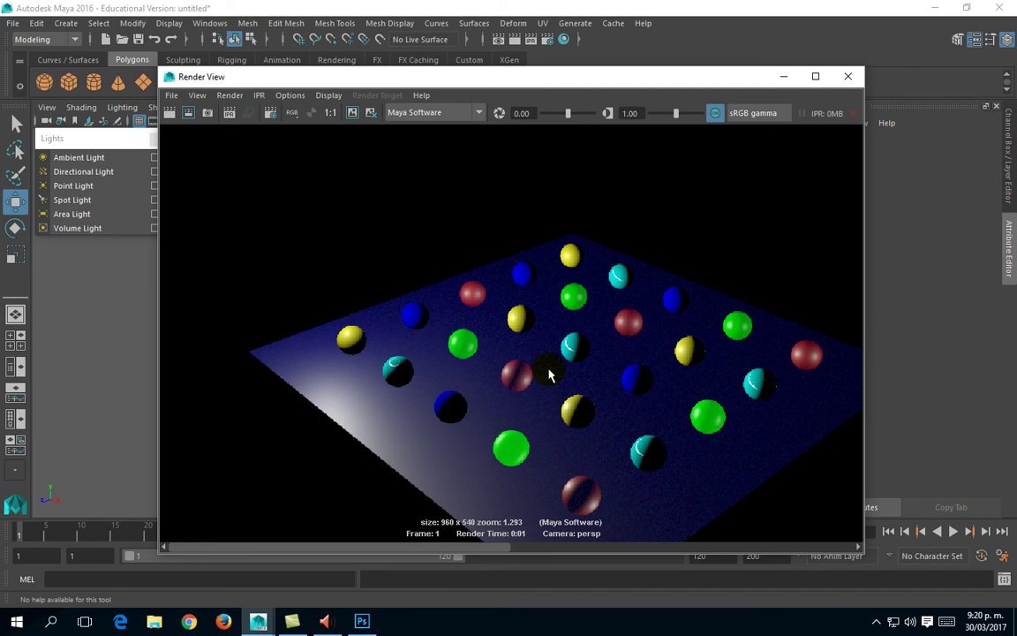
pyautogui.click(834, 94)
pyautogui.click(848, 76)
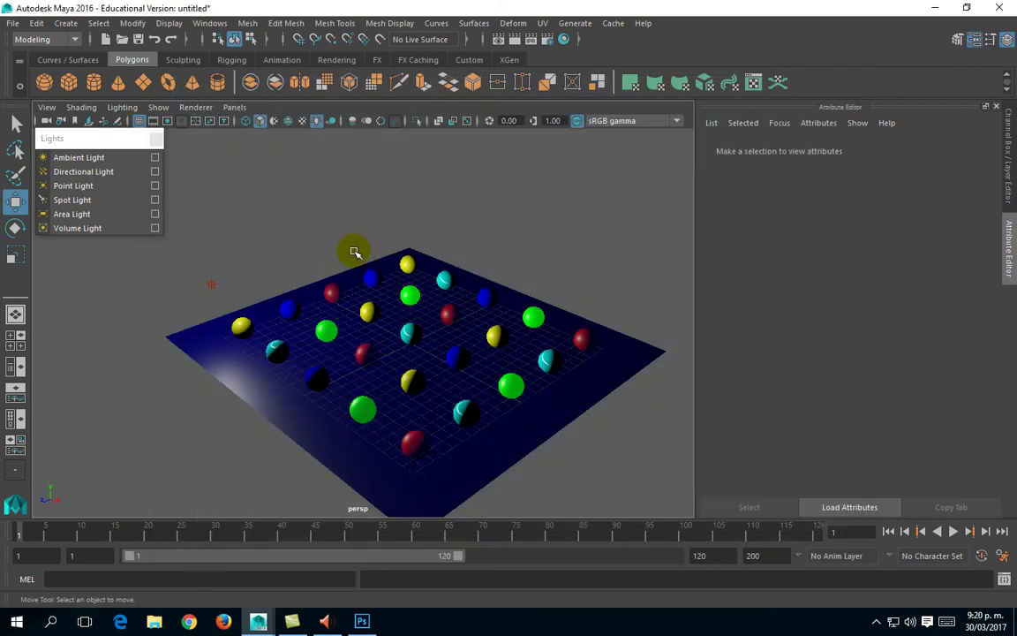
# Select the point light and expand its shadow attributes to examine the shadow color and depth map shadow settings
pyautogui.click(204, 281)
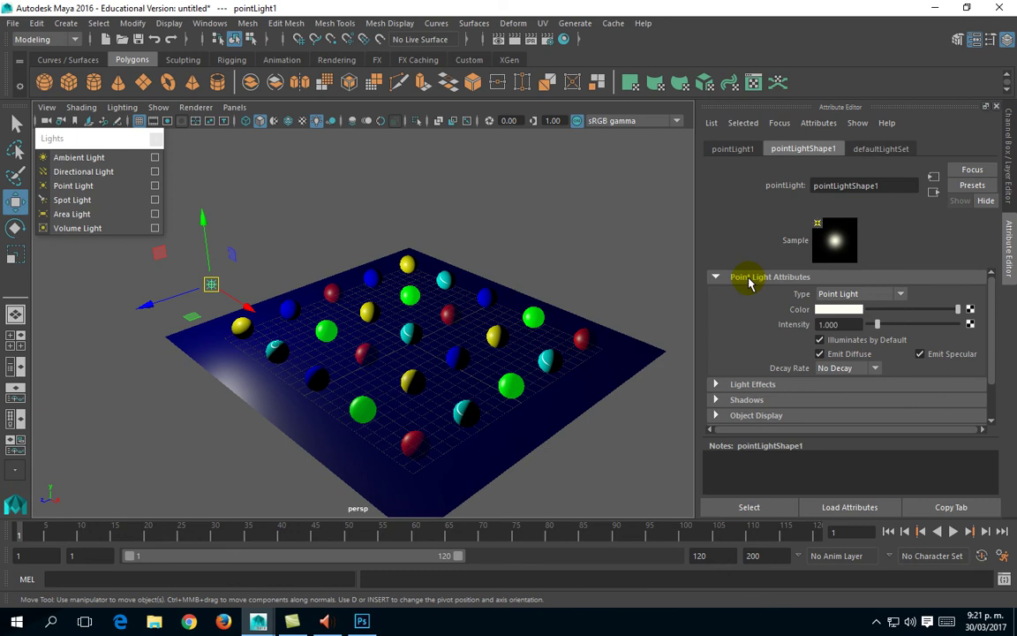
pyautogui.click(747, 400)
pyautogui.scroll(-2, 755, 389)
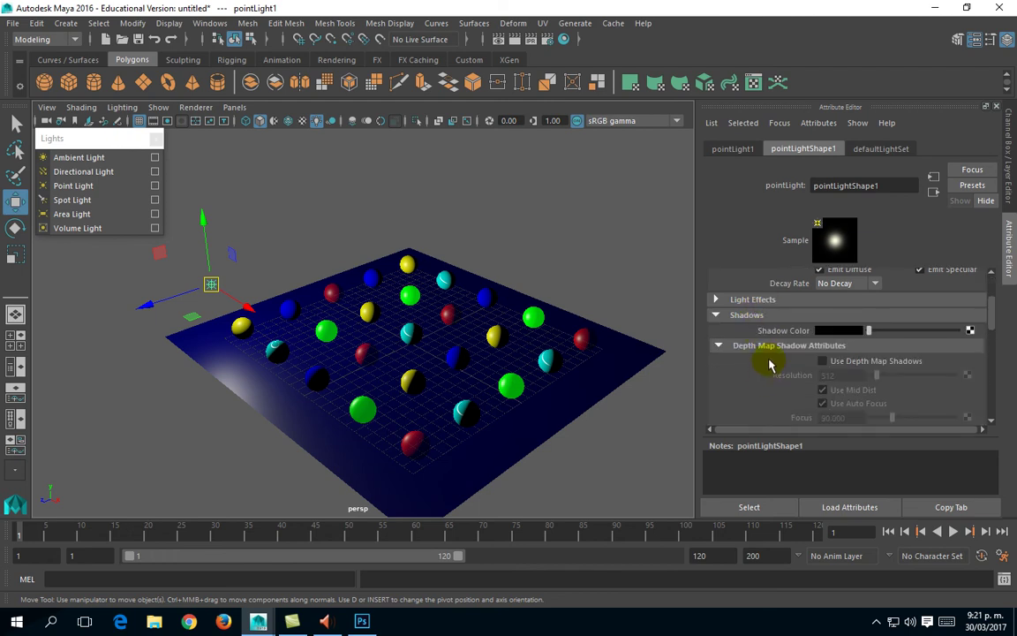
pyautogui.click(839, 333)
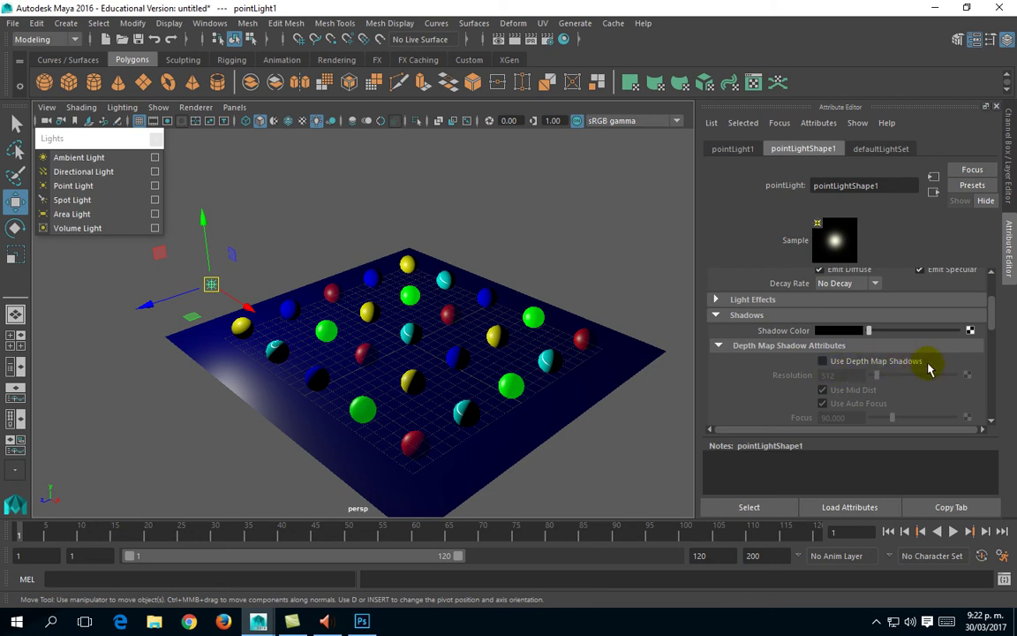
# Turn on depth map shadows for the point light and render the scene to examine the cast shadows
pyautogui.click(823, 363)
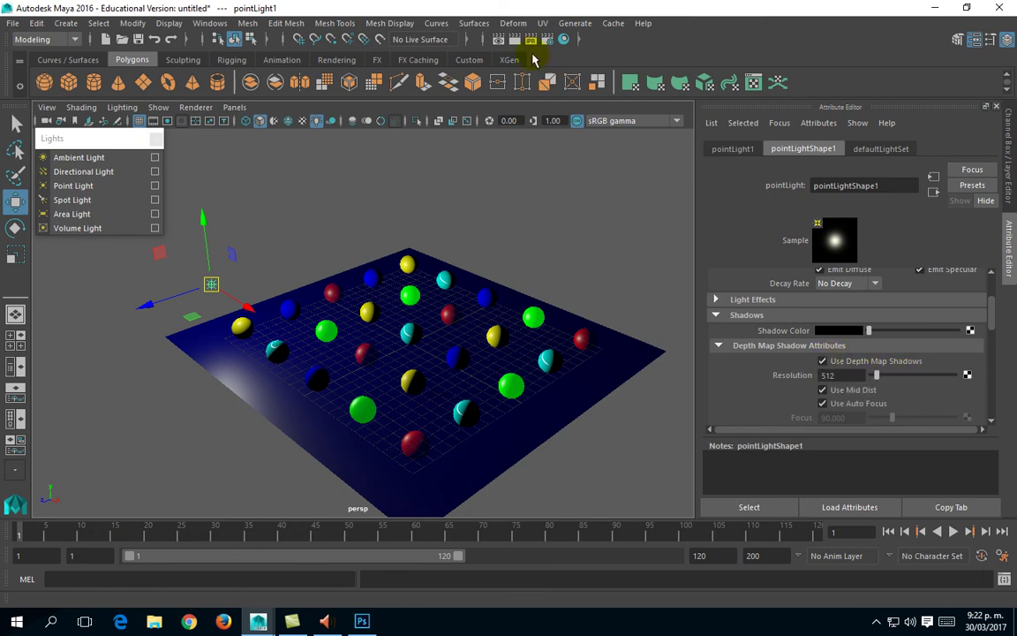
pyautogui.click(520, 40)
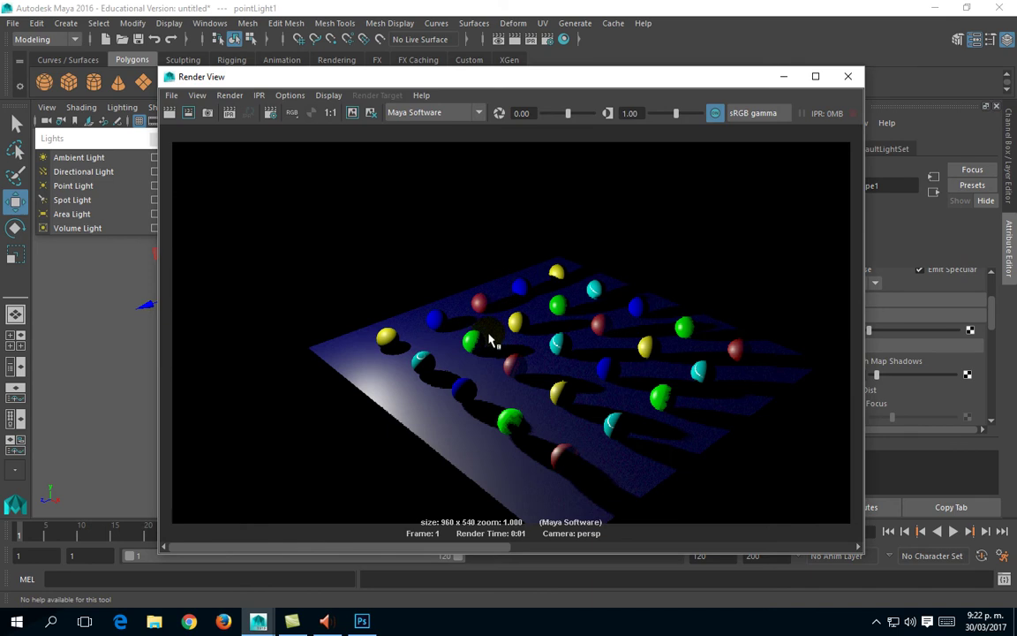
pyautogui.click(847, 80)
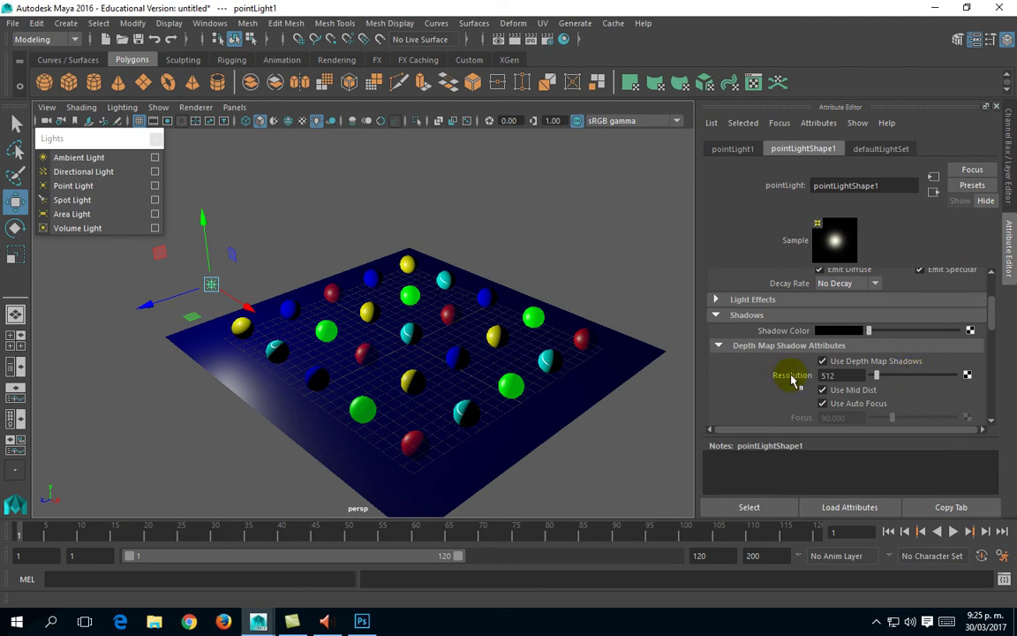
# Set the depth map shadow resolution to 30 and render a closer view of the spheres
pyautogui.click(836, 375)
pyautogui.moveTo(836, 375); pyautogui.dragTo(781, 378)
pyautogui.write('30')
pyautogui.press('Return')
pyautogui.scroll(3, 320, 390)
pyautogui.keyDown('alt'); pyautogui.moveTo(320, 391); pyautogui.dragTo(293, 347, button='middle'); pyautogui.keyUp('alt')
pyautogui.scroll(2, 335, 340)
pyautogui.scroll(2, 406, 265)
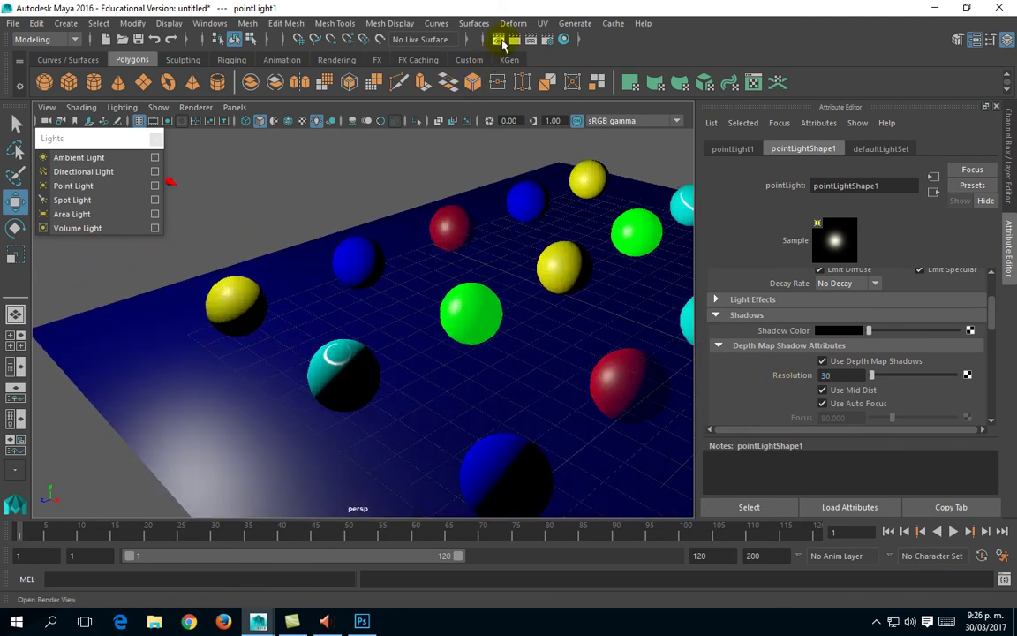
pyautogui.click(509, 40)
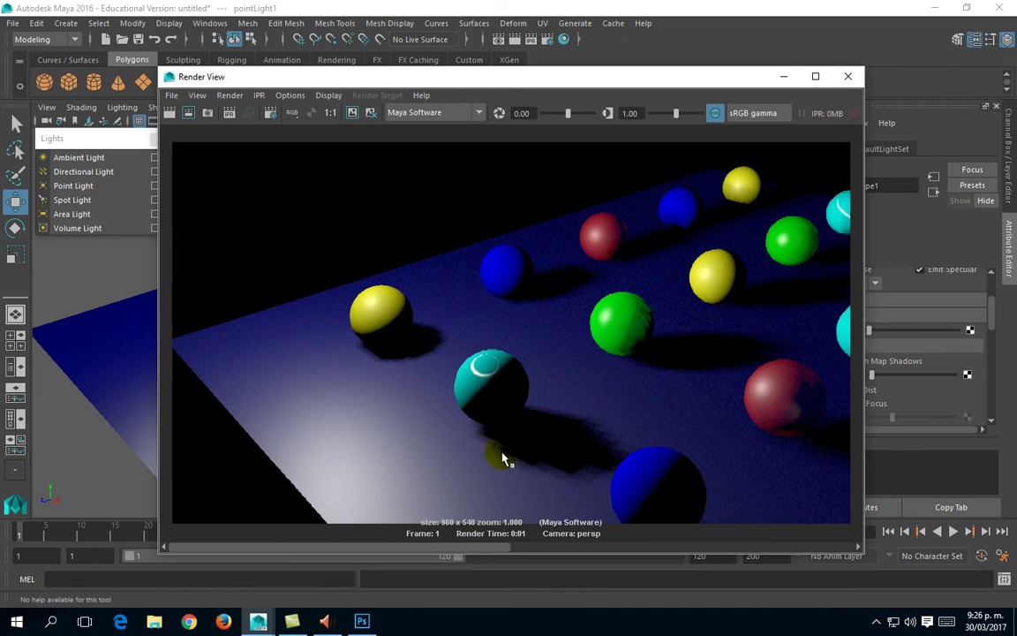
pyautogui.click(848, 76)
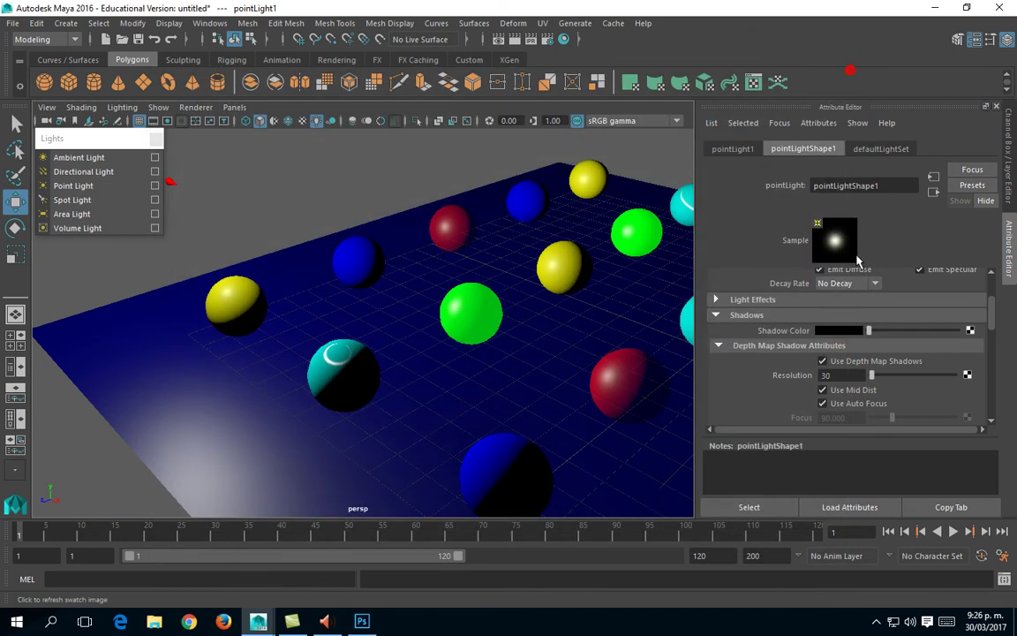
# Set the depth map shadow resolution to 1024 and render the spheres to examine the shadow edges
pyautogui.click(830, 375)
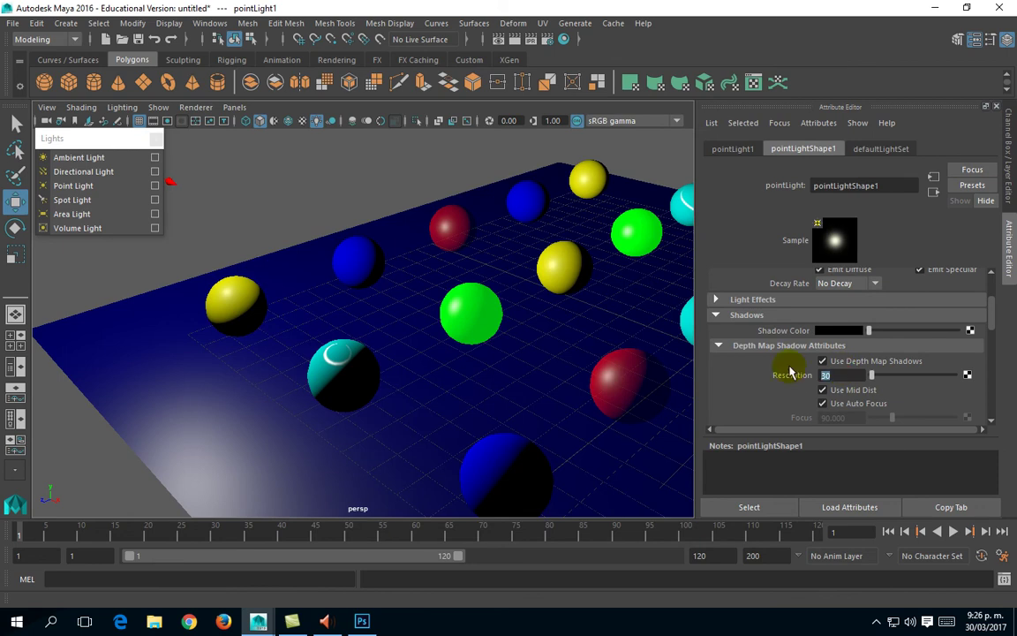
pyautogui.write('1024')
pyautogui.press('Return')
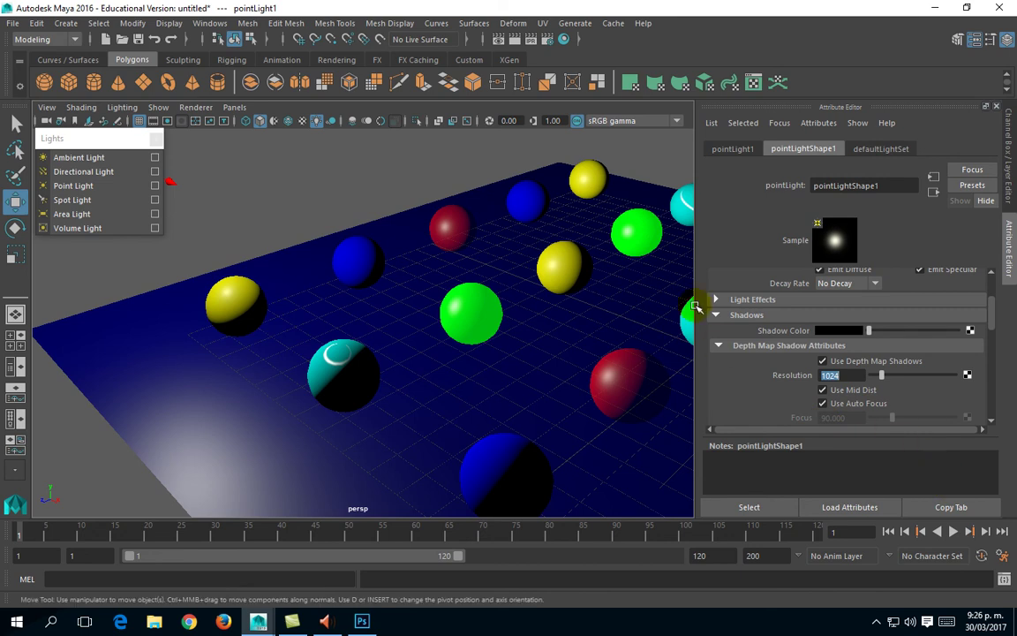
pyautogui.click(514, 39)
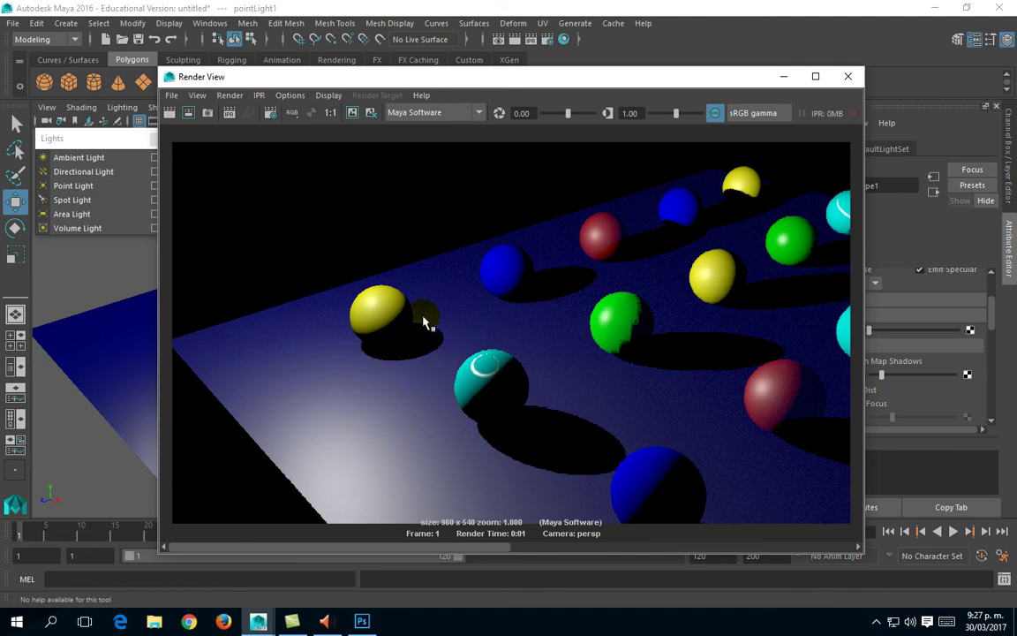
pyautogui.click(848, 77)
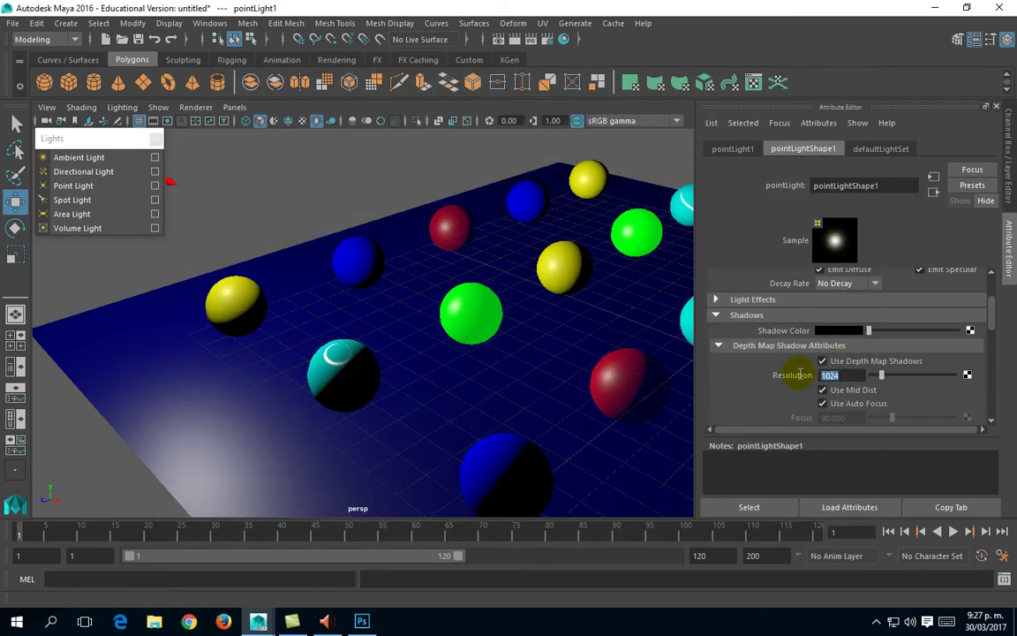
# Set the depth map shadow resolution to 50 and render the spheres again
pyautogui.write('50')
pyautogui.press('Return')
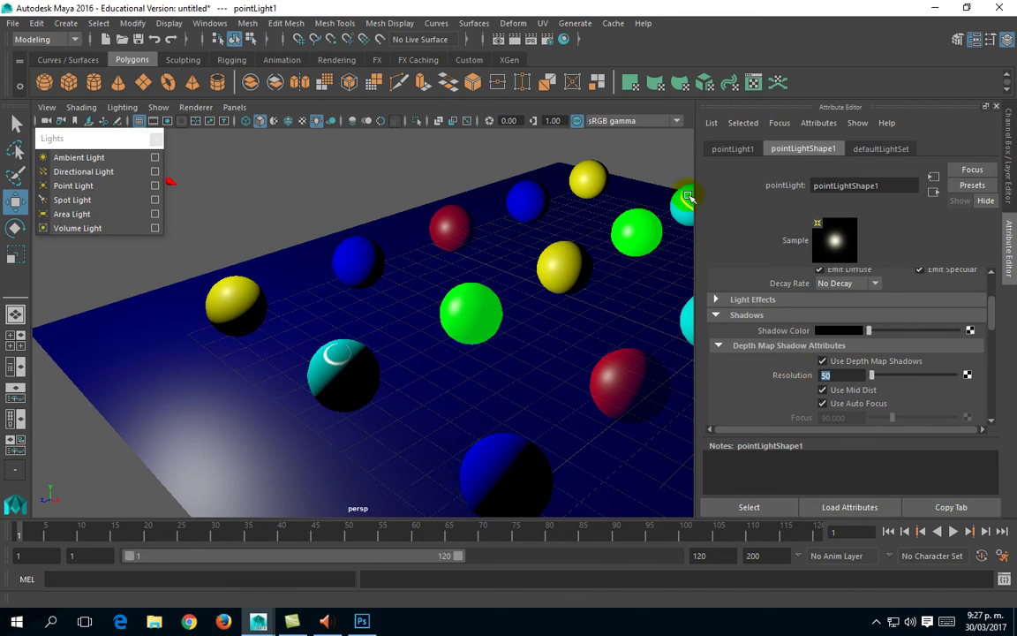
pyautogui.click(510, 42)
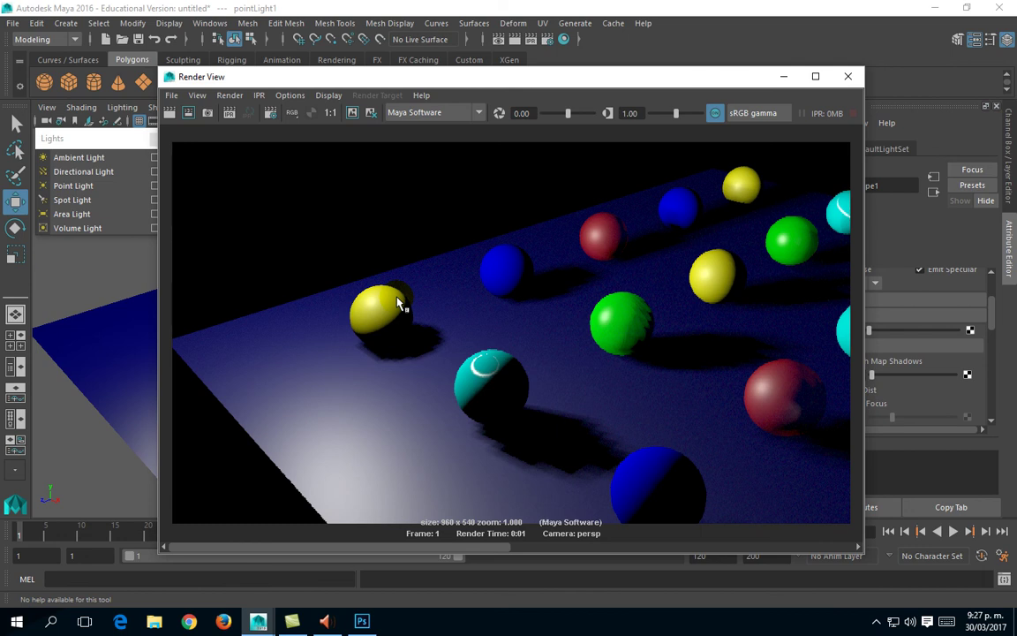
pyautogui.click(780, 80)
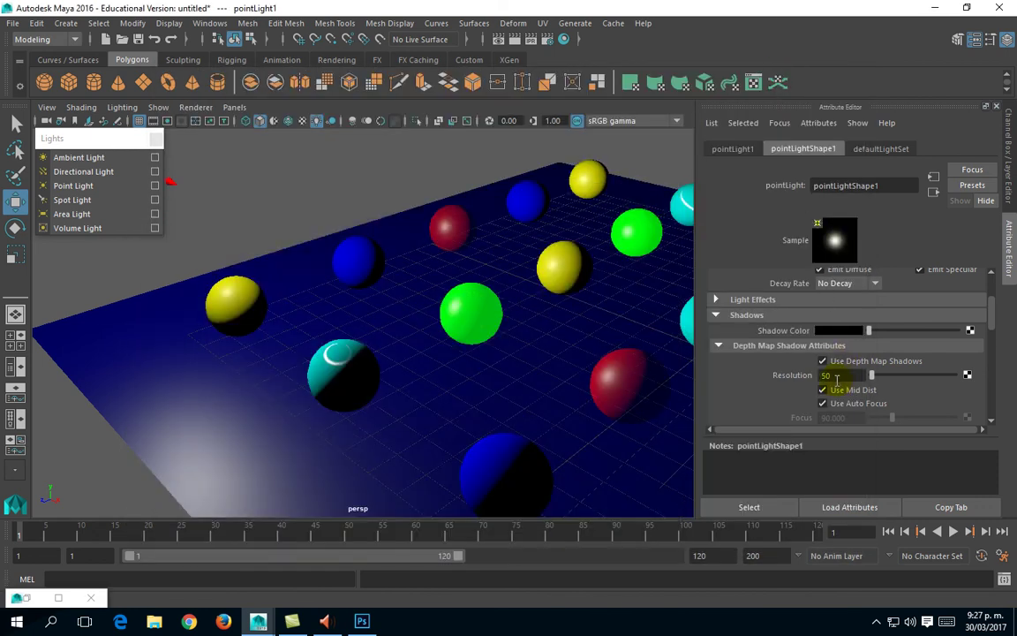
# Raise the depth map shadow filter size to 3 in stages, rendering the spheres after each change
pyautogui.scroll(-3, 830, 376)
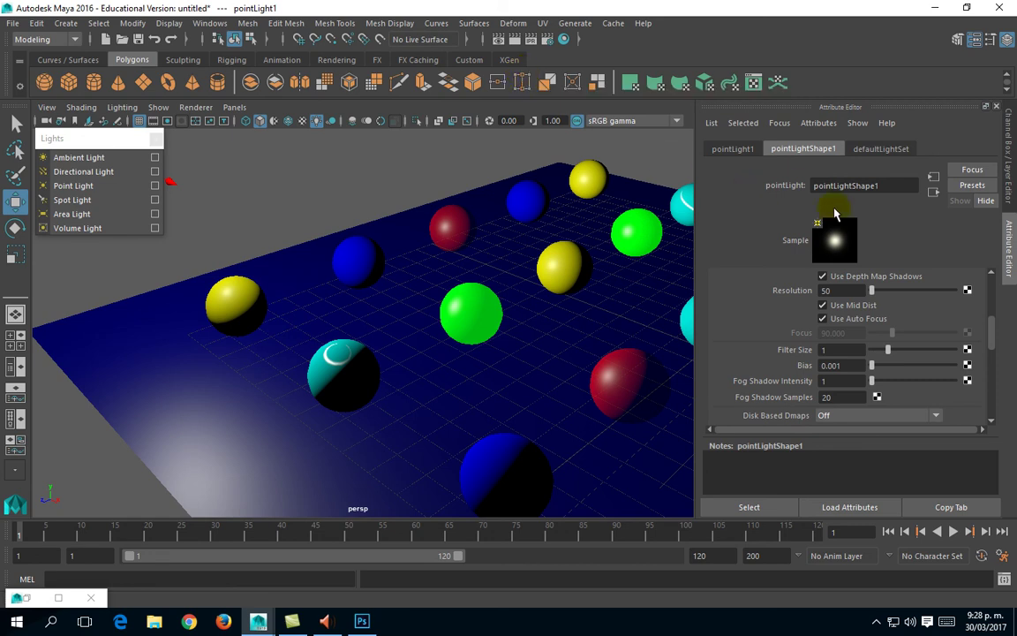
pyautogui.click(904, 352)
pyautogui.click(514, 40)
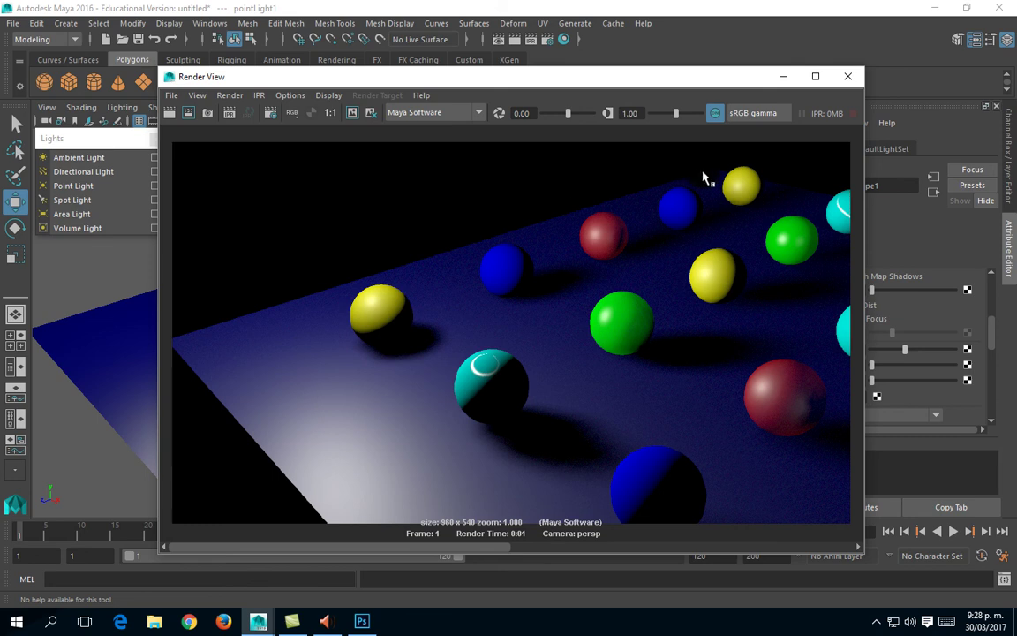
pyautogui.click(846, 75)
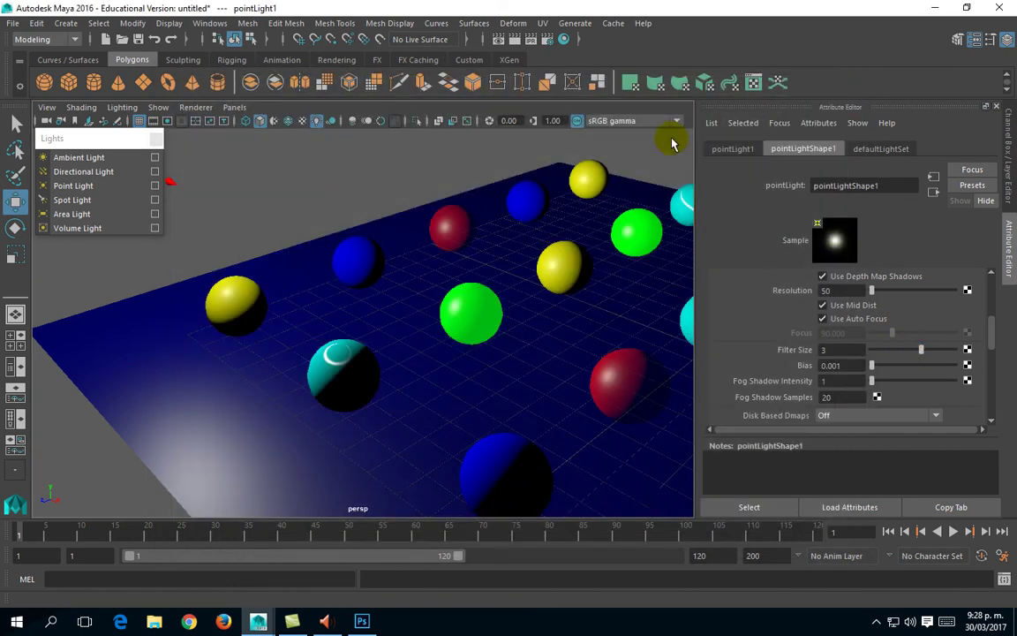
pyautogui.click(510, 39)
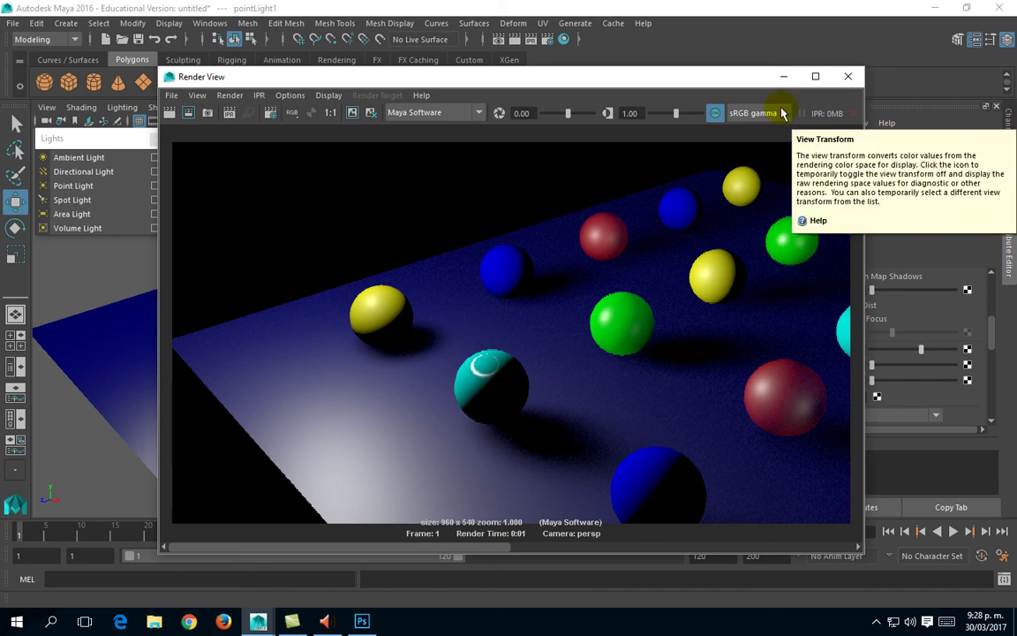
pyautogui.click(847, 76)
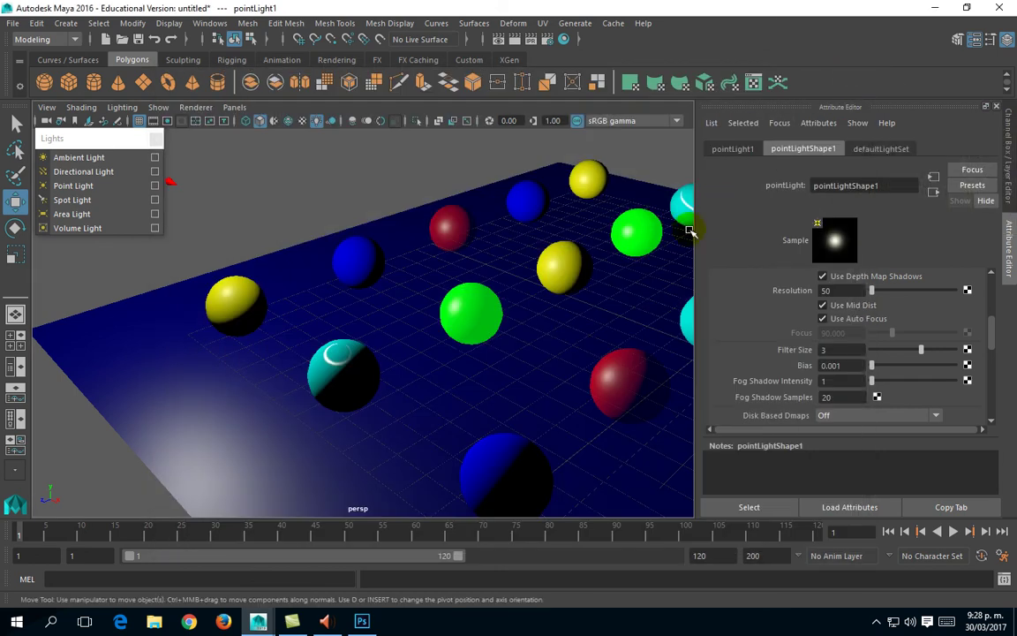
# Render the spheres again with the current filter size, including a close-up of the cyan sphere's shadow
pyautogui.click(515, 39)
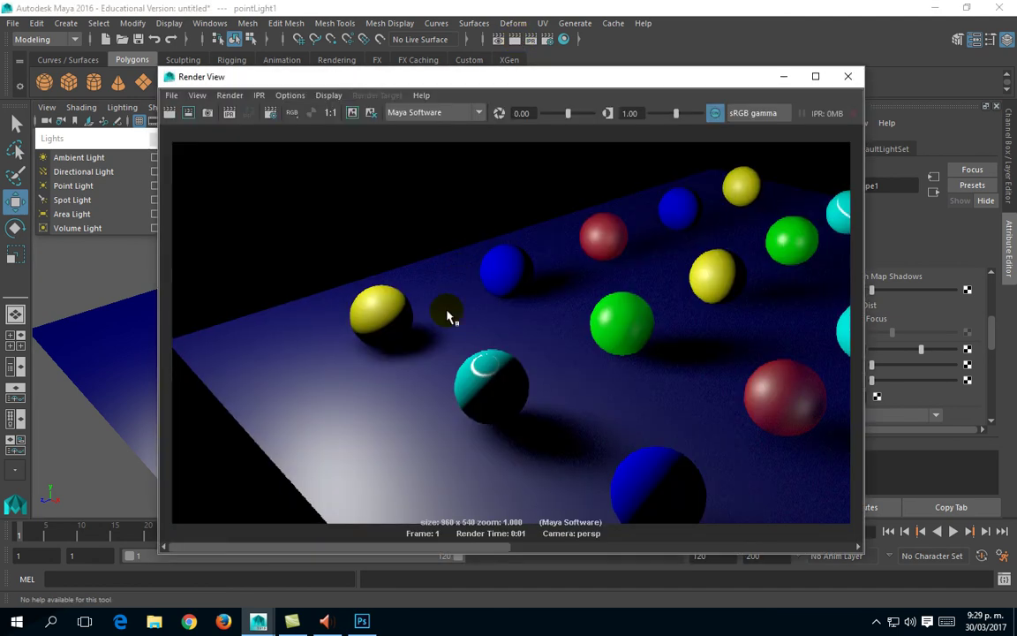
pyautogui.click(847, 76)
pyautogui.scroll(5, 431, 367)
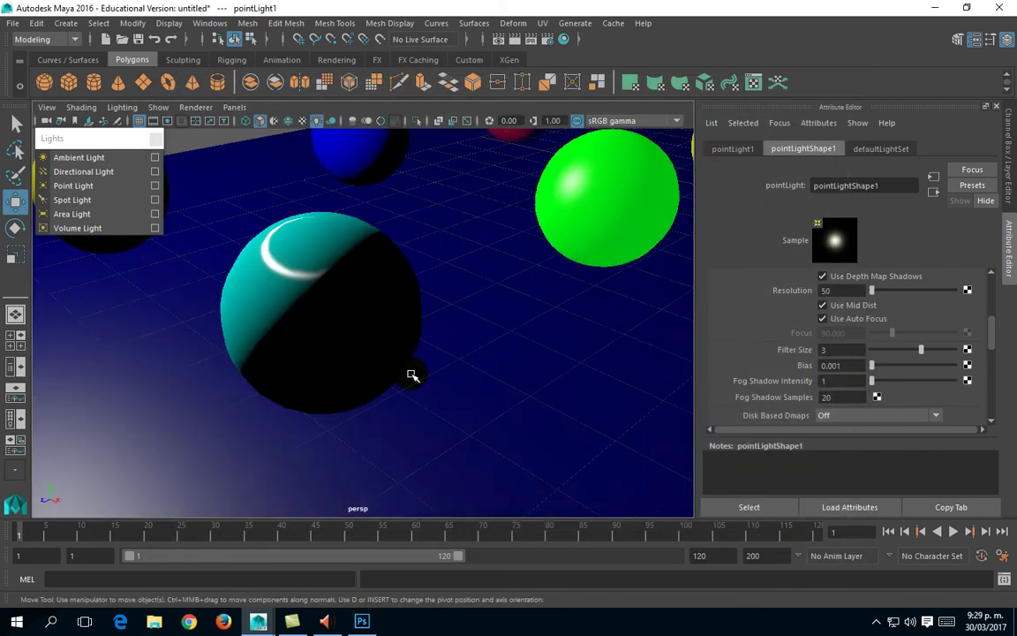
pyautogui.keyDown('alt'); pyautogui.moveTo(398, 347); pyautogui.dragTo(386, 345, button='middle'); pyautogui.keyUp('alt')
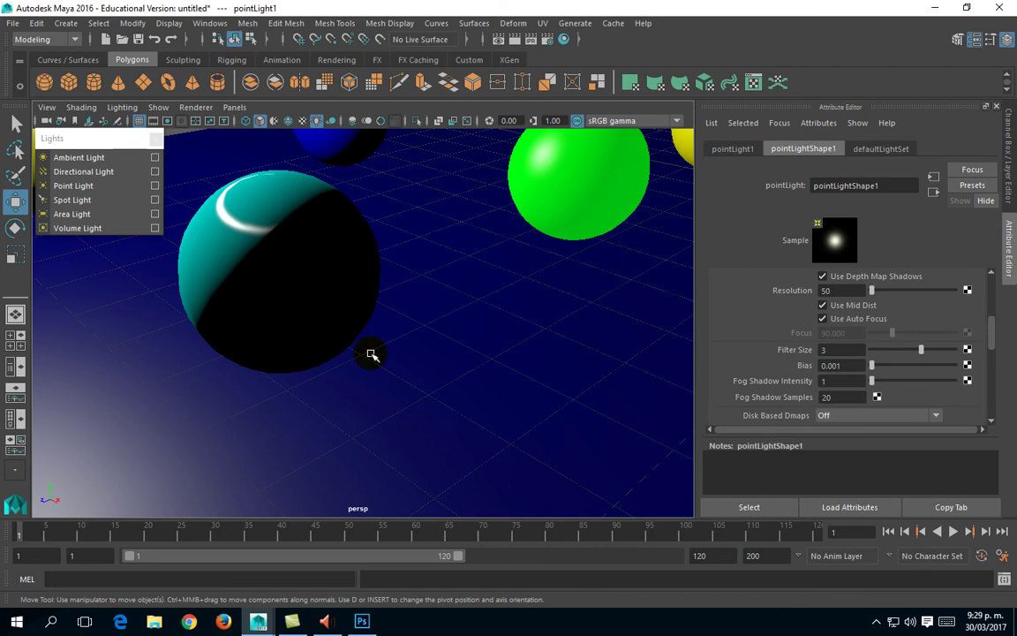
pyautogui.click(513, 42)
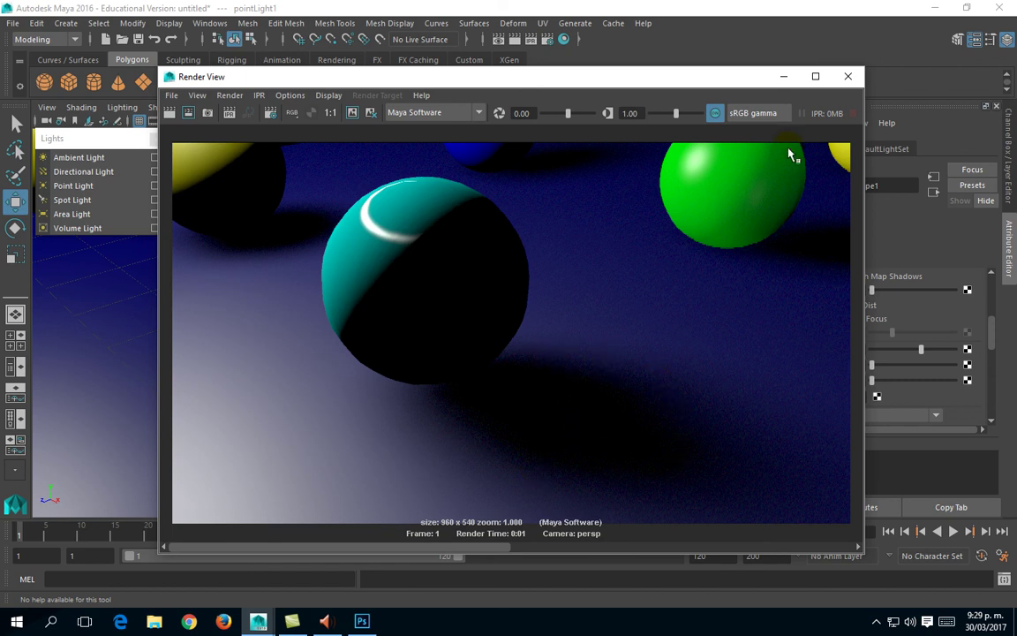
pyautogui.click(848, 78)
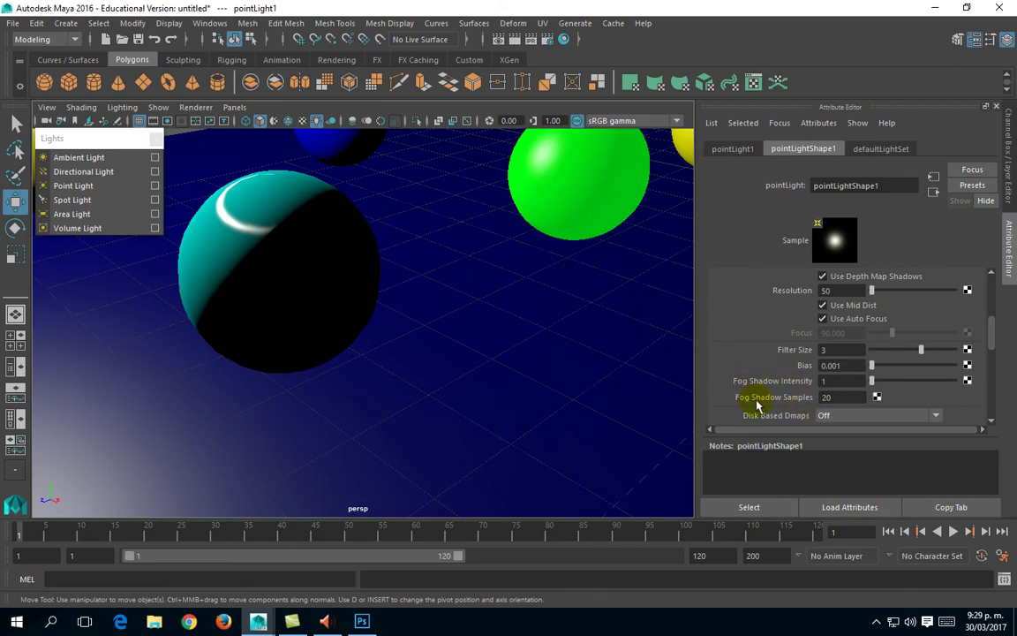
# Open the fog shadow samples and fog shadow intensity values for editing and render the cyan sphere's close-up
pyautogui.doubleClick(829, 397)
pyautogui.click(821, 397)
pyautogui.press('BackSpace')
pyautogui.click(831, 382)
pyautogui.click(515, 40)
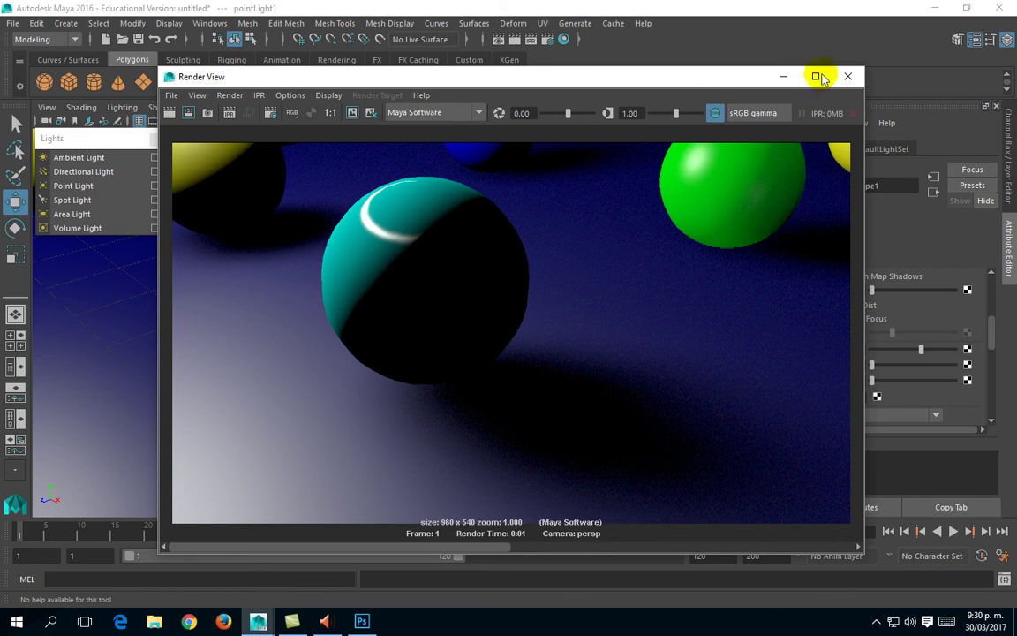
pyautogui.click(847, 76)
# Render a wider view of the spheres and the plane to examine their shadows
pyautogui.scroll(-3, 430, 405)
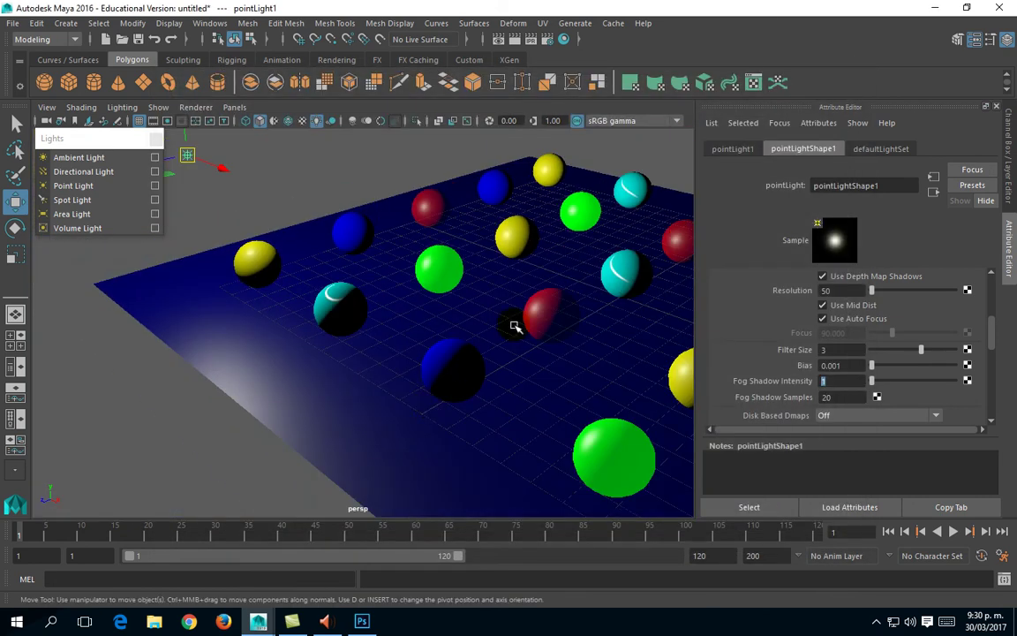
pyautogui.click(516, 42)
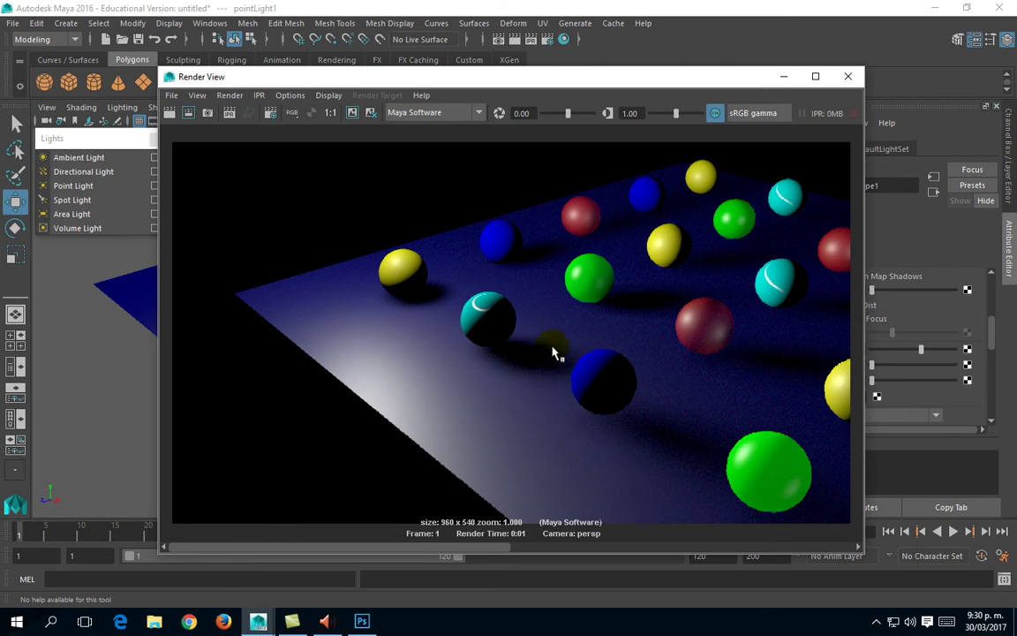
pyautogui.click(848, 78)
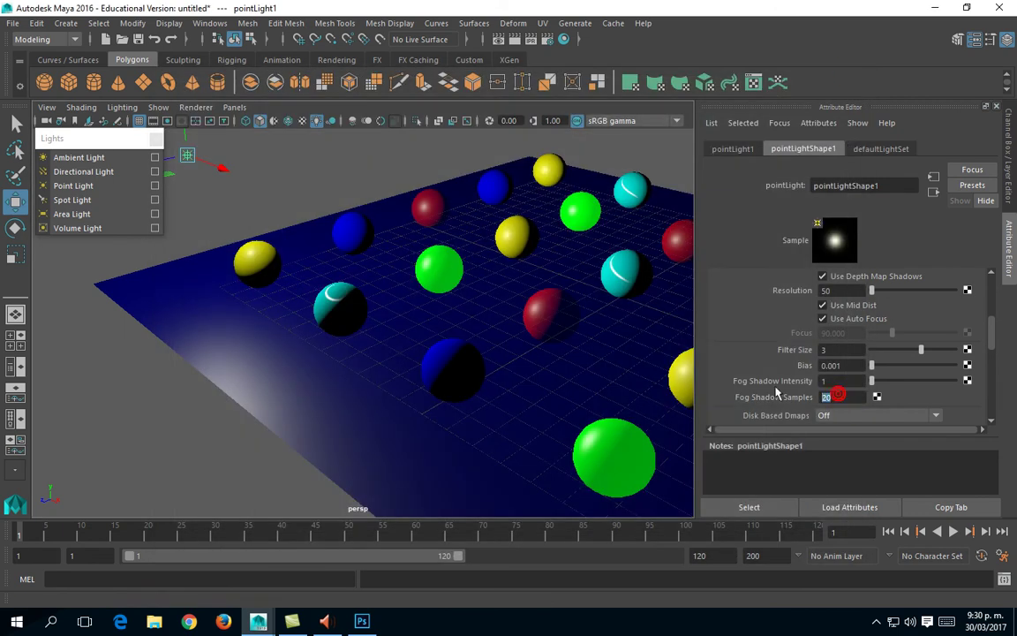
# Set the fog shadow samples to 50 and check the spheres in the render view
pyautogui.write('50')
pyautogui.press('Return')
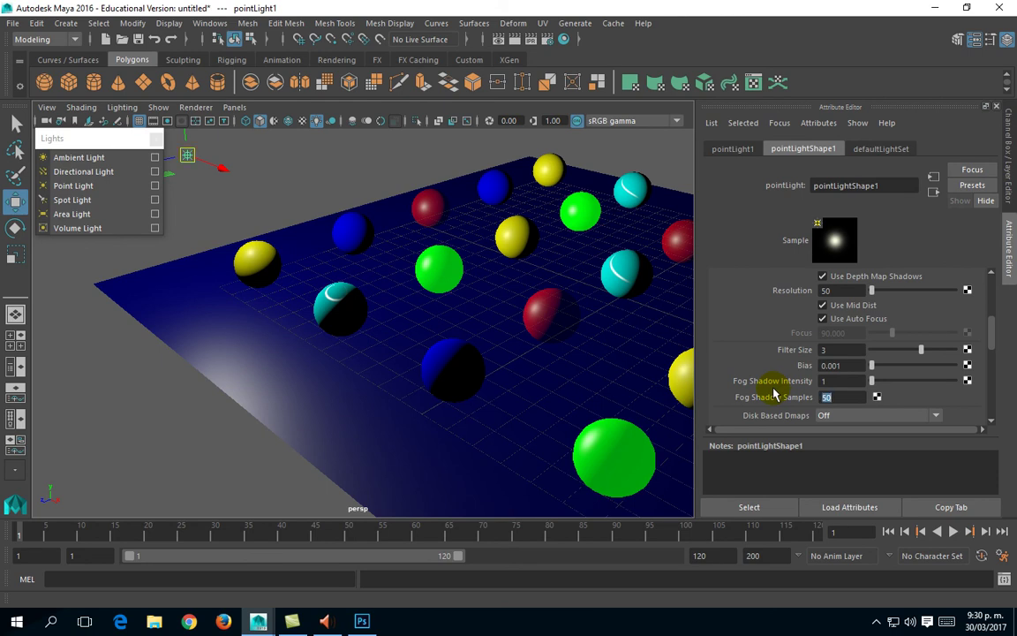
pyautogui.click(499, 39)
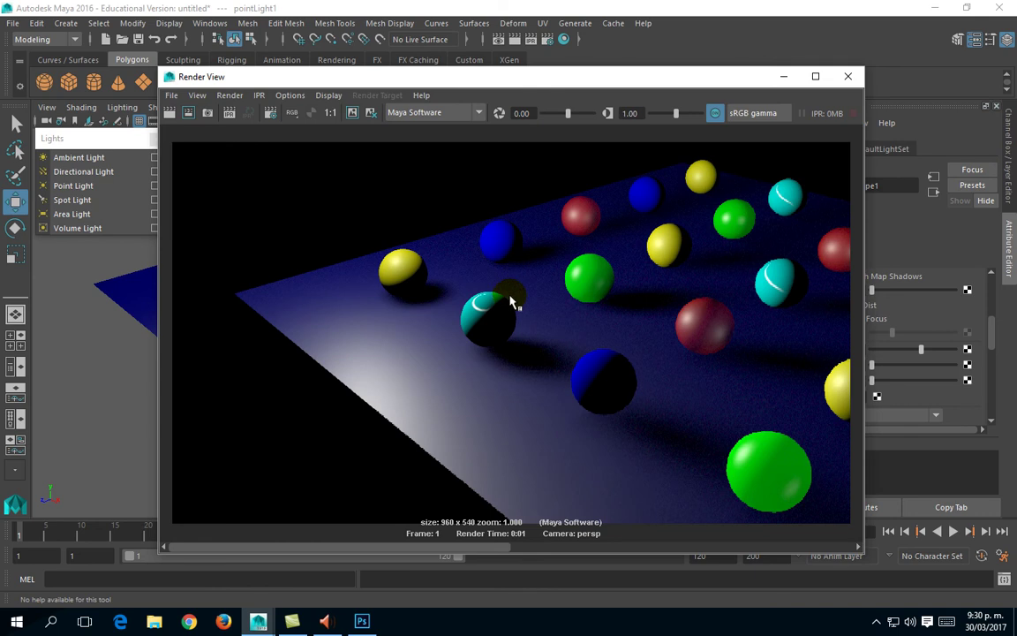
pyautogui.click(848, 76)
# Set the fog shadow intensity to 3 and render the spheres to examine the shadows
pyautogui.doubleClick(843, 381)
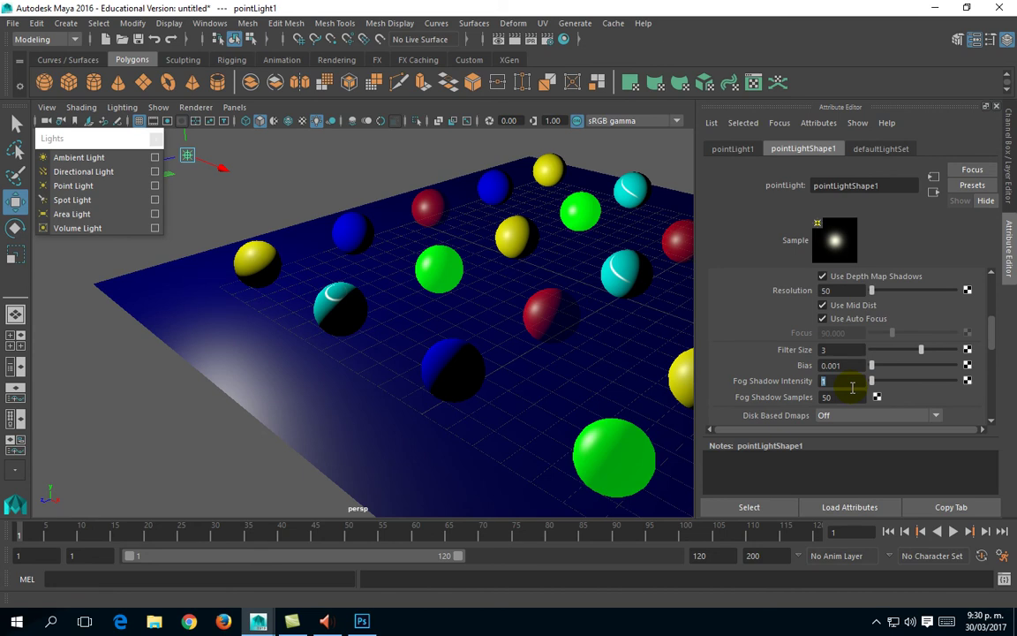
pyautogui.write('3')
pyautogui.click(846, 390)
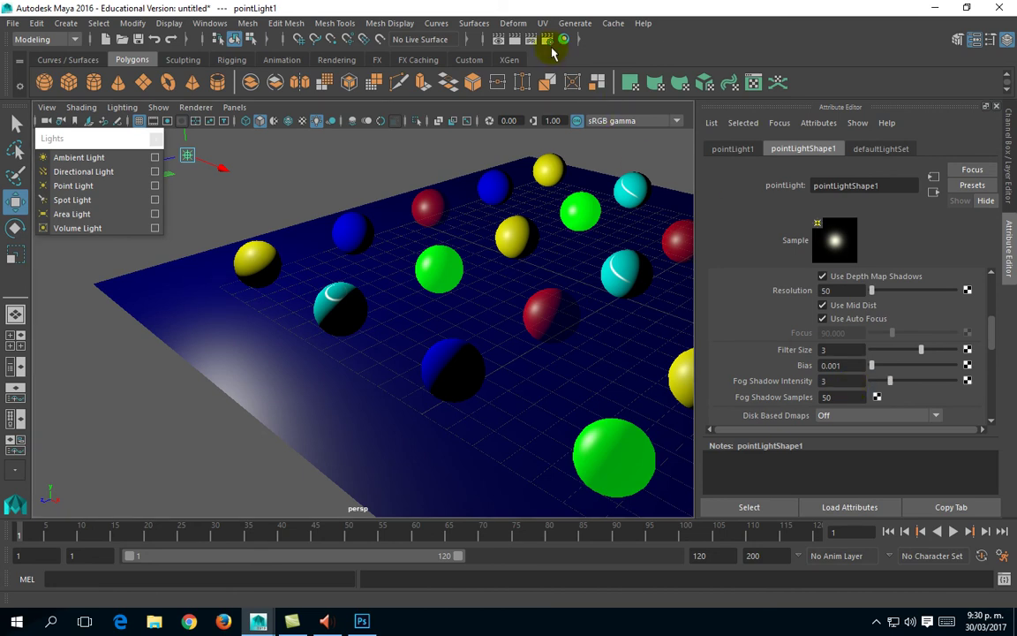
pyautogui.click(515, 41)
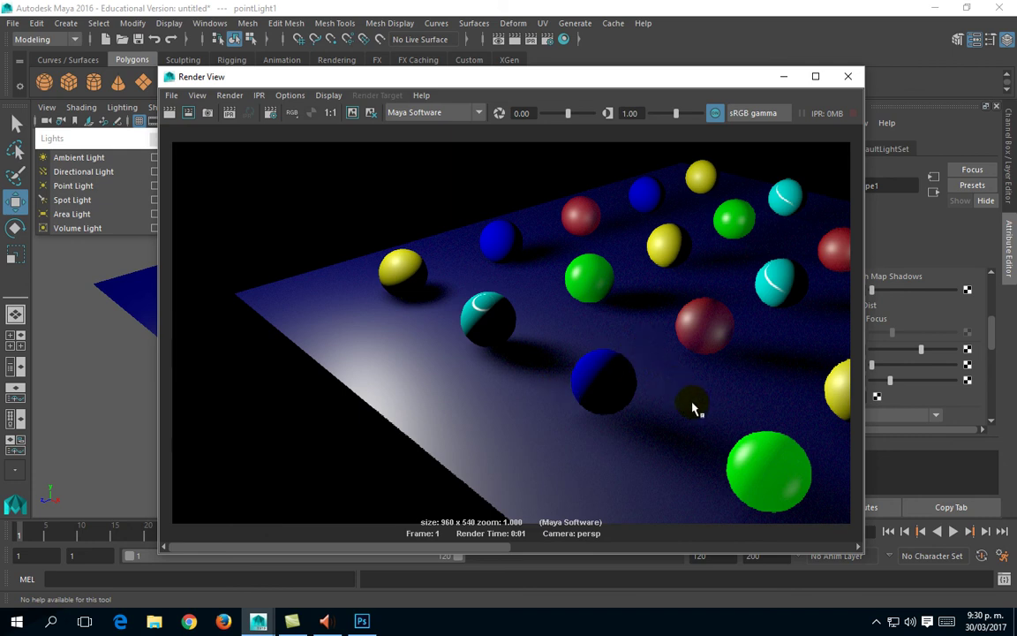
pyautogui.click(849, 78)
# Return the fog shadow intensity to 1 and the fog shadow samples to 20
pyautogui.click(849, 364)
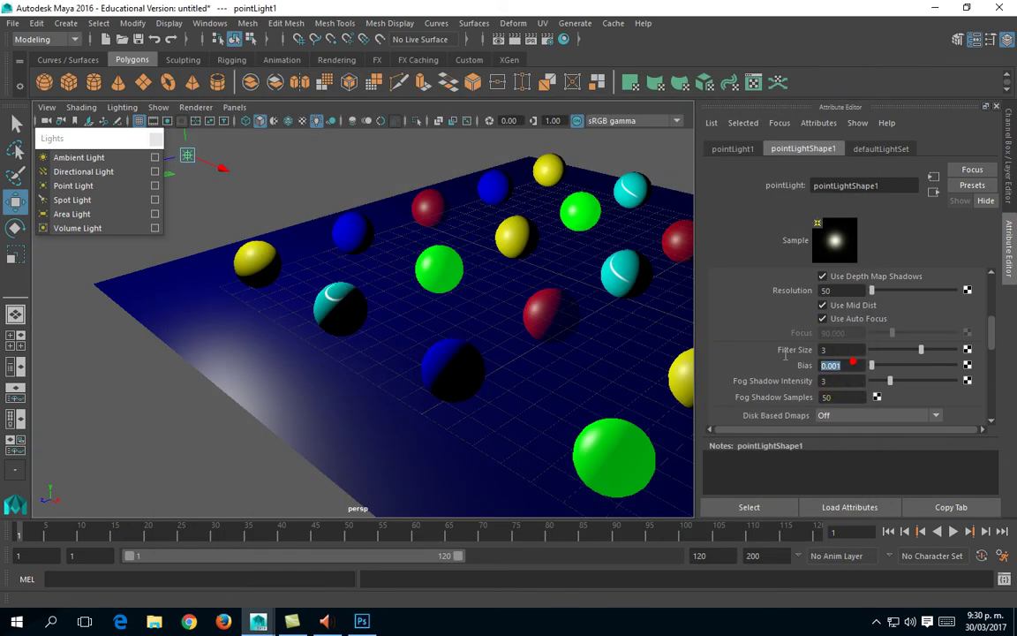
pyautogui.click(874, 381)
pyautogui.doubleClick(848, 397)
pyautogui.write('20')
pyautogui.press('Return')
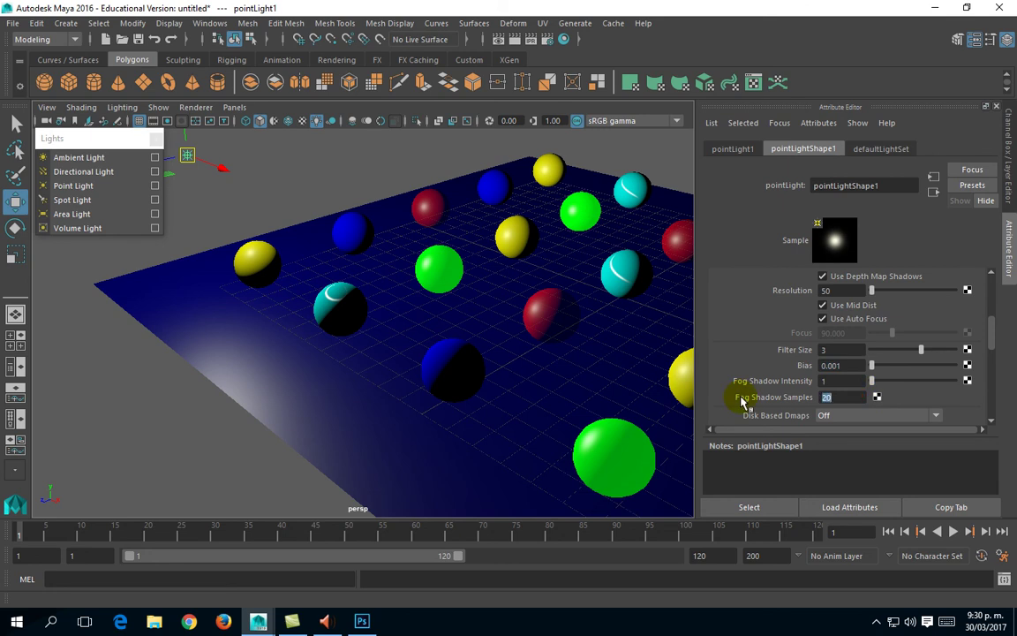
# Set the point light's depth map shadow resolution to 512 and filter size to 1, and render the spheres to check their shadows
pyautogui.click(850, 290)
pyautogui.write('2')
pyautogui.click(784, 290)
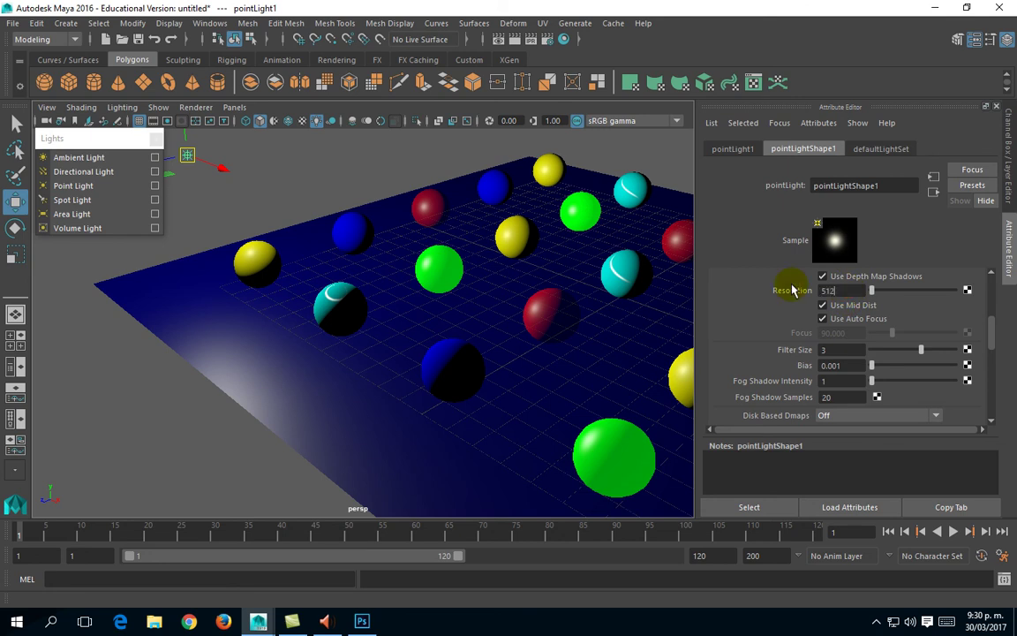
pyautogui.click(888, 350)
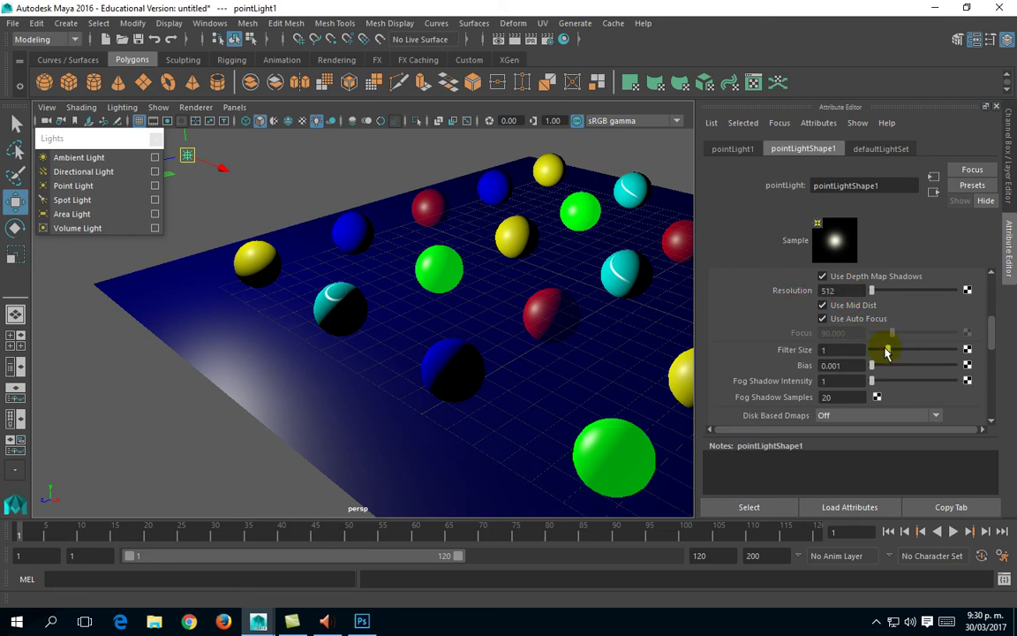
pyautogui.click(499, 39)
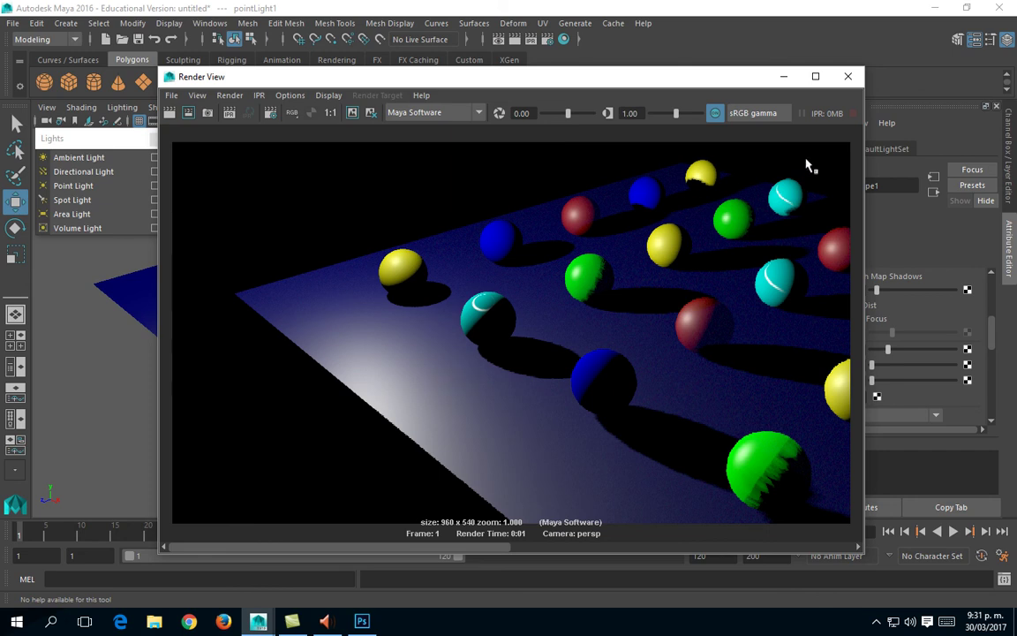
pyautogui.click(847, 77)
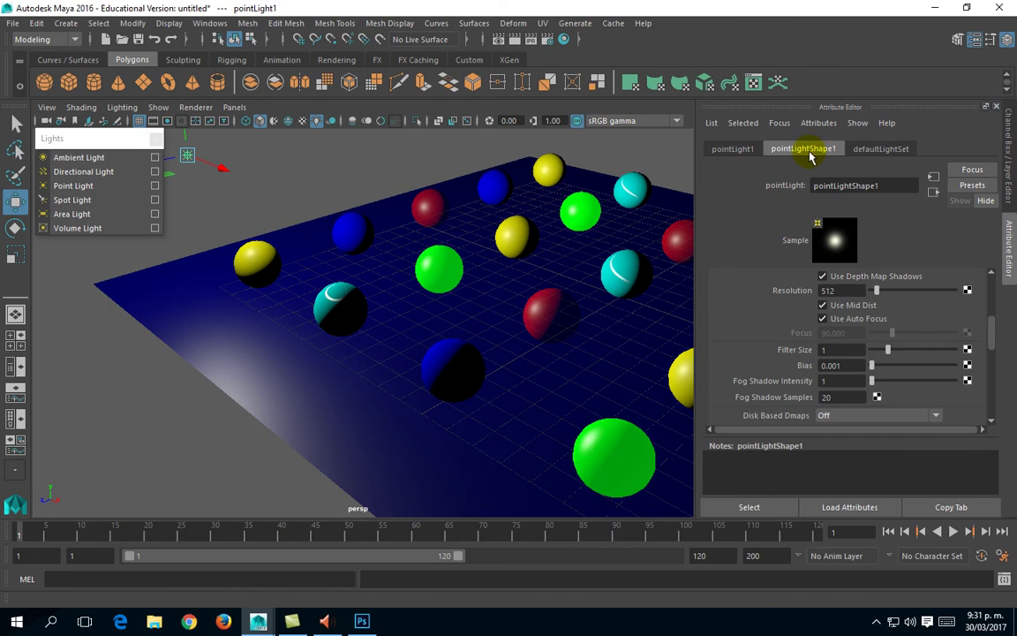
# Raise the depth map shadow bias to 0.164 and render the spheres to examine how their shadows change
pyautogui.click(850, 365)
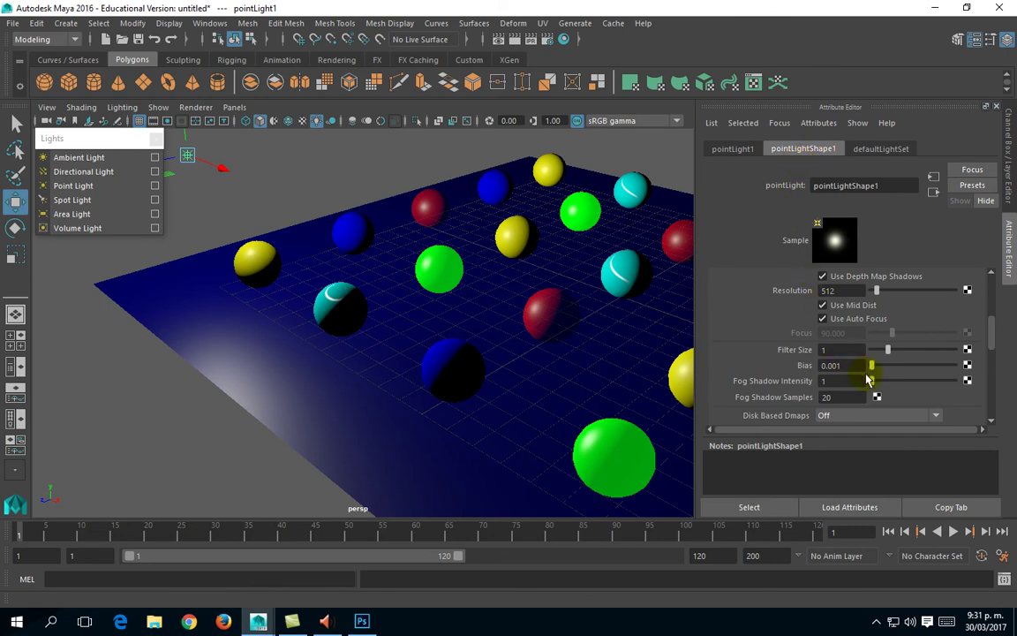
pyautogui.doubleClick(853, 365)
pyautogui.moveTo(886, 369); pyautogui.dragTo(885, 364)
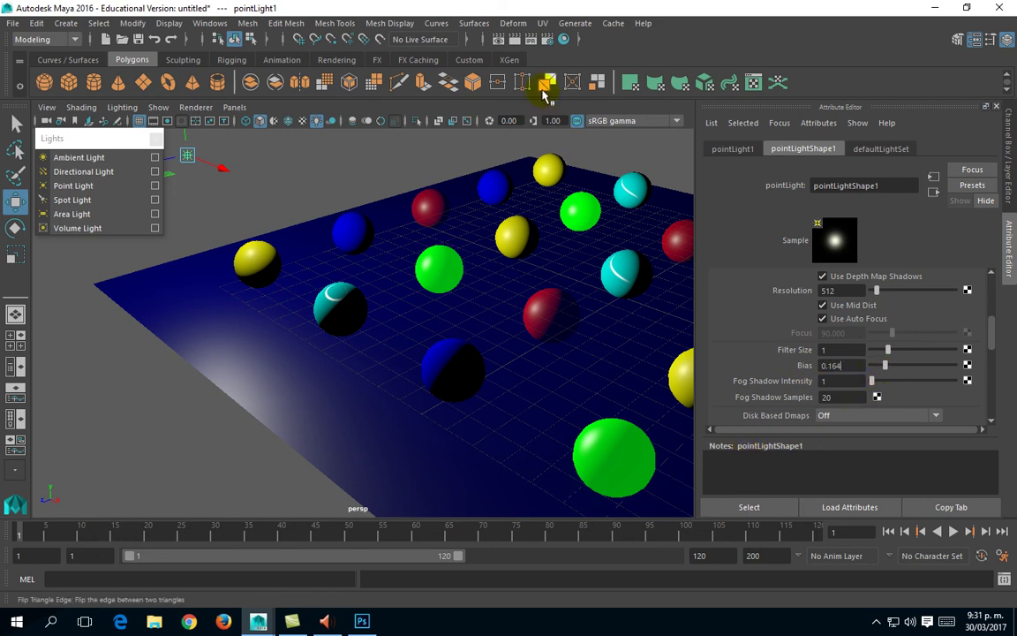
pyautogui.click(515, 41)
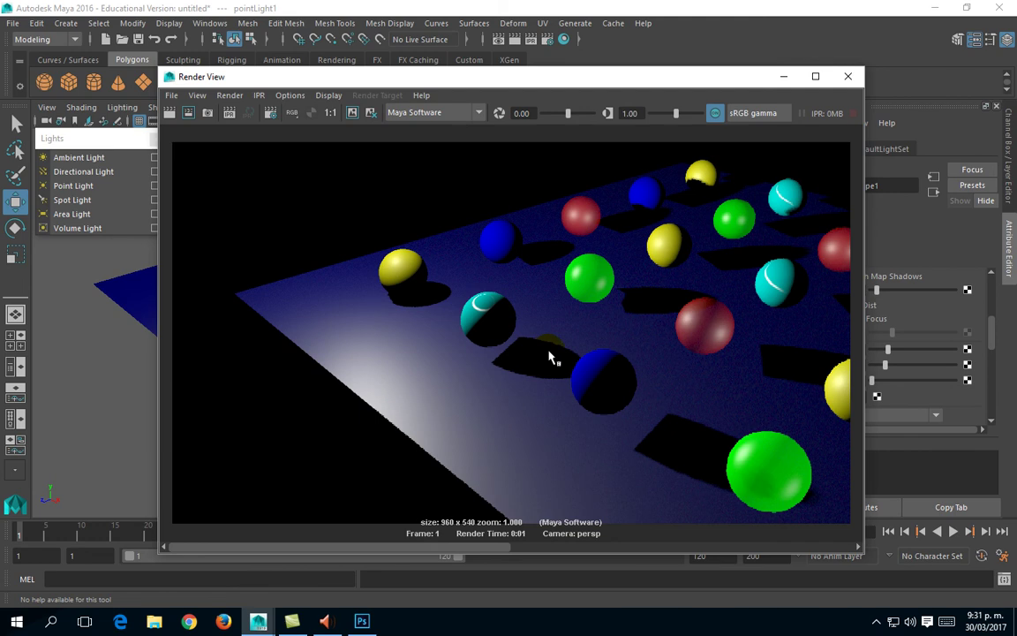
pyautogui.click(847, 76)
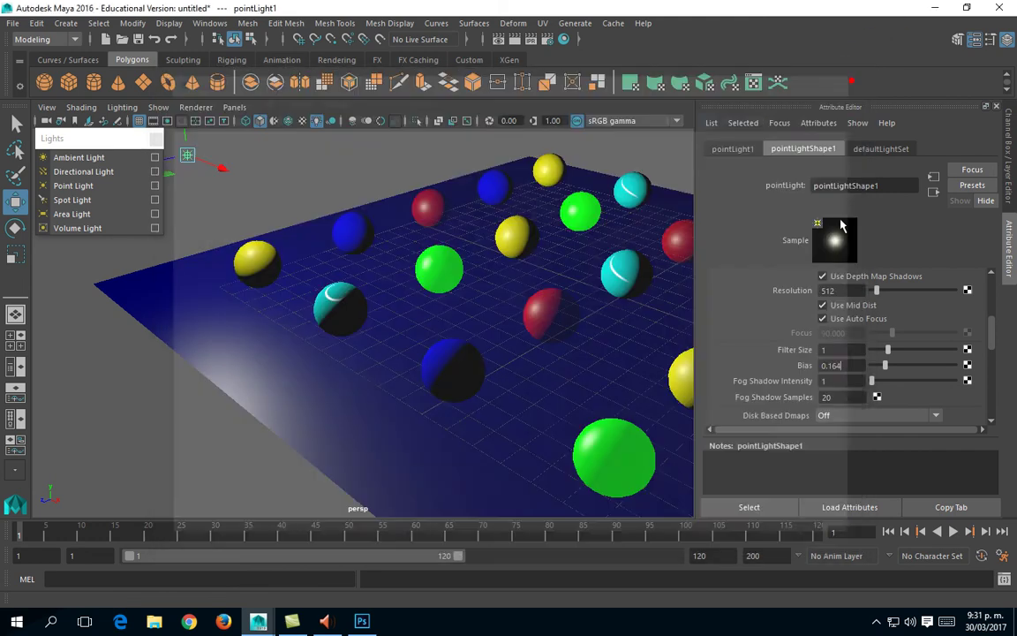
# Return the depth map shadow bias to 0.001
pyautogui.press('Tab')
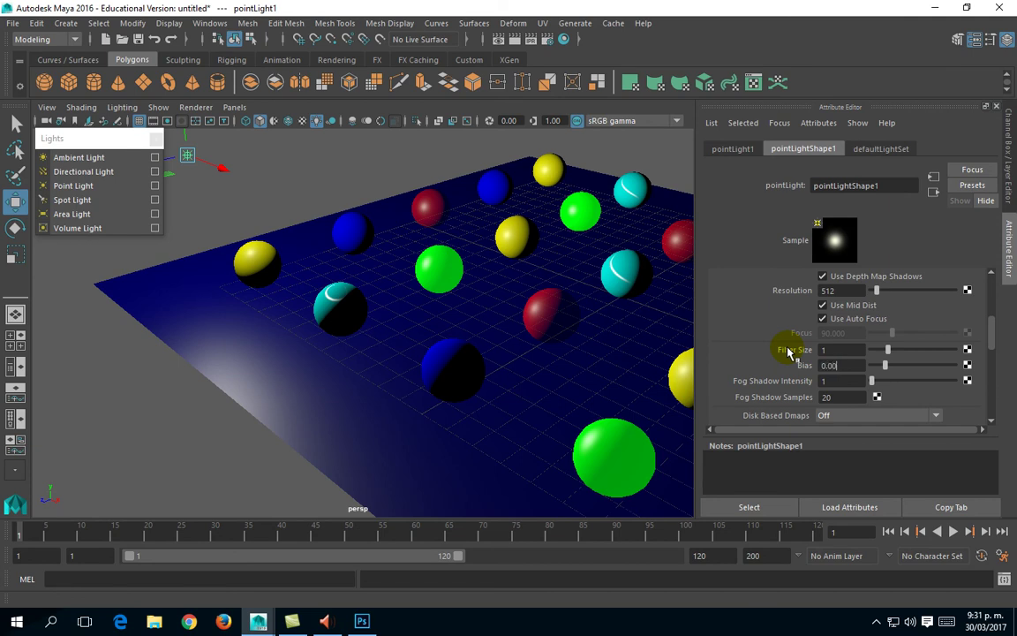
pyautogui.write('0.001')
pyautogui.press('Return')
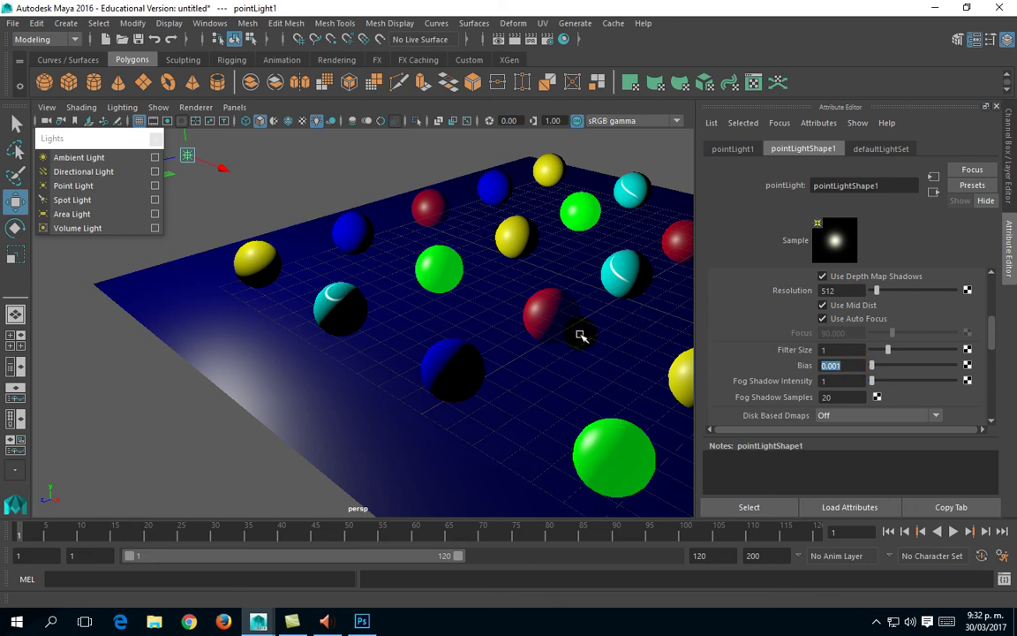
# Render a closer view of the spheres to examine their depth map shadows
pyautogui.keyDown('alt'); pyautogui.moveTo(561, 330); pyautogui.dragTo(440, 357); pyautogui.keyUp('alt')
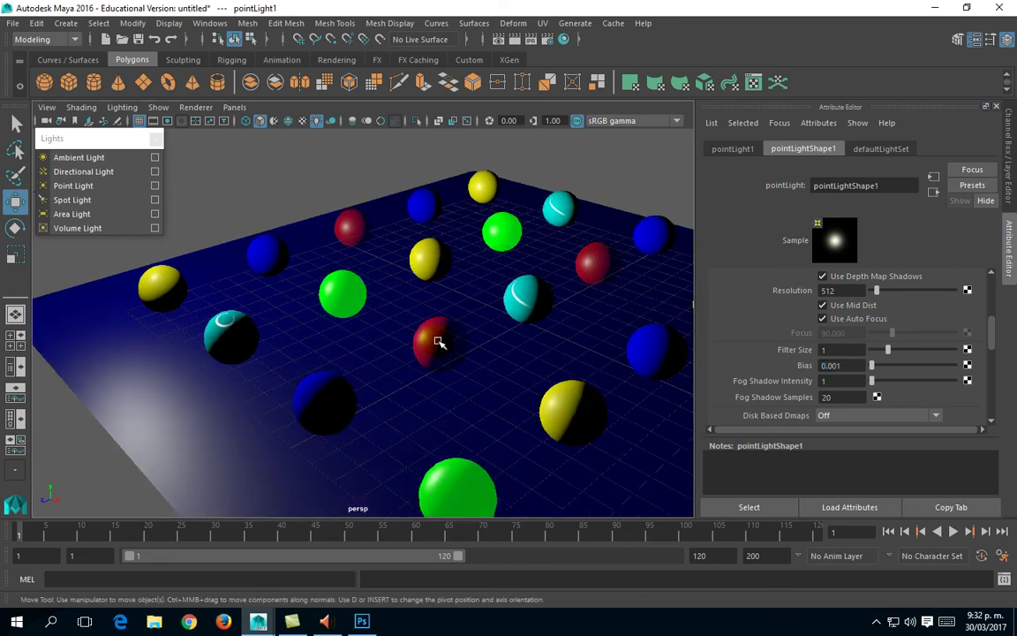
pyautogui.scroll(6, 439, 342)
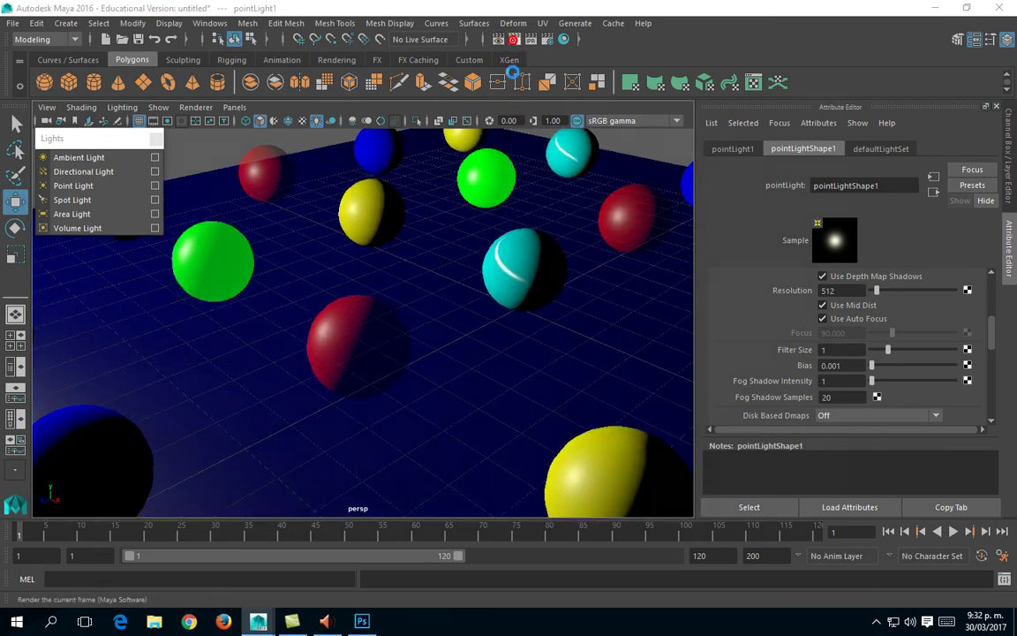
pyautogui.click(500, 39)
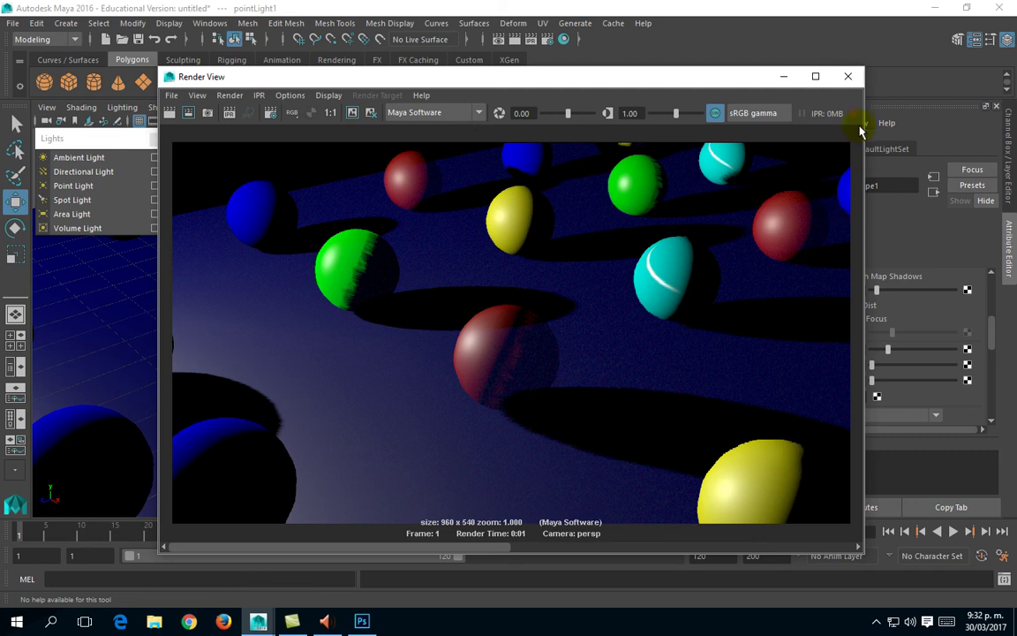
pyautogui.click(848, 76)
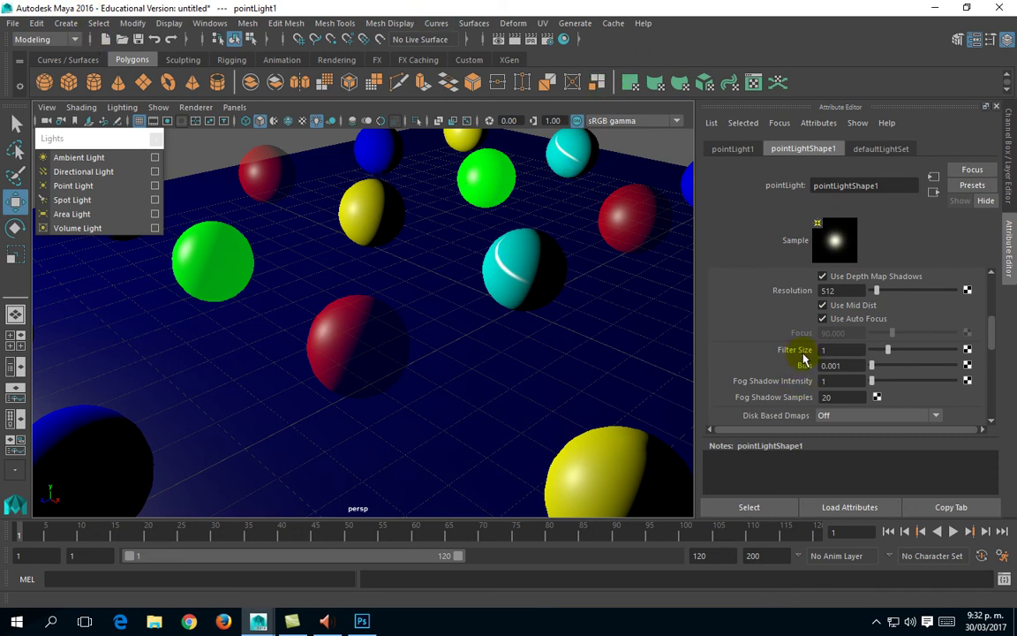
# Turn on ray trace shadows for the point light and render the spheres
pyautogui.scroll(-3, 798, 353)
pyautogui.scroll(-5, 799, 353)
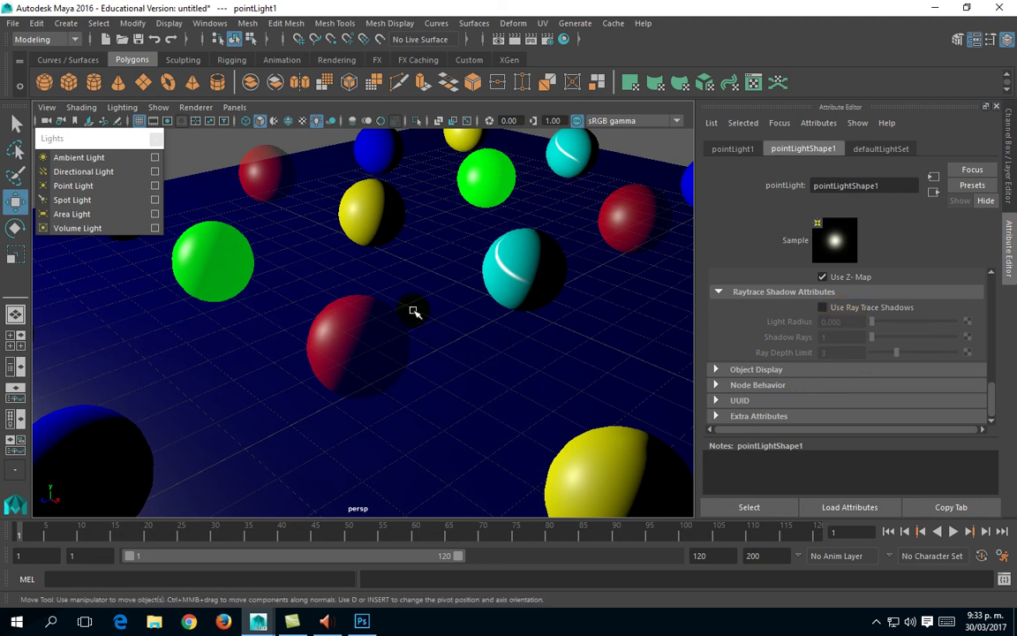
pyautogui.click(822, 311)
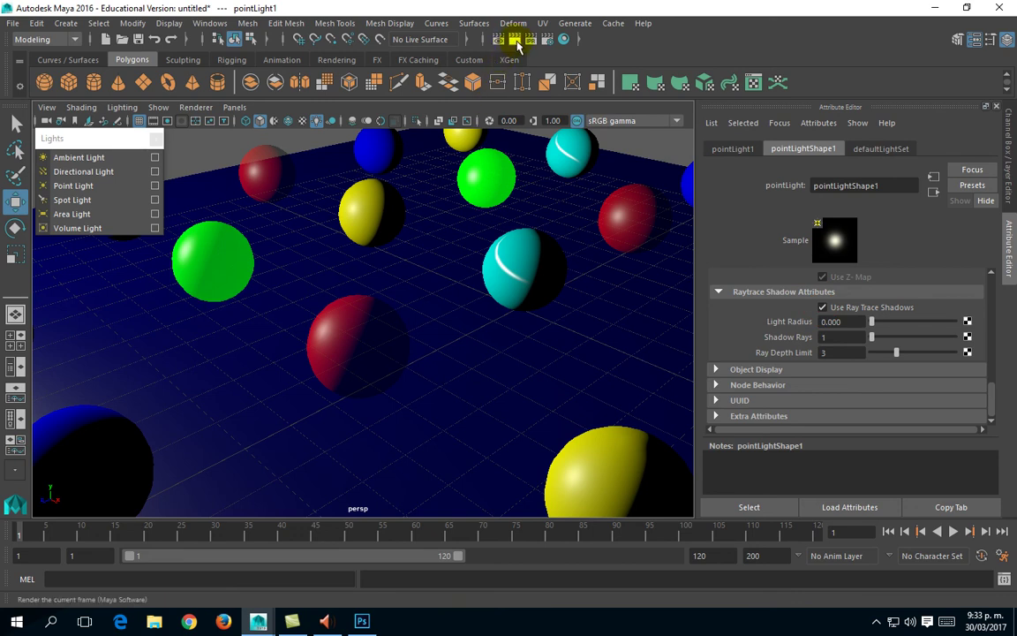
pyautogui.click(516, 41)
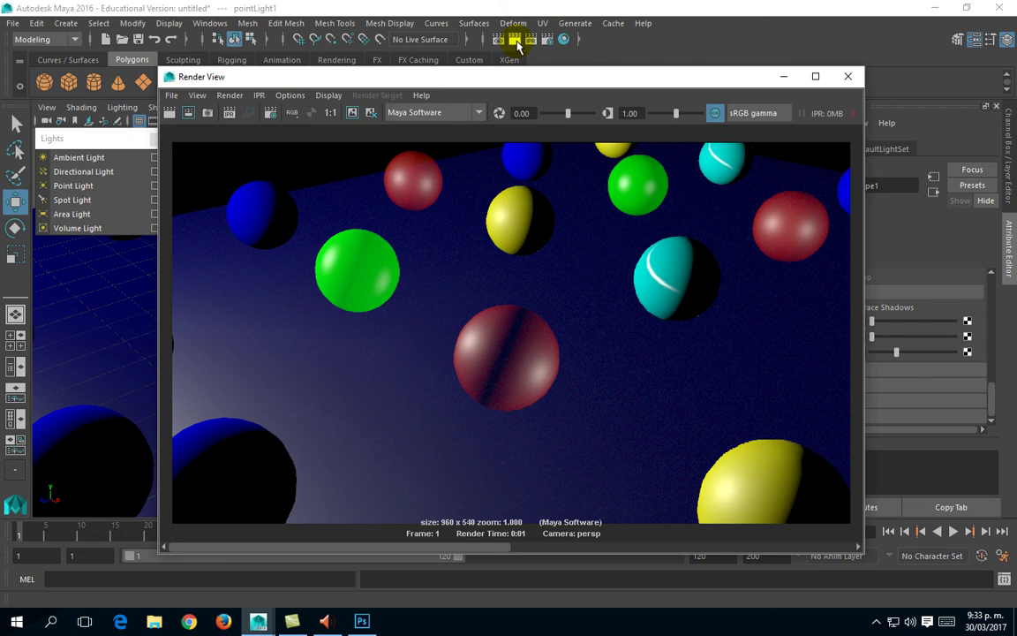
pyautogui.click(848, 76)
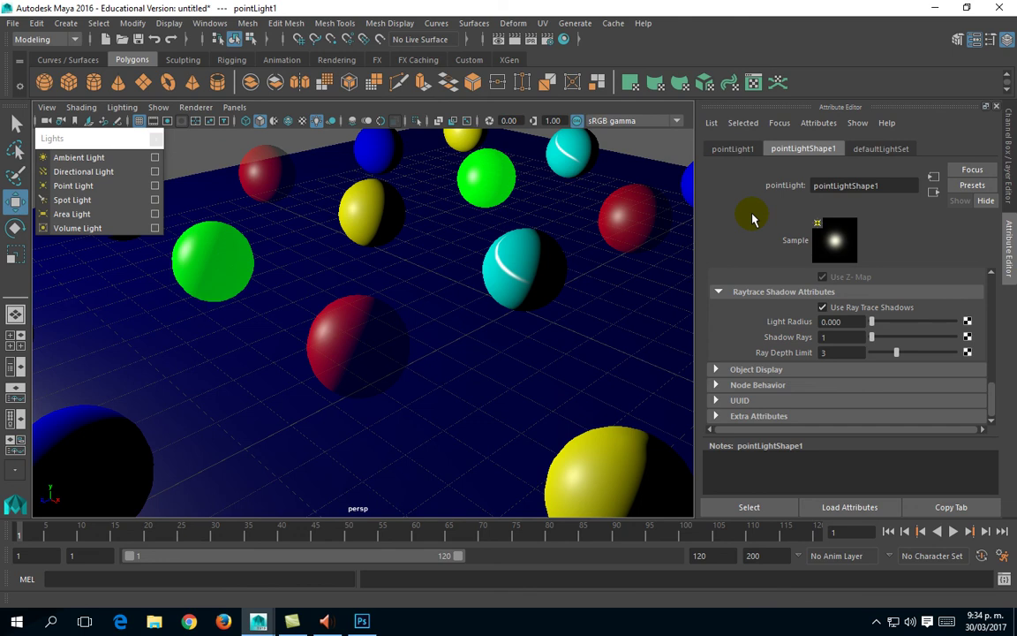
# Enable Raytracing in the Maya Software render settings and review the reflections and refractions values
pyautogui.click(548, 42)
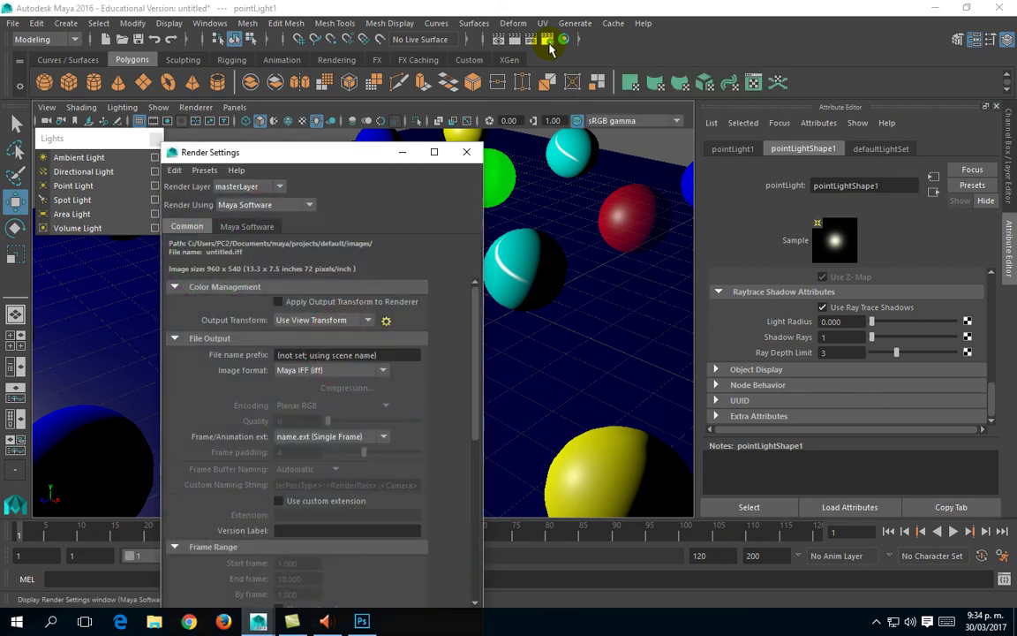
pyautogui.click(250, 227)
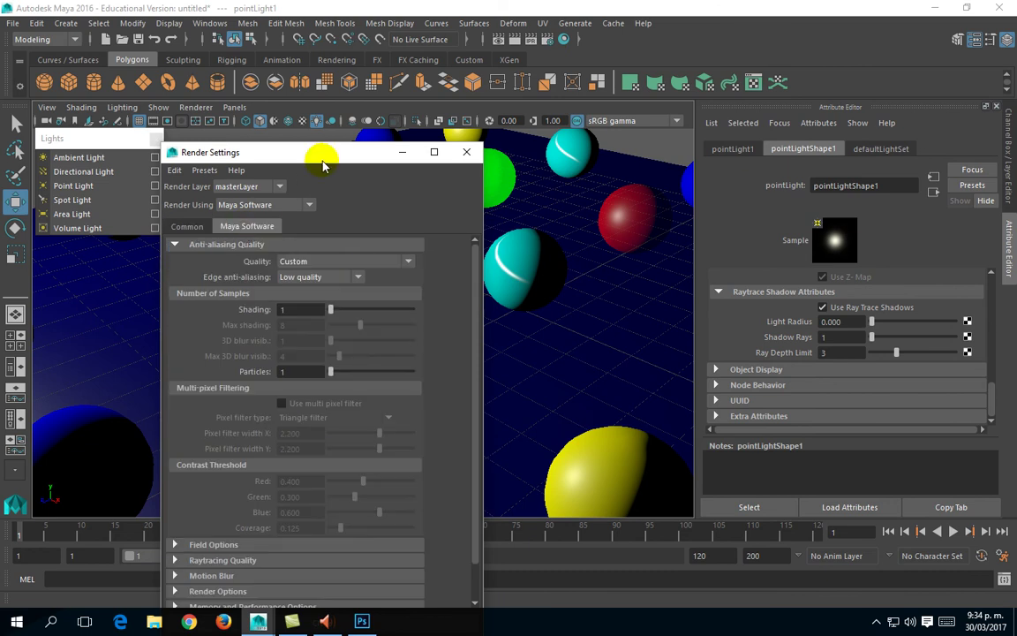
pyautogui.moveTo(322, 159); pyautogui.dragTo(335, 88)
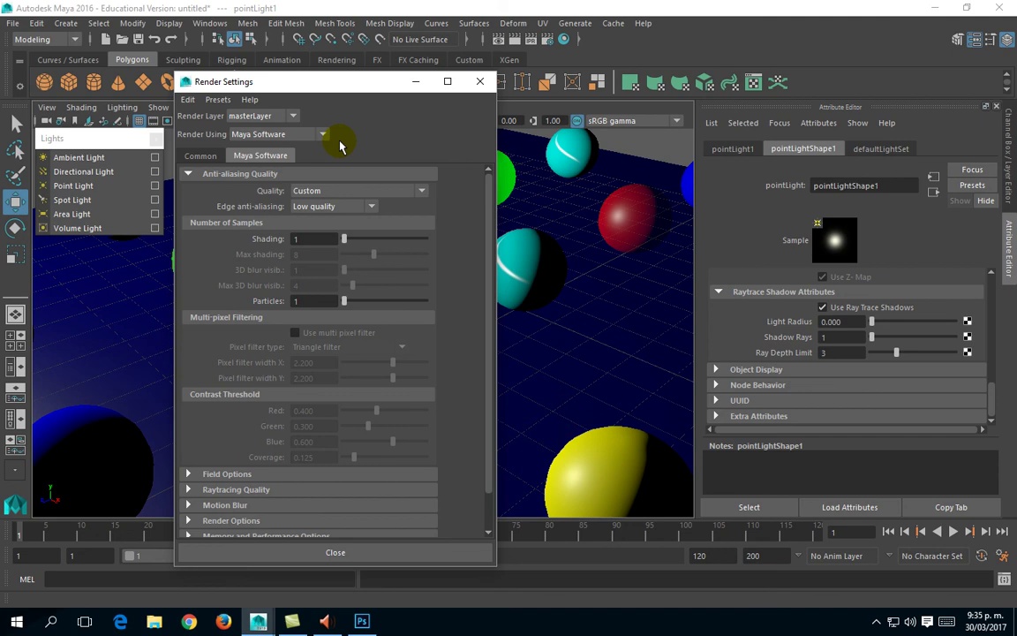
pyautogui.scroll(-2, 415, 292)
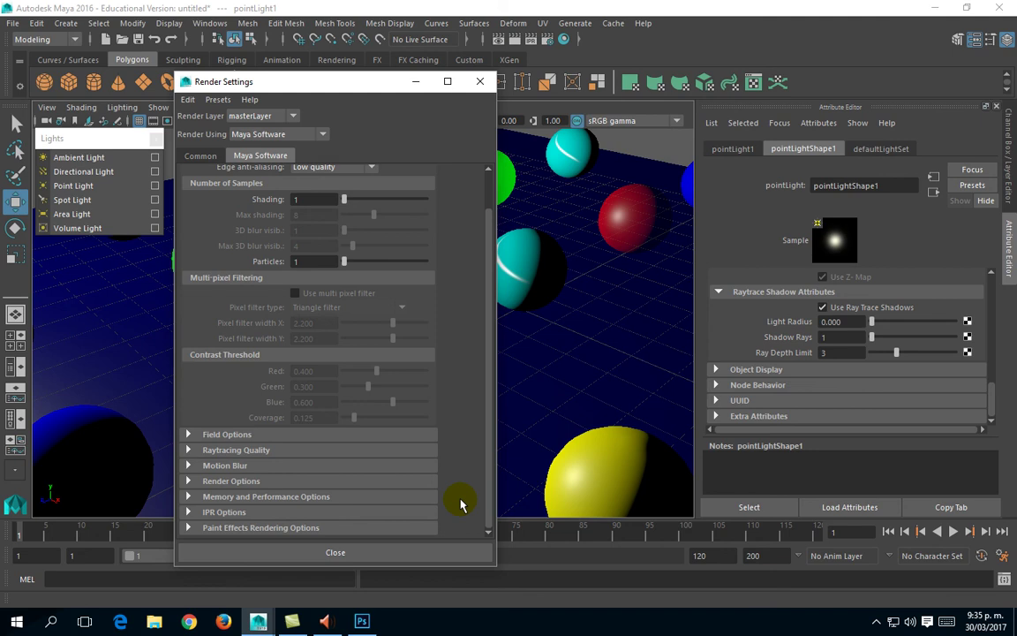
pyautogui.click(205, 452)
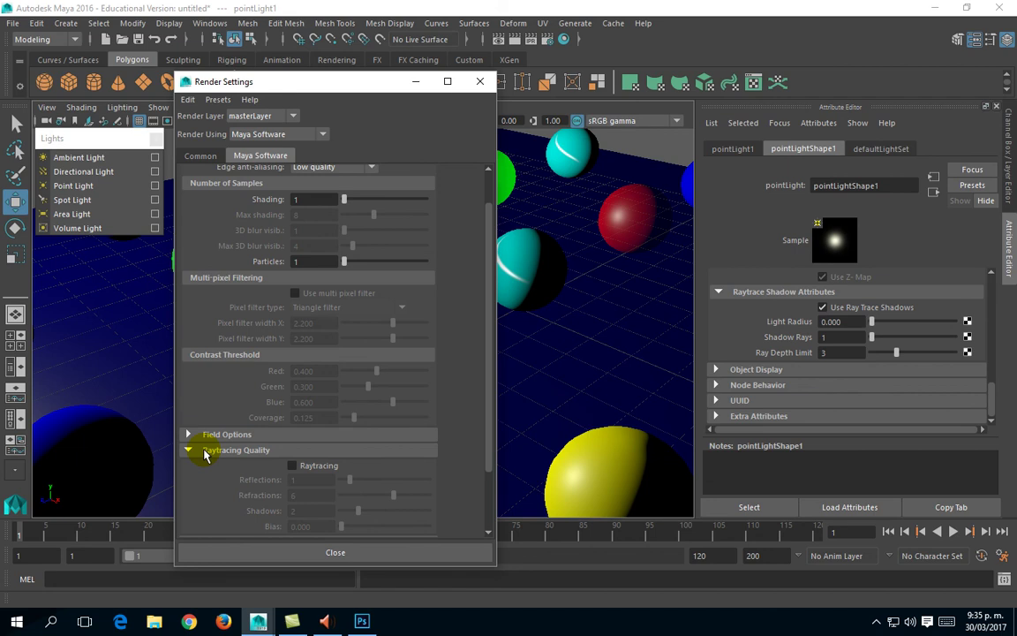
pyautogui.click(293, 466)
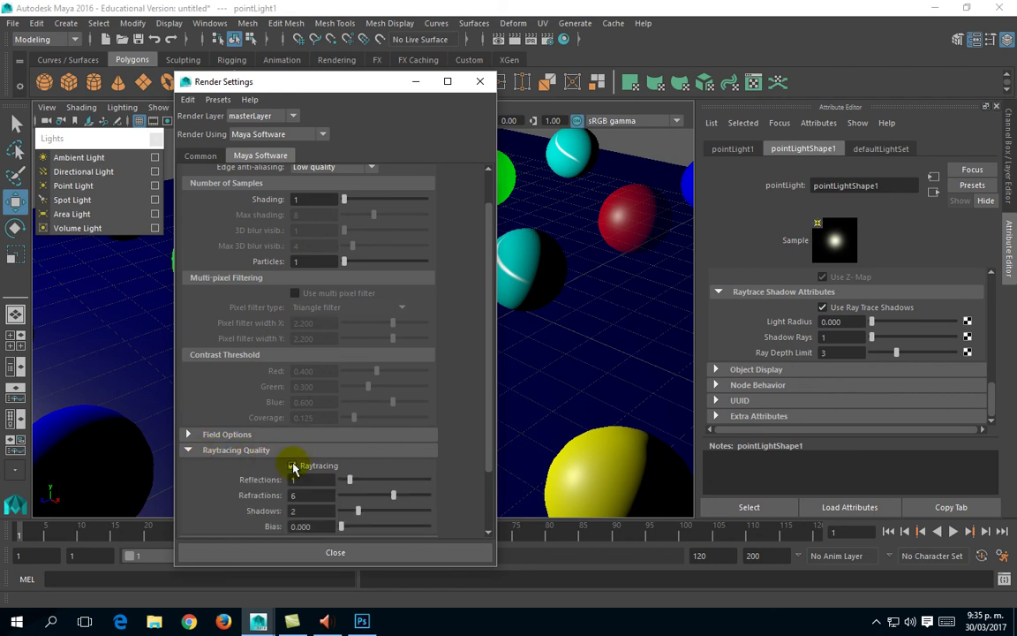
pyautogui.click(294, 479)
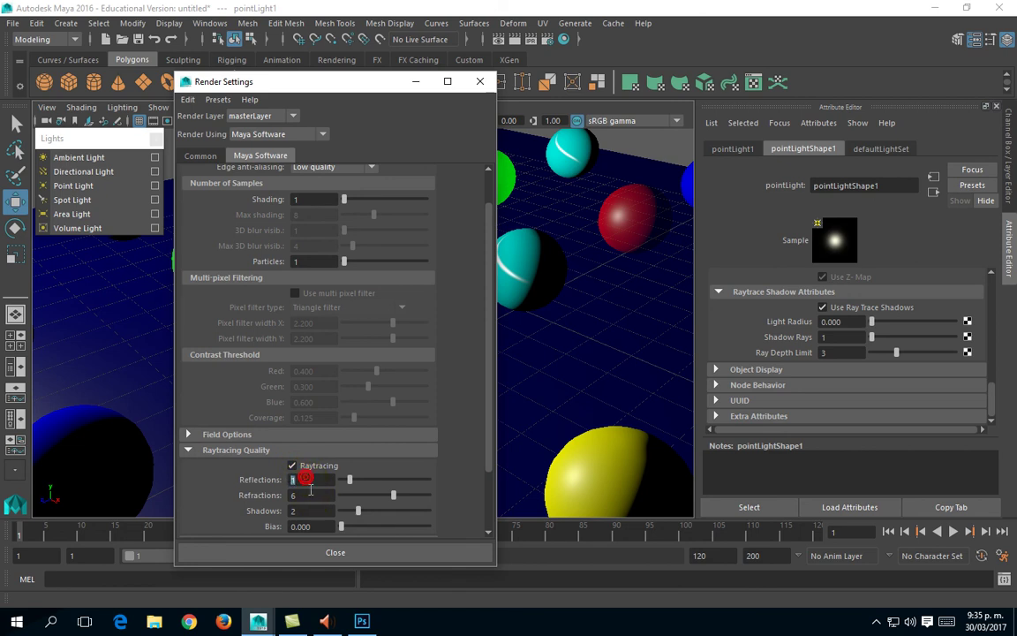
pyautogui.click(290, 496)
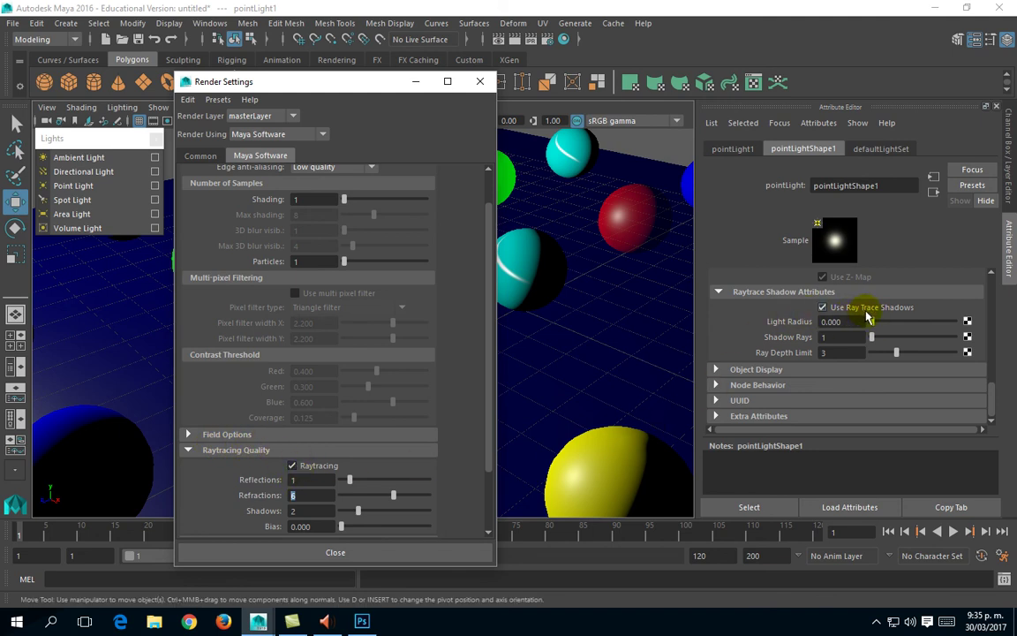
# Render the spheres with raytracing to examine shadows and reflections, and close the render view and render settings
pyautogui.click(515, 41)
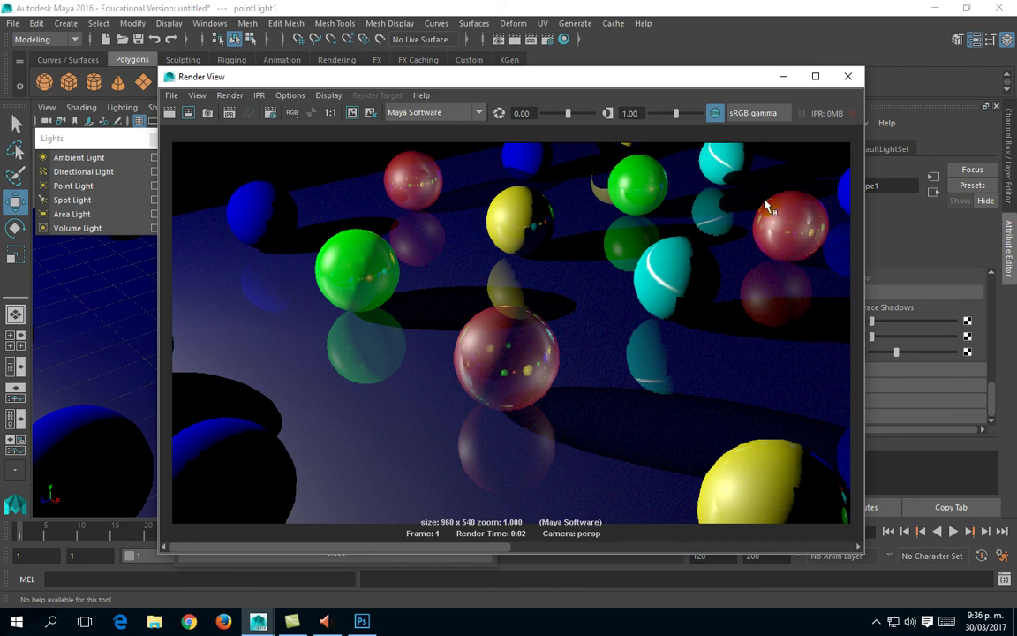
pyautogui.click(848, 76)
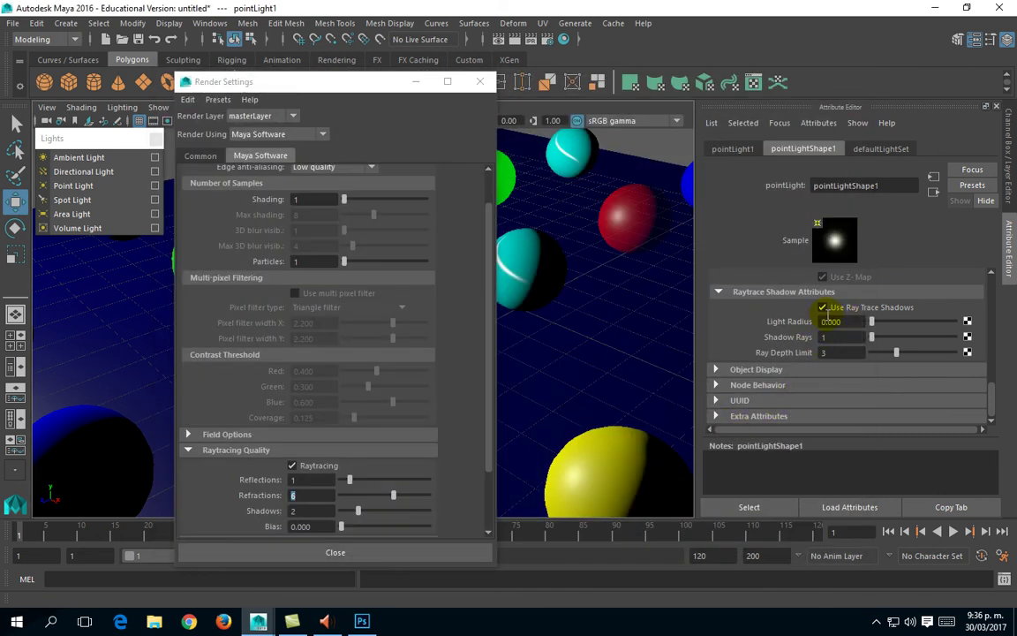
pyautogui.click(480, 82)
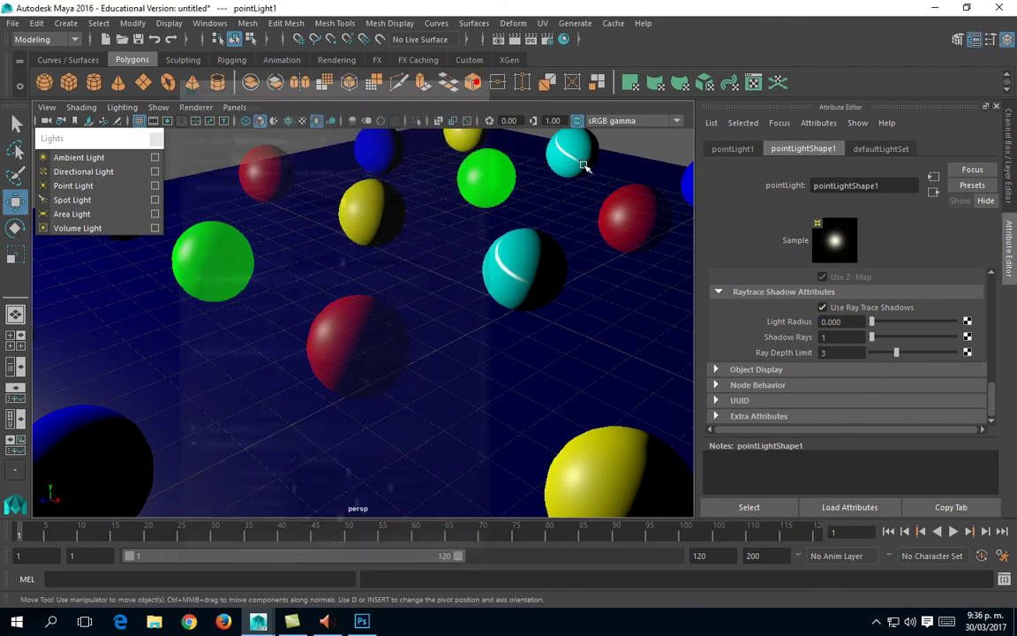
# Set the point light's ray trace light radius to 0.207, render the spheres, and keep the render view clear of the light's attributes
pyautogui.moveTo(871, 322); pyautogui.dragTo(887, 324)
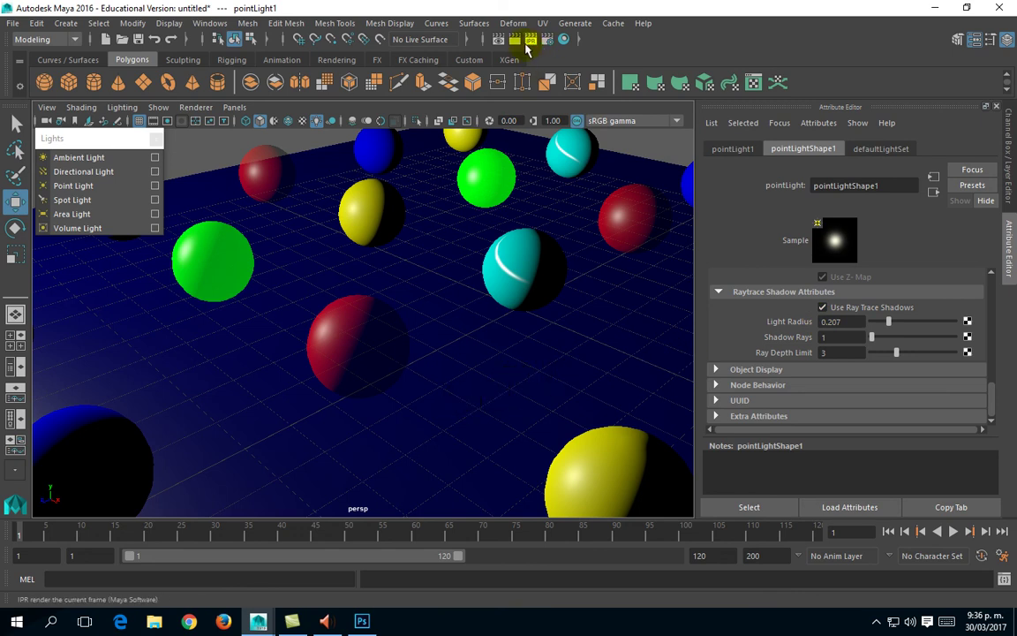
pyautogui.click(514, 39)
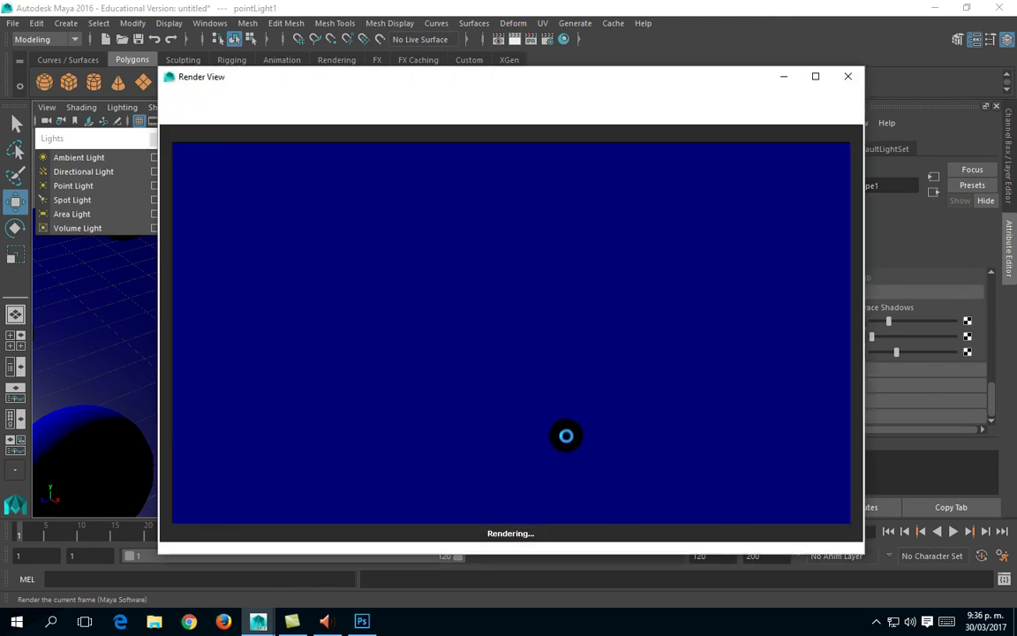
pyautogui.moveTo(738, 81); pyautogui.dragTo(600, 74)
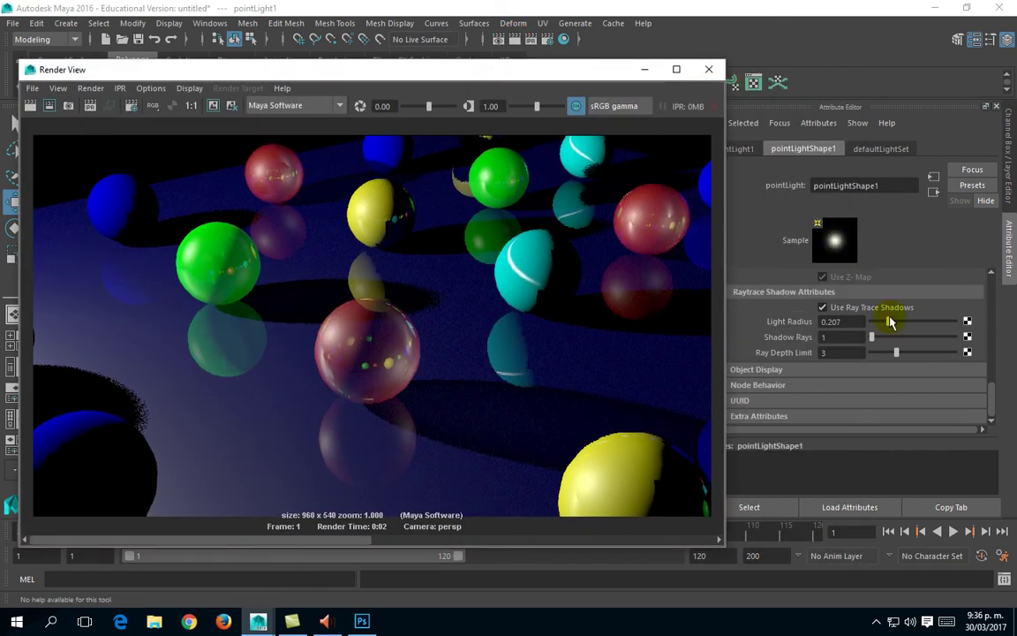
# Render the spheres with the point light's ray trace light radius at 0.440 and again at 0.750, and close the render view
pyautogui.moveTo(890, 321); pyautogui.dragTo(907, 321)
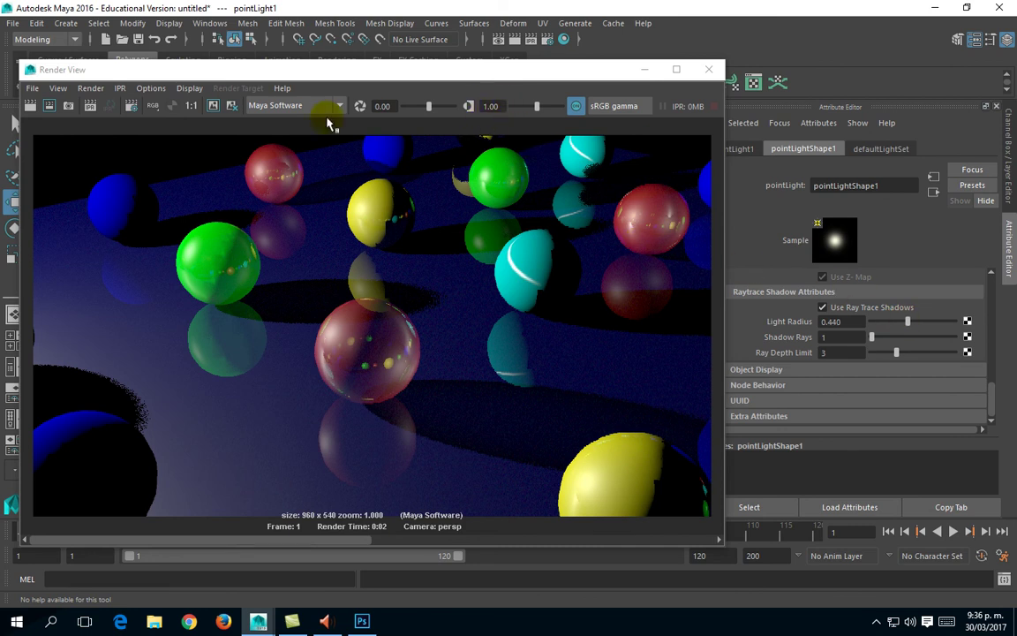
pyautogui.click(30, 106)
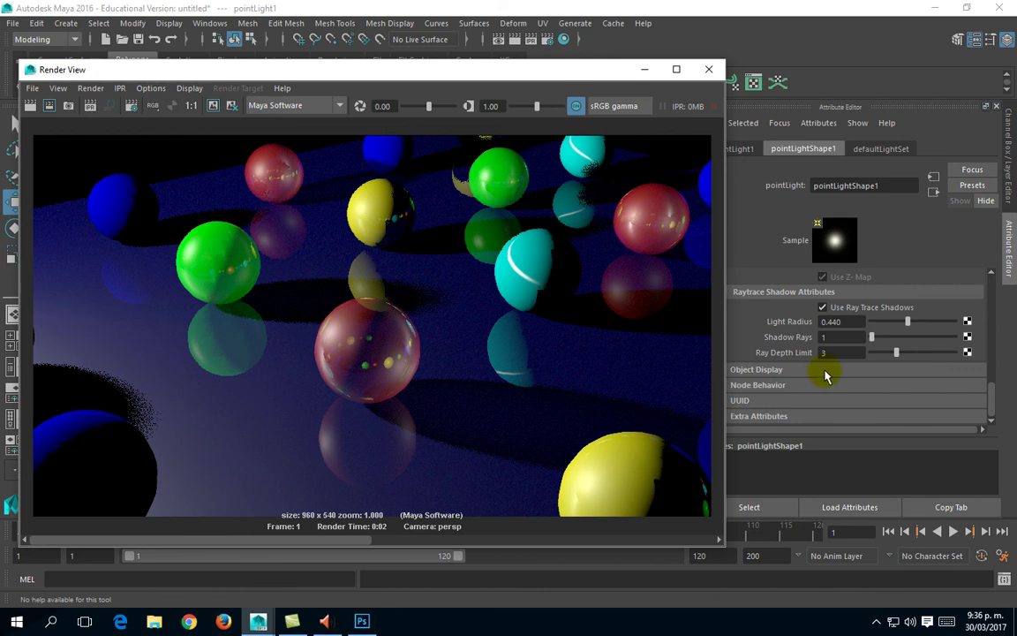
pyautogui.moveTo(908, 322); pyautogui.dragTo(934, 324)
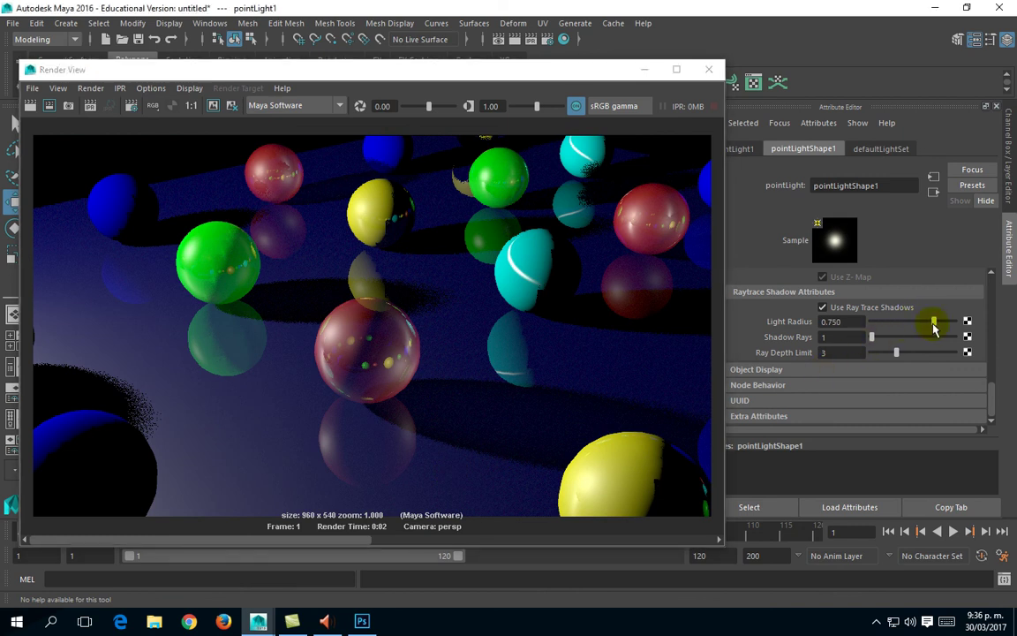
pyautogui.click(30, 105)
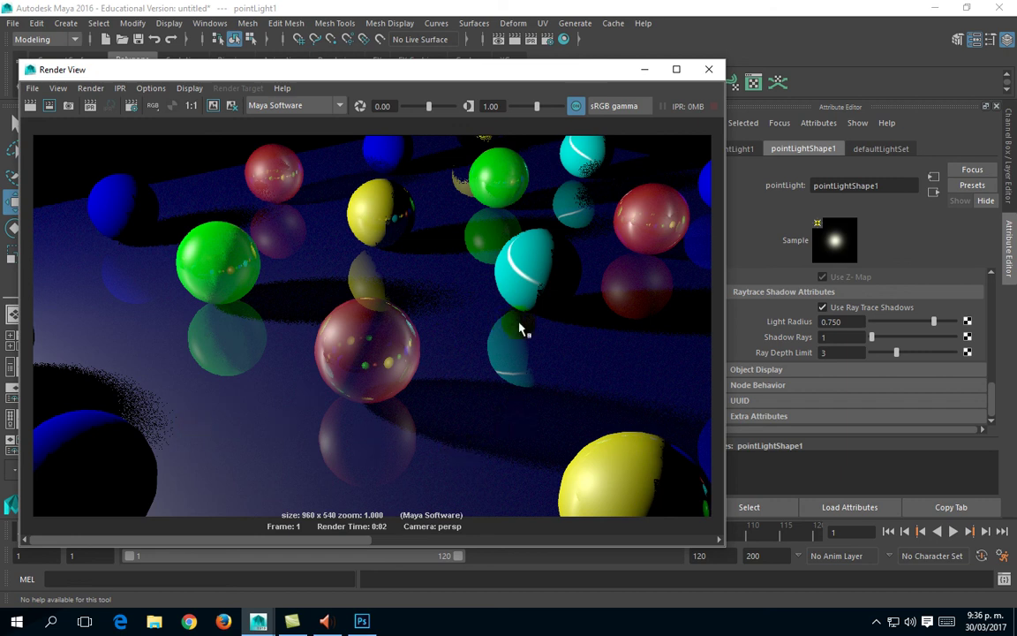
pyautogui.click(709, 69)
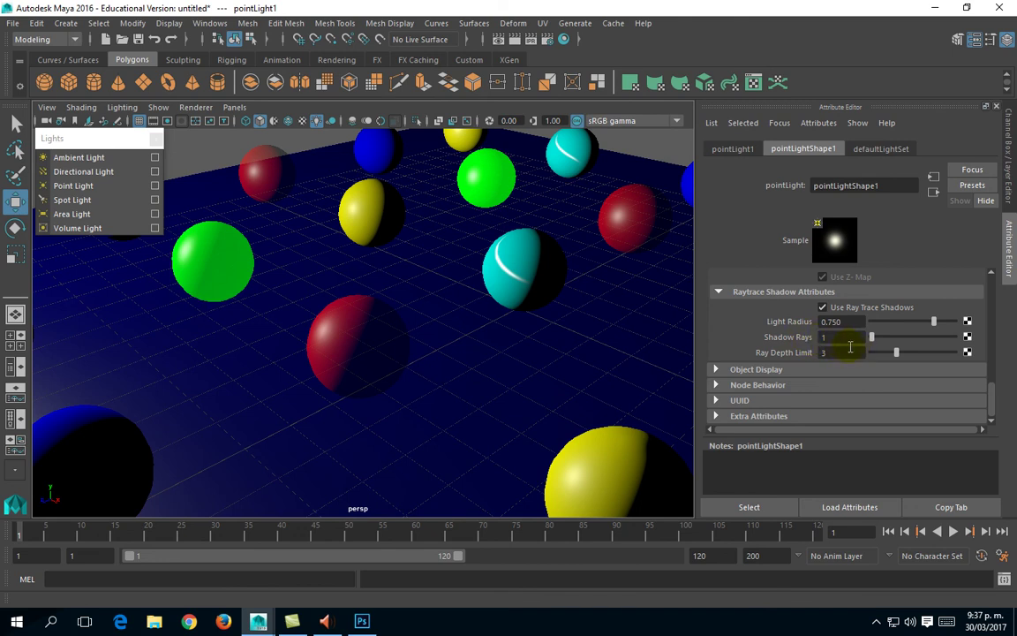
# Set the point light's shadow rays to 18, render the spheres, and close the render view and the floating lights list
pyautogui.moveTo(872, 337); pyautogui.dragTo(910, 341)
pyautogui.click(514, 39)
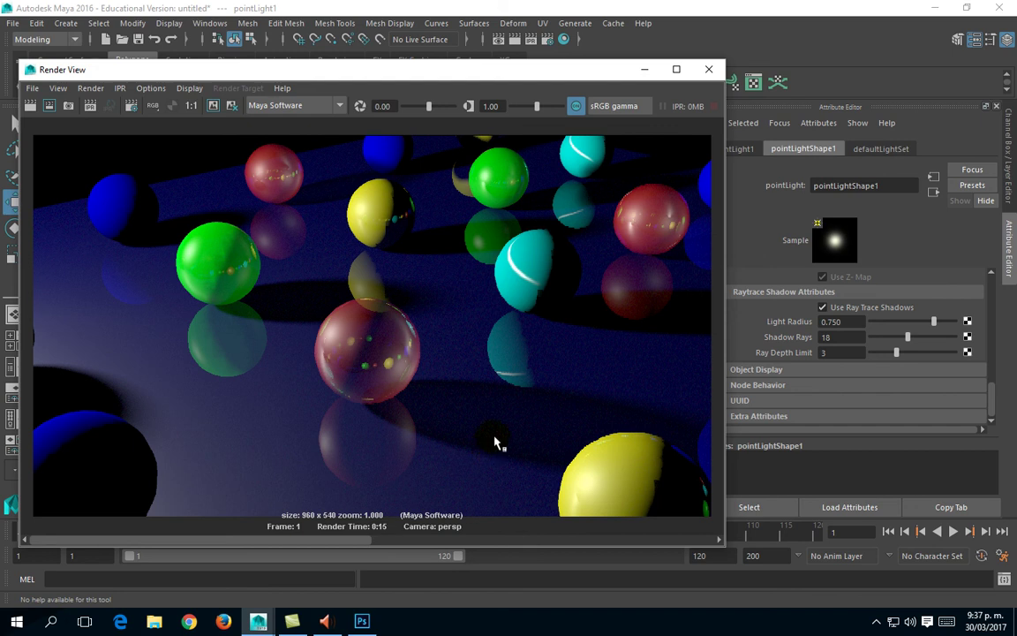
pyautogui.click(708, 70)
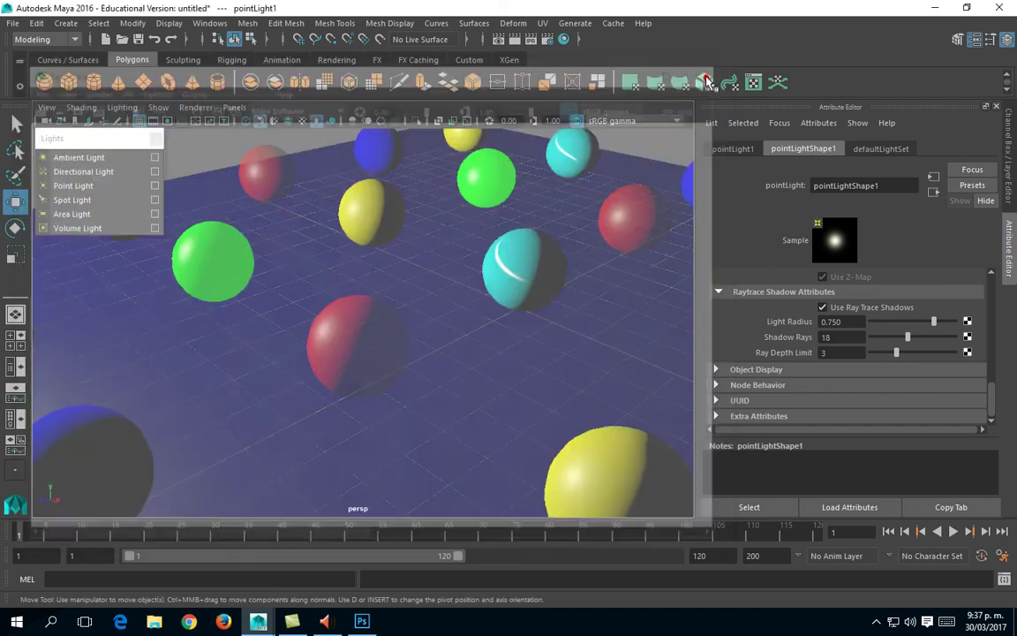
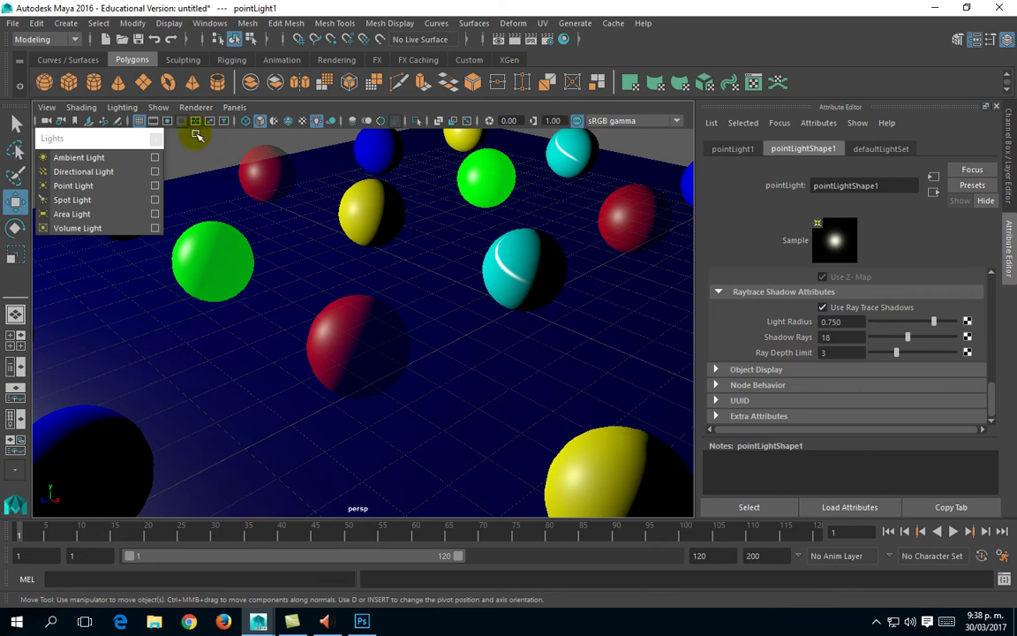
pyautogui.click(150, 138)
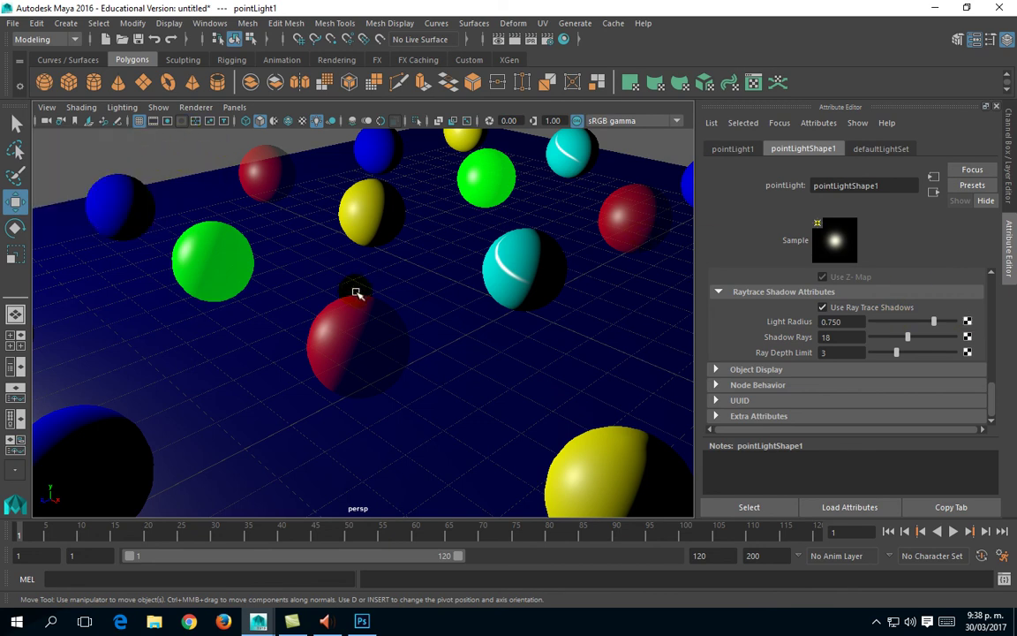
# Rename the red sphere nearest the camera as bola1
pyautogui.press('a')
pyautogui.moveTo(356, 295)
pyautogui.keyDown('alt'); pyautogui.mouseDown()
pyautogui.moveTo(334, 286)
pyautogui.moveTo(350, 295)
pyautogui.mouseUp(); pyautogui.keyUp('alt')
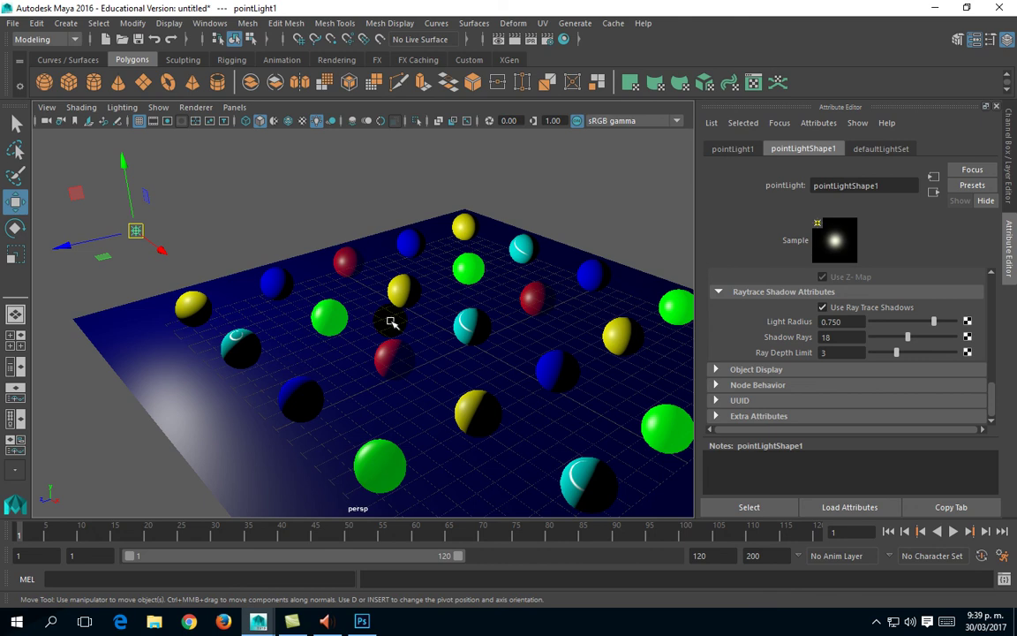
pyautogui.click(391, 357)
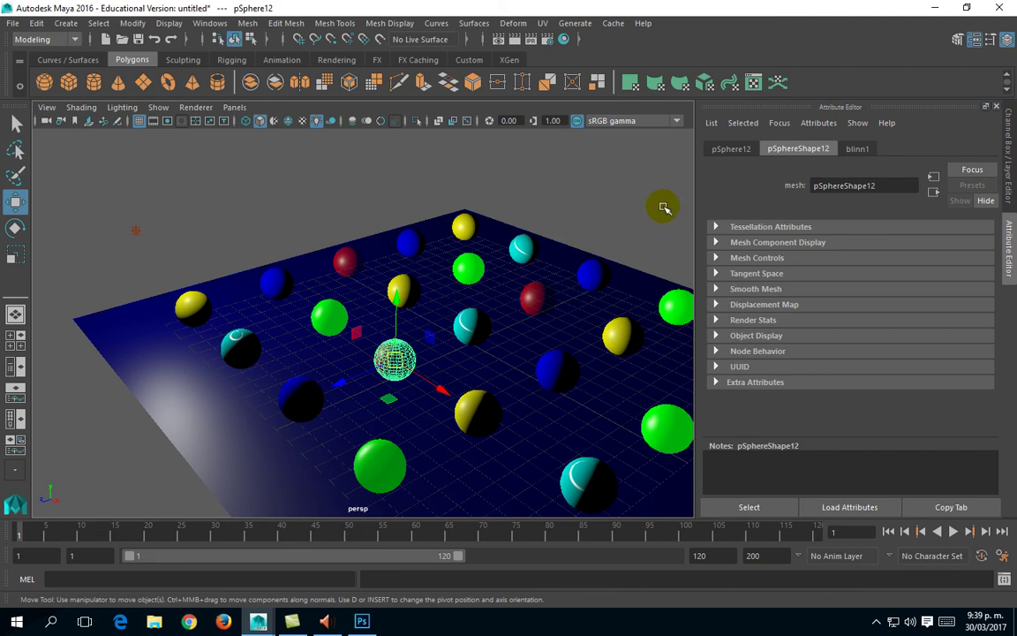
pyautogui.click(1008, 145)
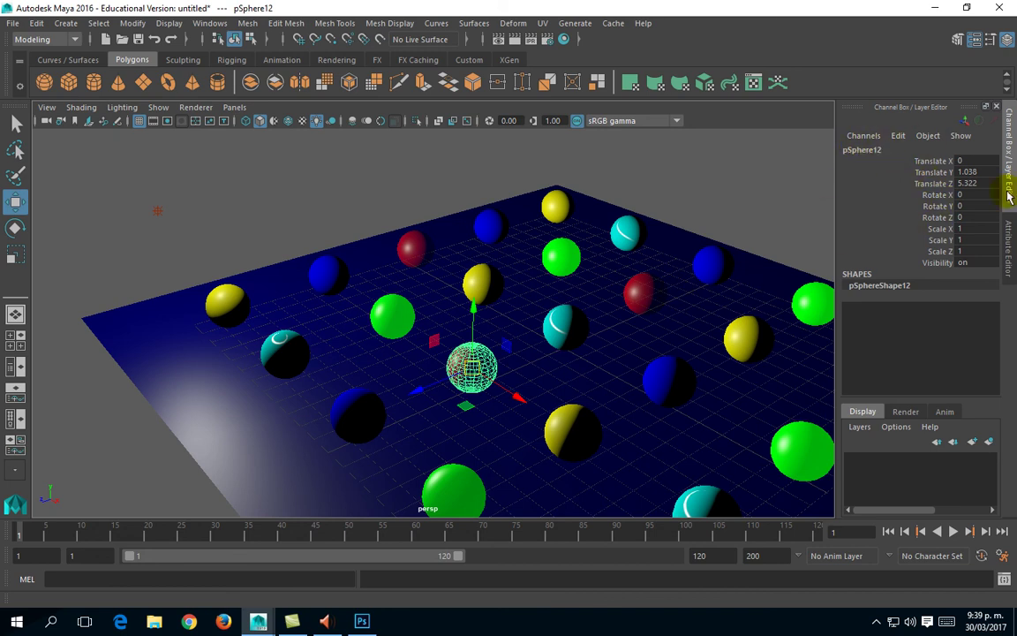
pyautogui.click(861, 150)
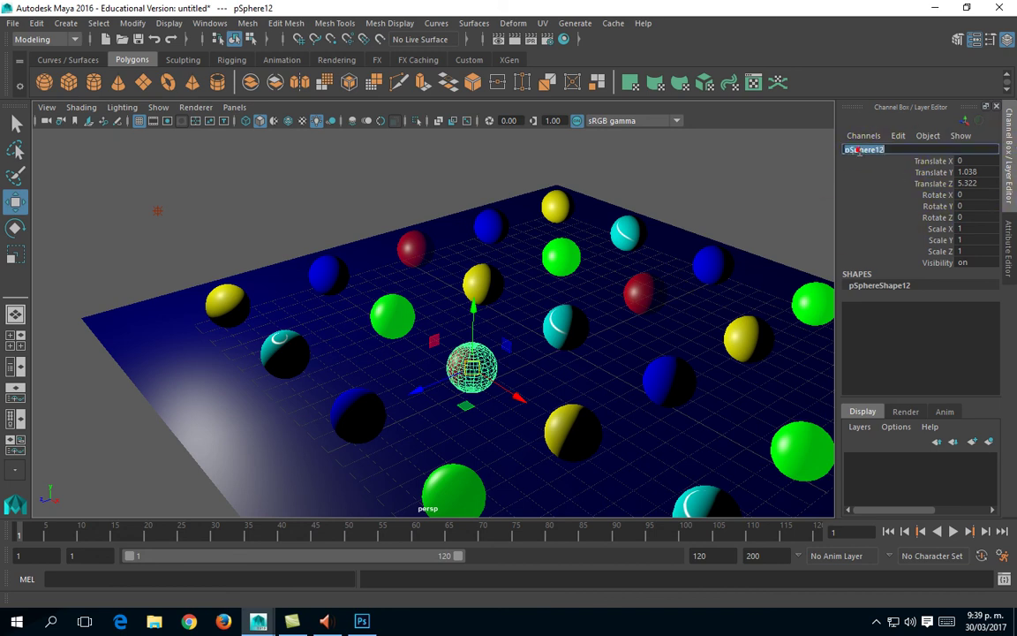
pyautogui.press('BackSpace')
pyautogui.write('bola1')
pyautogui.press('Return')
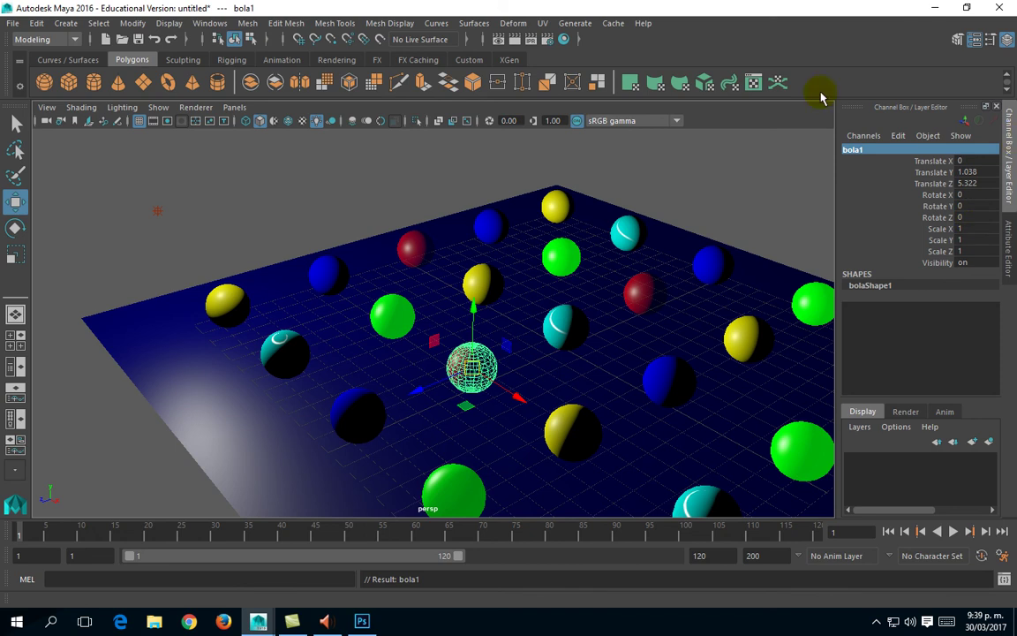
# Rename the red sphere near the plane's far left edge as bola2 and the remaining red sphere as bola3
pyautogui.click(412, 250)
pyautogui.doubleClick(861, 151)
pyautogui.write('bola2')
pyautogui.press('Return')
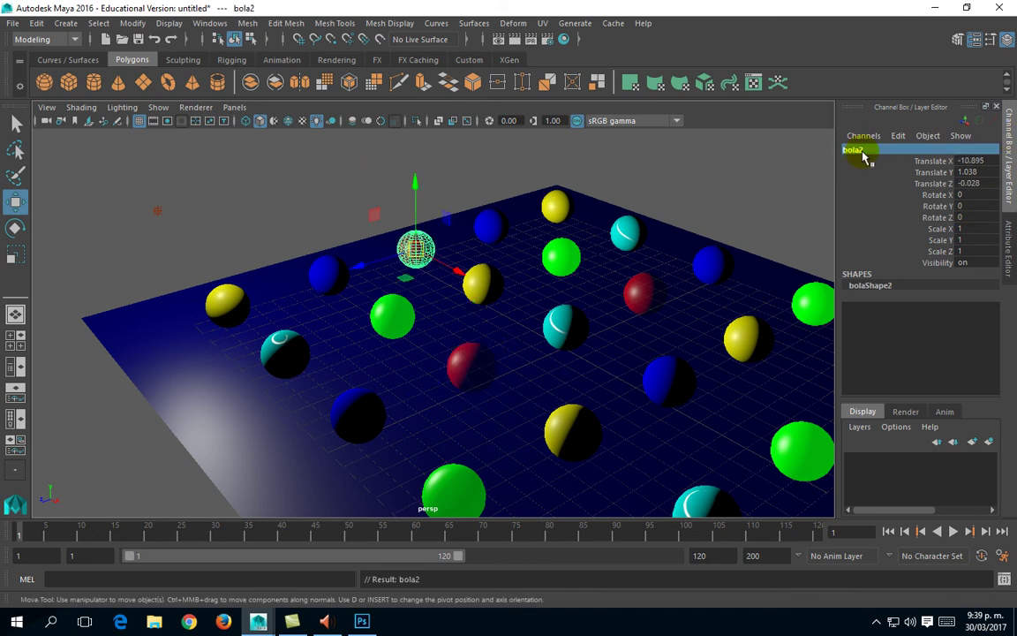
pyautogui.click(634, 294)
pyautogui.doubleClick(874, 149)
pyautogui.write('bola3')
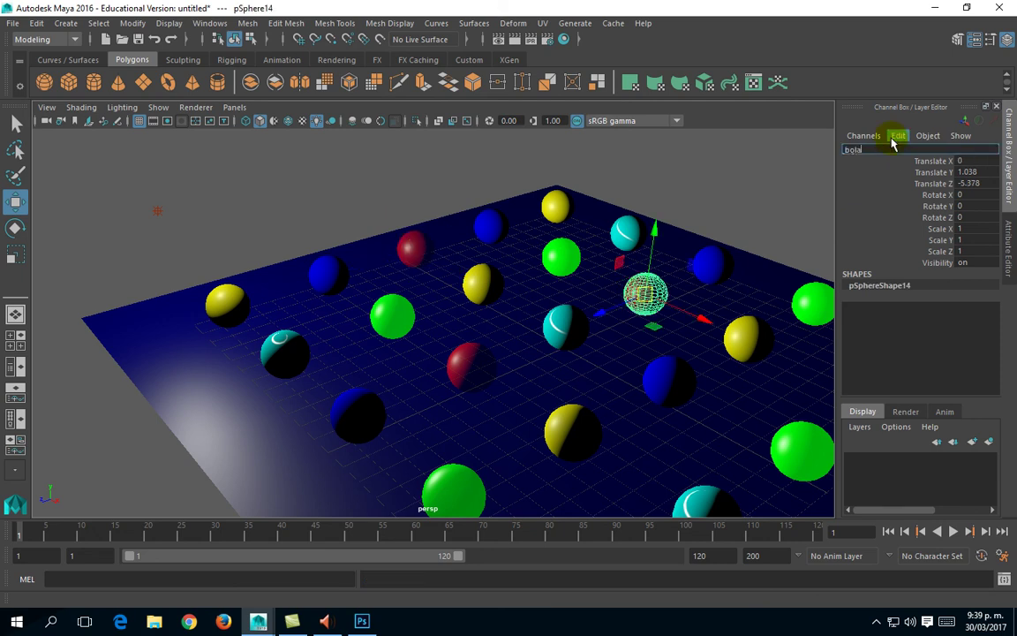
pyautogui.press('Return')
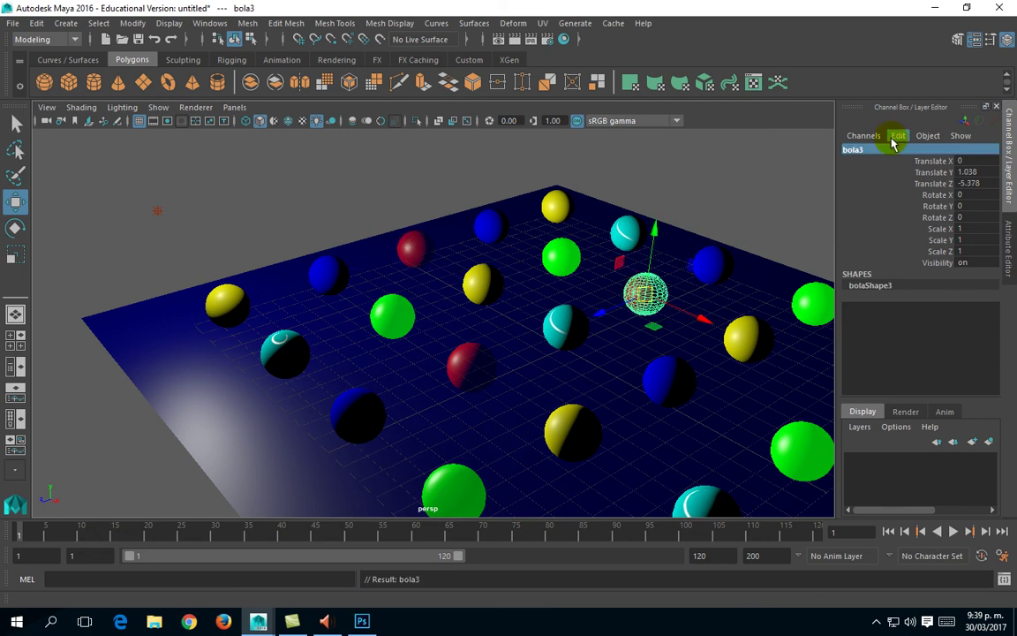
# Rename the floor plane beneath the spheres as piso
pyautogui.click(436, 364)
pyautogui.doubleClick(861, 150)
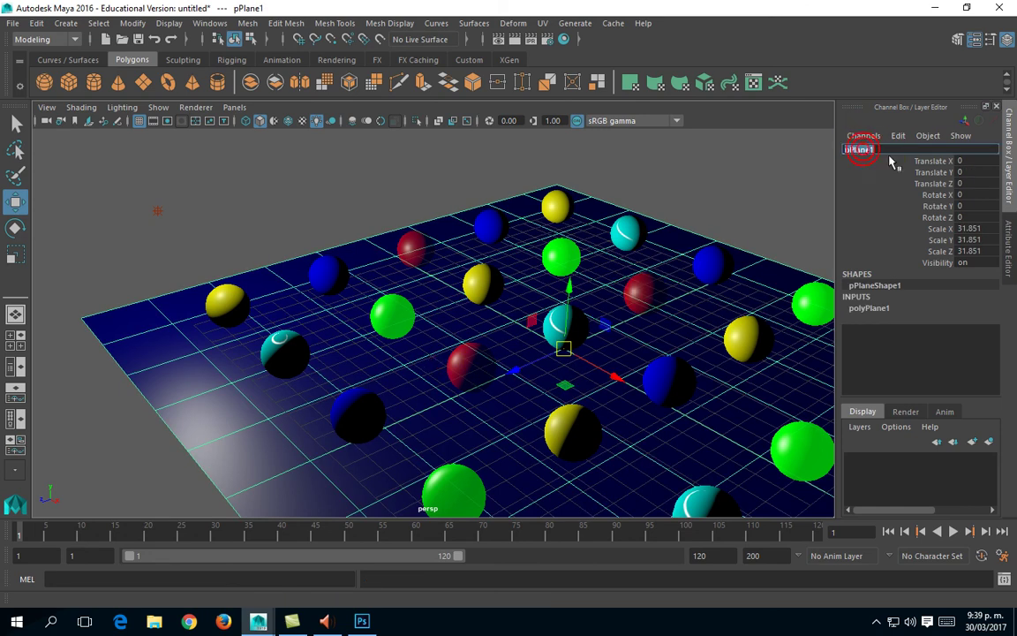
pyautogui.write('piso')
pyautogui.press('Return')
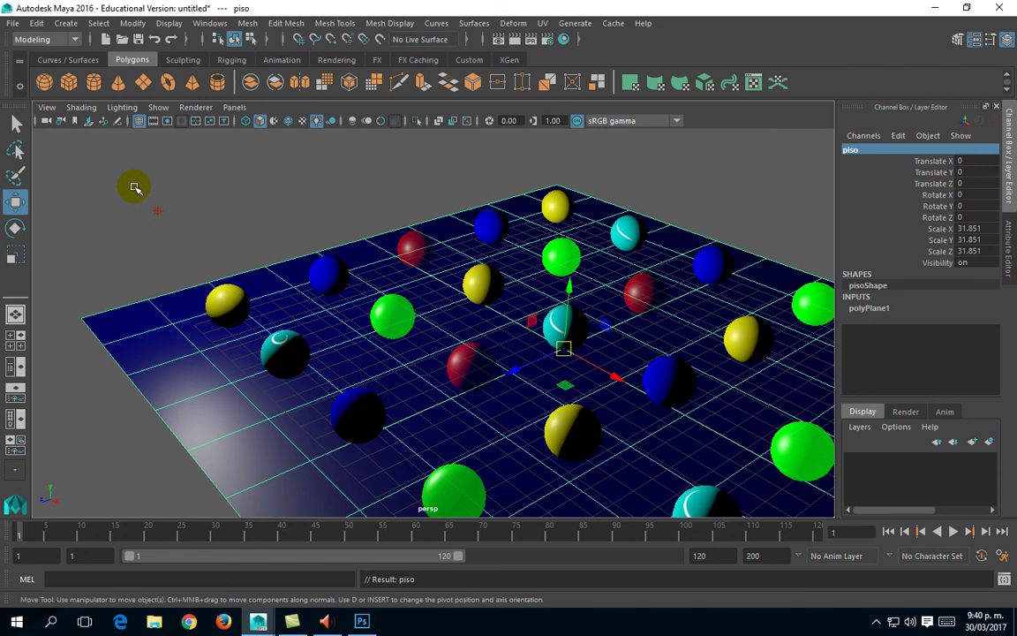
# Duplicate the point light in place and rename the copy as pointLight2Map
pyautogui.moveTo(164, 248); pyautogui.dragTo(162, 247)
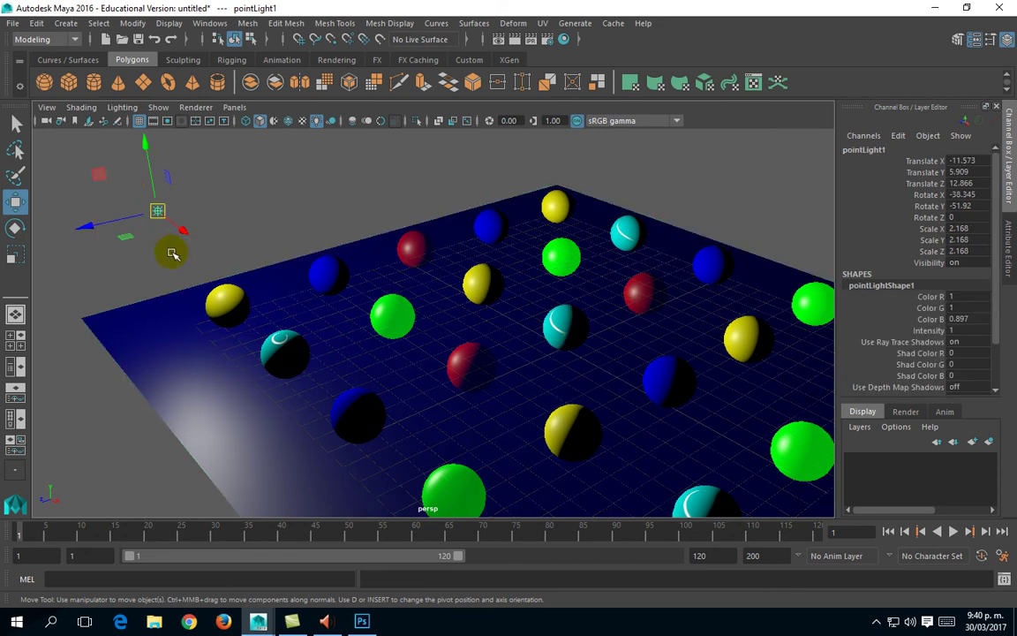
pyautogui.click(1007, 254)
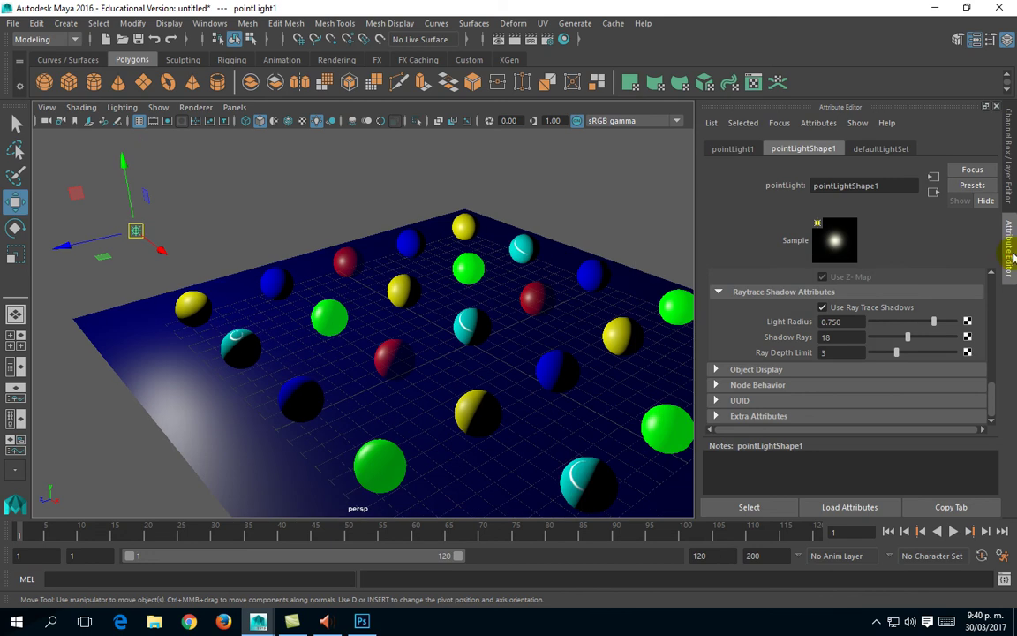
pyautogui.hotkey('ctrl', 'd')
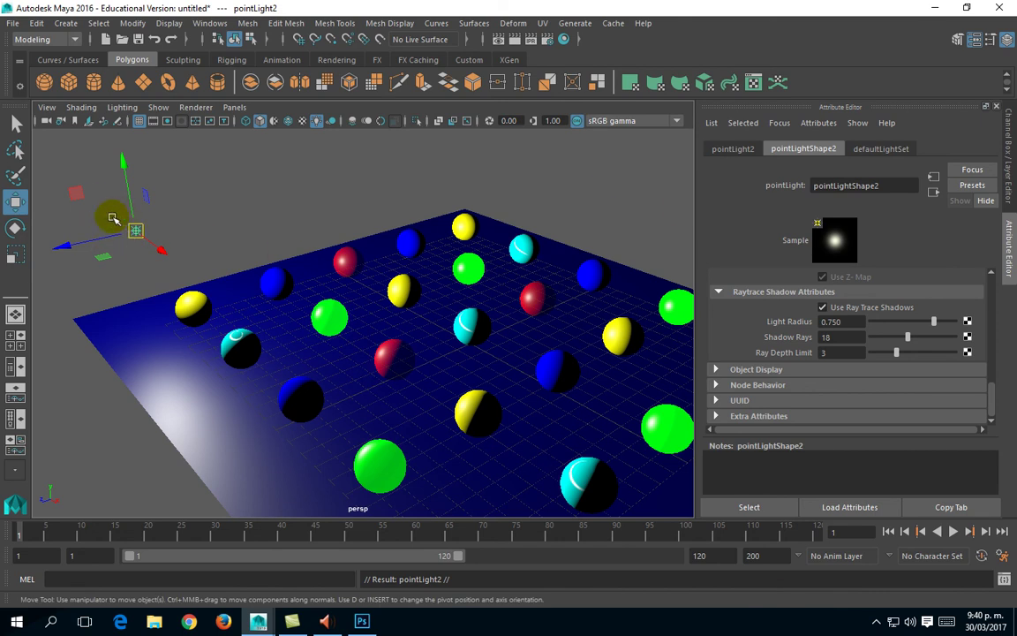
pyautogui.click(1008, 141)
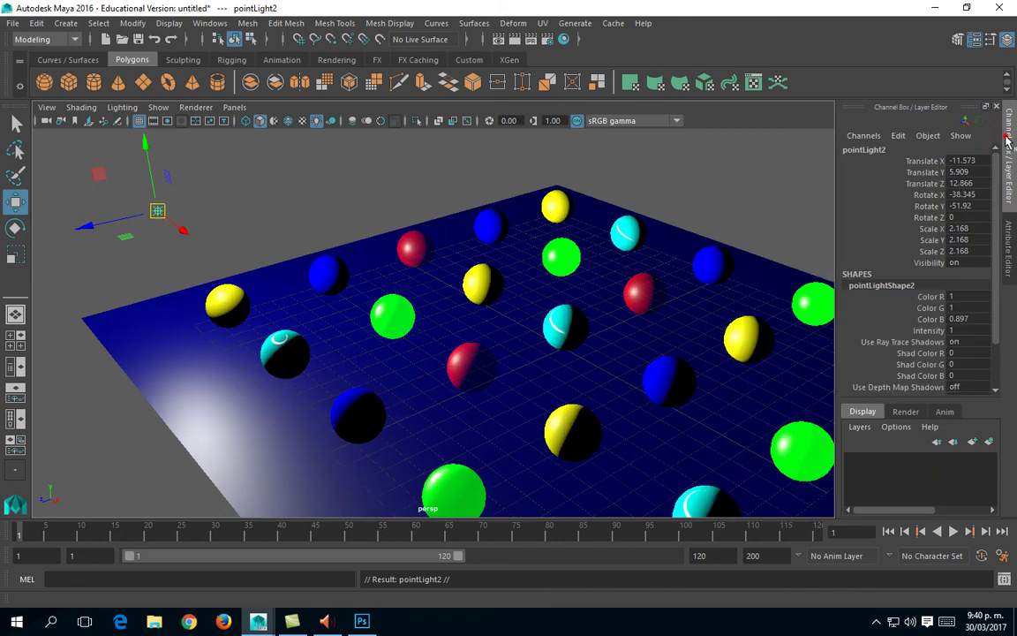
pyautogui.click(870, 150)
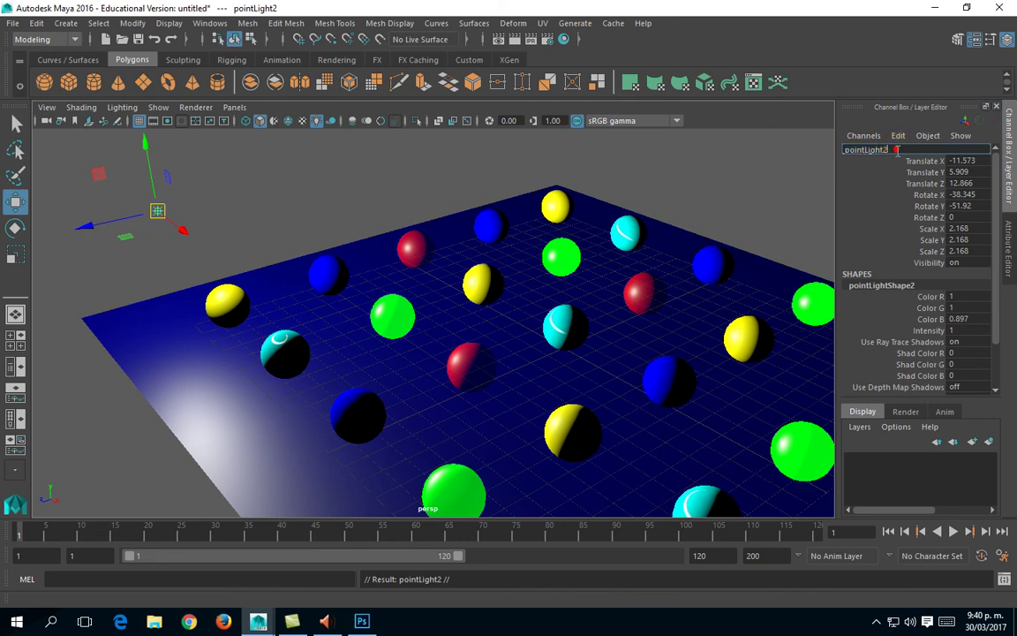
pyautogui.write('Map')
pyautogui.press('Return')
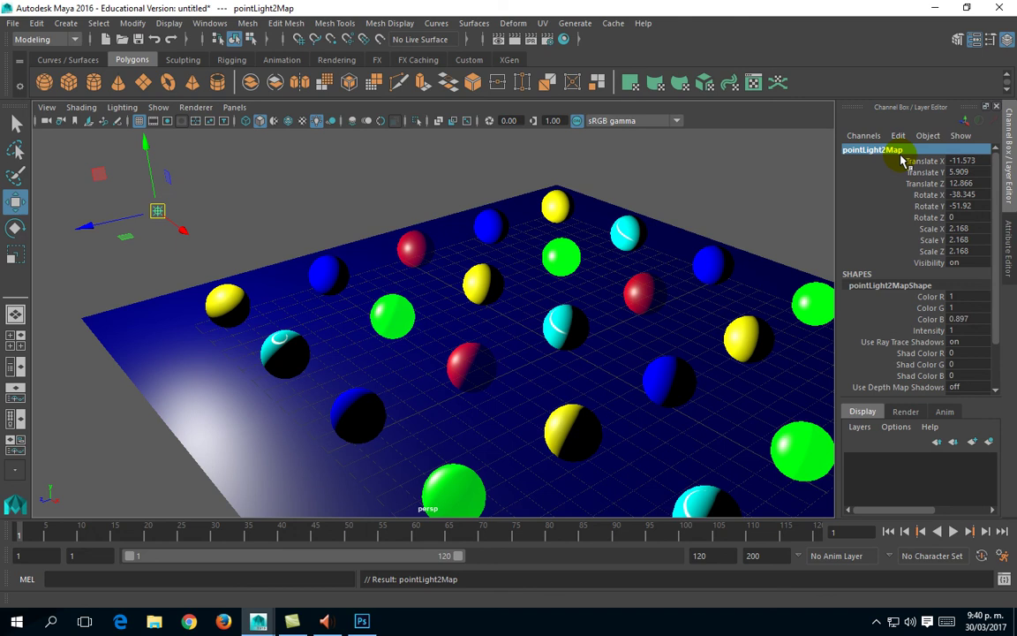
# Turn on depth map shadows for pointLight2Map with a resolution of 50 and a filter size of 2
pyautogui.click(1008, 253)
pyautogui.scroll(5, 790, 304)
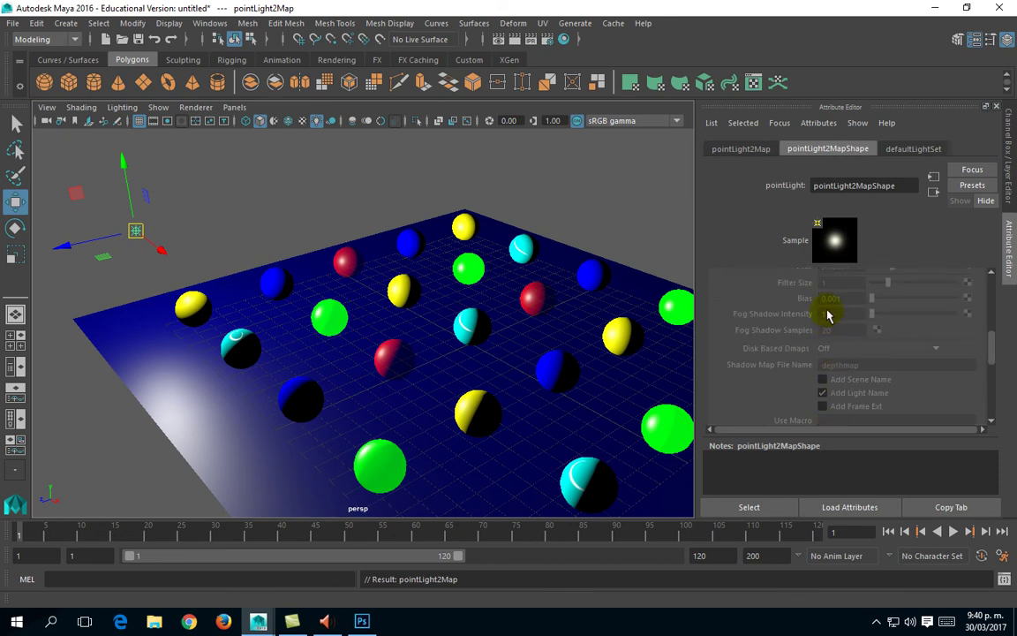
pyautogui.scroll(3, 826, 311)
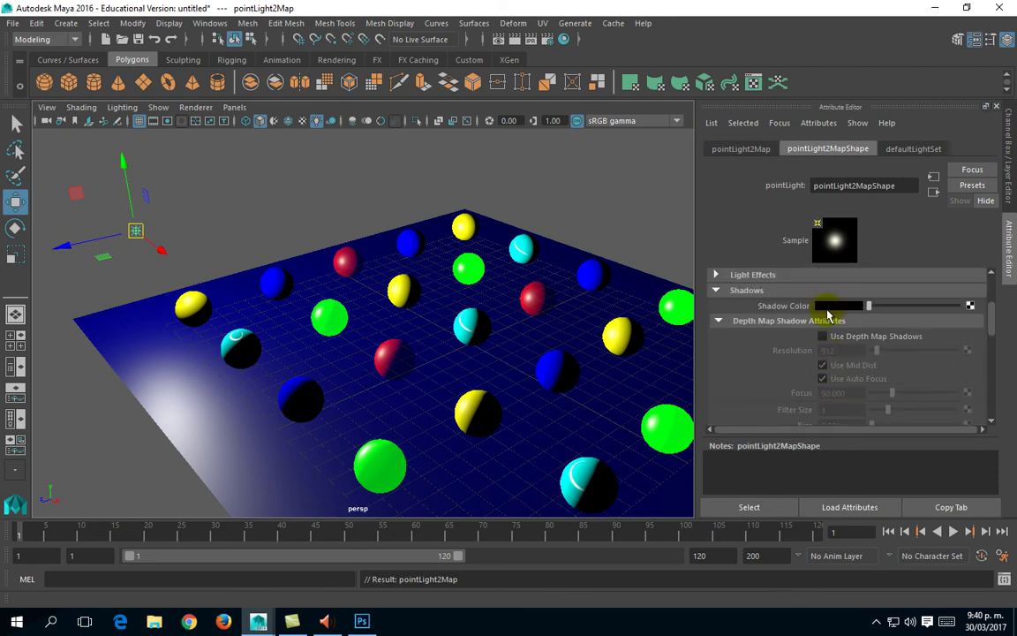
pyautogui.scroll(-3, 861, 334)
pyautogui.scroll(3, 856, 336)
pyautogui.click(853, 350)
pyautogui.write('50')
pyautogui.press('Return')
pyautogui.scroll(-1, 795, 349)
pyautogui.moveTo(890, 364); pyautogui.dragTo(903, 364)
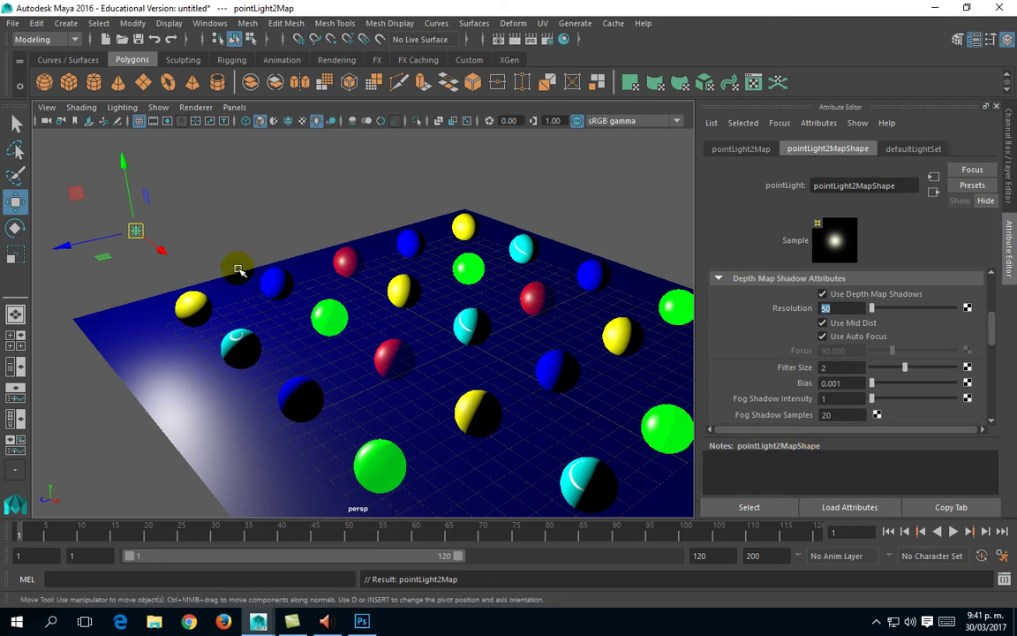
# Rename the original point light as pointLight1Ray and bring up its ray trace shadow attributes
pyautogui.click(164, 210)
pyautogui.click(136, 228)
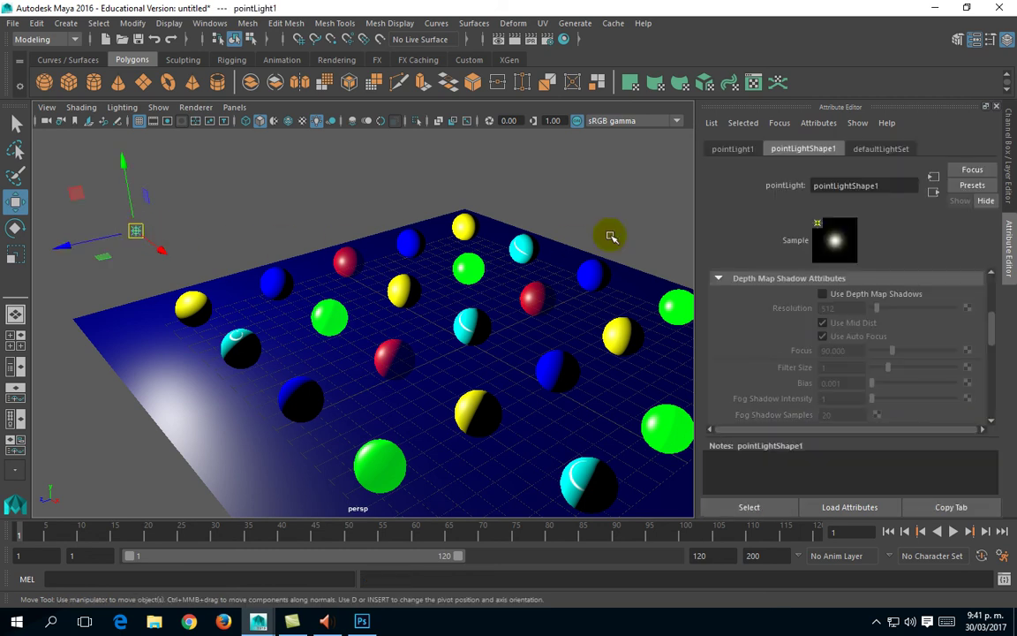
pyautogui.click(1012, 172)
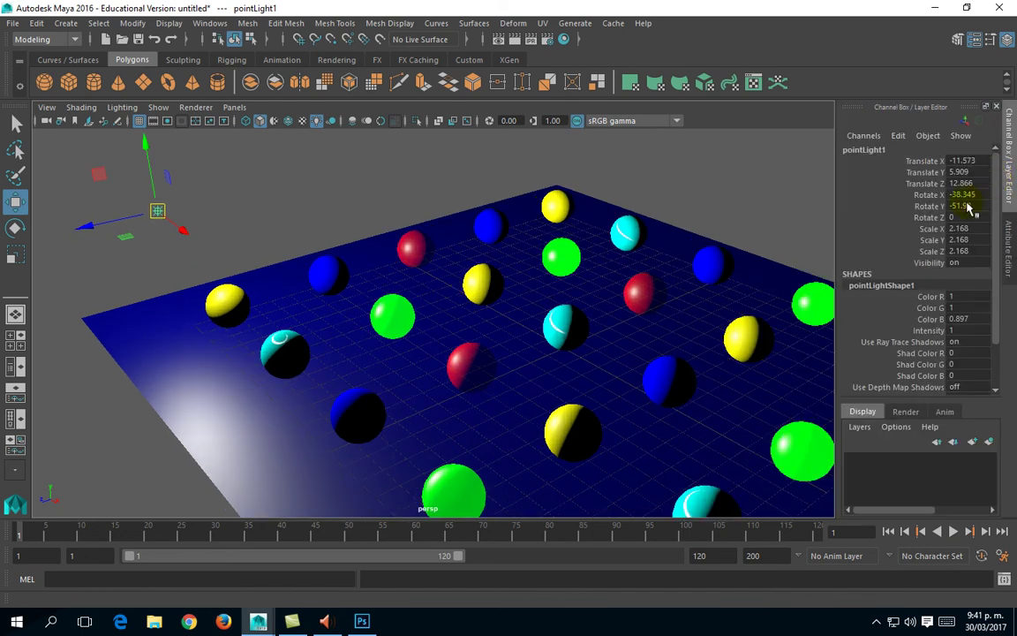
pyautogui.click(883, 150)
pyautogui.write('Rav')
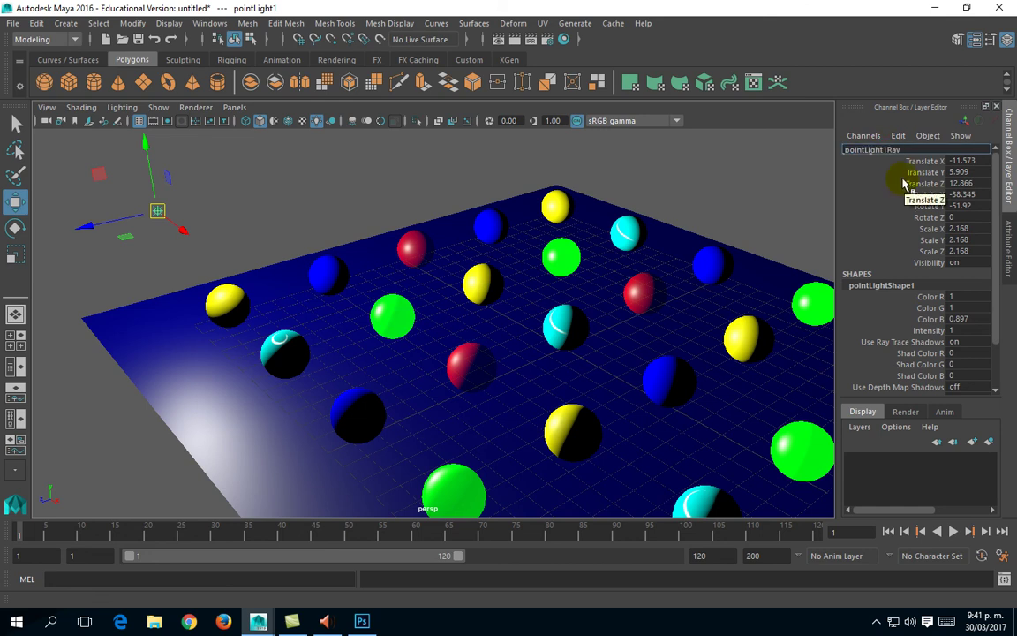
pyautogui.press('Return')
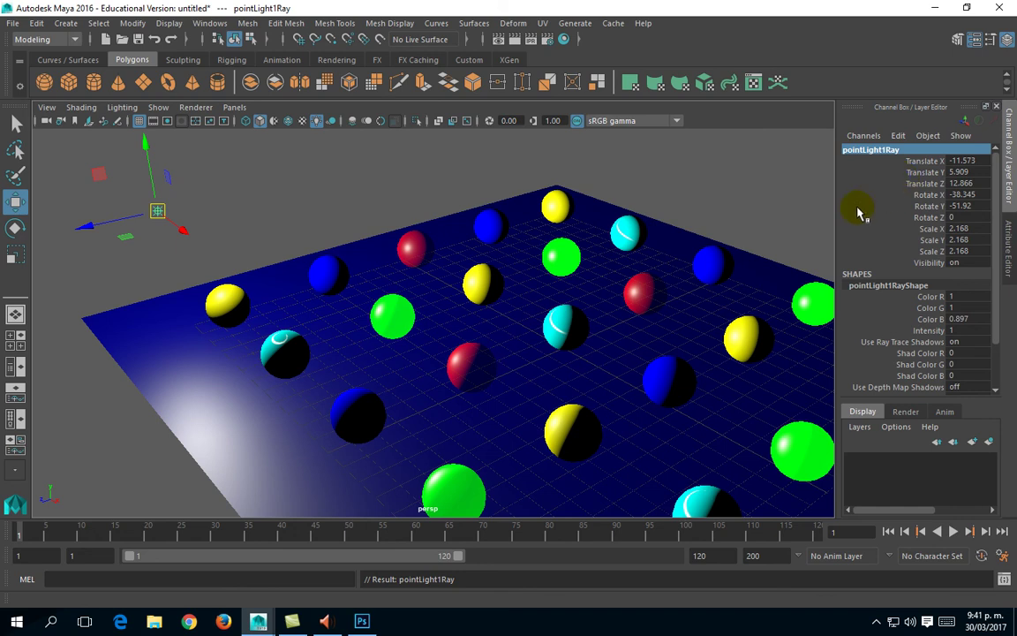
pyautogui.click(1007, 262)
pyautogui.scroll(-4, 835, 341)
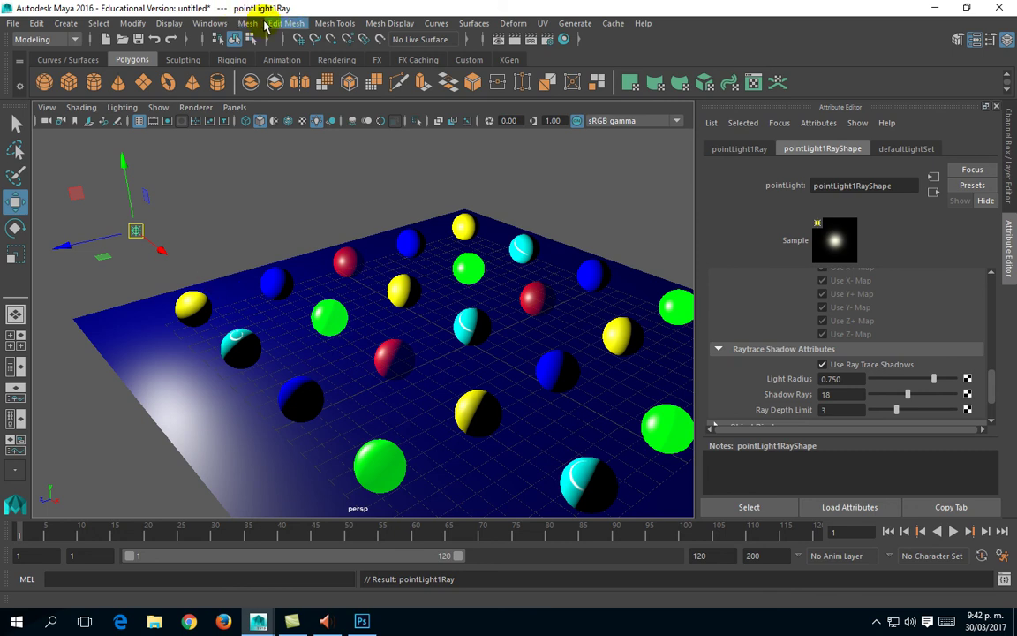
# In light-centric light linking, unlink pSphere1, pSphere2 and pSphere4 through pSphere8 from pointLight1Ray
pyautogui.click(132, 23)
pyautogui.moveTo(188, 26)
pyautogui.moveTo(265, 92)
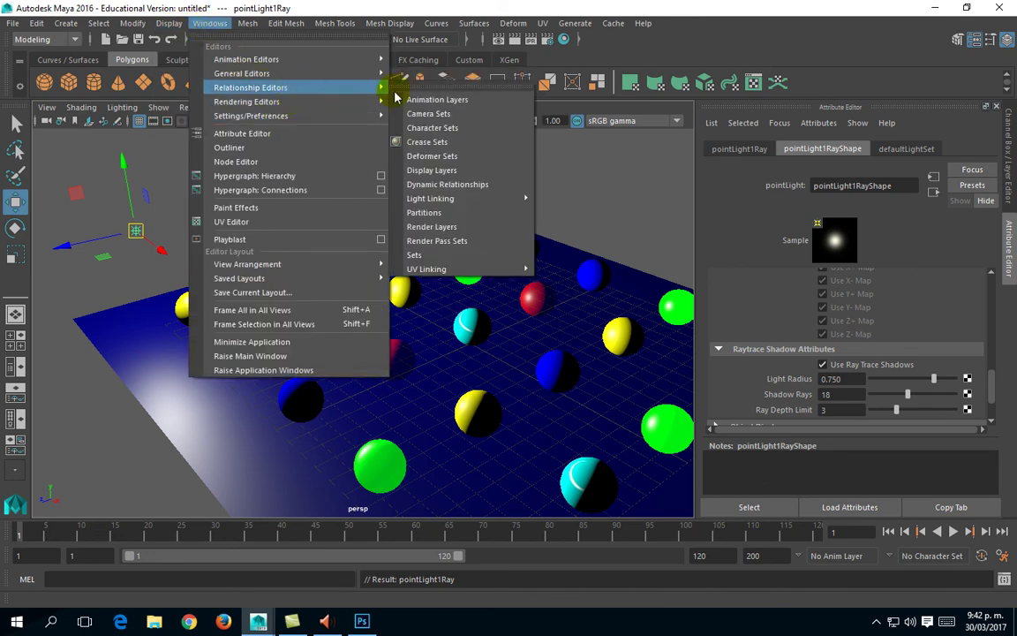
pyautogui.moveTo(441, 198)
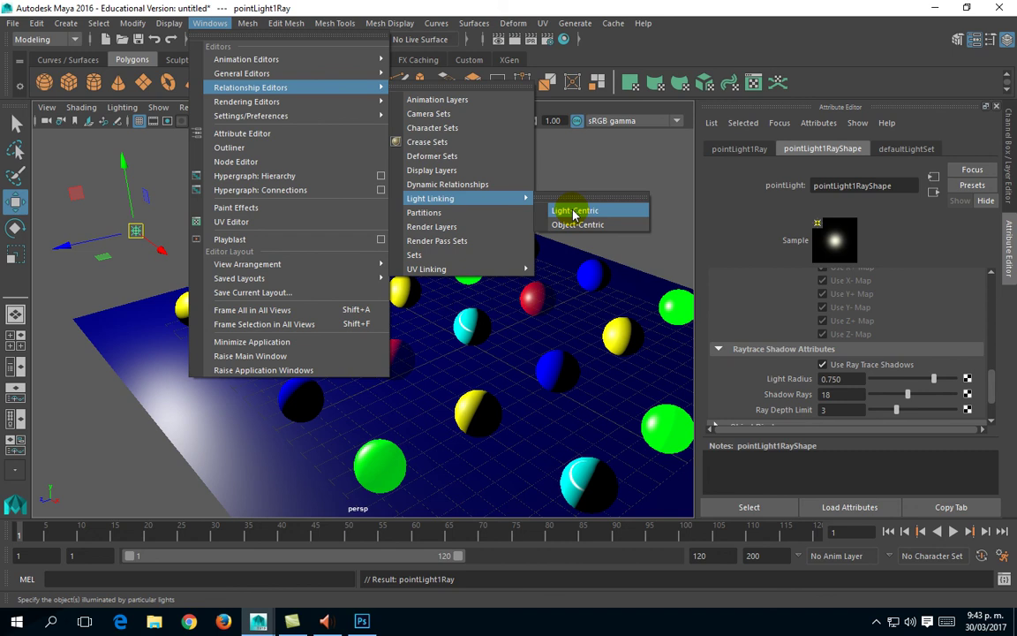
pyautogui.click(574, 212)
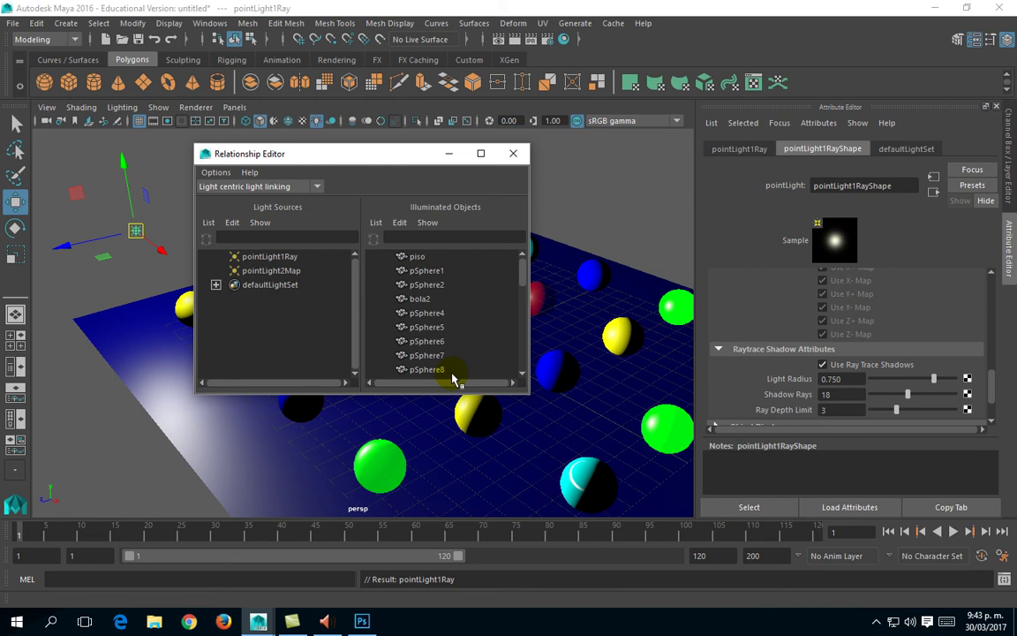
pyautogui.click(291, 258)
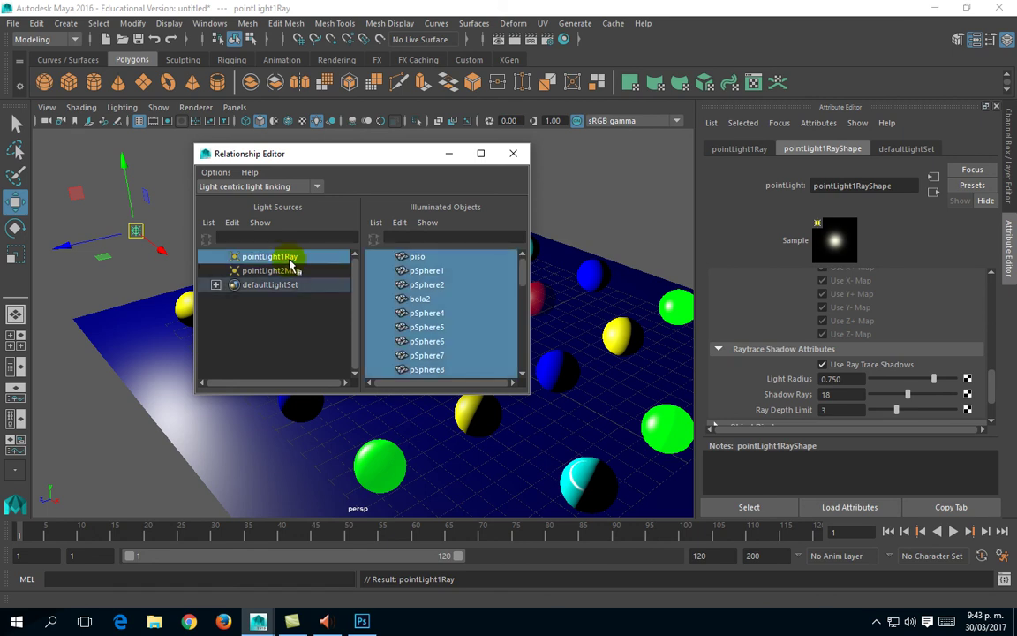
pyautogui.click(432, 272)
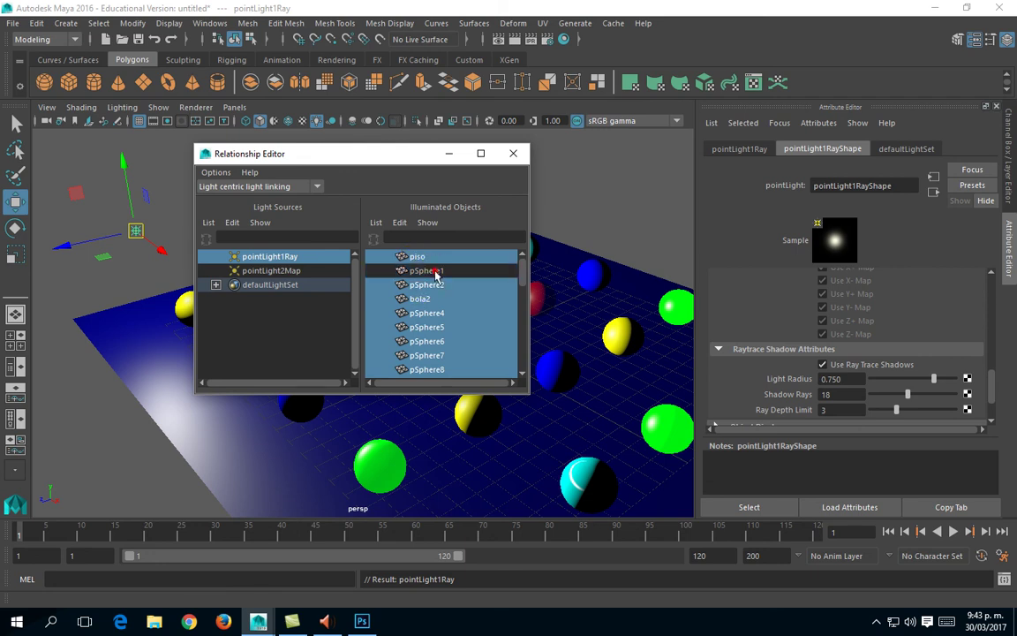
pyautogui.click(428, 284)
pyautogui.click(421, 298)
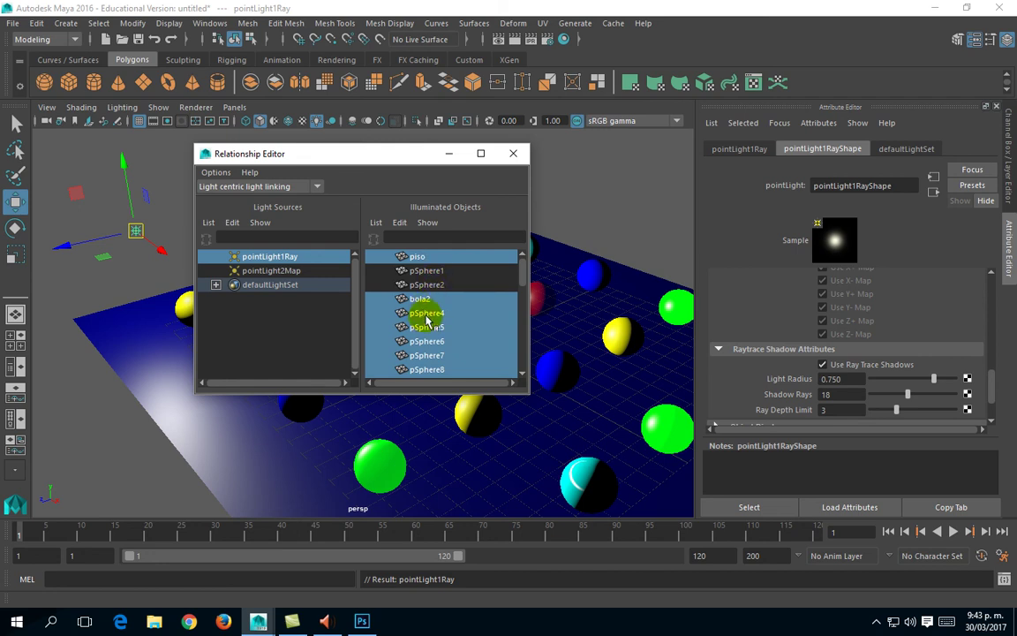
pyautogui.moveTo(425, 314); pyautogui.dragTo(426, 369)
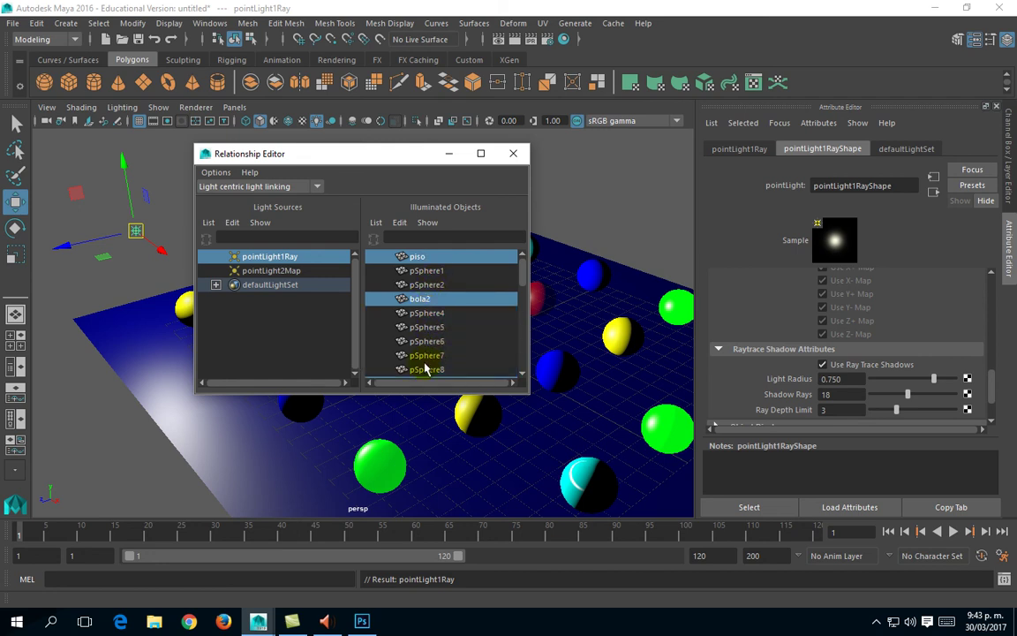
# Unlink pSphere9 through pSphere11 and pSphere13 from pointLight1Ray
pyautogui.click(523, 374)
pyautogui.click(522, 374)
pyautogui.click(523, 374)
pyautogui.click(523, 374)
pyautogui.click(522, 374)
pyautogui.click(523, 374)
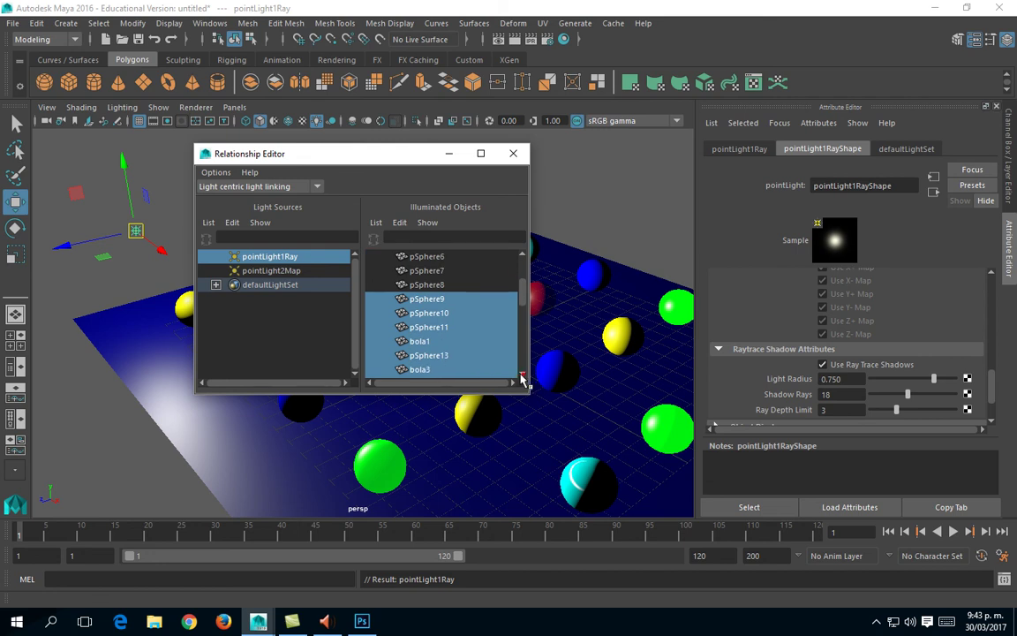
pyautogui.moveTo(425, 299); pyautogui.dragTo(441, 367)
pyautogui.click(439, 356)
# Unlink the remaining pSphere objects up to pSphere25 from pointLight1Ray and check the top of the illuminated objects list
pyautogui.click(522, 374)
pyautogui.click(522, 374)
pyautogui.click(522, 375)
pyautogui.click(522, 375)
pyautogui.click(523, 374)
pyautogui.click(523, 374)
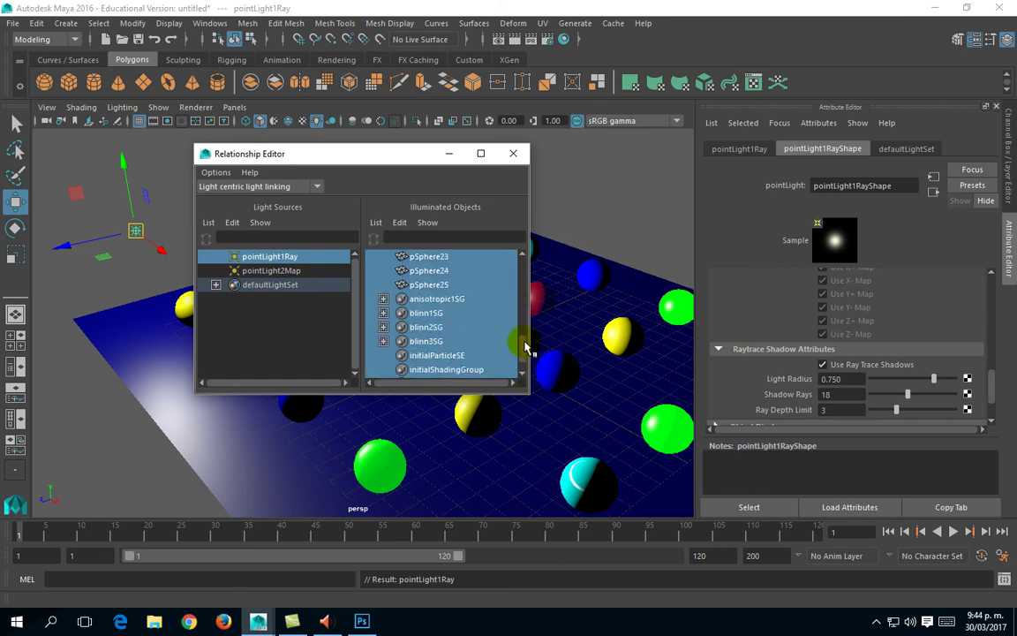
pyautogui.scroll(2, 527, 335)
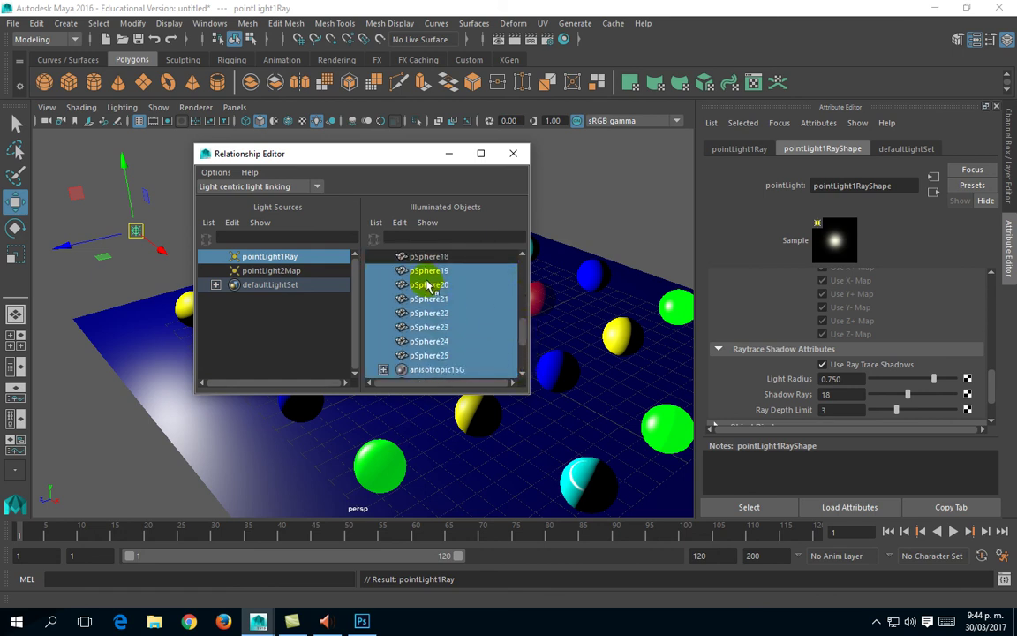
pyautogui.moveTo(429, 270); pyautogui.dragTo(429, 356)
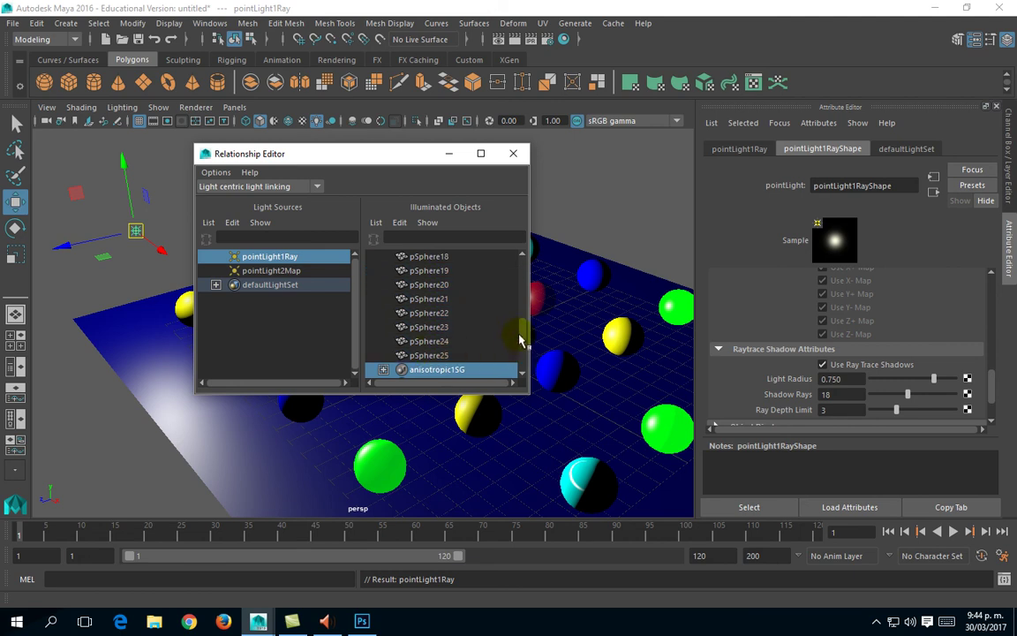
pyautogui.scroll(-3, 521, 340)
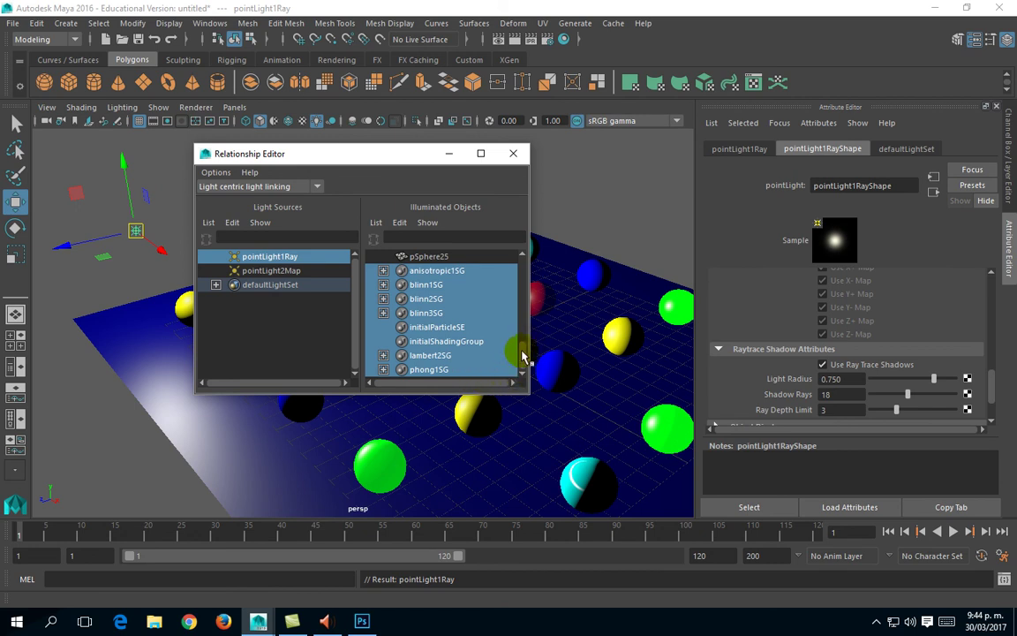
pyautogui.moveTo(524, 362); pyautogui.dragTo(527, 273)
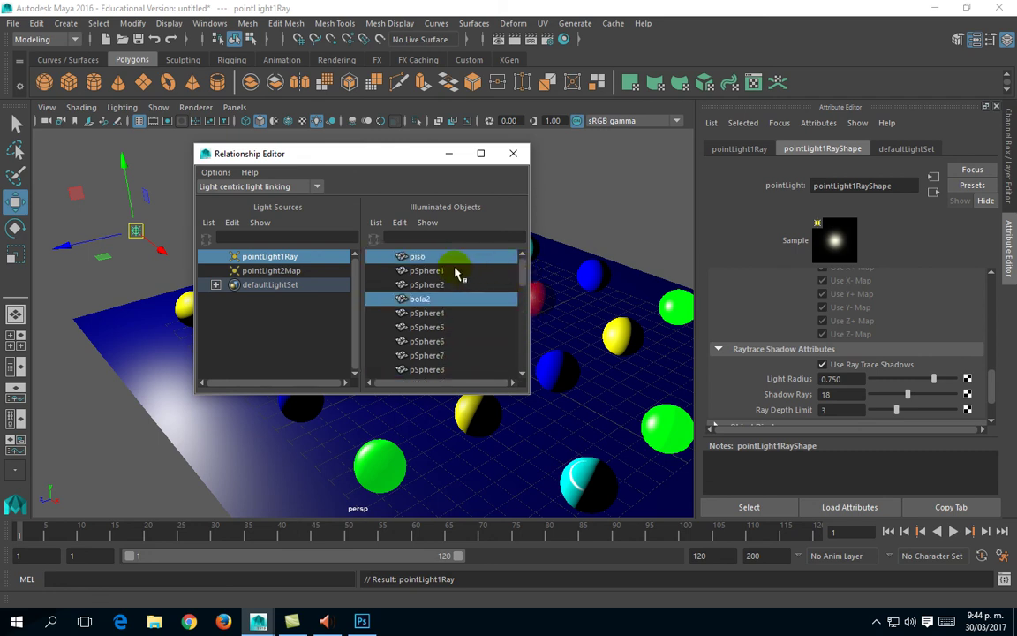
# Unlink bola2, bola1 and bola3 from pointLight2Map and close the Relationship Editor
pyautogui.click(258, 270)
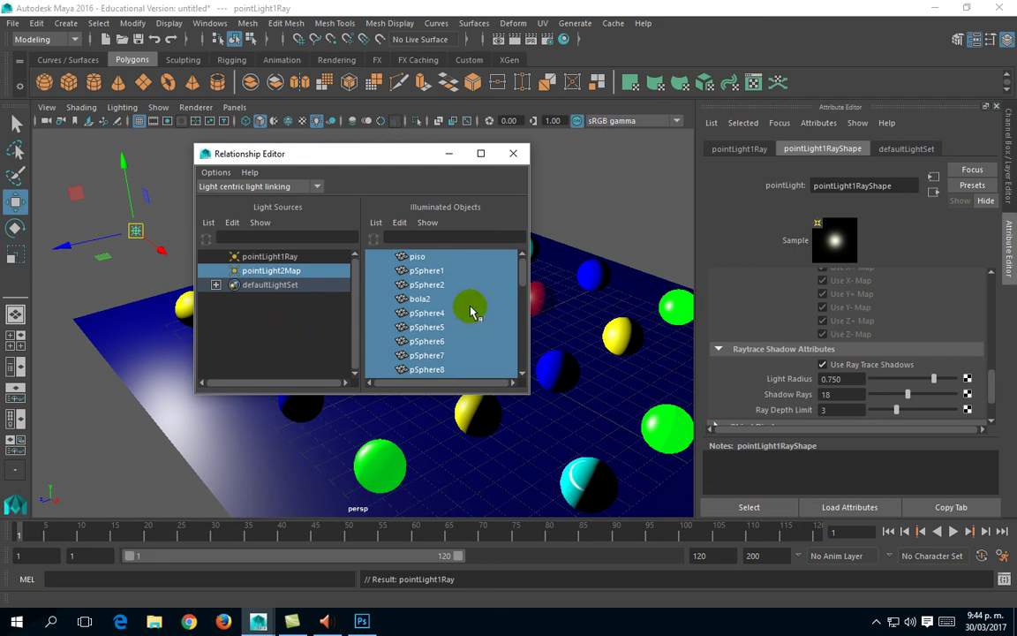
pyautogui.click(418, 299)
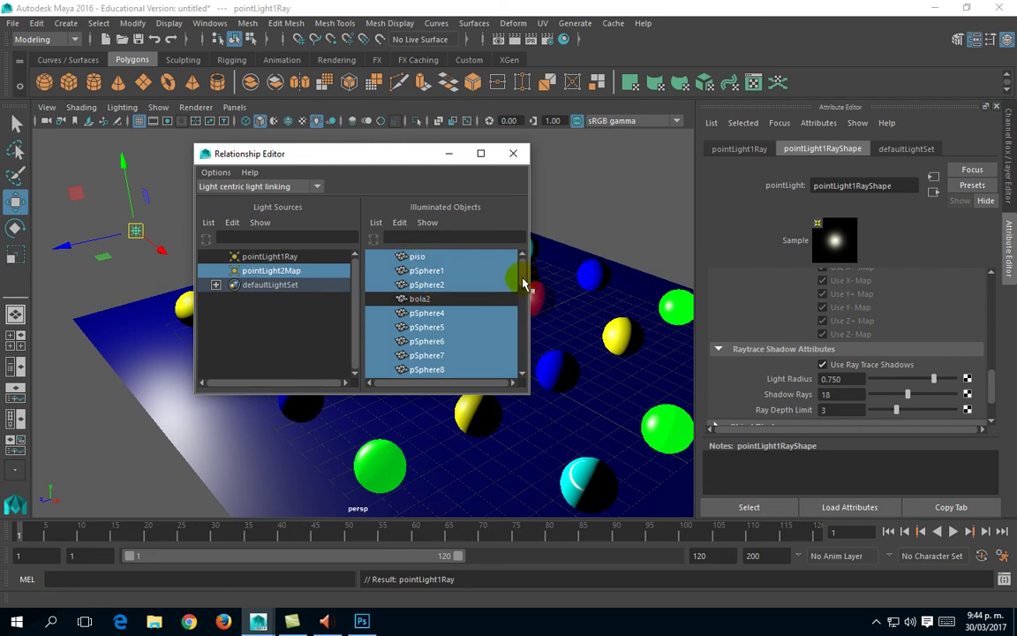
pyautogui.scroll(-5, 525, 285)
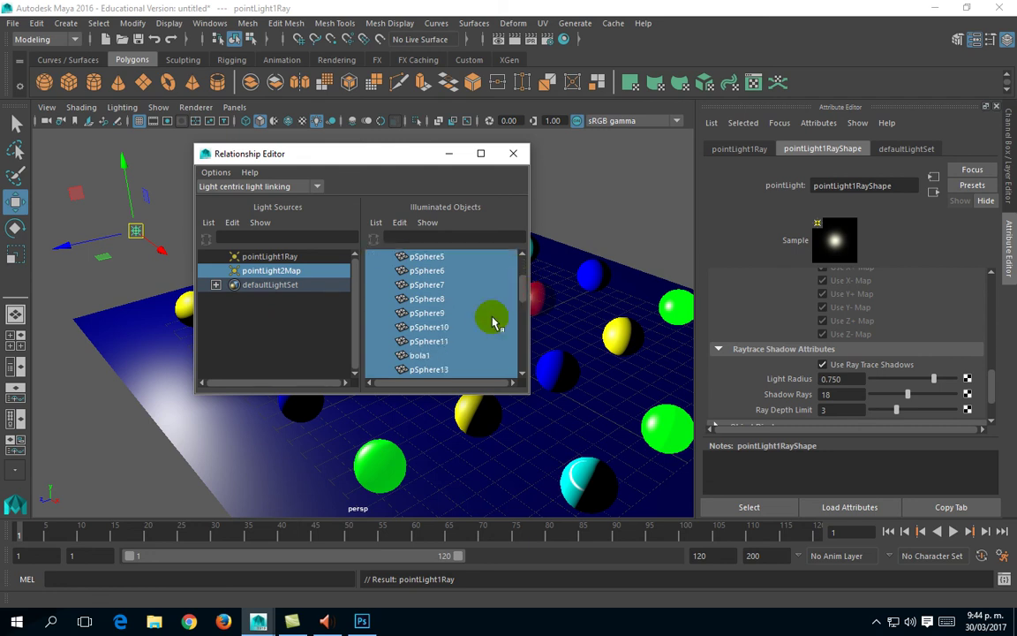
pyautogui.click(419, 355)
pyautogui.scroll(-1, 523, 303)
pyautogui.scroll(-5, 523, 303)
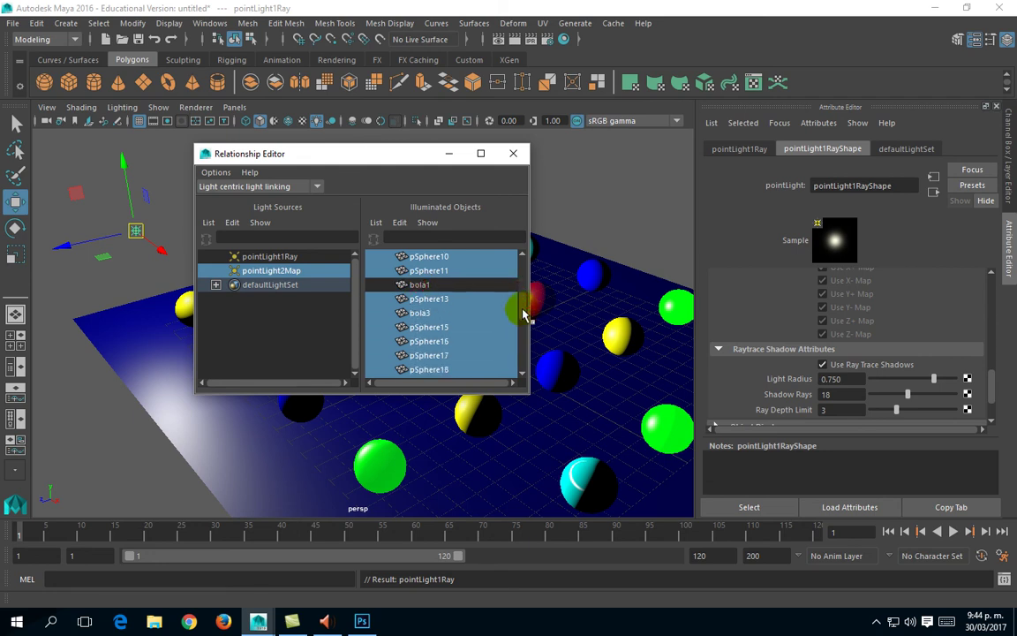
pyautogui.click(419, 298)
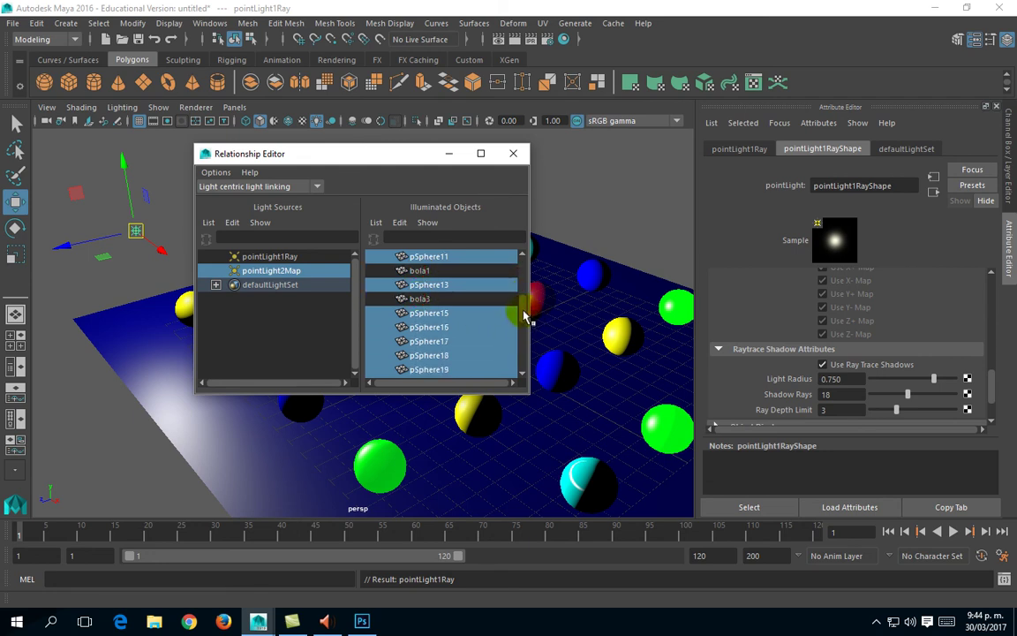
pyautogui.scroll(-5, 527, 318)
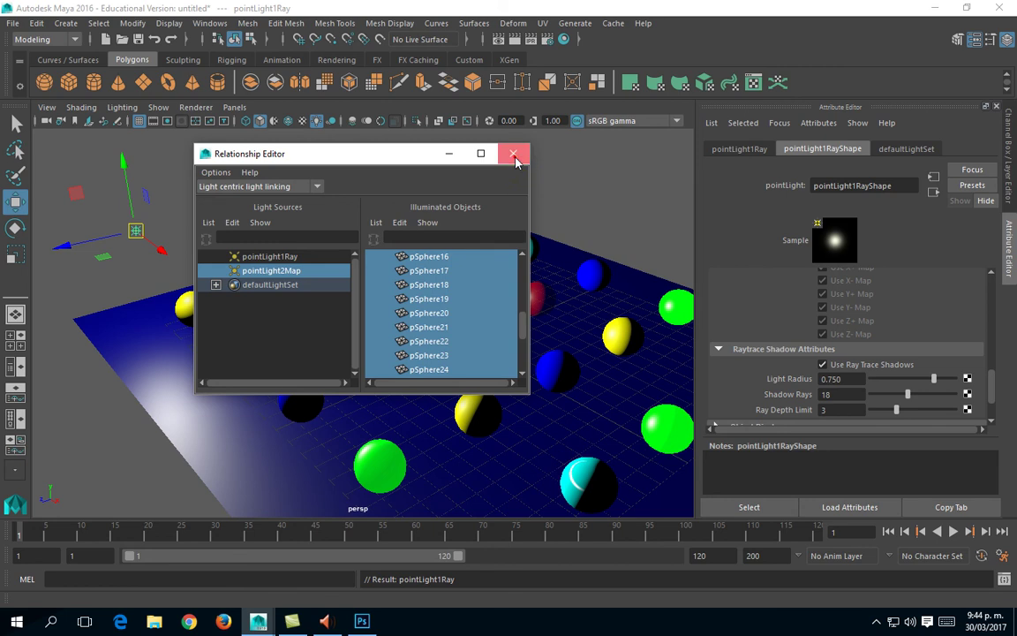
pyautogui.click(514, 154)
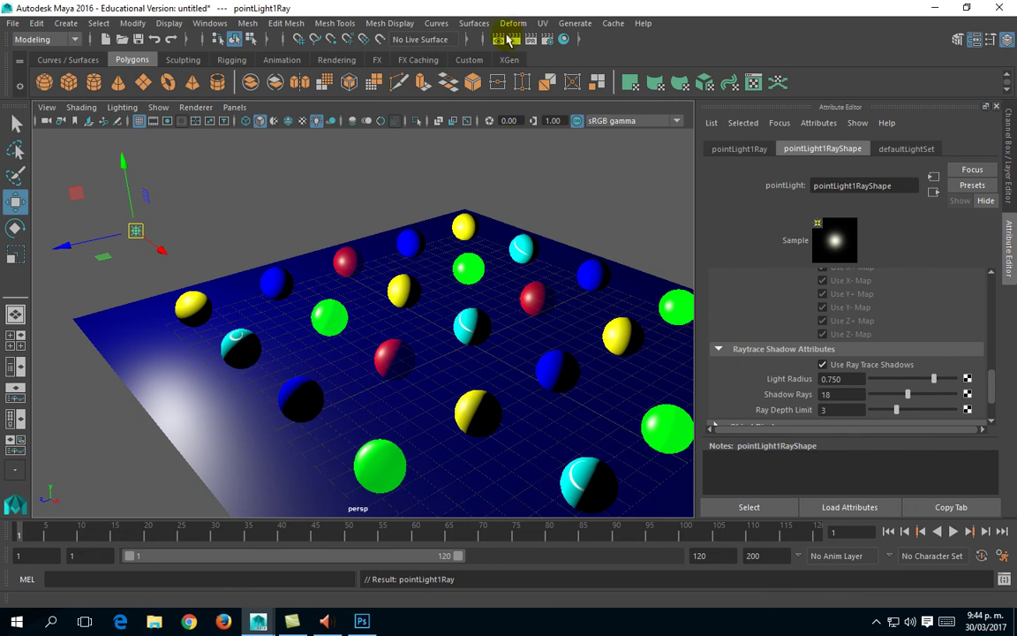
# Render the perspective view to compare the shadows of both lights, and close the render window
pyautogui.click(513, 38)
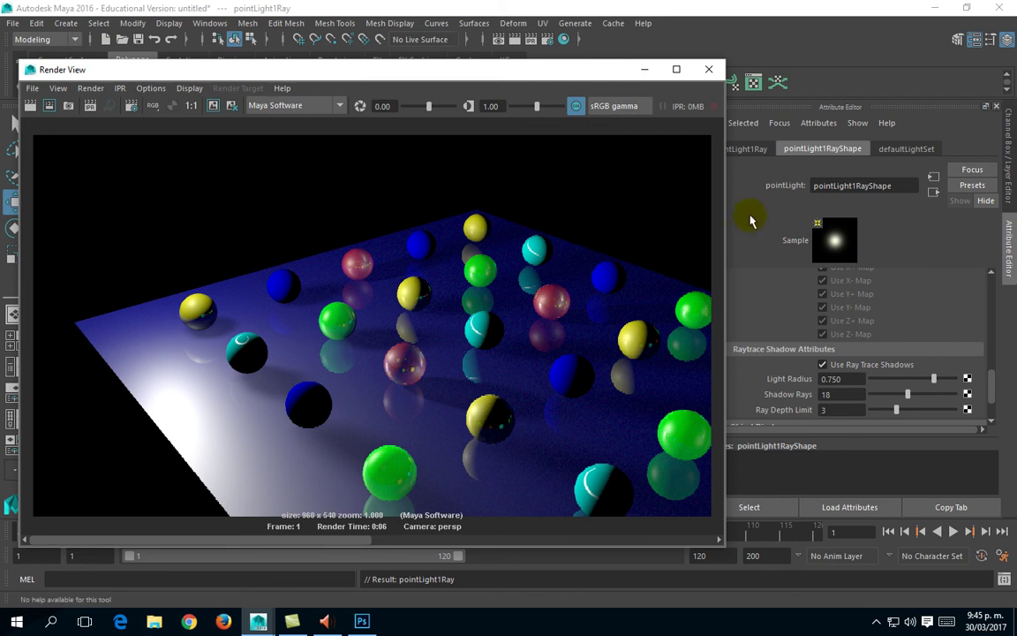
pyautogui.click(708, 71)
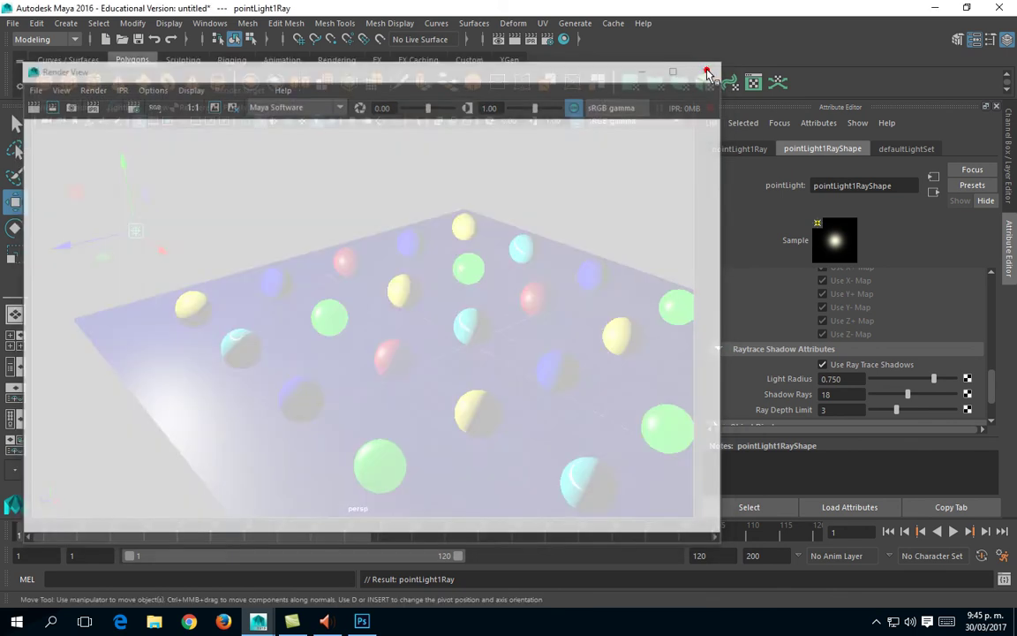
# Delete pointLight1Ray from the scene and select pointLight2Map
pyautogui.click(138, 232)
pyautogui.click(138, 232)
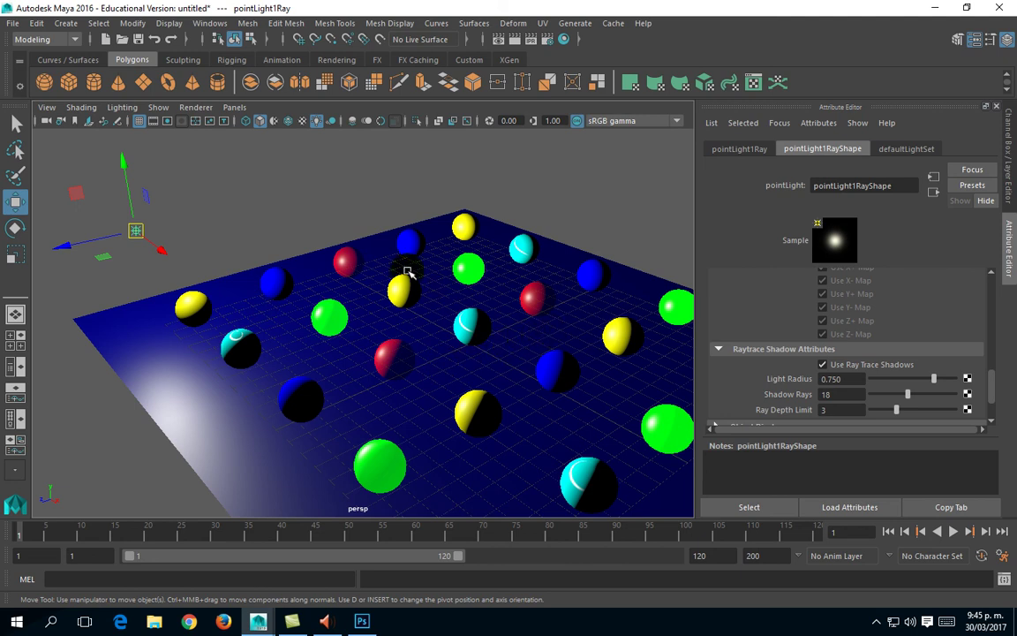
pyautogui.click(176, 234)
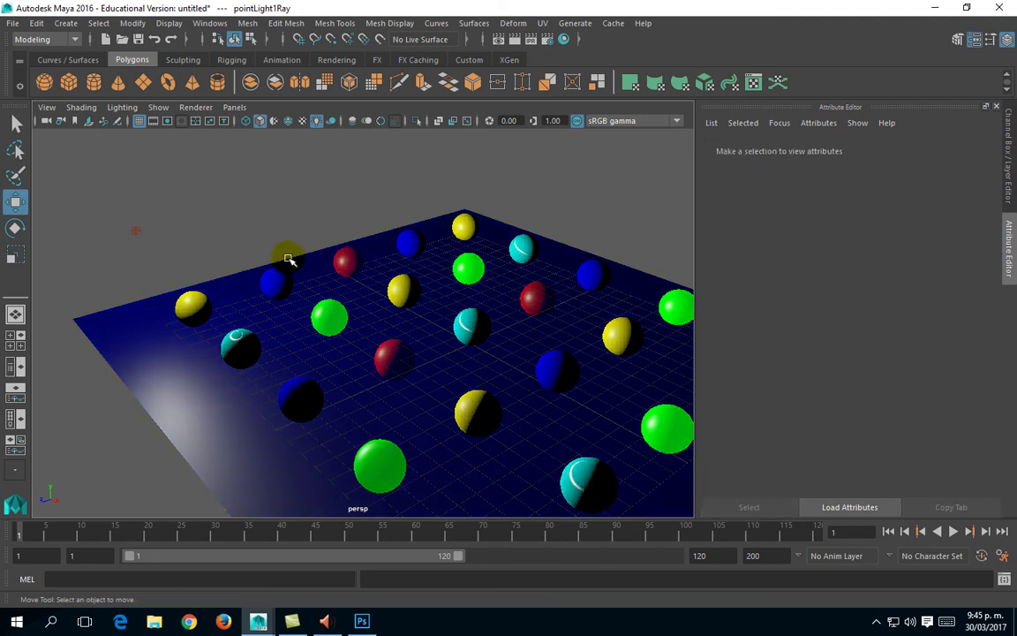
pyautogui.moveTo(159, 238); pyautogui.dragTo(109, 204)
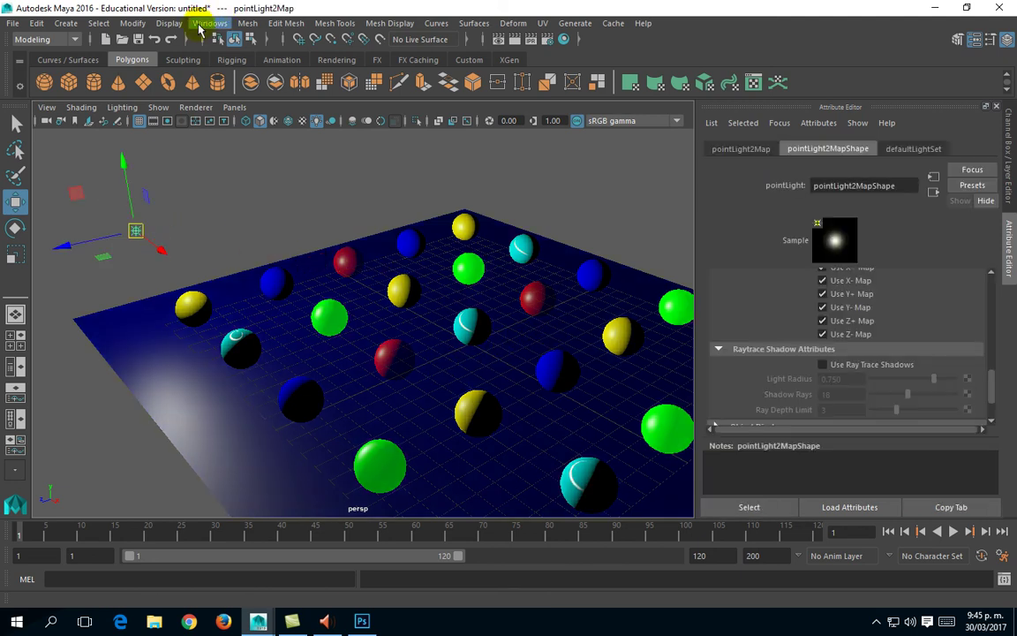
# In light-centric light linking, link bola2 and the other bola spheres back to pointLight2Map
pyautogui.click(208, 24)
pyautogui.moveTo(346, 102)
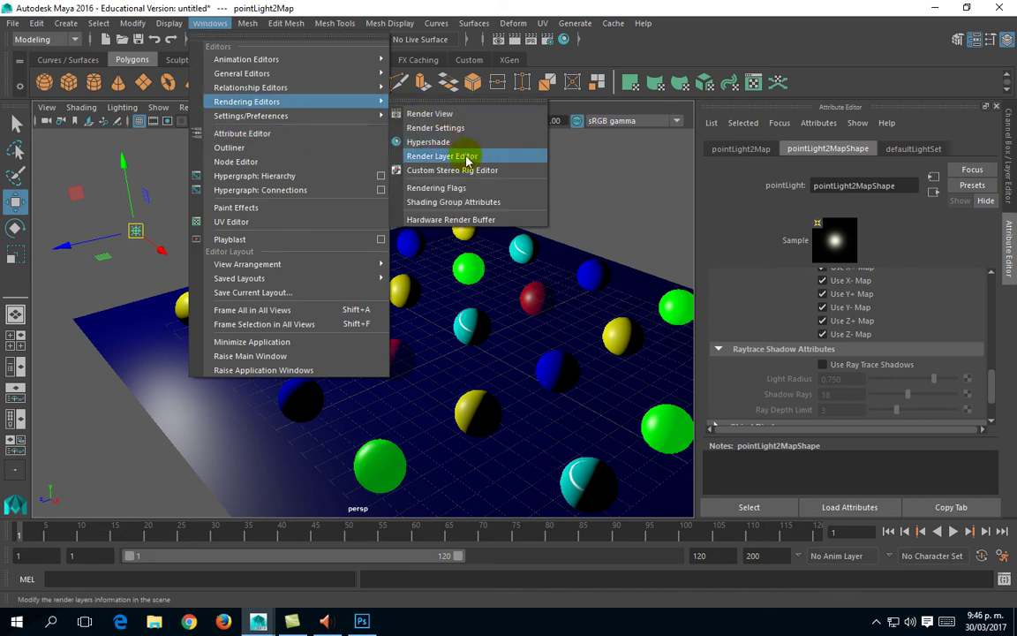
pyautogui.moveTo(488, 198)
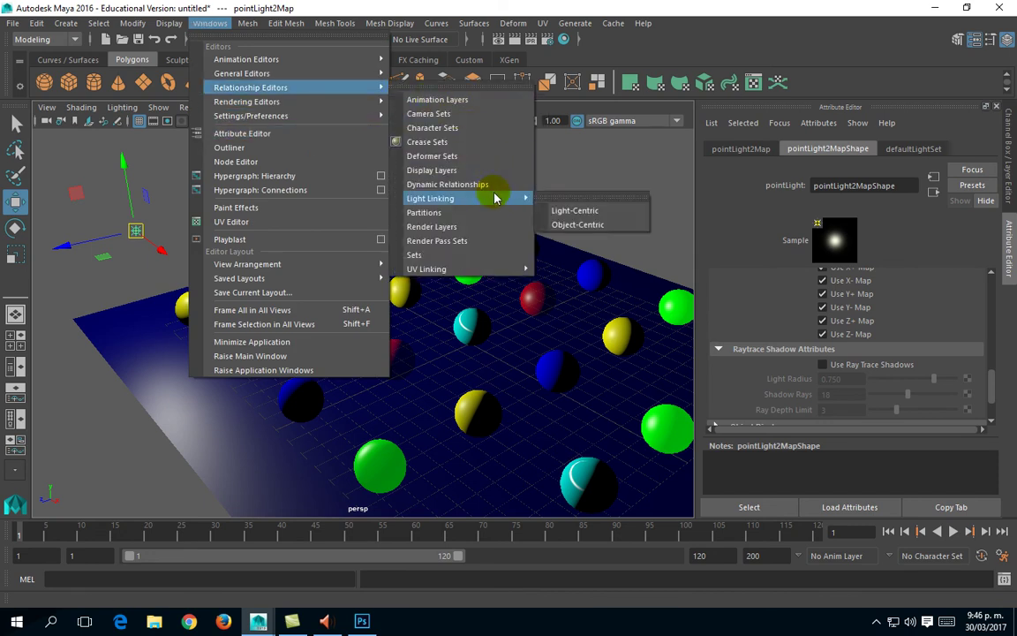
pyautogui.click(565, 212)
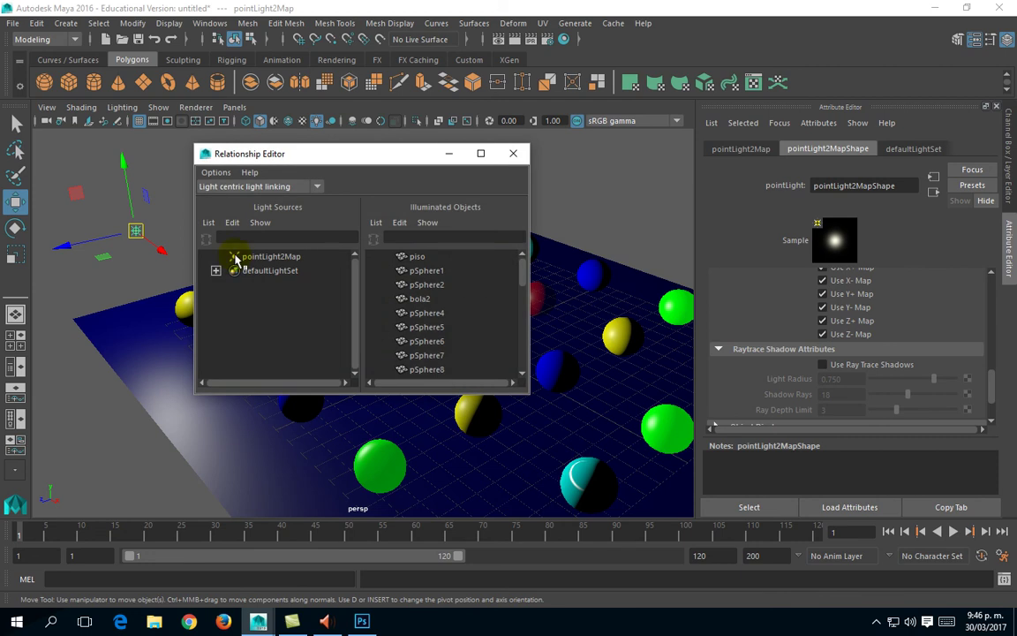
pyautogui.click(265, 256)
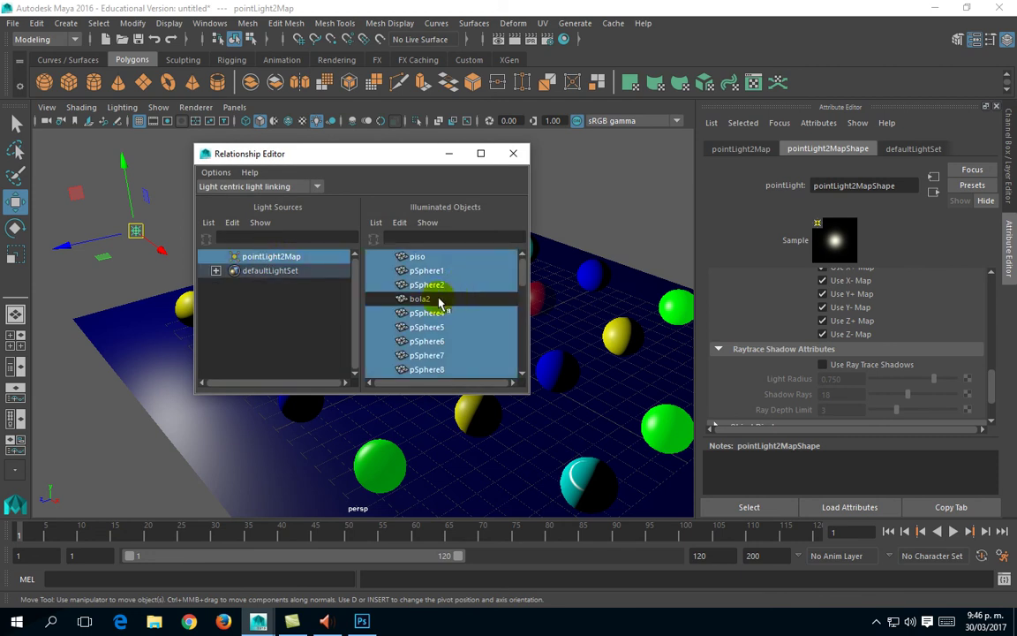
pyautogui.click(420, 299)
pyautogui.scroll(-2, 524, 287)
pyautogui.click(420, 369)
pyautogui.scroll(-1, 425, 370)
pyautogui.scroll(-8, 527, 318)
pyautogui.click(515, 155)
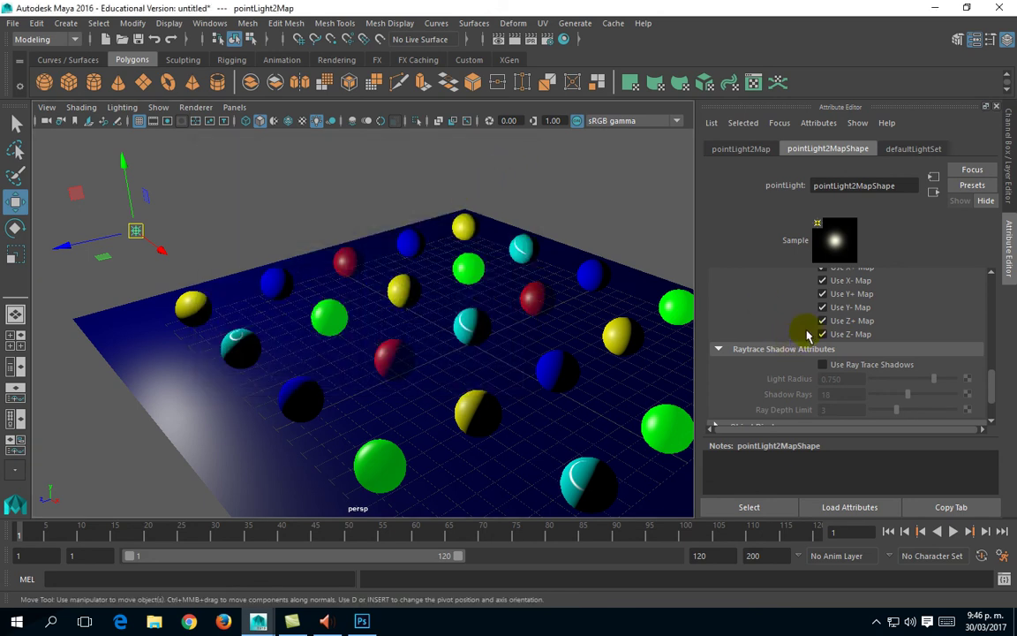
# Change the type of pointLight2Map to Spot Light
pyautogui.scroll(5, 795, 338)
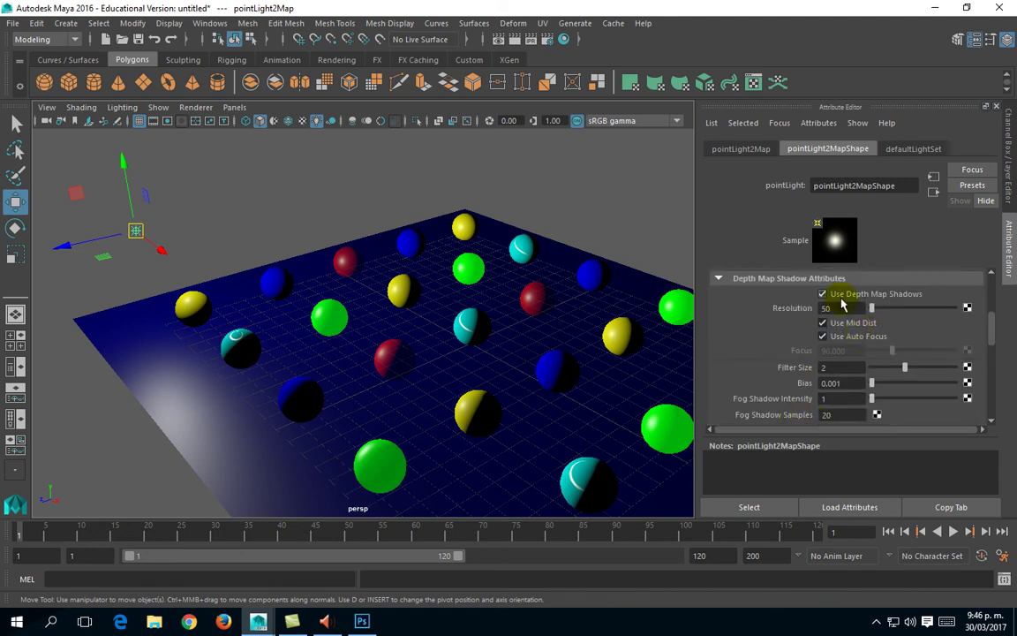
pyautogui.scroll(5, 830, 323)
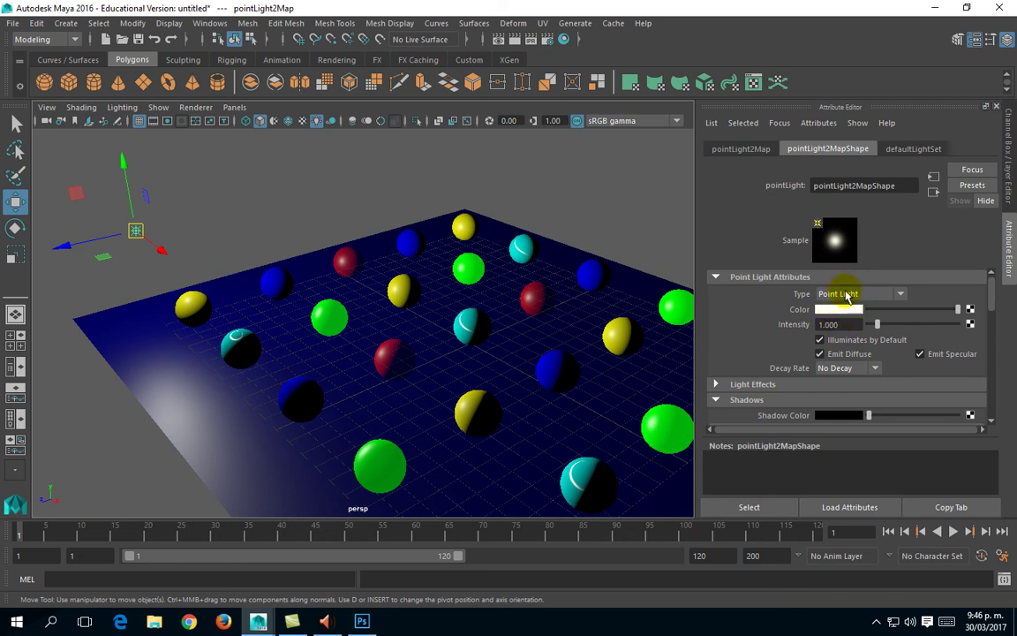
pyautogui.click(847, 297)
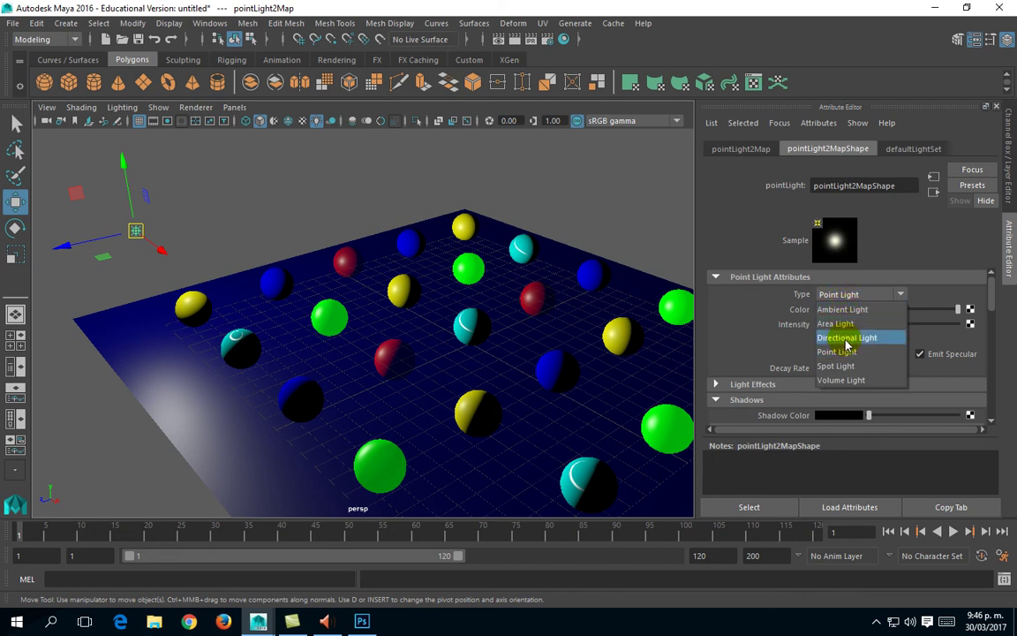
pyautogui.click(839, 367)
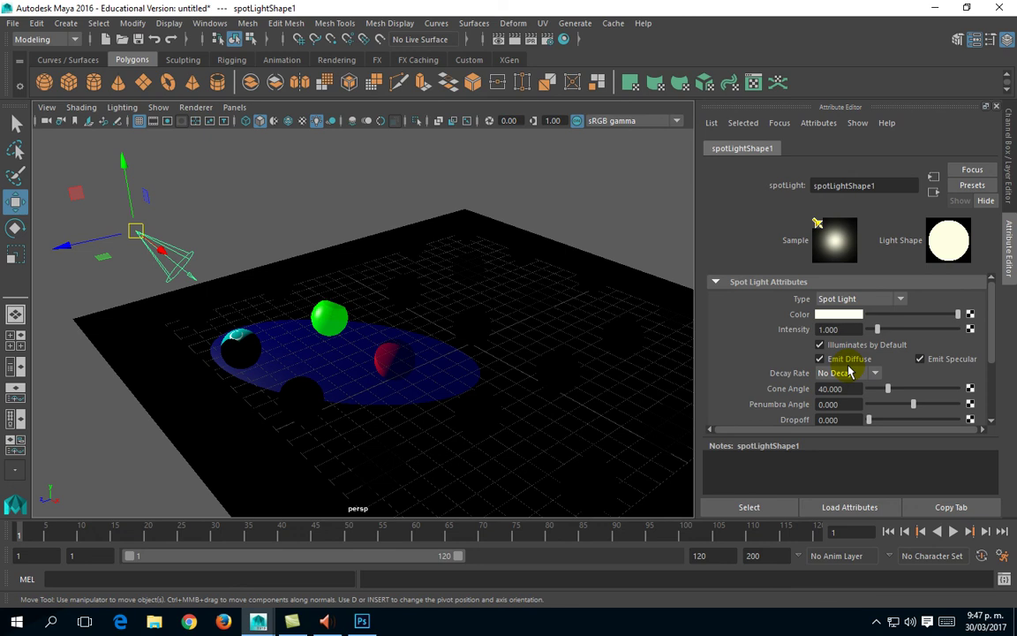
pyautogui.keyDown('alt'); pyautogui.moveTo(195, 390); pyautogui.dragTo(305, 295); pyautogui.keyUp('alt')
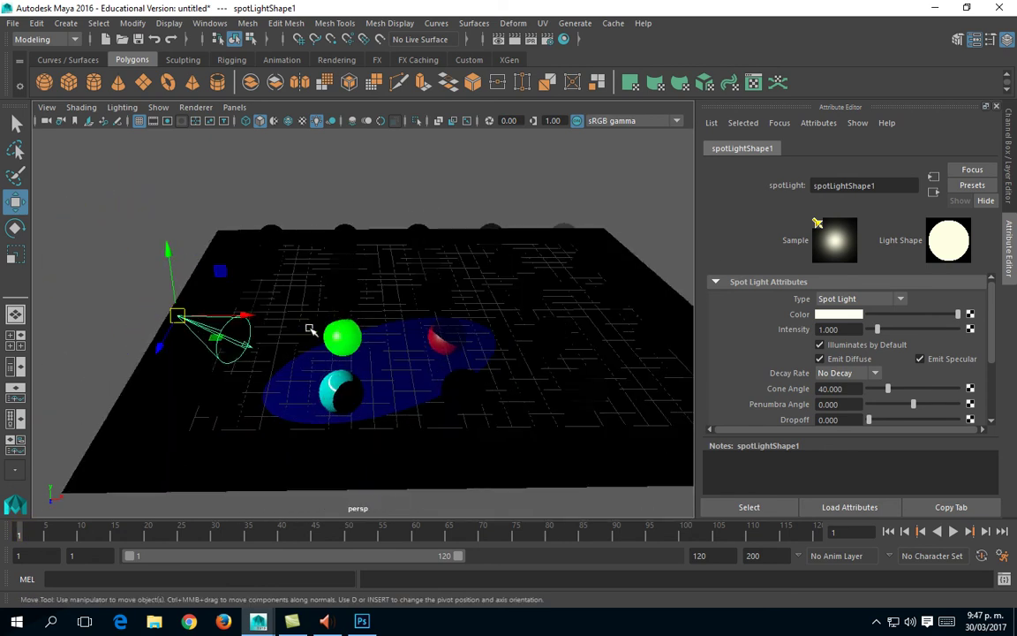
# Widen the spot light's cone angle to about 47.9
pyautogui.keyDown('alt'); pyautogui.moveTo(277, 386); pyautogui.dragTo(293, 321); pyautogui.keyUp('alt')
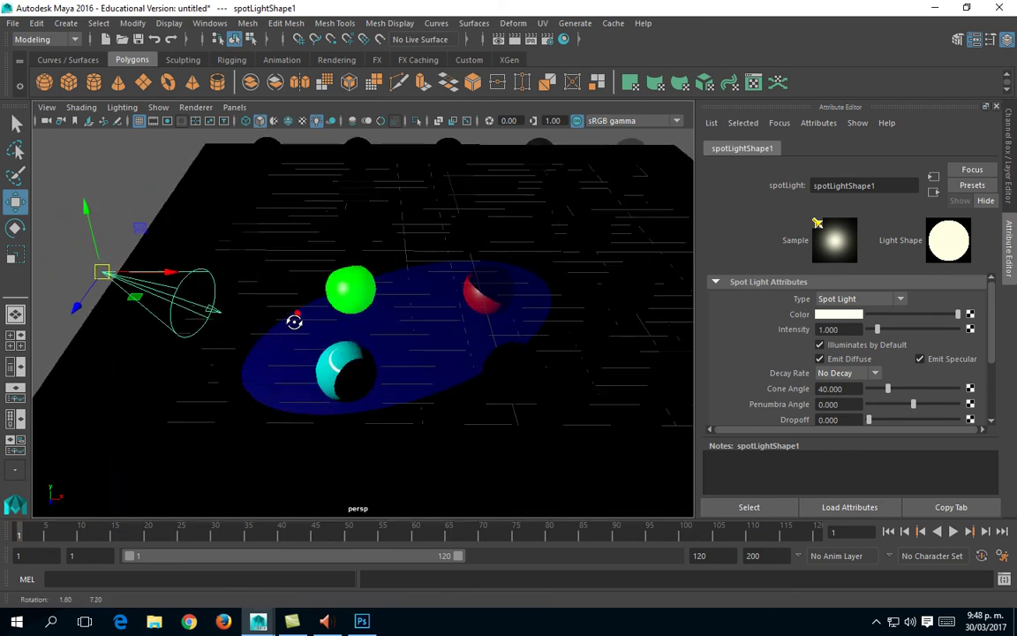
pyautogui.moveTo(886, 391)
pyautogui.mouseDown()
pyautogui.moveTo(901, 391)
pyautogui.moveTo(892, 390)
pyautogui.mouseUp()
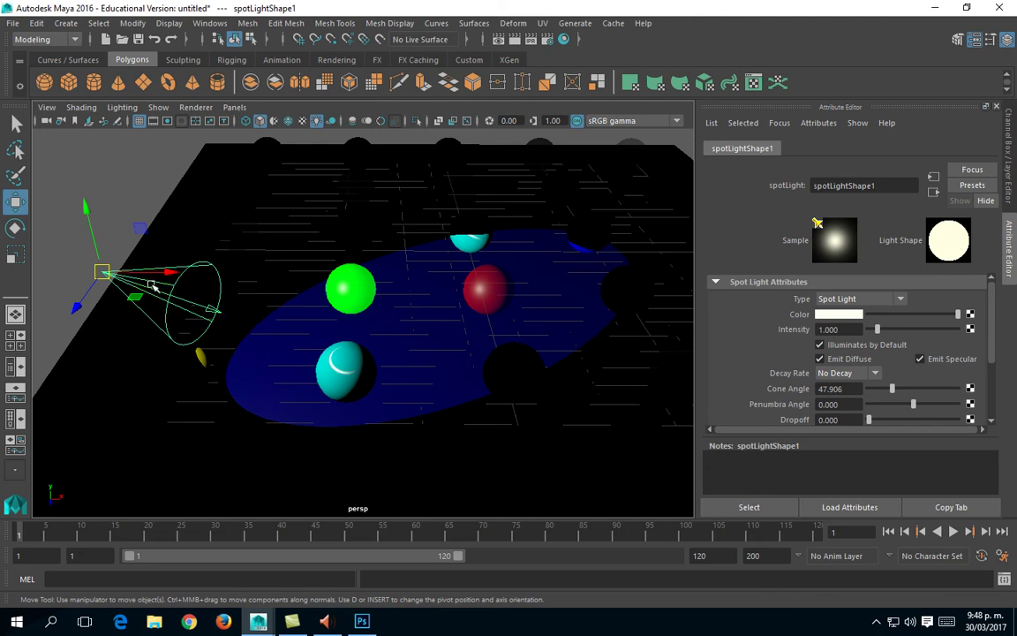
# Enable Barn Doors in the spot light's Light Effects, setting the left door to about 13.06 and the right to about 11.61
pyautogui.scroll(-3, 778, 375)
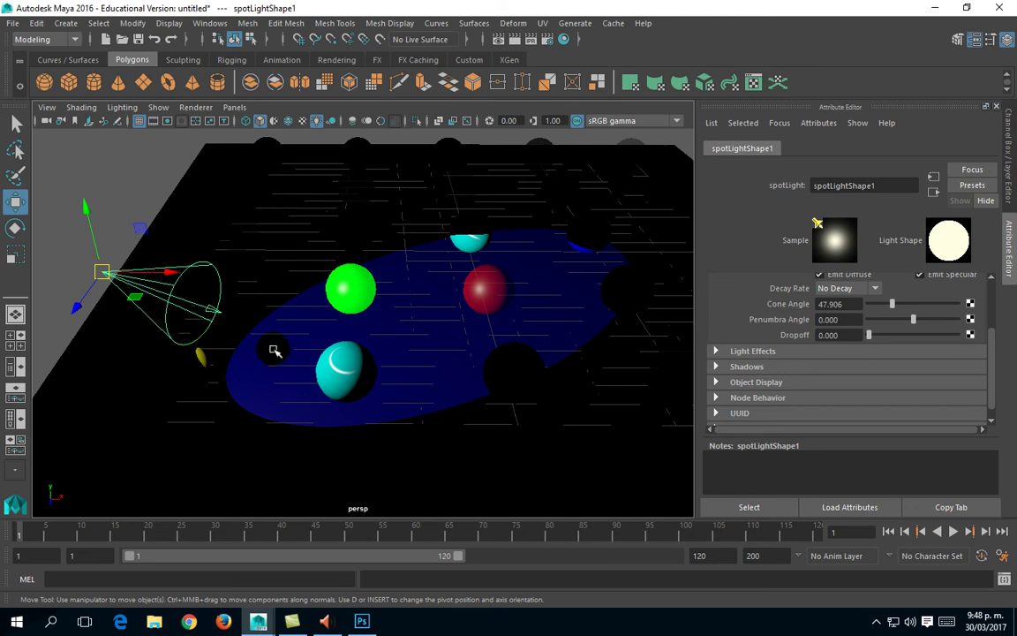
pyautogui.click(753, 351)
pyautogui.scroll(-3, 768, 380)
pyautogui.scroll(-3, 793, 376)
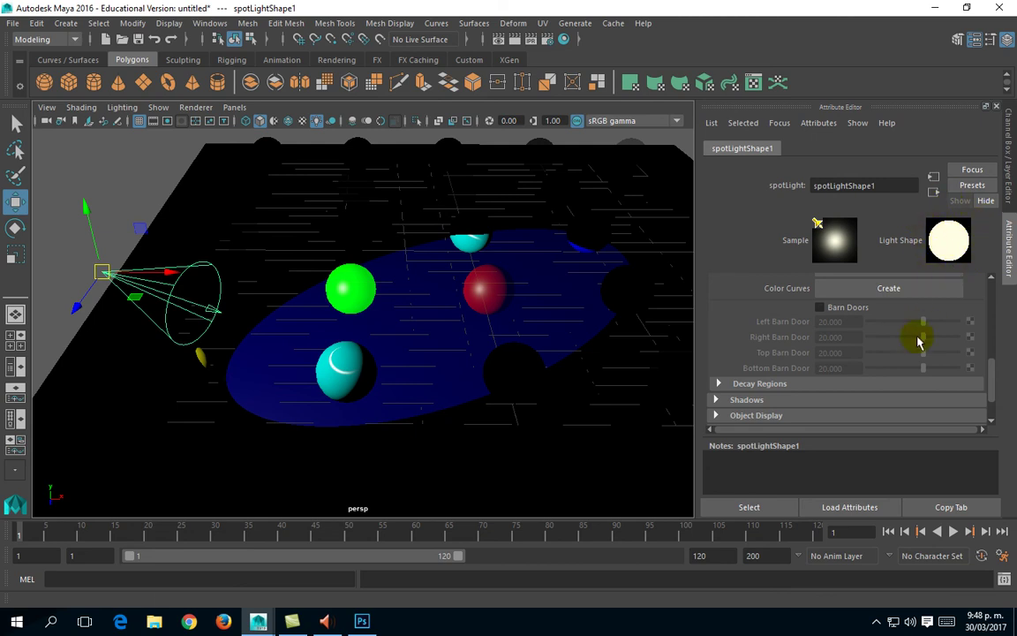
pyautogui.click(832, 308)
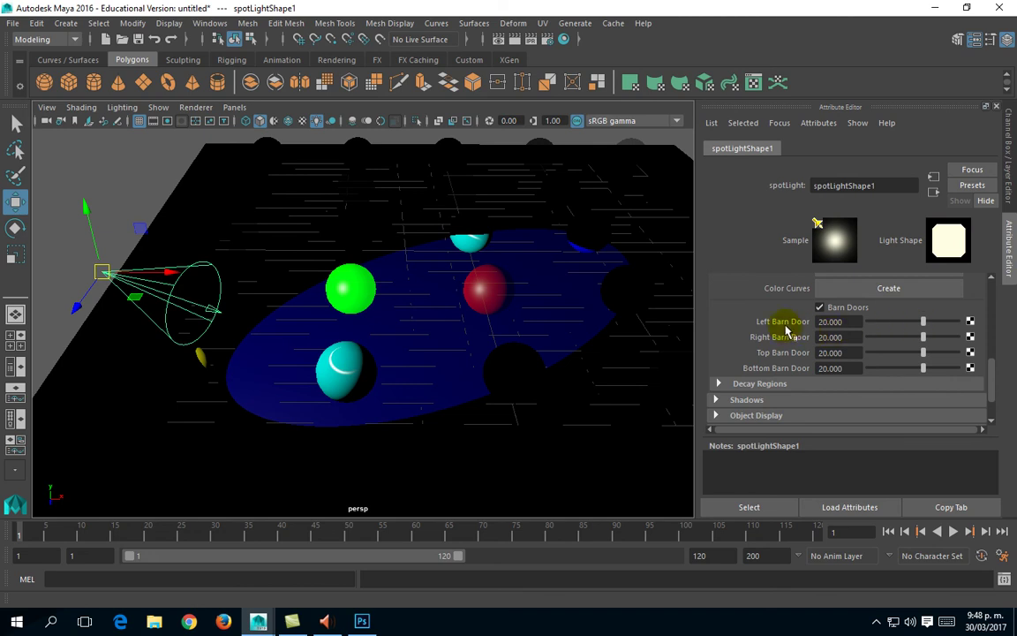
pyautogui.moveTo(923, 326); pyautogui.dragTo(920, 339)
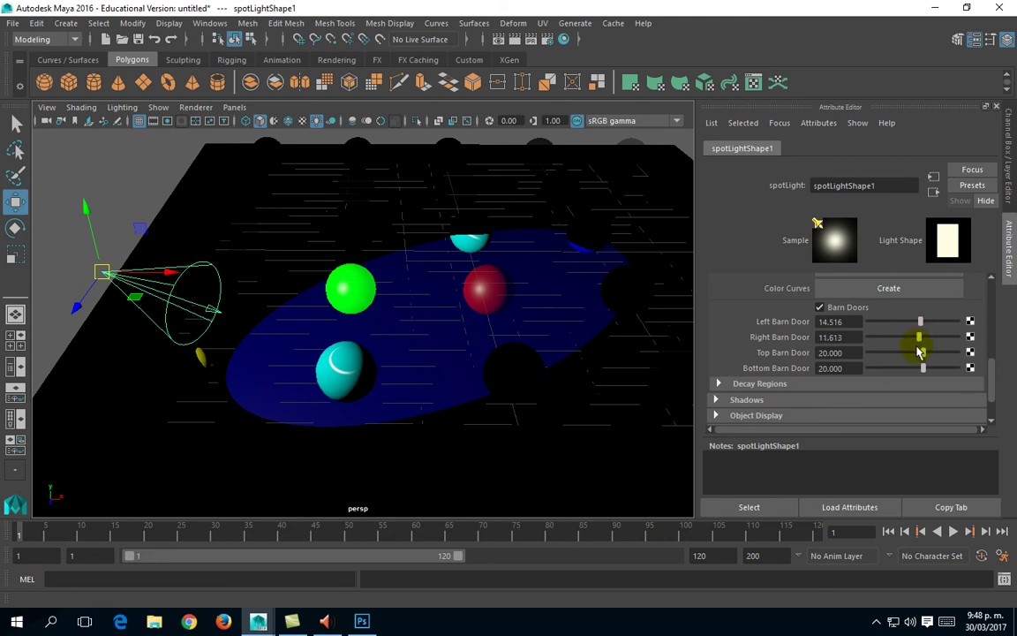
pyautogui.moveTo(922, 323); pyautogui.dragTo(920, 323)
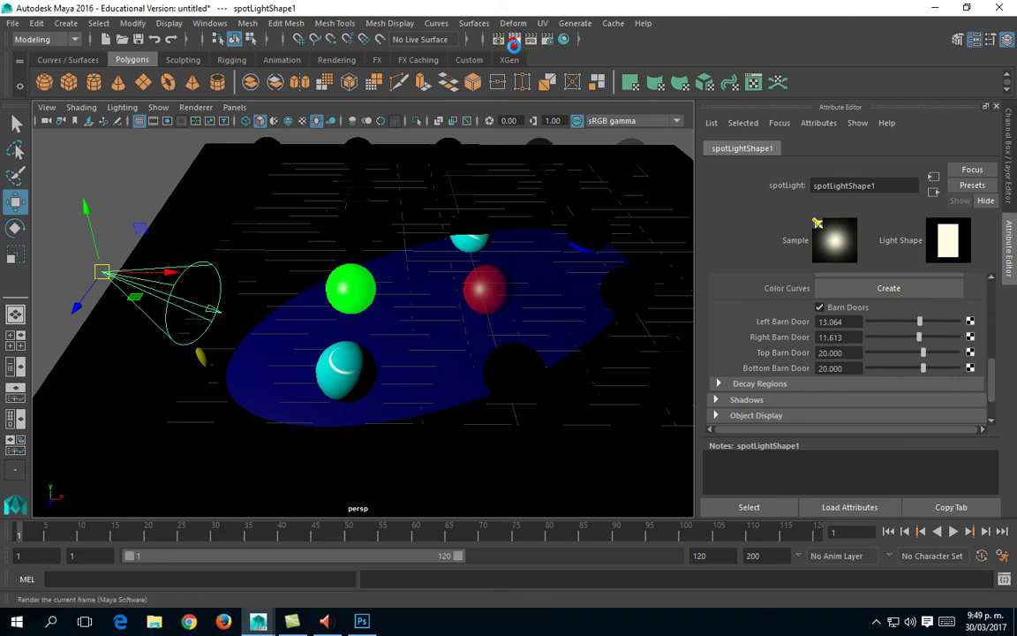
# Render the perspective view to check the spot light shaped by the barn doors, and close the render window
pyautogui.click(515, 40)
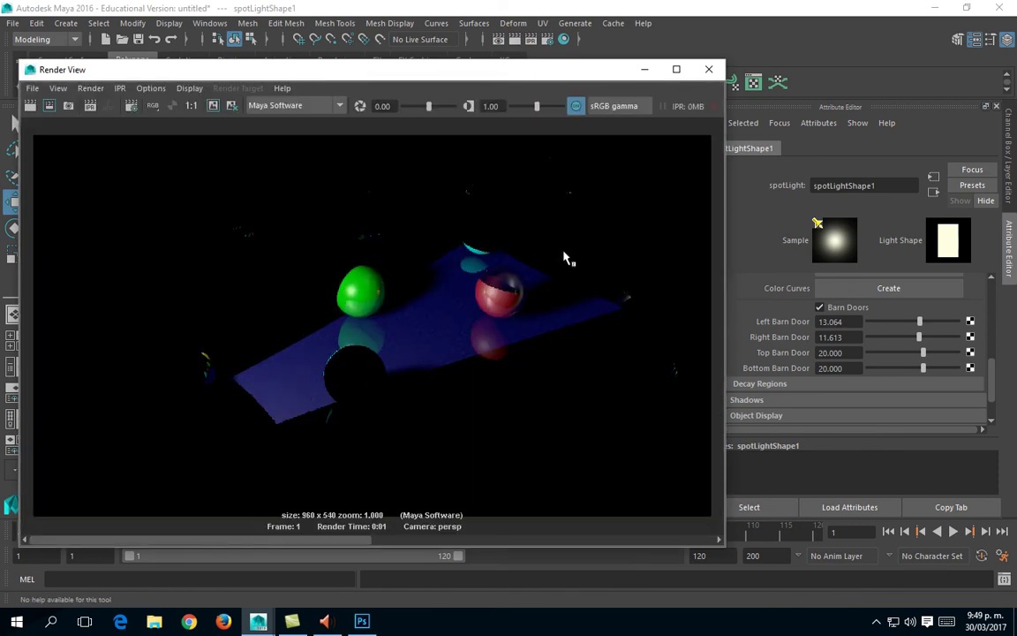
pyautogui.click(709, 70)
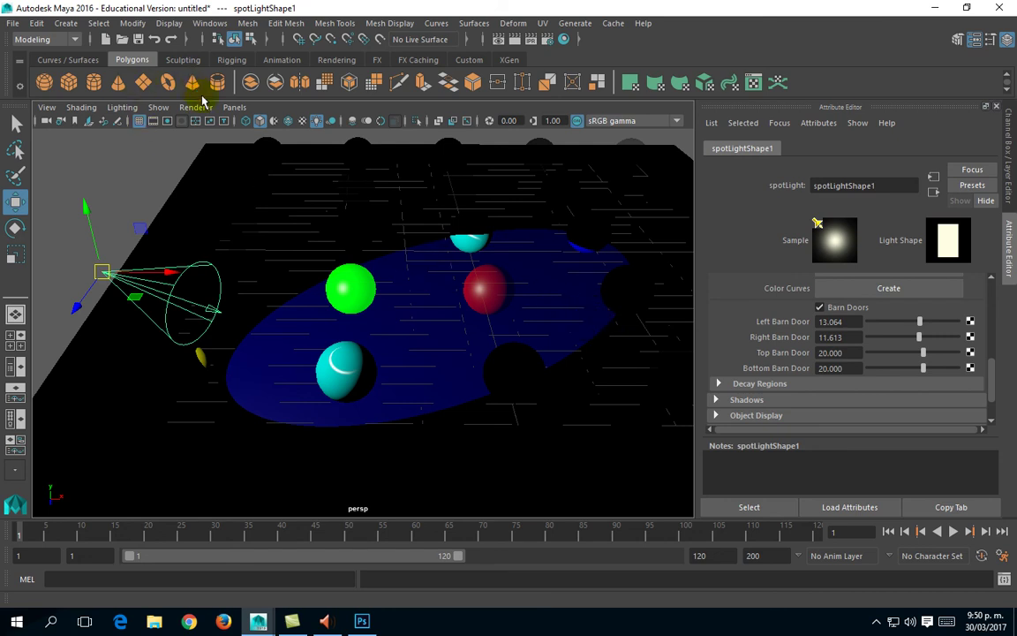
# Switch the viewport to look through the selected spot light
pyautogui.click(234, 108)
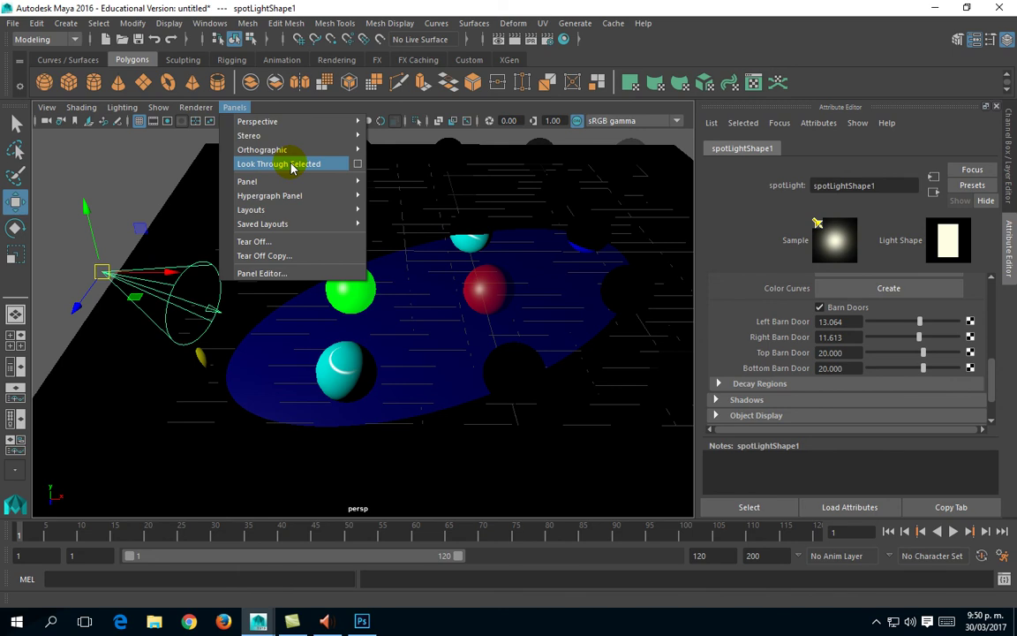
pyautogui.click(291, 166)
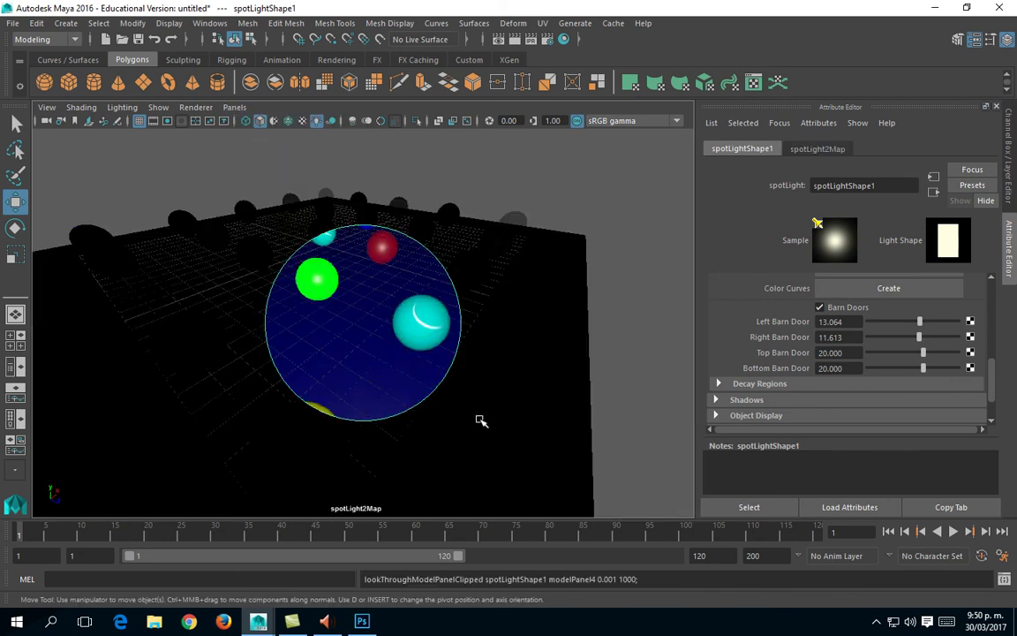
# Try a penumbra angle of 10 on the spot light and reset it to 0
pyautogui.scroll(5, 799, 336)
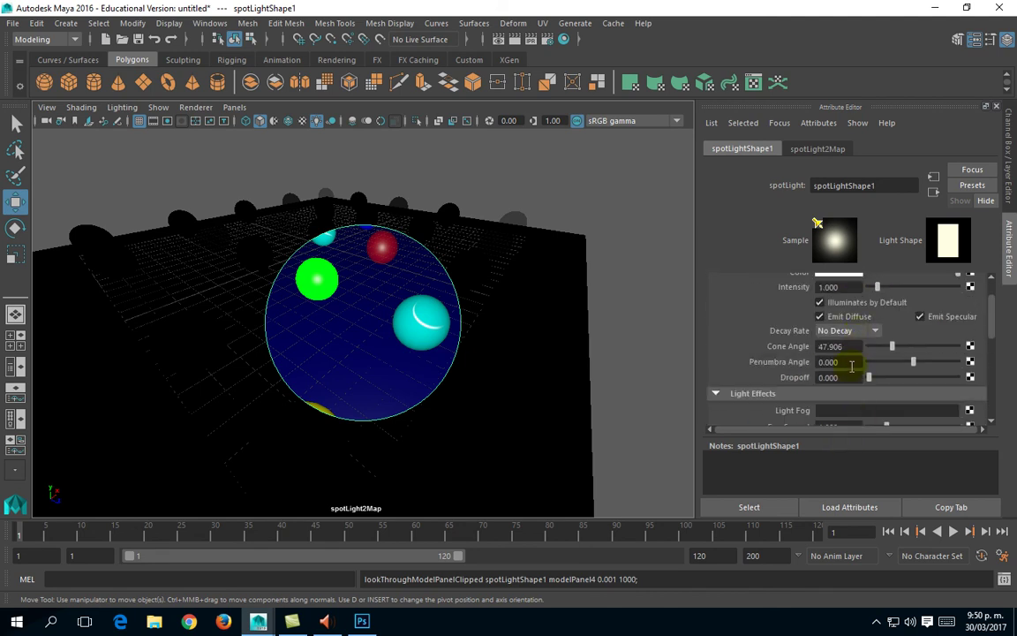
pyautogui.moveTo(913, 362); pyautogui.dragTo(965, 375)
pyautogui.doubleClick(830, 362)
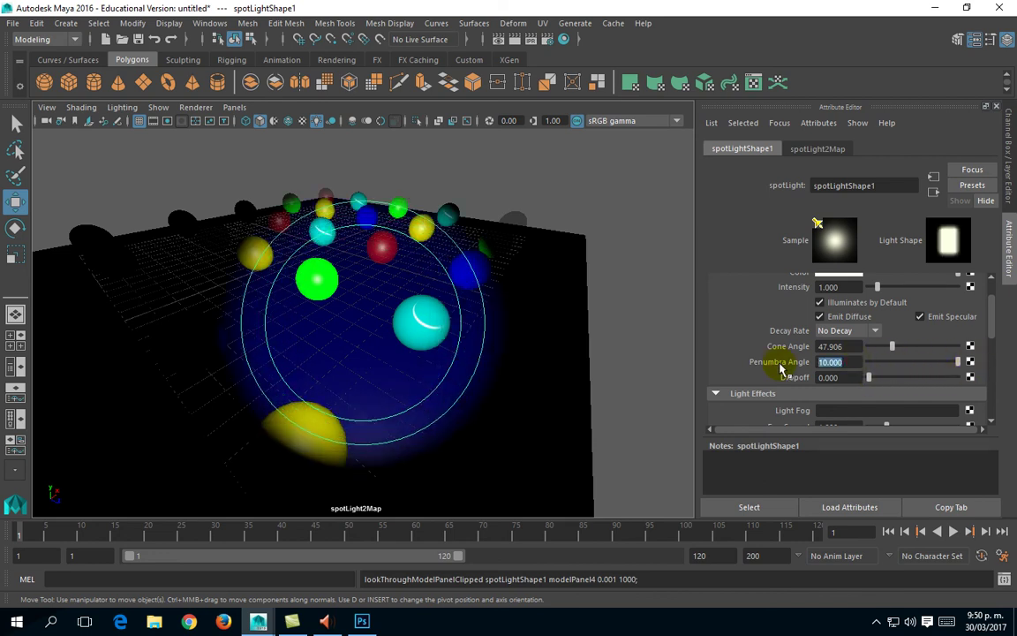
pyautogui.write('0')
pyautogui.press('Return')
# Adjust the barn doors with the light's viewport manipulators to about 1.29 left, 3.12 right, 21.83 top and 21.52 bottom
pyautogui.scroll(-5, 853, 390)
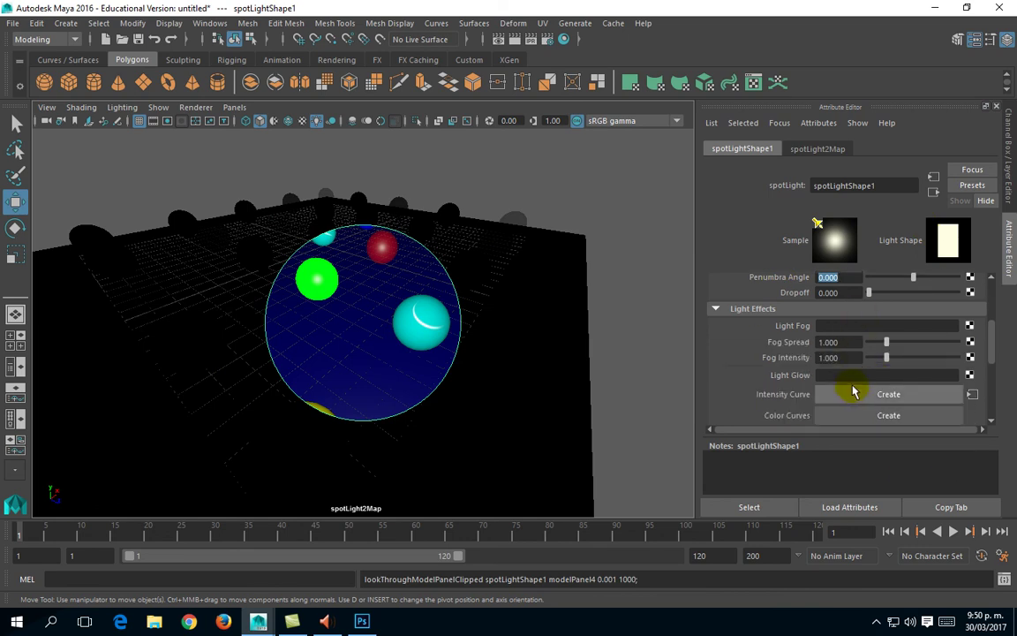
pyautogui.scroll(-2, 852, 391)
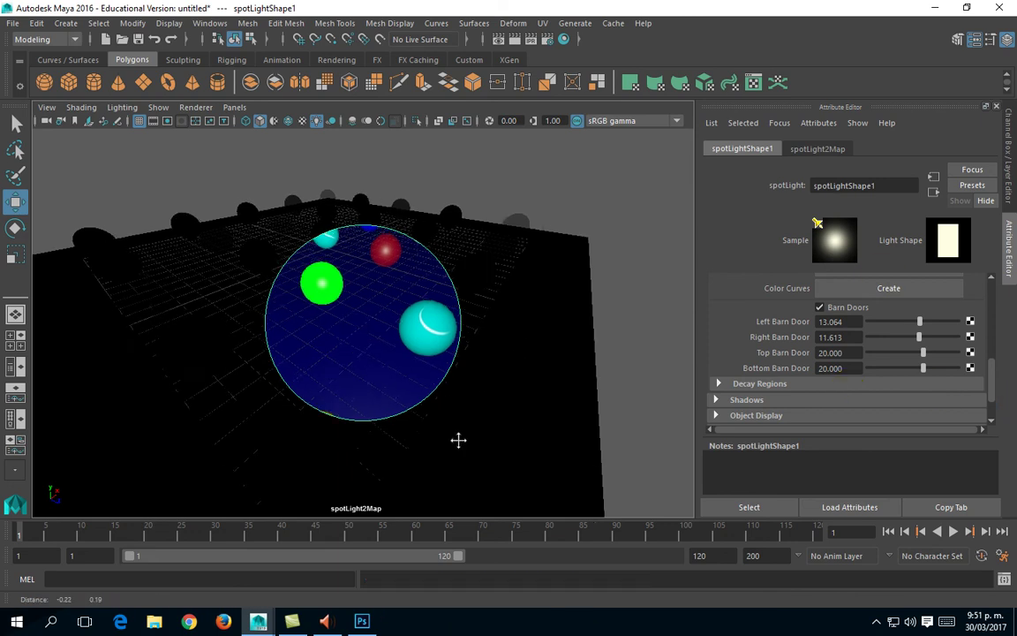
pyautogui.press('t')
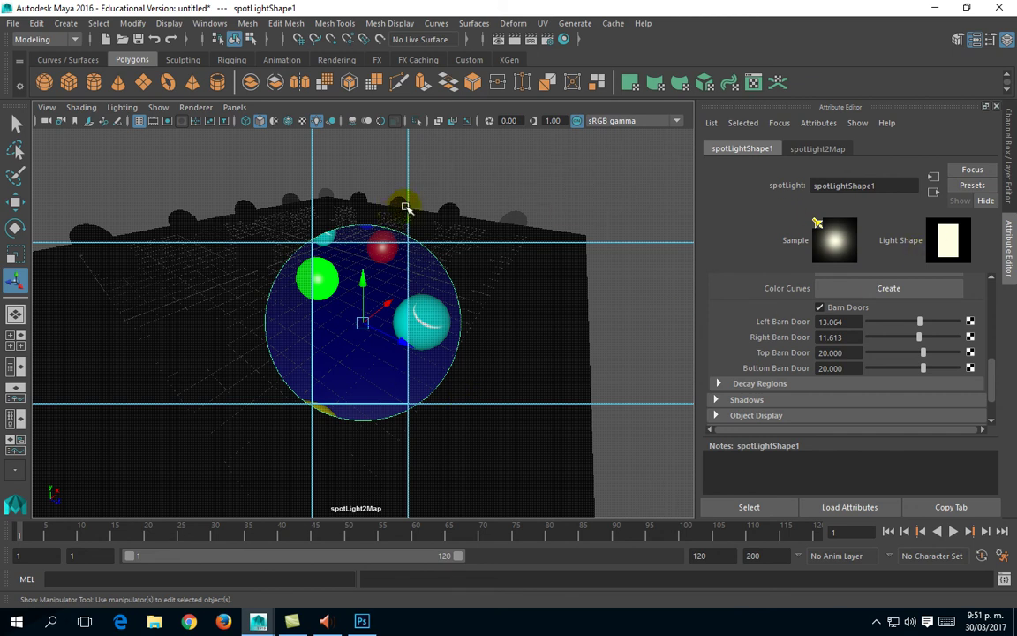
pyautogui.moveTo(408, 207)
pyautogui.mouseDown()
pyautogui.moveTo(426, 207)
pyautogui.moveTo(402, 207)
pyautogui.moveTo(413, 206)
pyautogui.mouseUp()
pyautogui.moveTo(326, 196)
pyautogui.mouseDown()
pyautogui.moveTo(313, 188)
pyautogui.moveTo(341, 193)
pyautogui.mouseUp()
pyautogui.moveTo(416, 184); pyautogui.dragTo(376, 186)
pyautogui.moveTo(447, 404); pyautogui.dragTo(446, 409)
pyautogui.moveTo(465, 239); pyautogui.dragTo(466, 233)
pyautogui.moveTo(341, 202); pyautogui.dragTo(359, 201)
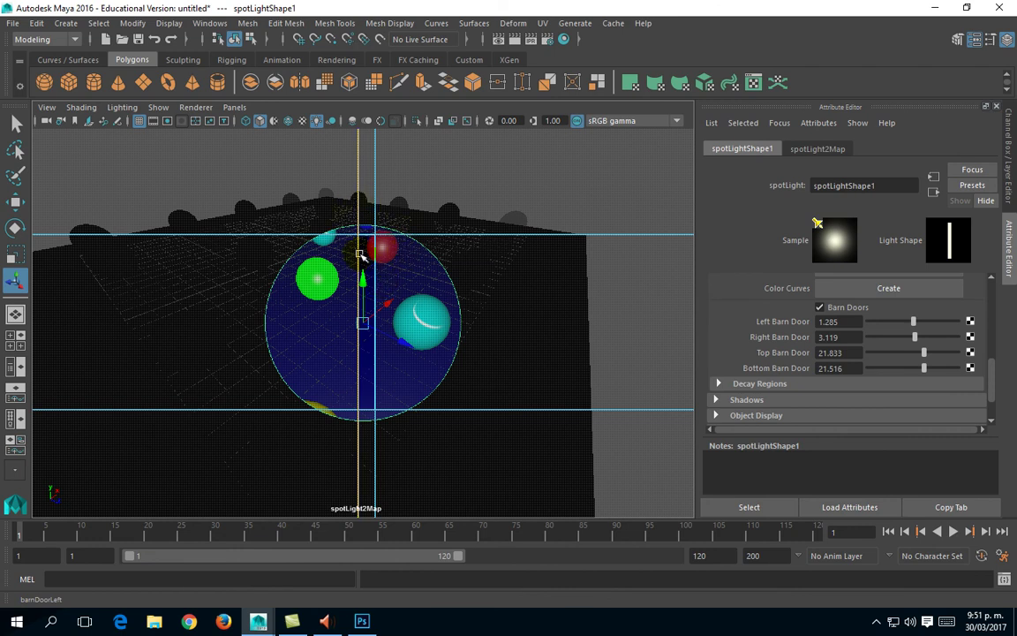
# Return the viewport to the persp camera and render the scene to examine the narrow strip of light
pyautogui.click(234, 107)
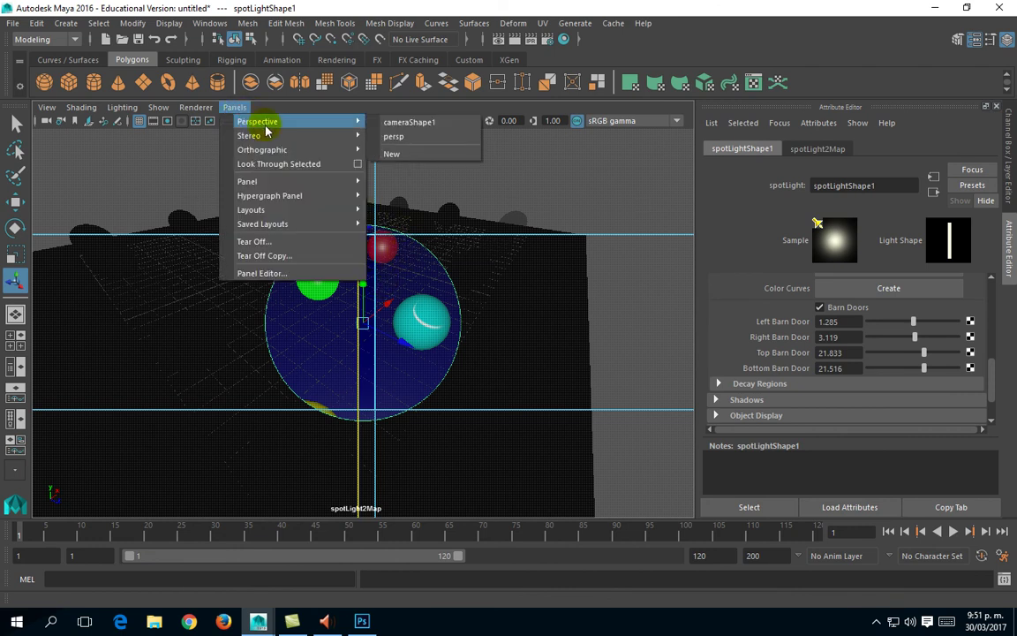
pyautogui.moveTo(352, 121)
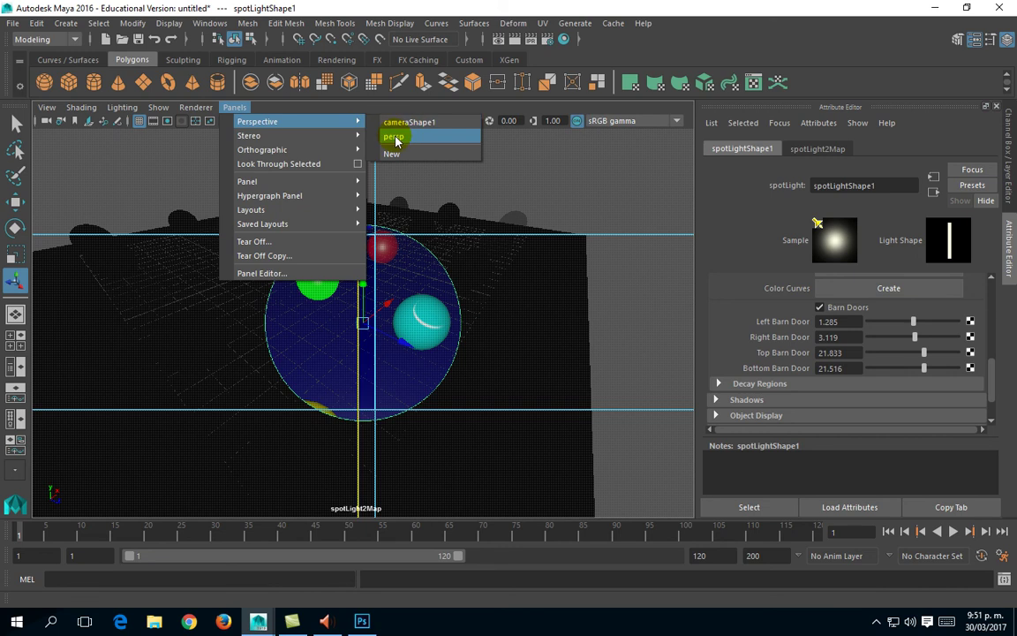
pyautogui.click(394, 138)
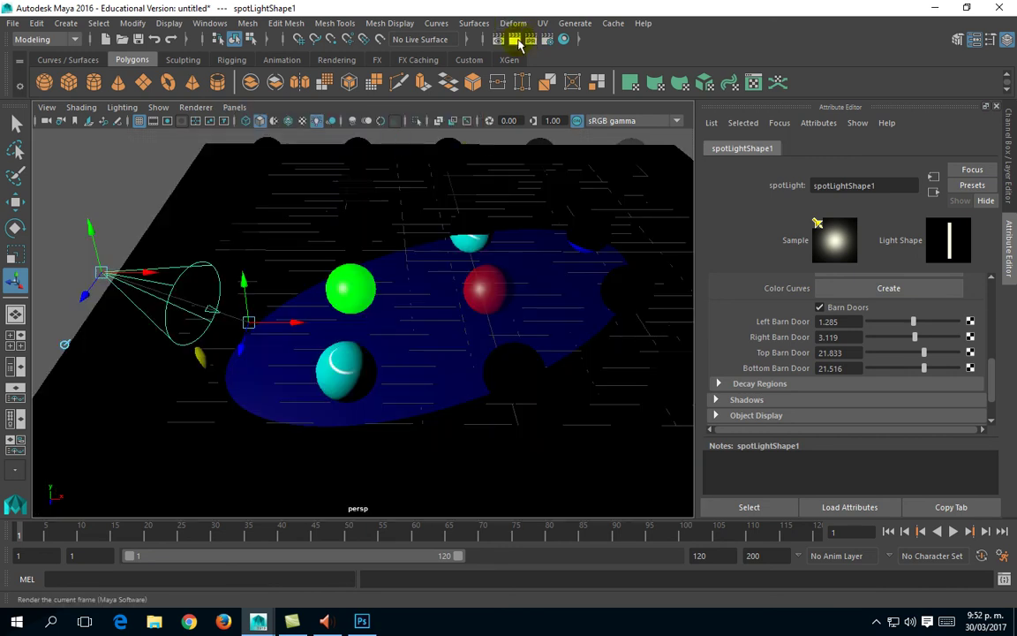
pyautogui.click(515, 38)
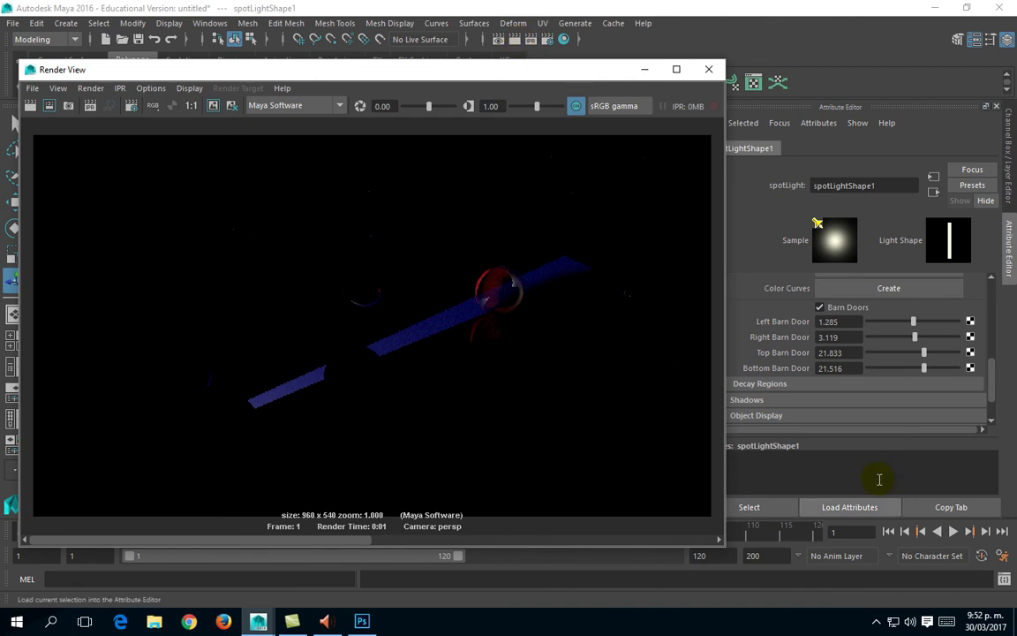
pyautogui.click(876, 621)
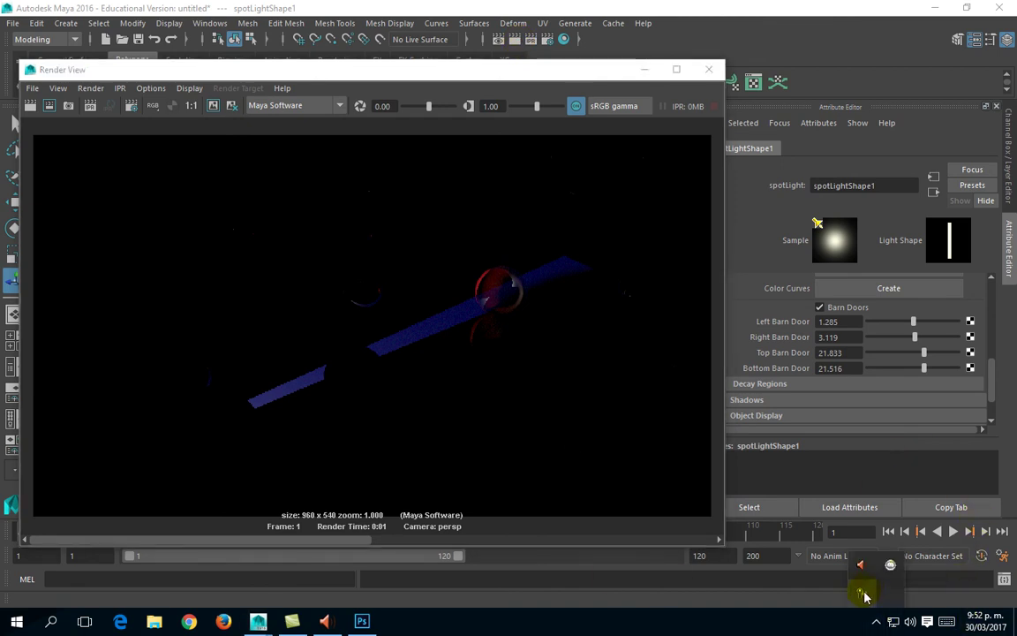
pyautogui.click(864, 593)
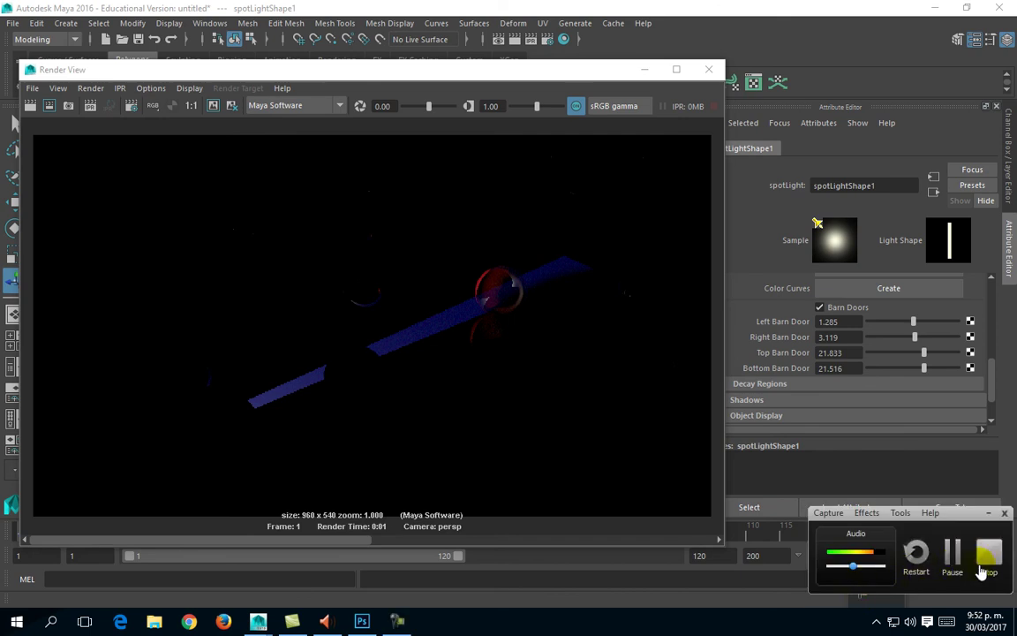